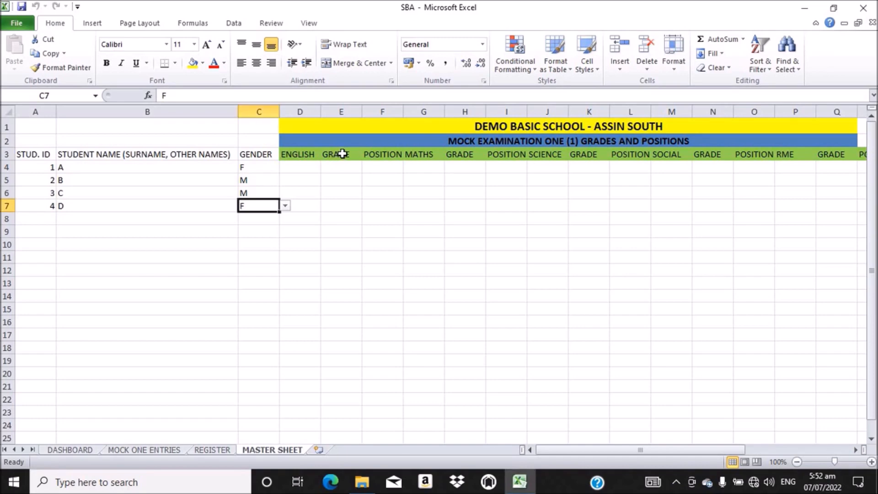
Step: Select the GRADE headings in E3, H3, K3, N3 and Q3 together
click(343, 154)
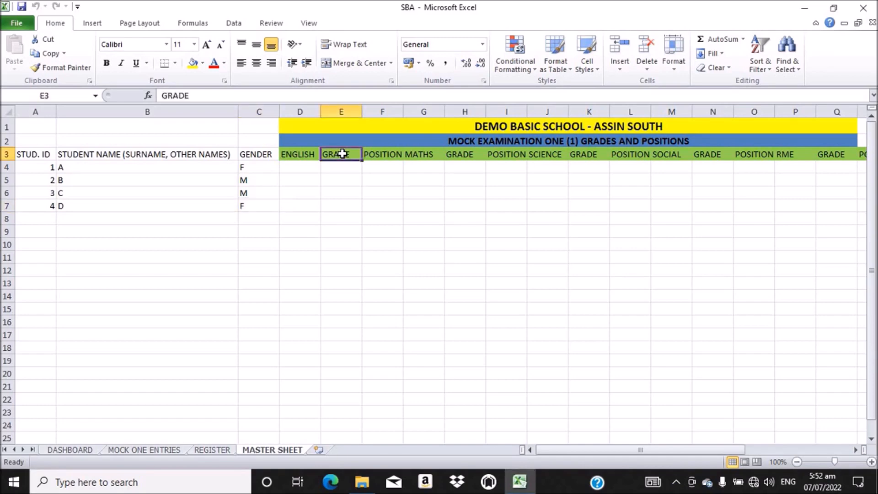
ctrl+click(460, 154)
ctrl+click(587, 153)
ctrl+click(710, 155)
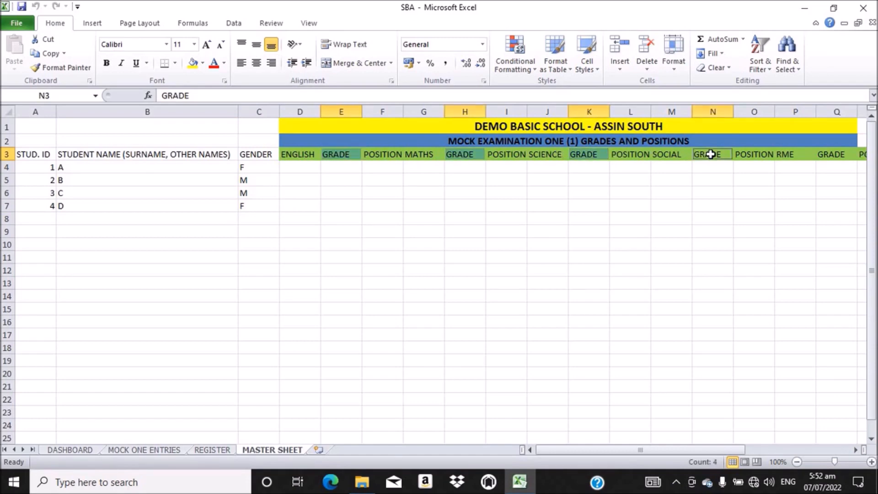
ctrl+click(840, 153)
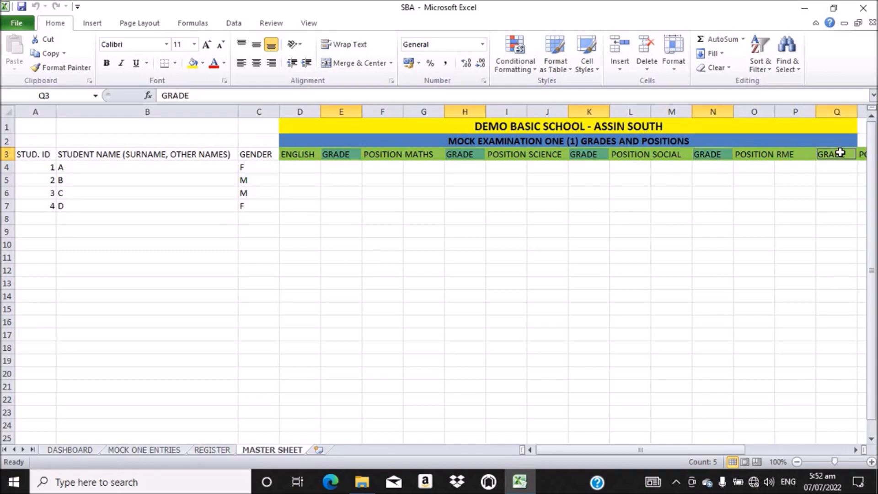
drag(595, 452, 650, 451)
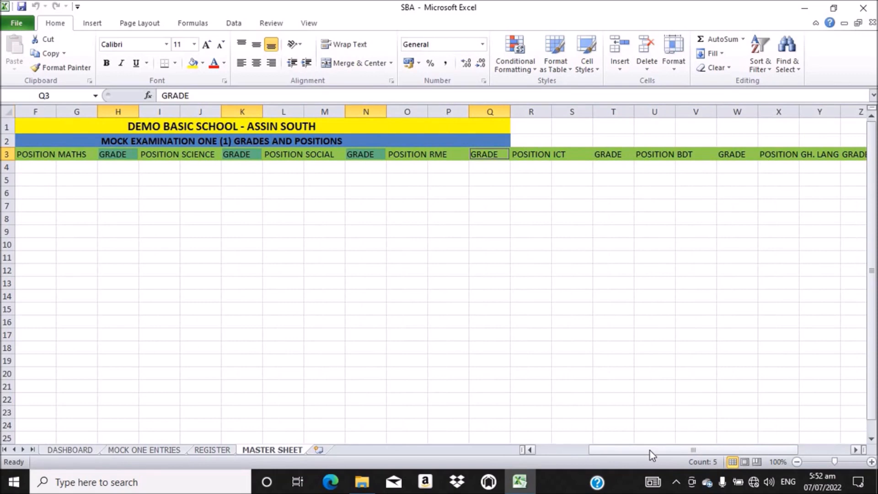
Step: Add the T3, W3 and Z3 GRADE headings and give all selected headings Blue font colour
ctrl+click(607, 155)
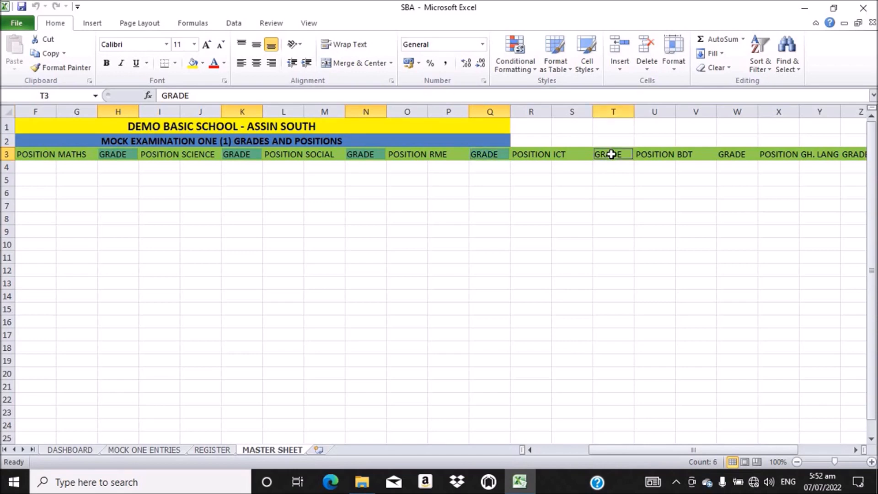
ctrl+click(733, 155)
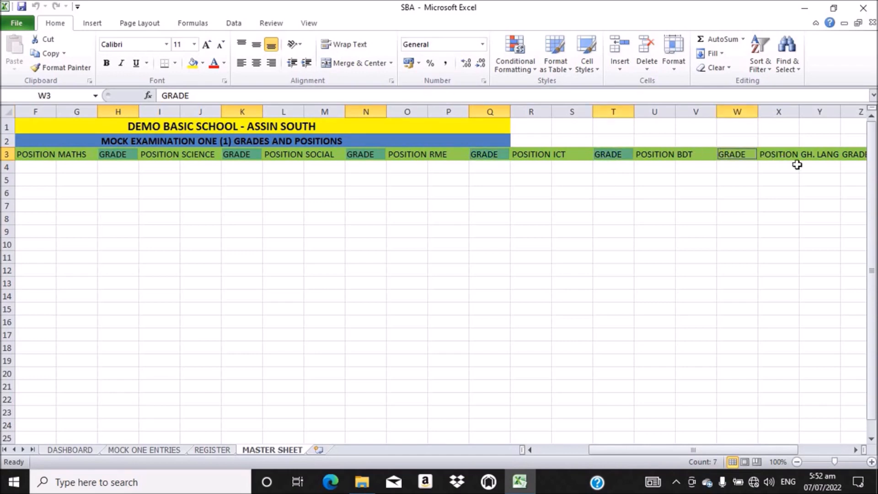
ctrl+click(856, 155)
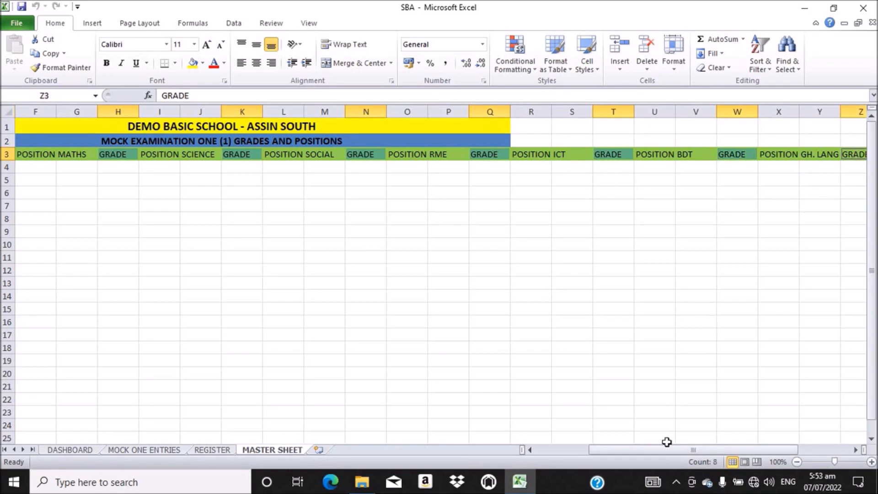
drag(666, 447, 714, 449)
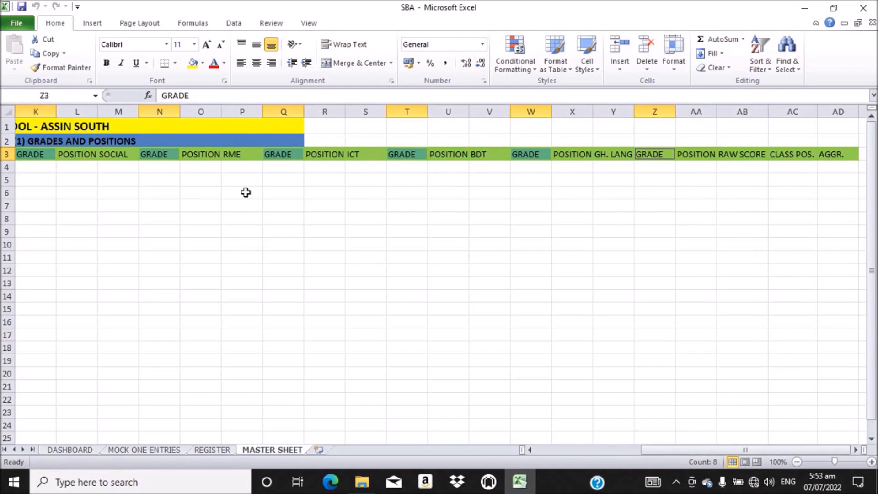
click(203, 62)
click(223, 64)
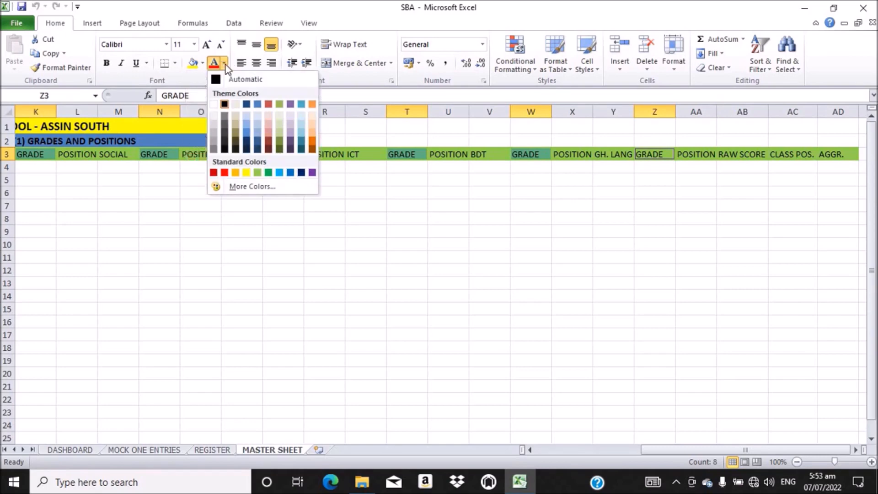
click(290, 173)
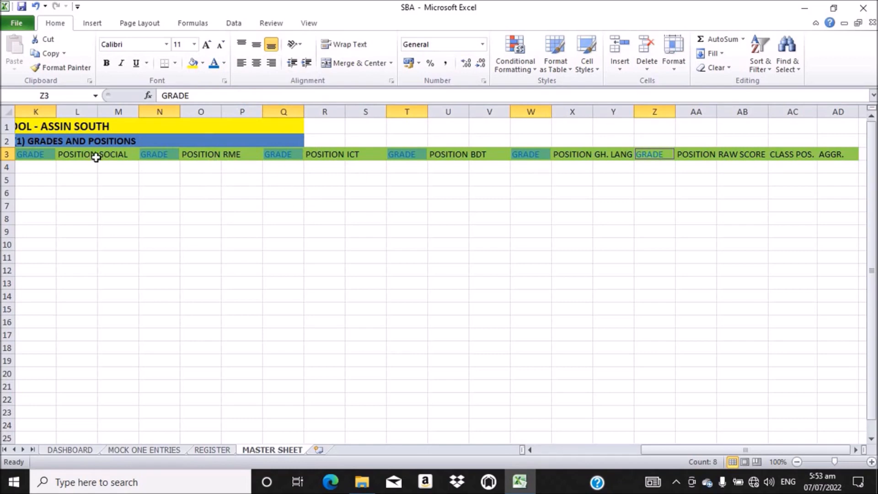
drag(687, 451, 499, 453)
Step: Select the POSITION headings in F3, I3, L3 and O3 together
click(386, 156)
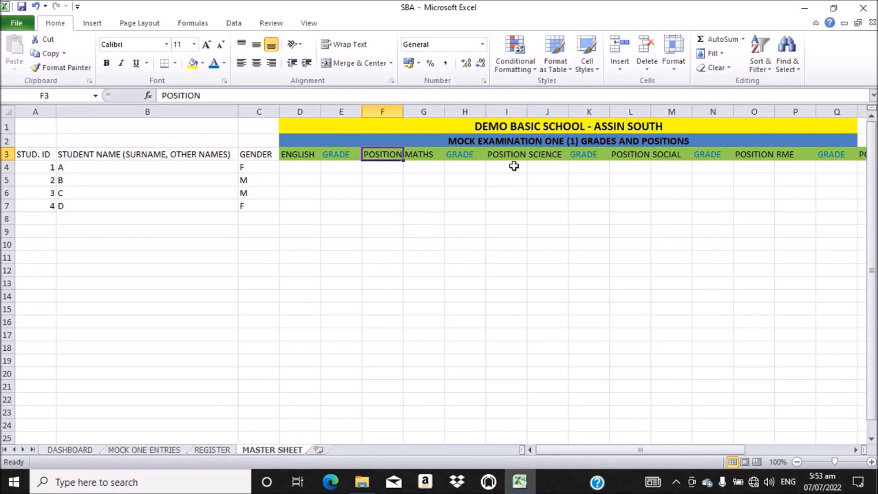
ctrl+click(498, 156)
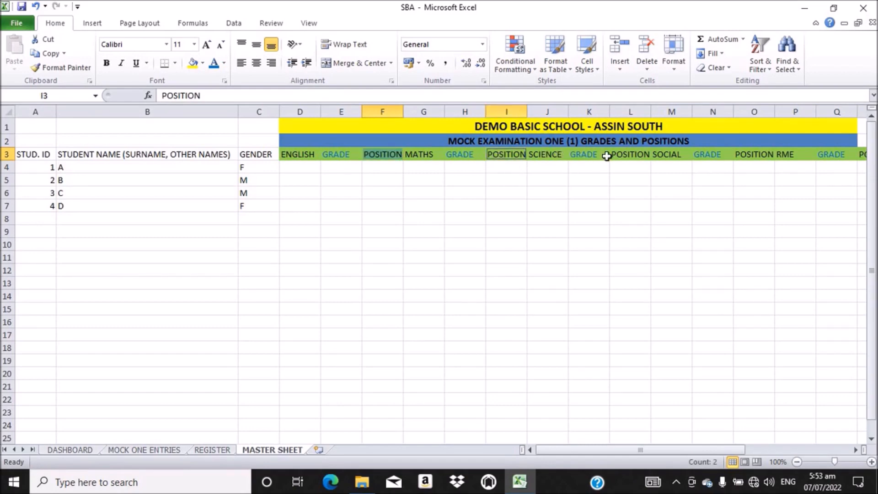
ctrl+click(630, 154)
ctrl+click(761, 155)
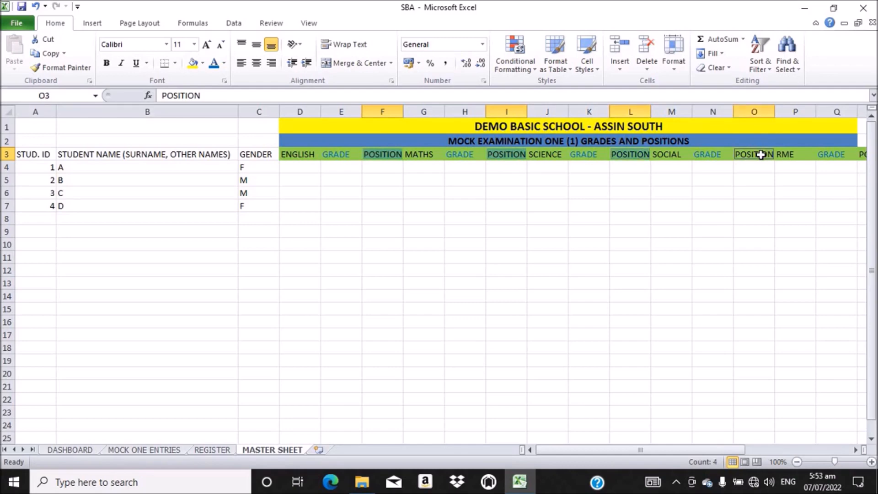
drag(640, 450, 681, 448)
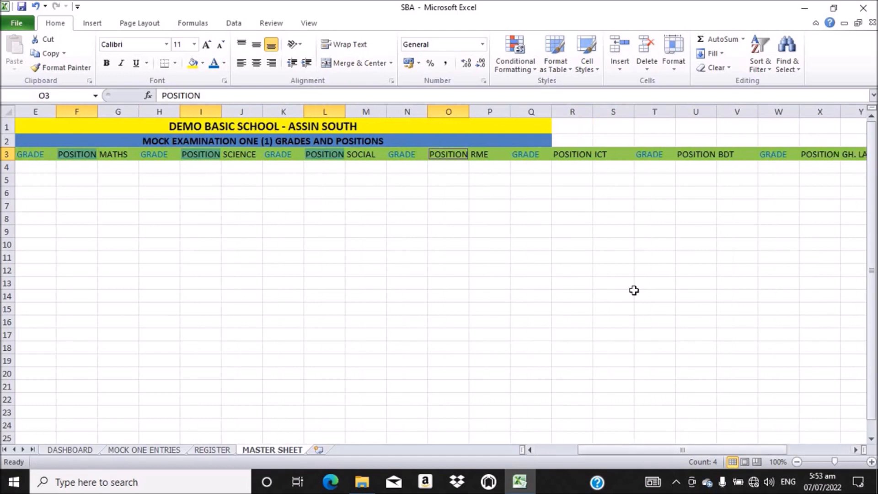
Step: Add R3, U3, X3, AA3 and the CLASS POS. heading AC3, then colour all selected headings Red
ctrl+click(568, 155)
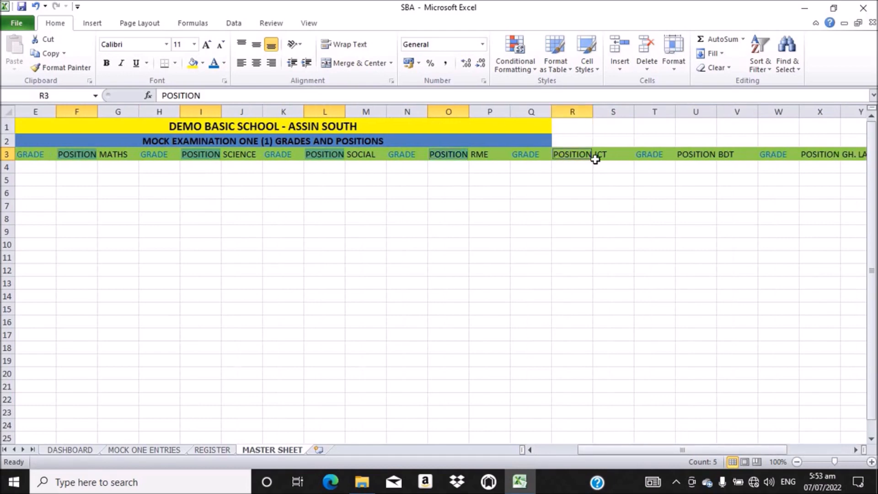
ctrl+click(693, 156)
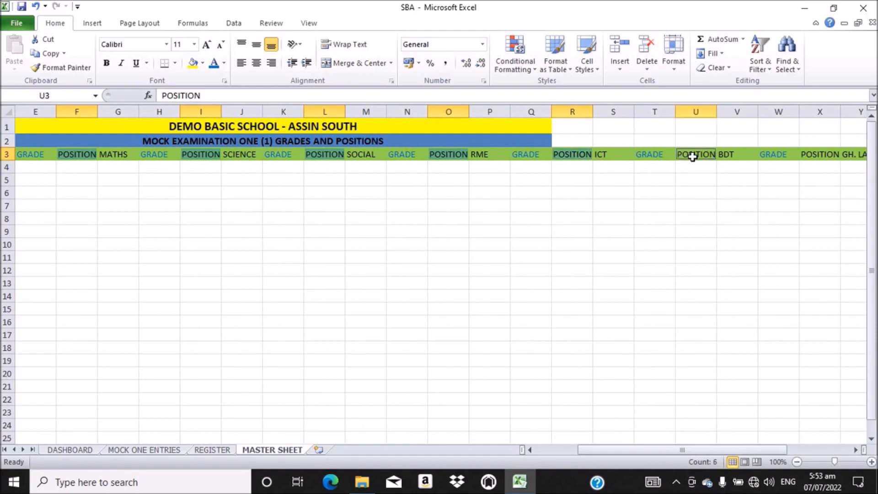
ctrl+click(826, 155)
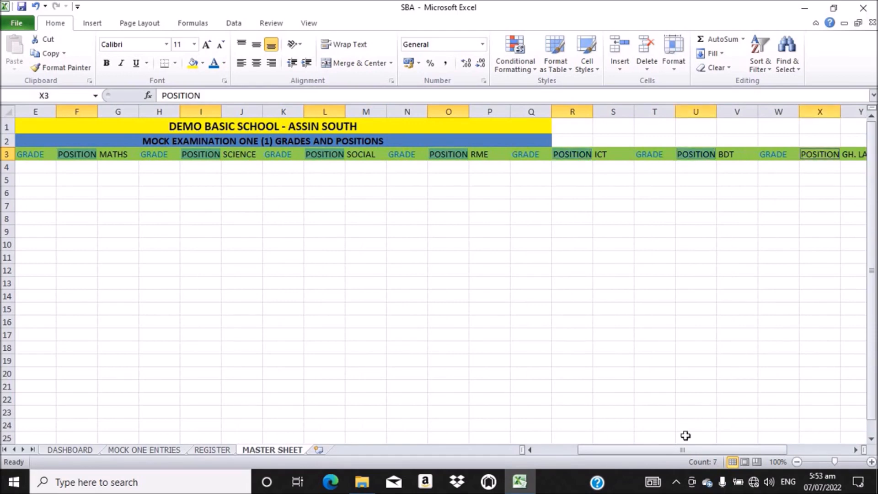
drag(660, 454, 696, 453)
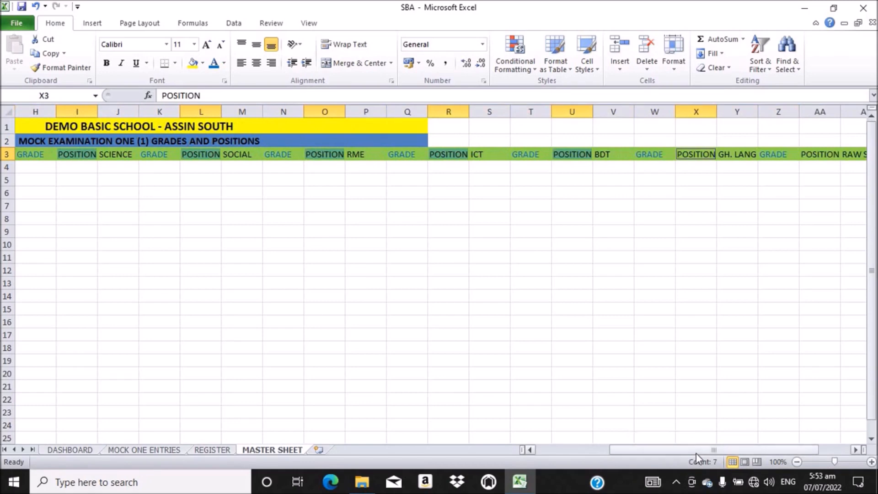
ctrl+click(818, 156)
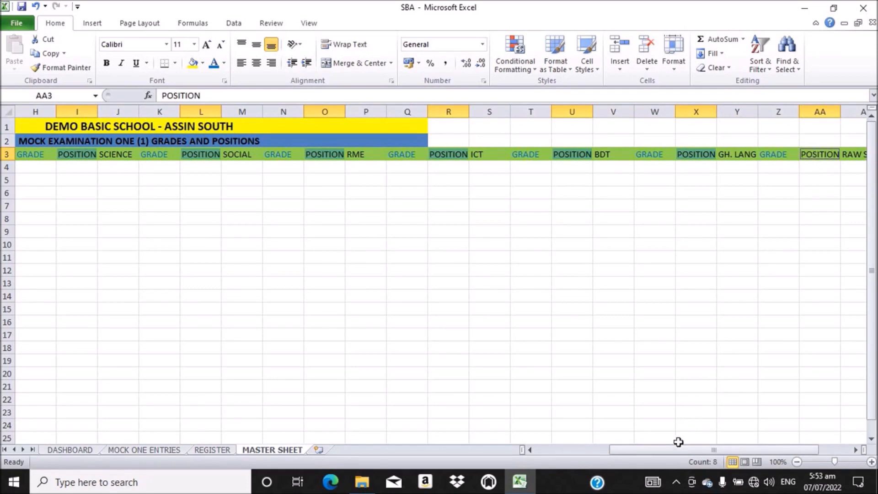
drag(668, 454, 712, 456)
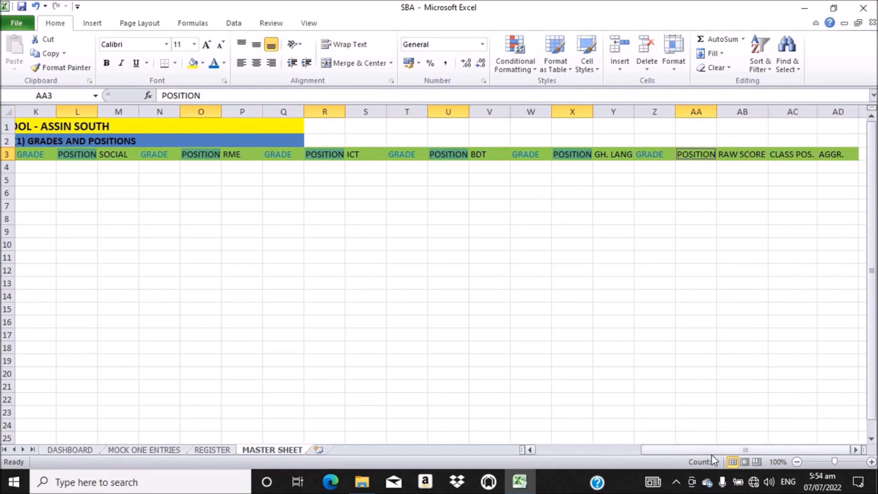
click(800, 157)
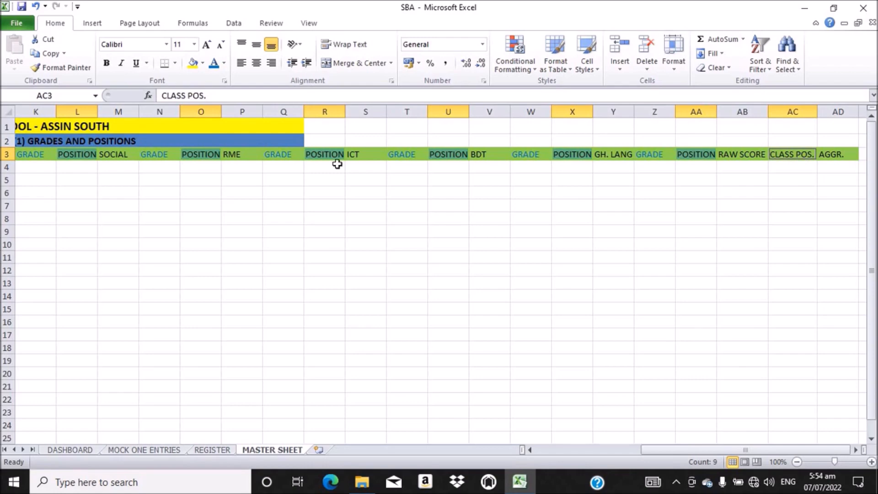
click(224, 65)
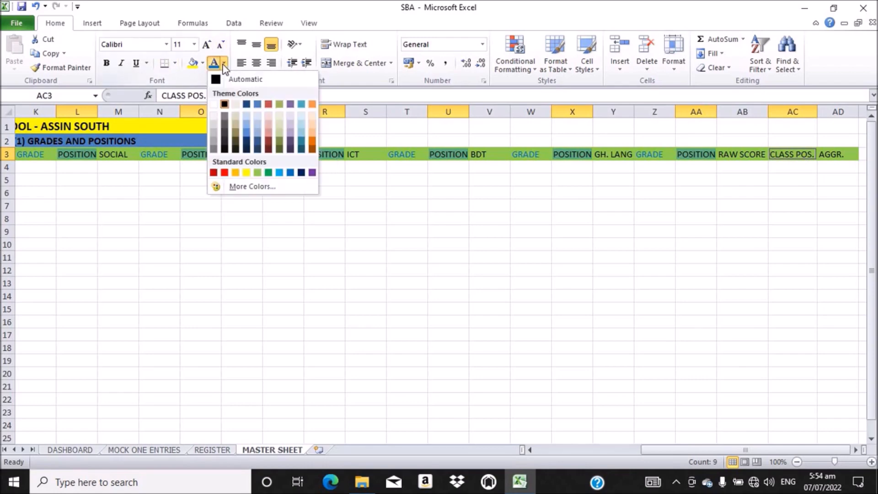
click(225, 173)
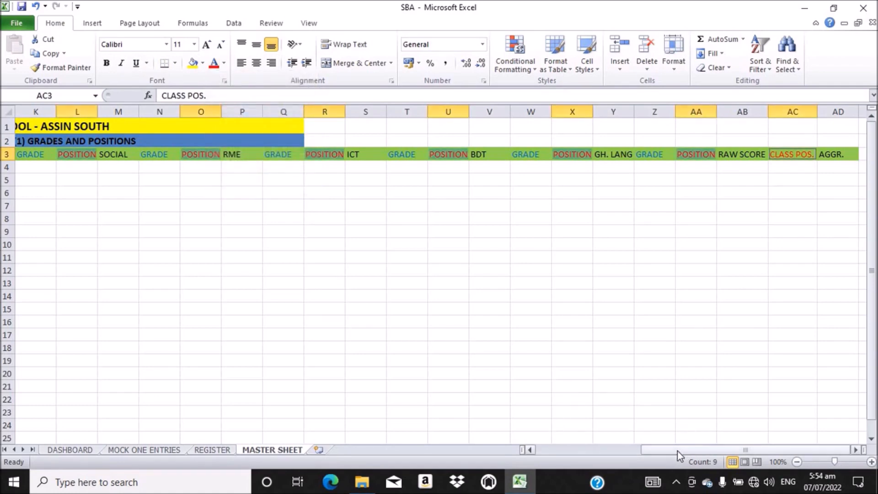
click(838, 154)
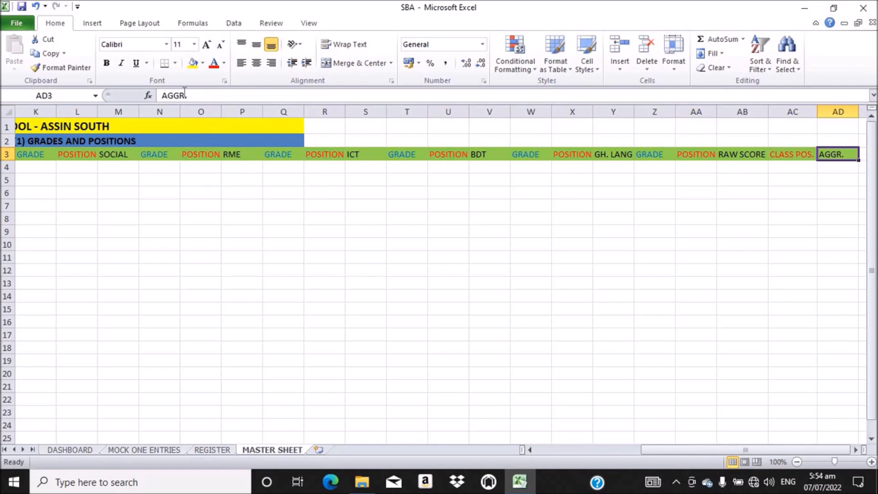
Step: Give the AGGR. heading in AD3 Light Blue font colour and scroll back to column A
click(224, 64)
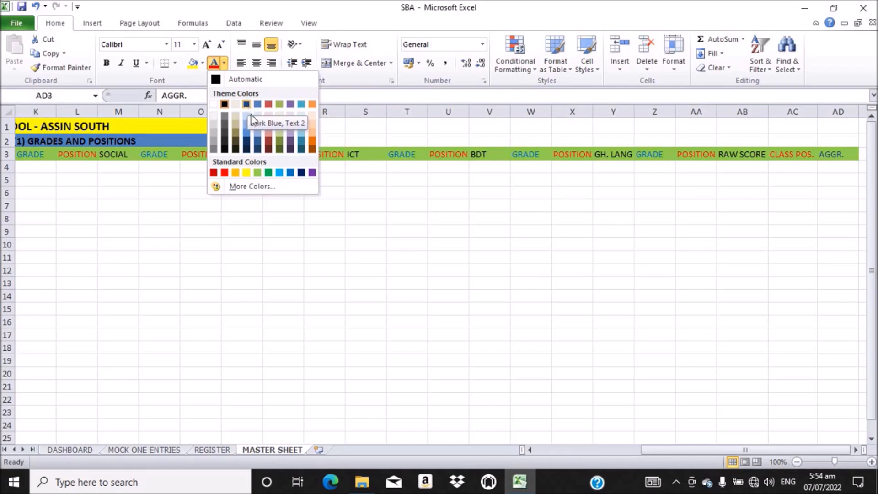
click(278, 172)
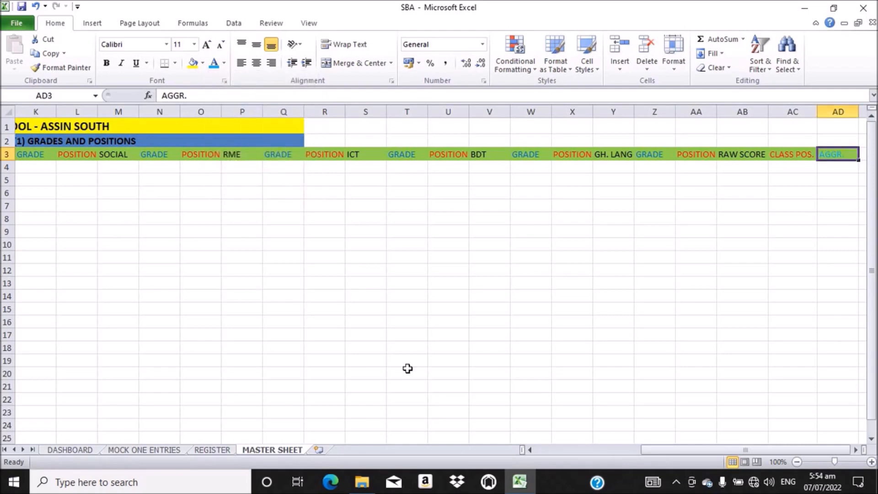
drag(664, 456, 526, 452)
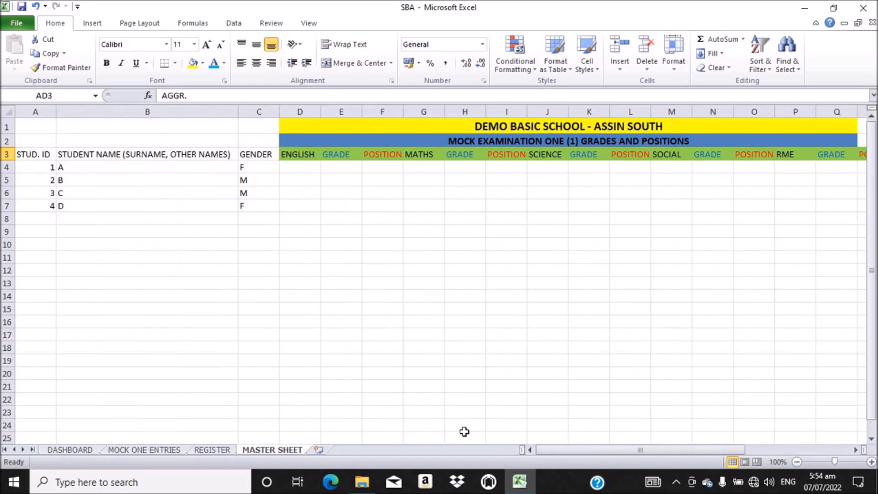
Step: Make the row 3 headings from D3 to N3 bold, centred and middle-aligned
click(294, 155)
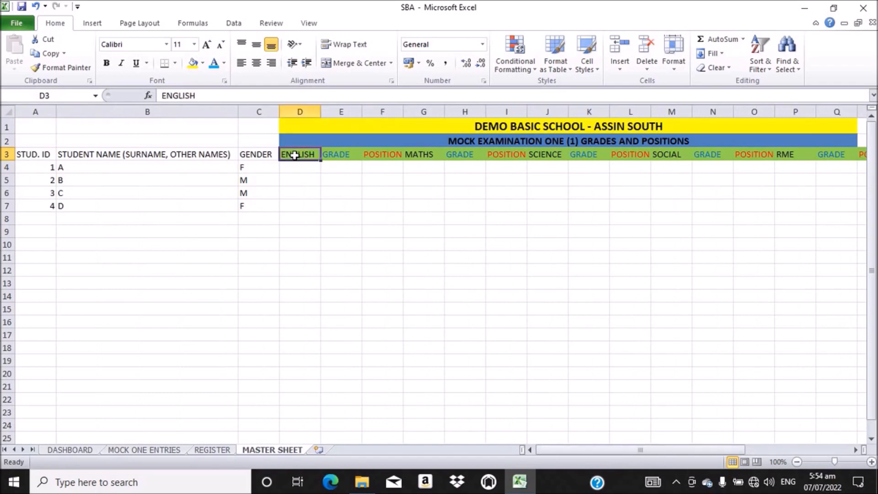
drag(294, 156, 855, 156)
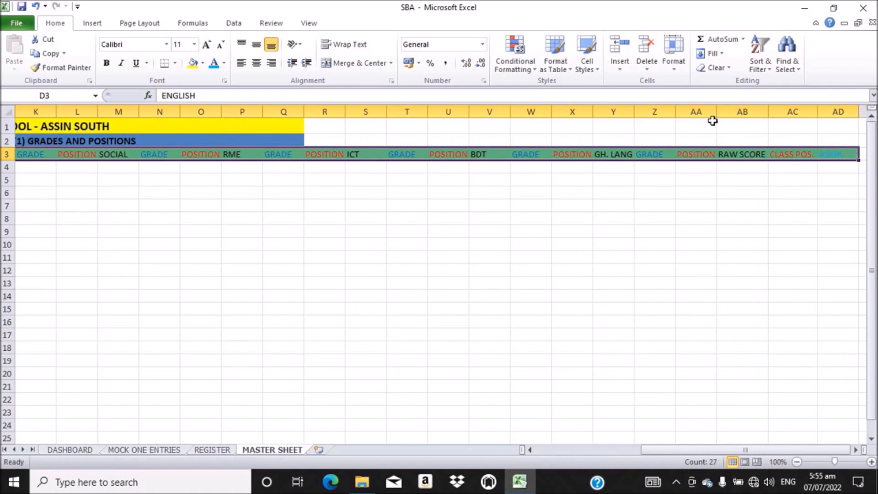
click(107, 63)
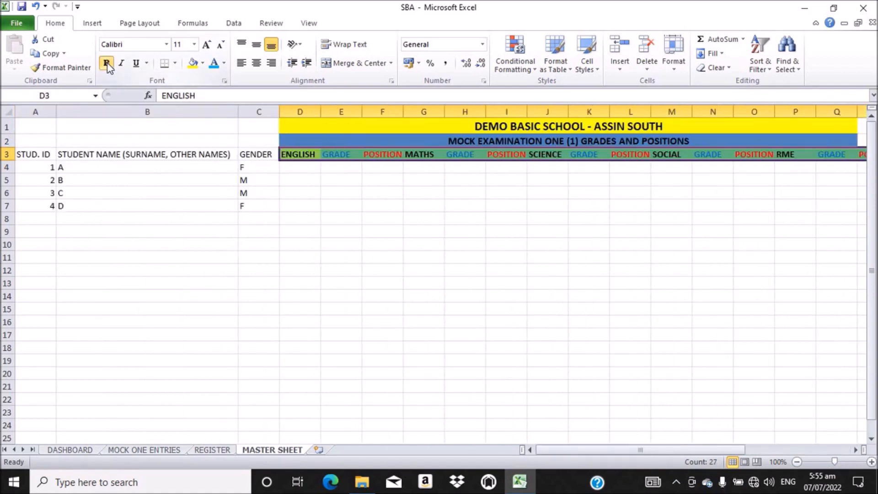
click(262, 65)
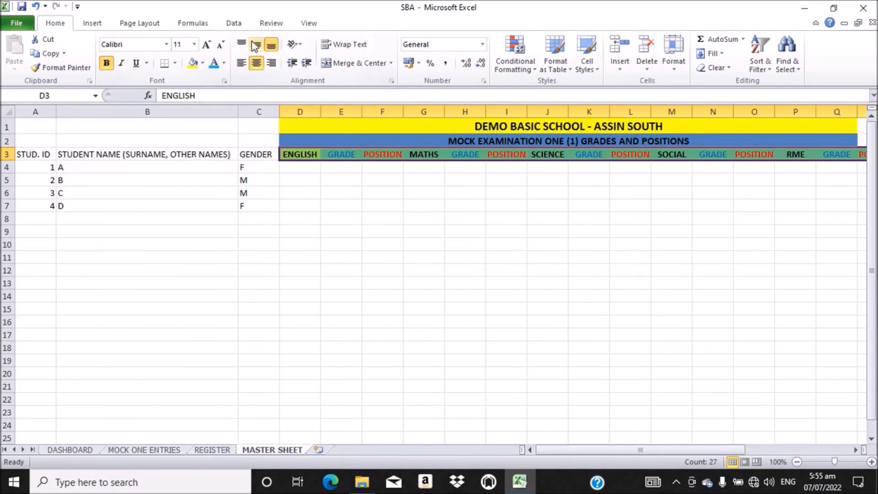
click(257, 46)
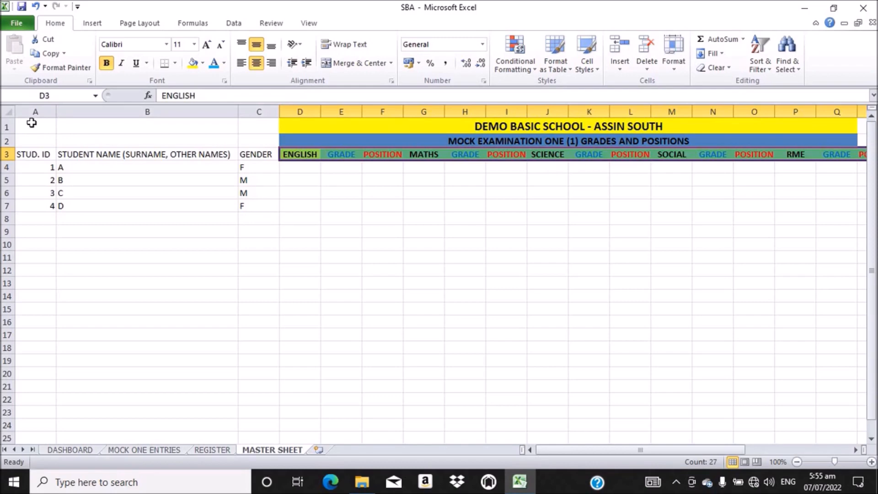
Step: Apply All Borders to the student table A3:AD7
click(23, 155)
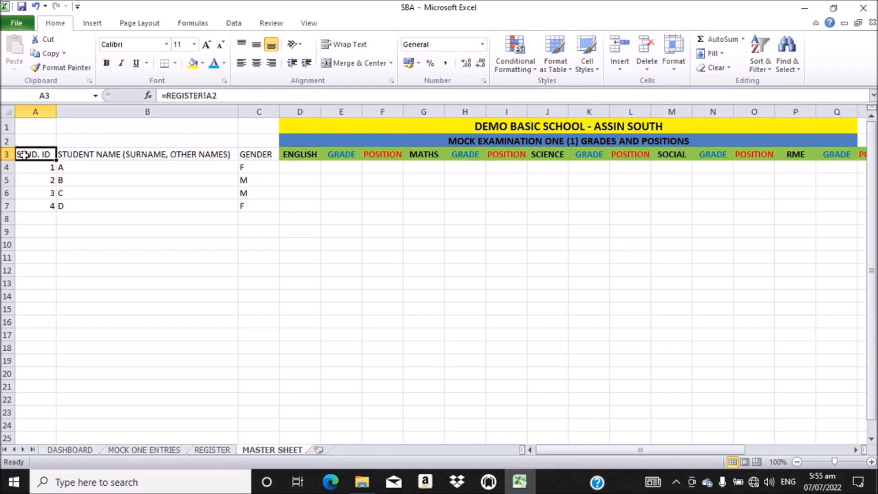
drag(23, 155, 622, 215)
drag(697, 198, 809, 206)
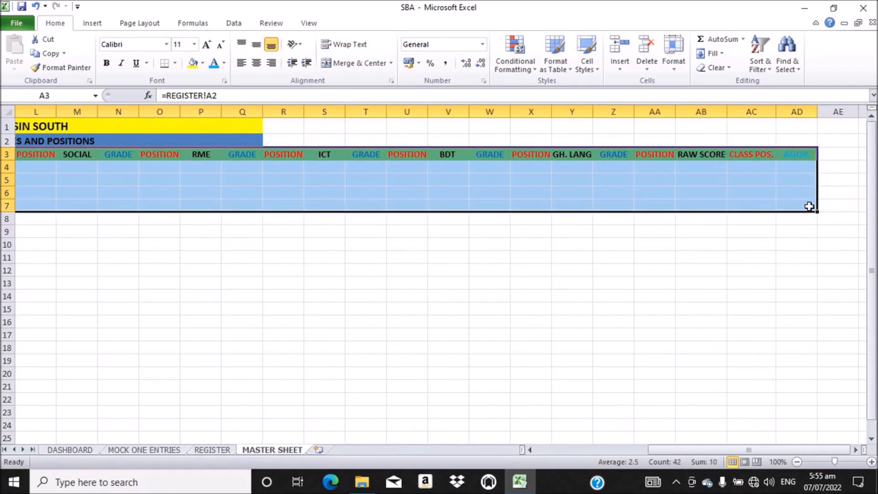
click(175, 64)
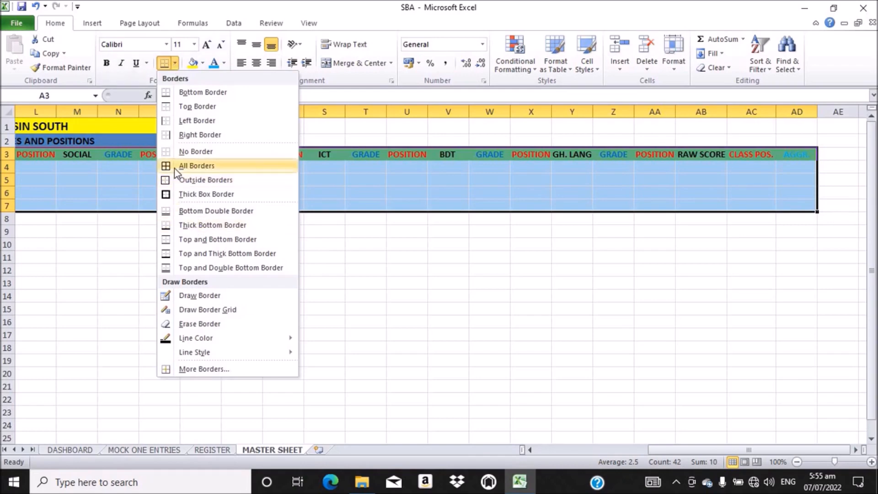
click(191, 167)
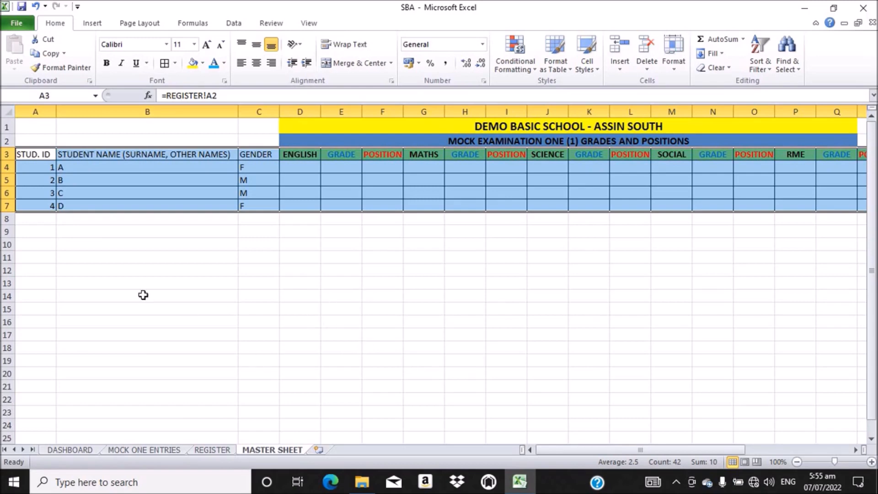
click(277, 244)
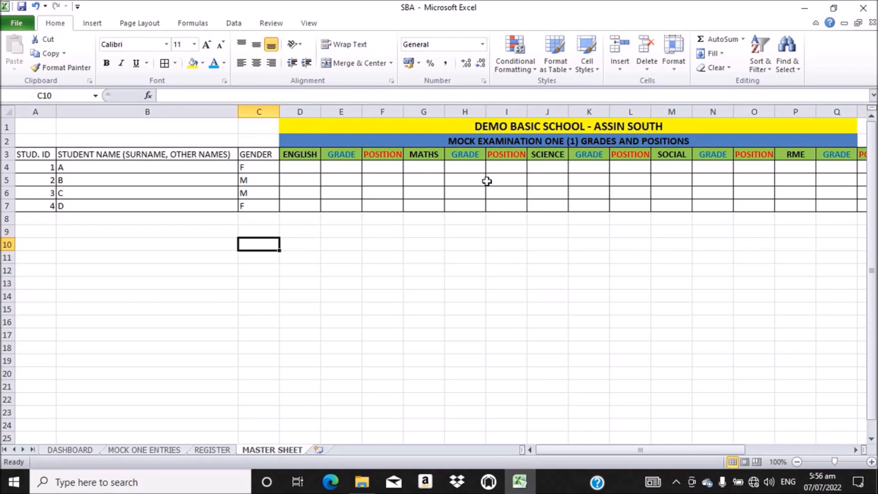
Step: Link D4:D7 to the students' English scores on MOCK ONE ENTRIES
click(300, 166)
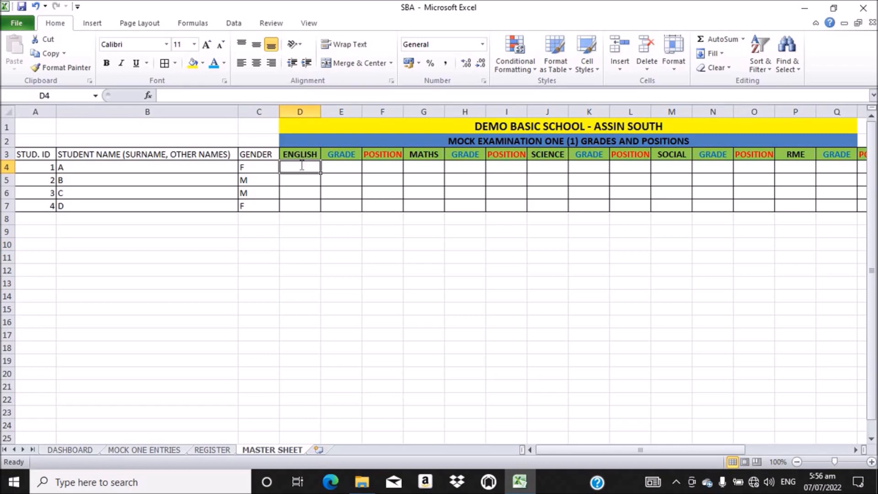
text(=)
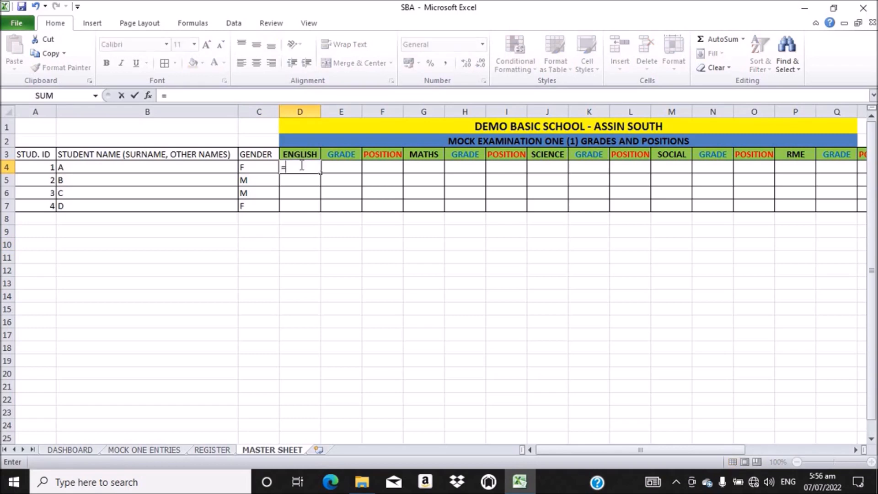
click(153, 451)
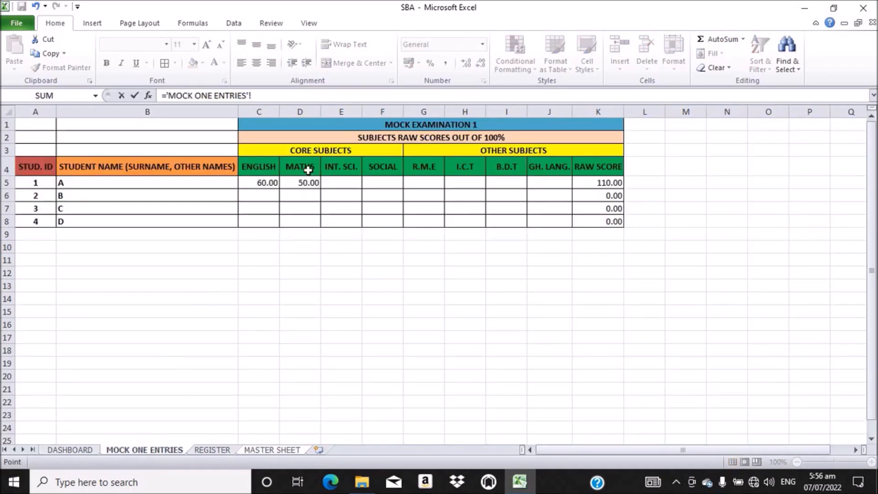
click(261, 183)
key(Return)
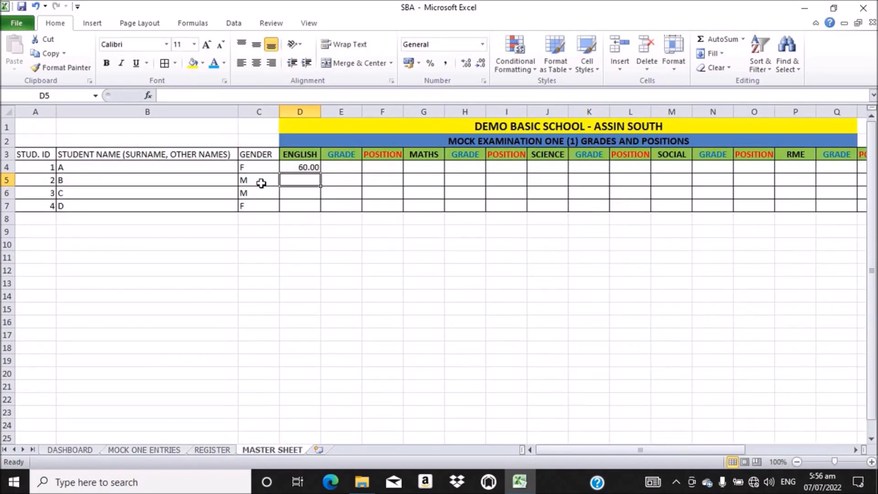
click(305, 167)
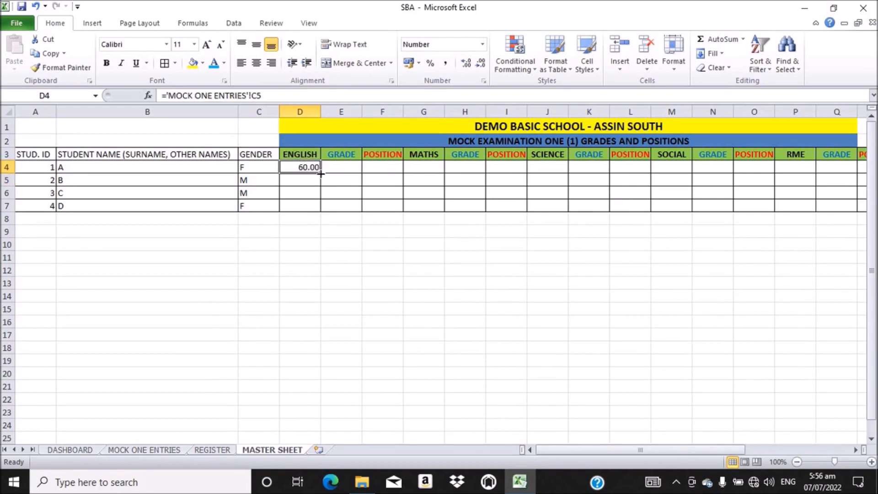
double_click(320, 173)
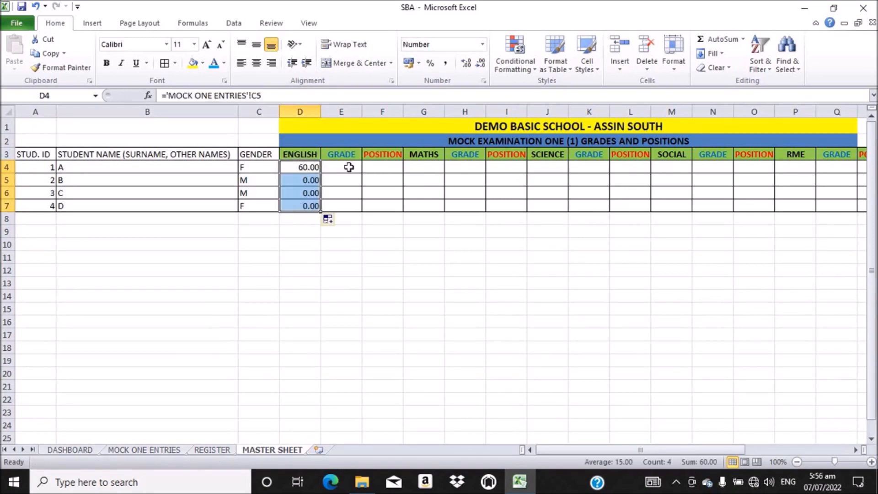
Step: Link G4:G7 to the students' maths scores on MOCK ONE ENTRIES
click(425, 165)
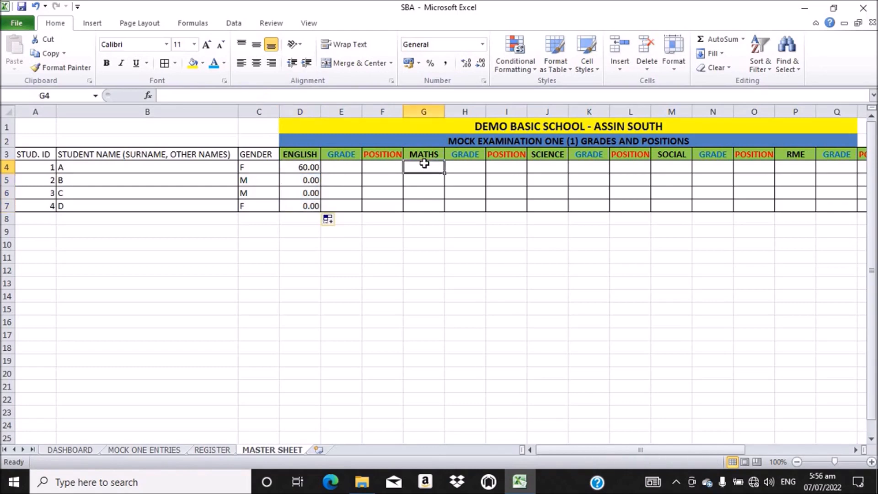
text(=)
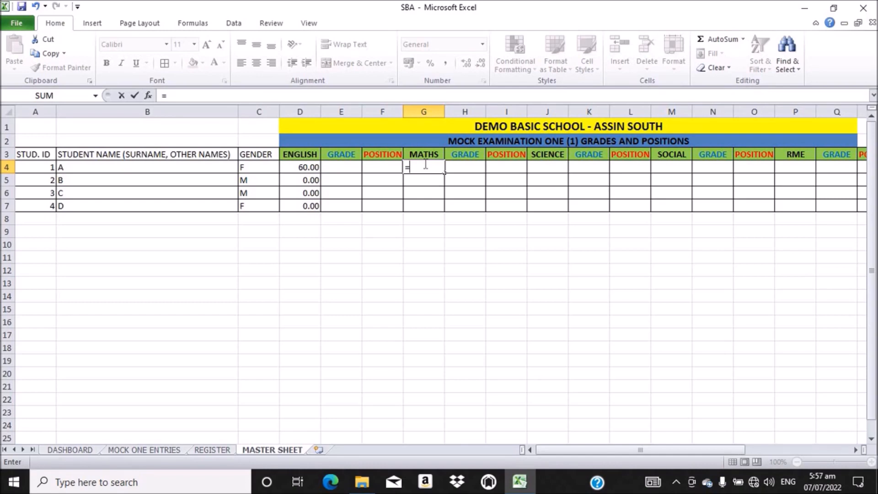
click(138, 450)
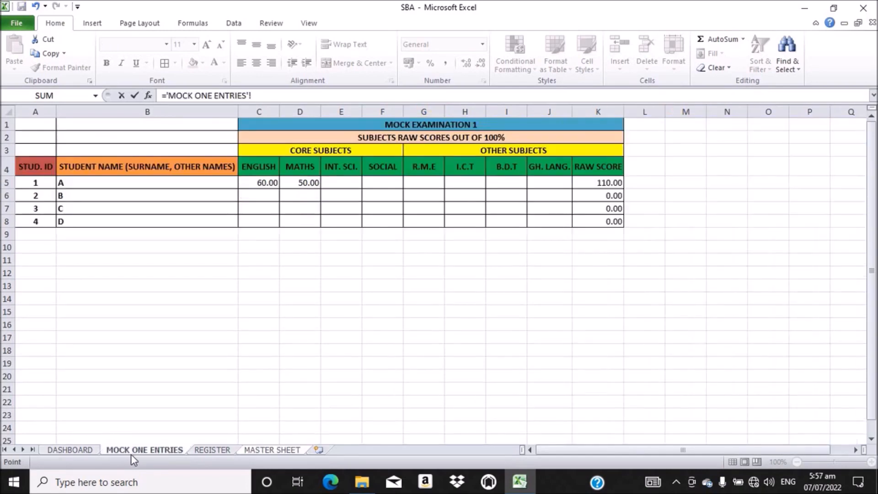
click(302, 178)
key(Return)
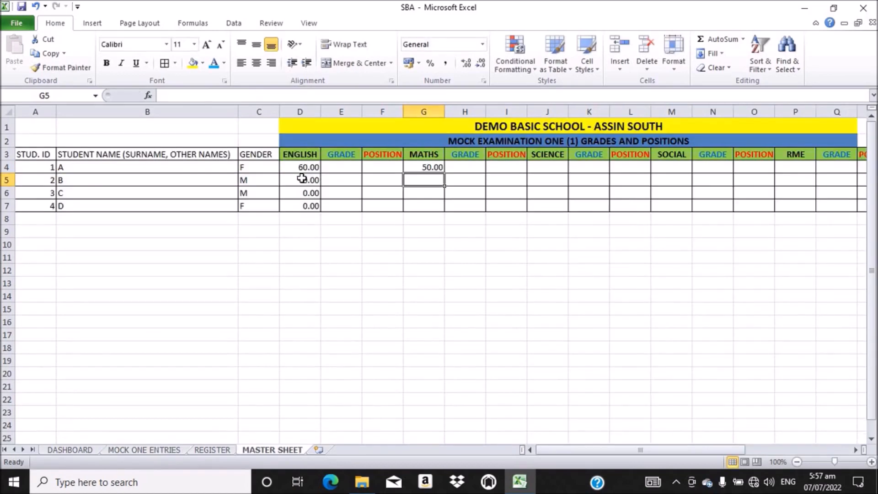
click(426, 167)
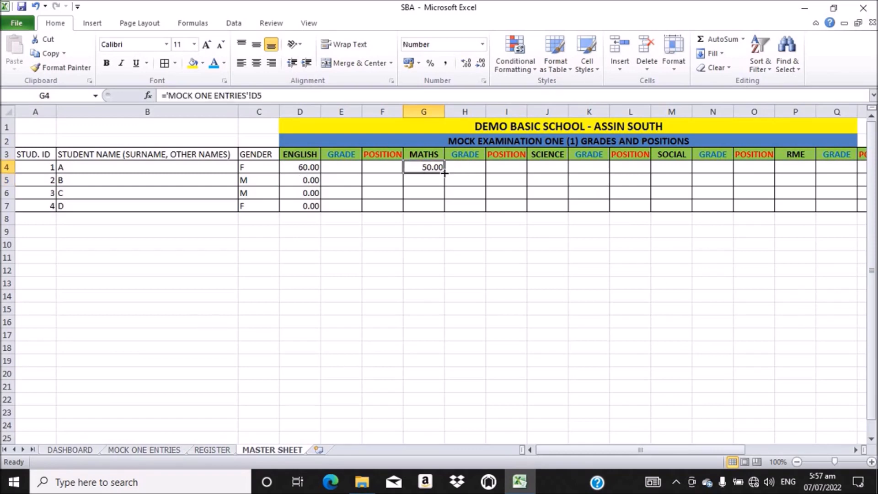
drag(444, 172, 442, 208)
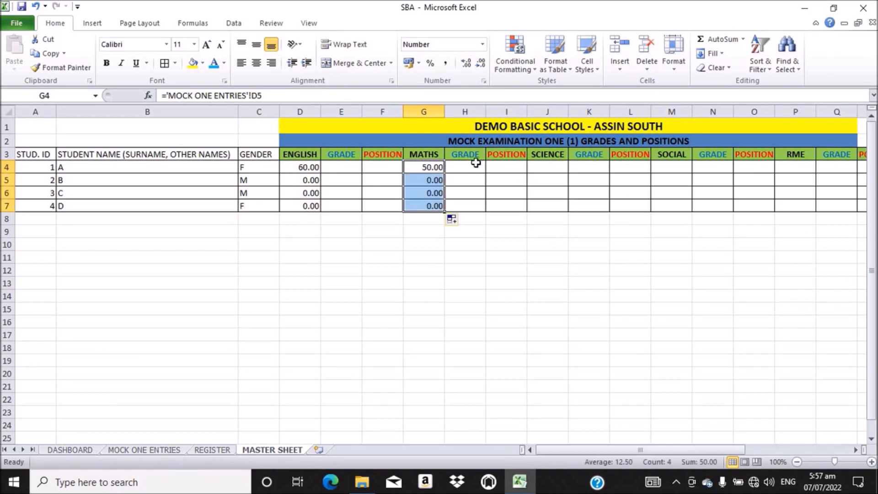
Step: Link J4:J7 to the students' INT. SCI. scores on MOCK ONE ENTRIES
click(549, 166)
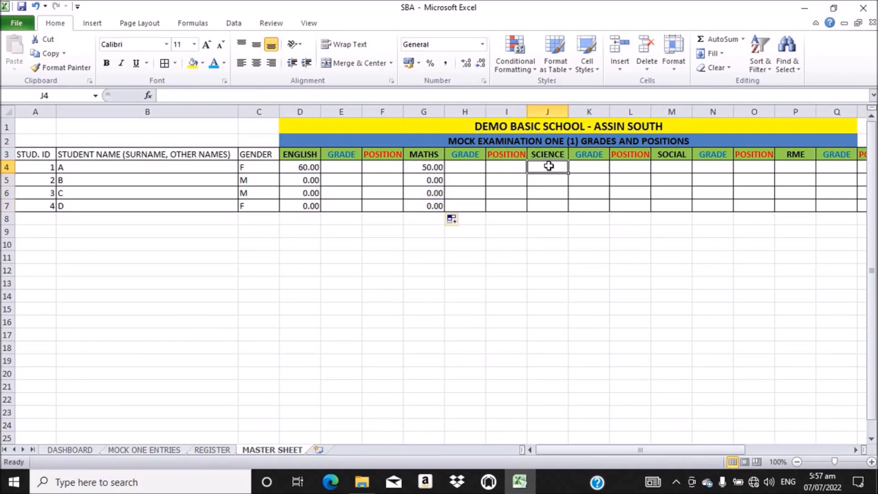
text(=)
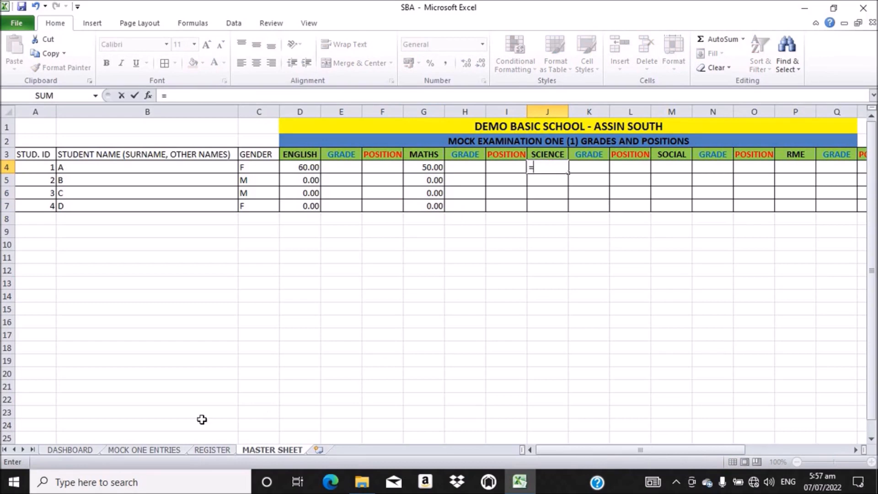
click(140, 450)
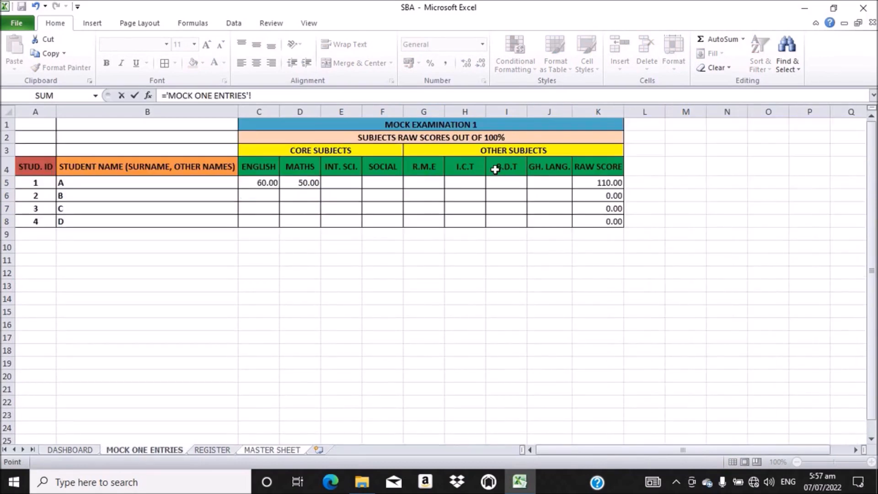
click(341, 182)
key(Return)
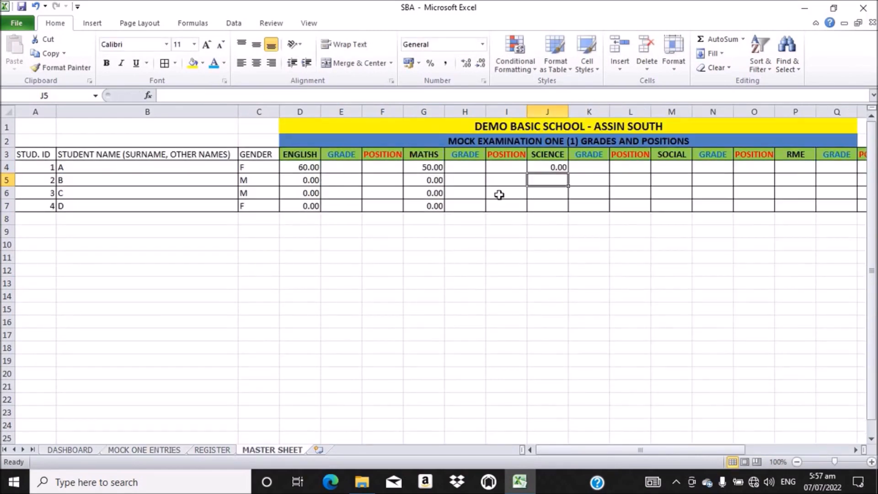
click(557, 167)
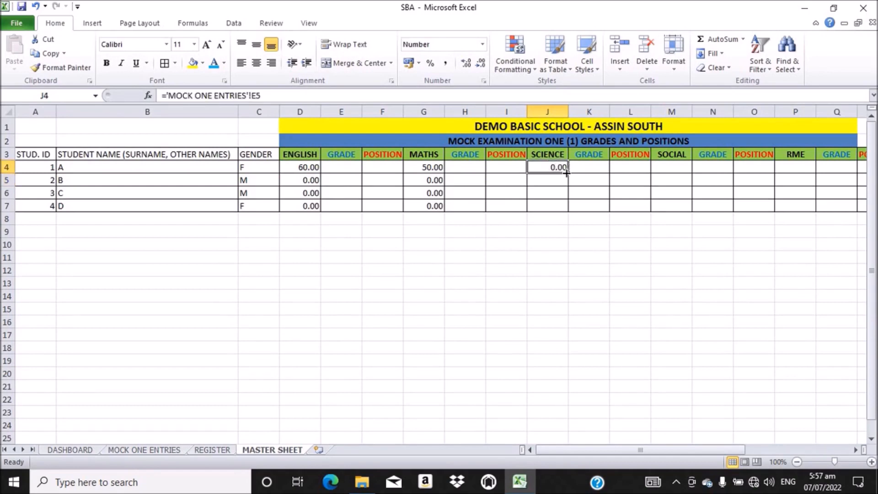
drag(566, 173, 567, 207)
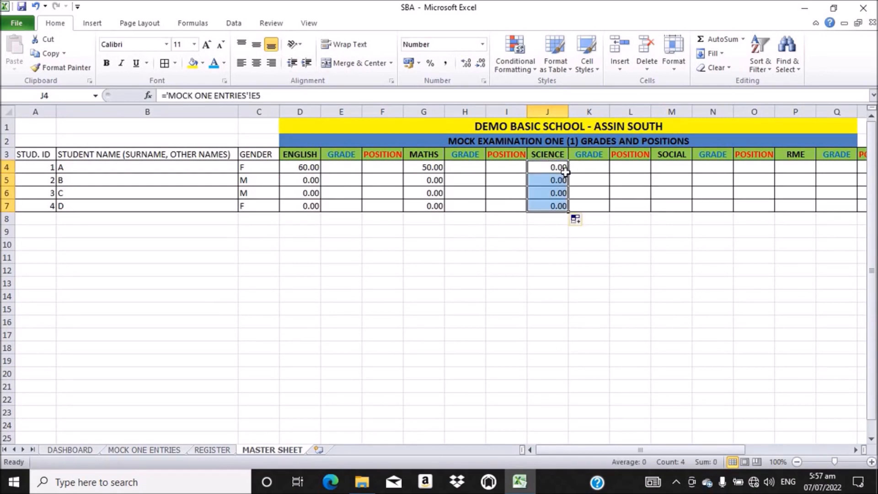
Step: Fill M4:M7 with links to the SOCIAL scores, starting ='MOCK ONE ENTRIES'!F5
click(681, 163)
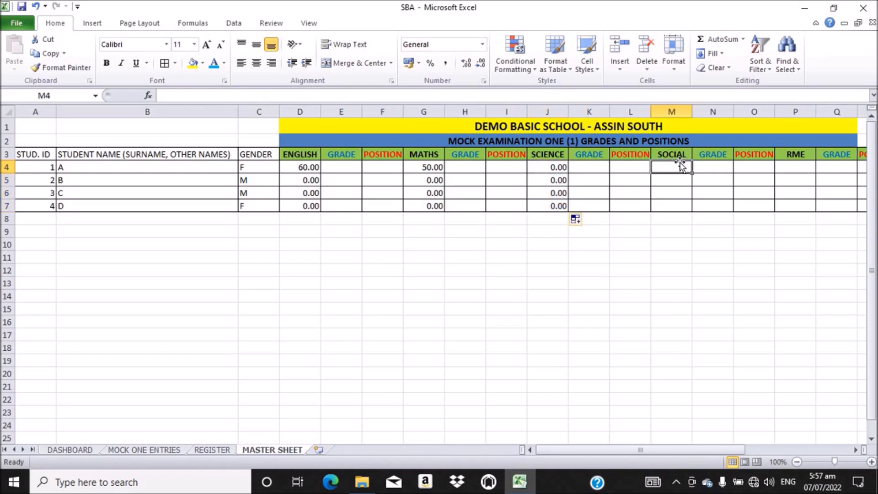
text(=)
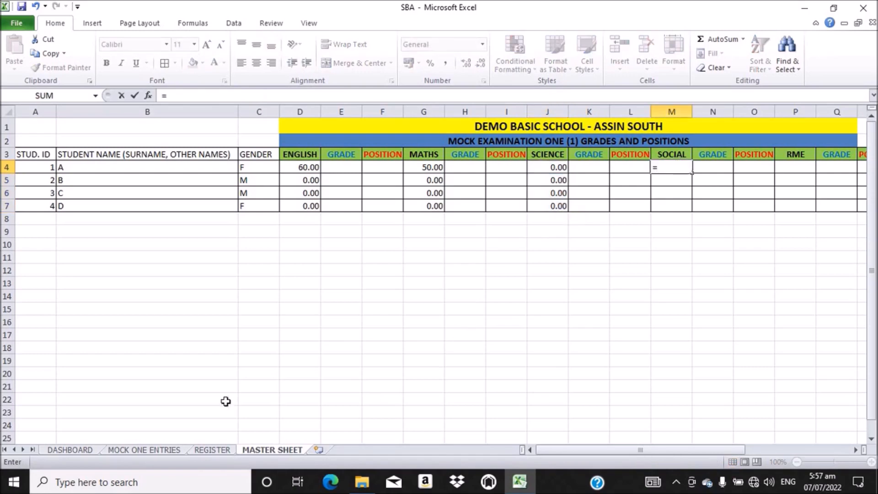
click(177, 450)
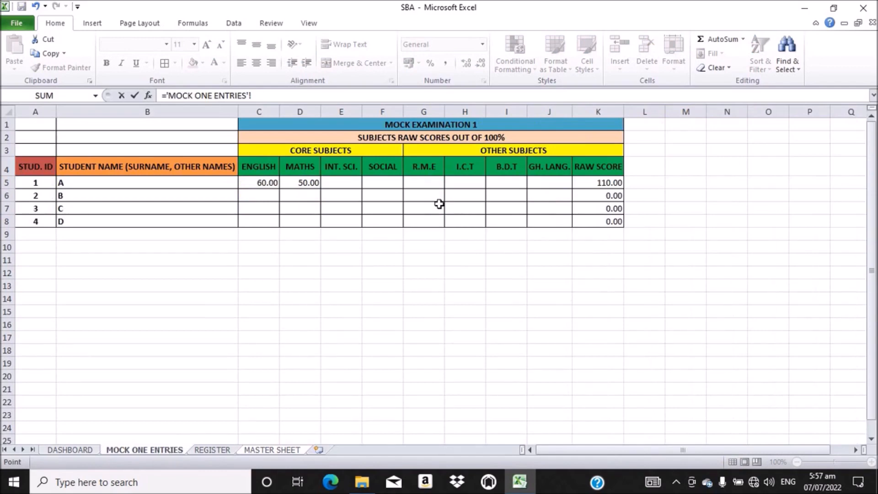
click(385, 183)
key(Return)
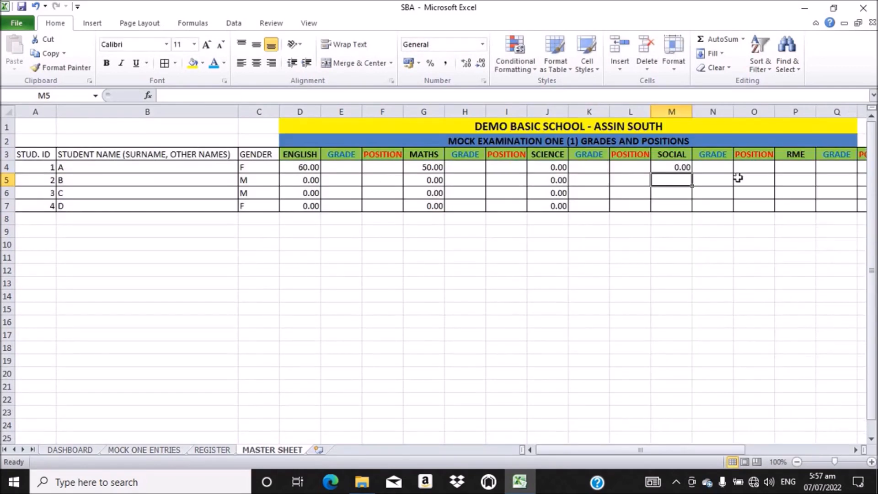
click(669, 167)
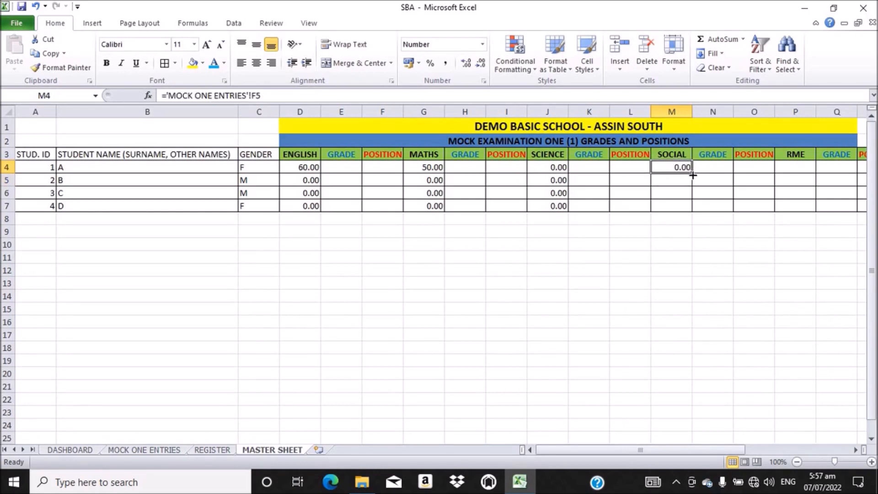
drag(692, 174, 692, 210)
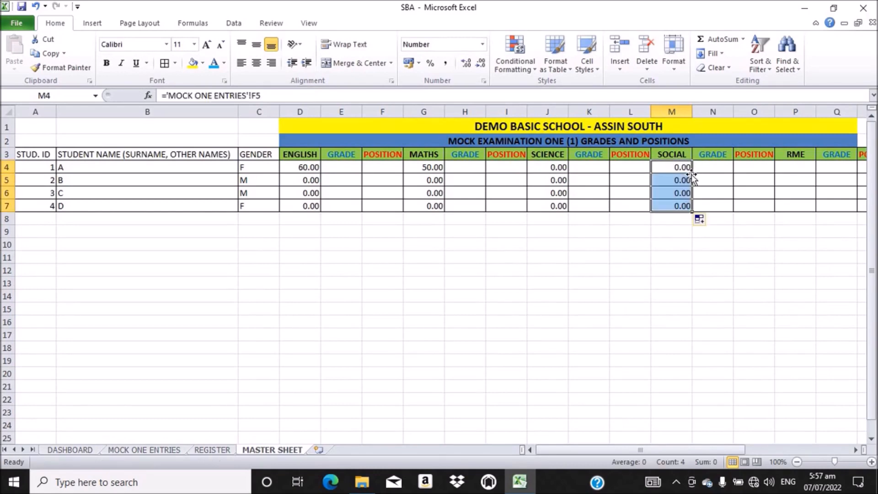
Step: Fill P4:P7 with links to the R.M.E scores, starting ='MOCK ONE ENTRIES'!G5
click(797, 168)
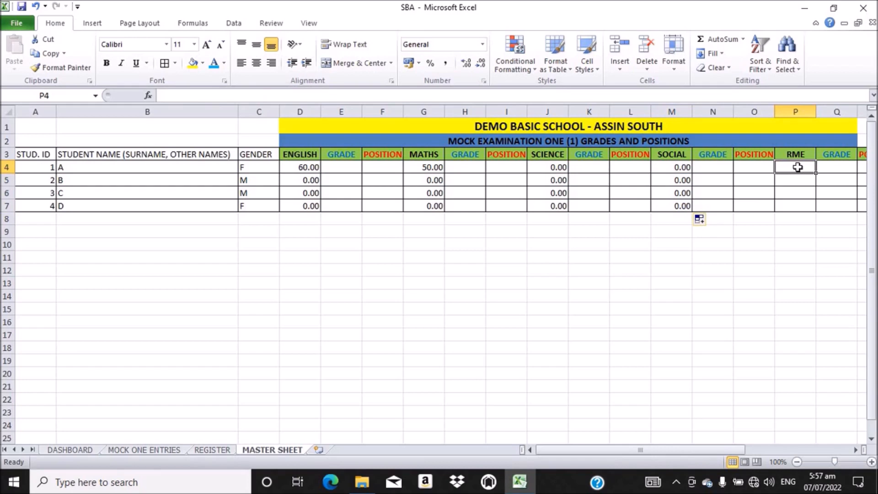
text(=)
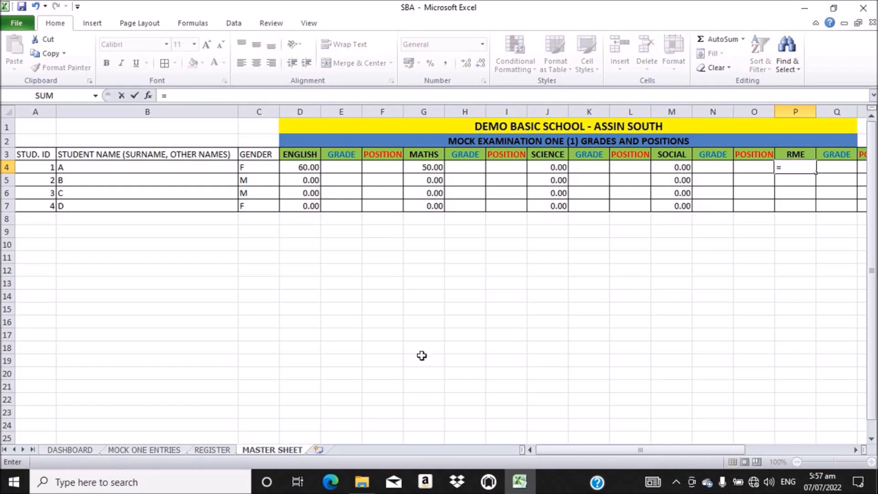
click(124, 450)
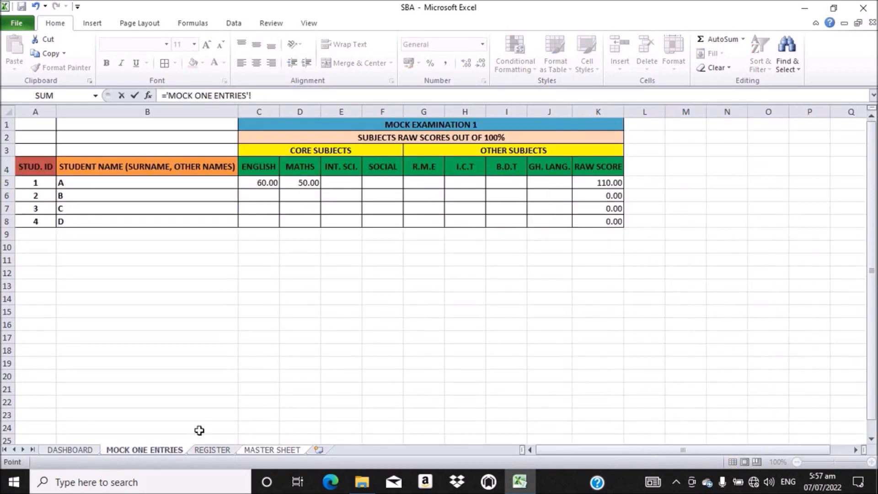
click(421, 182)
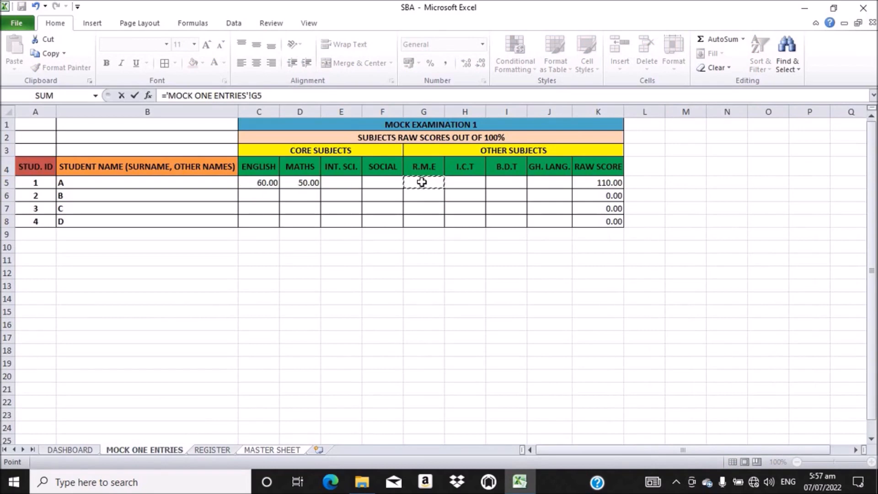
key(Return)
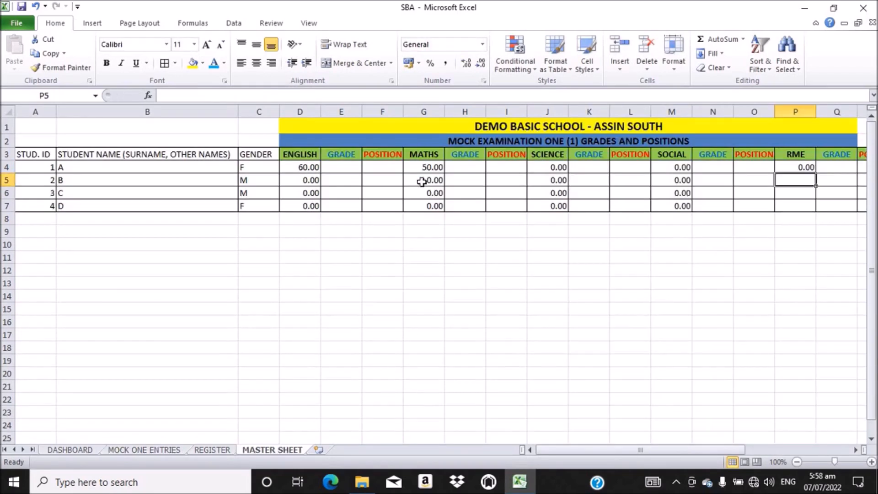
click(806, 167)
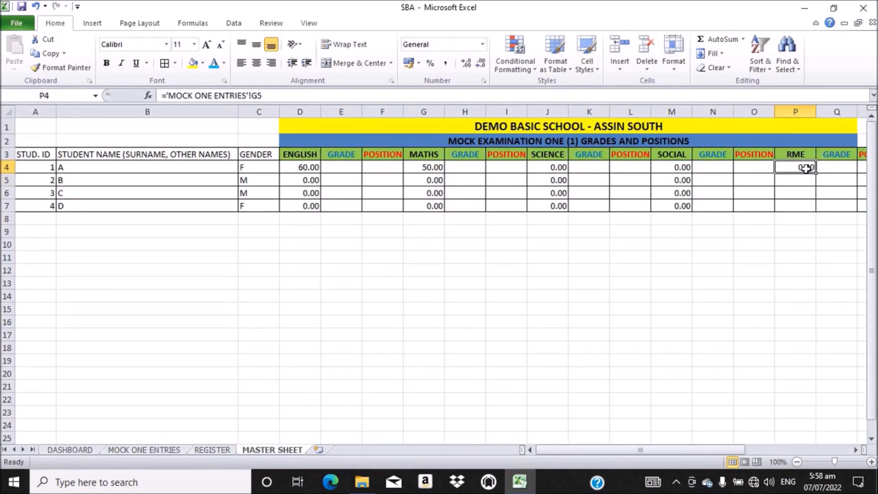
drag(817, 173, 817, 209)
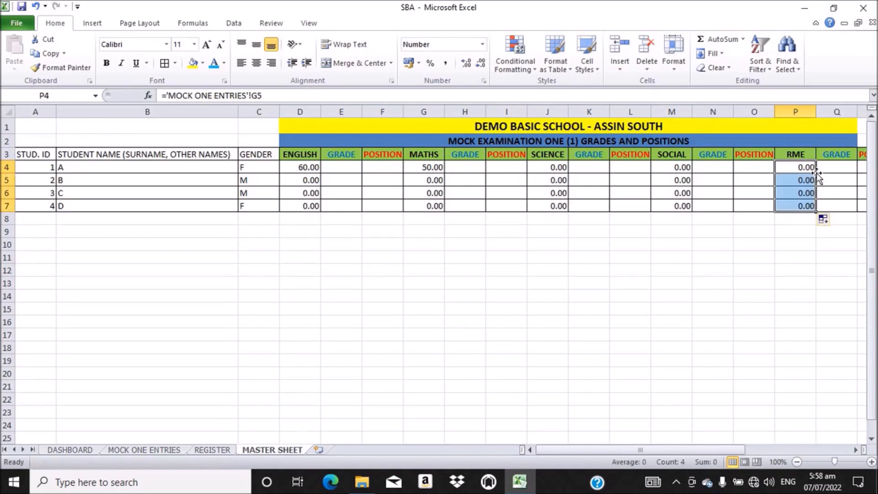
drag(572, 451, 626, 457)
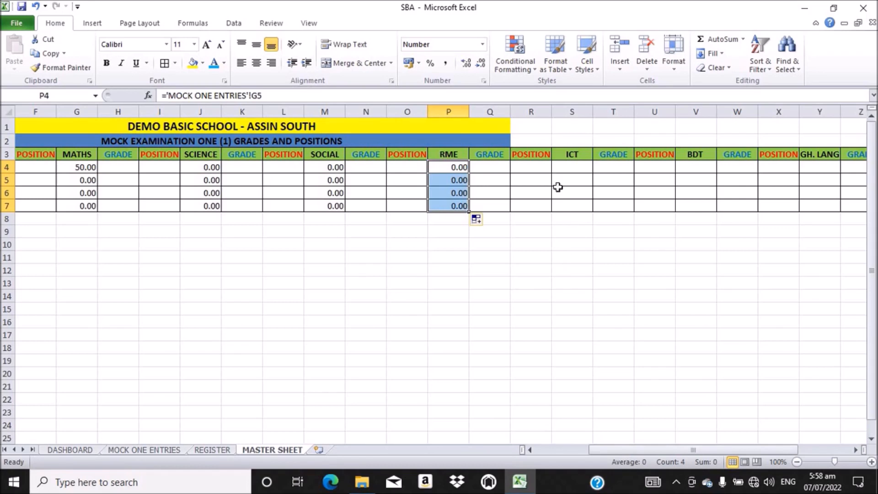
Step: Fill S4:S7 with links to the I.C.T scores, starting ='MOCK ONE ENTRIES'!H5
click(572, 167)
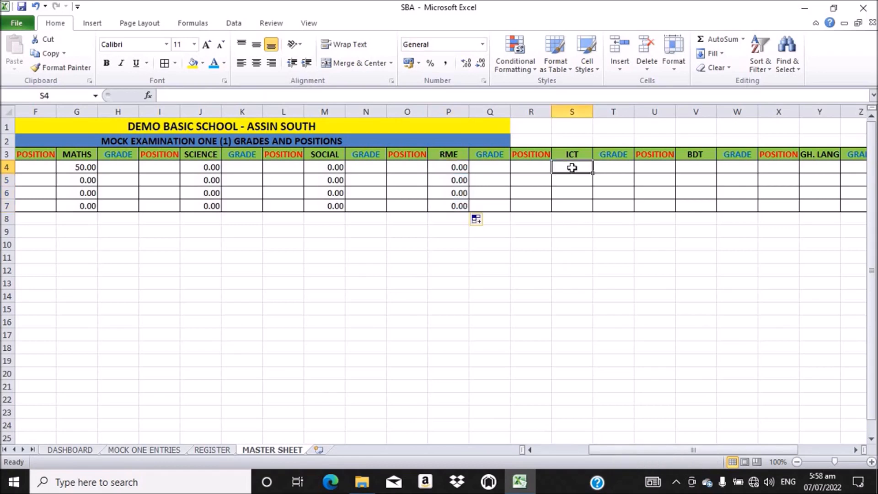
text(=)
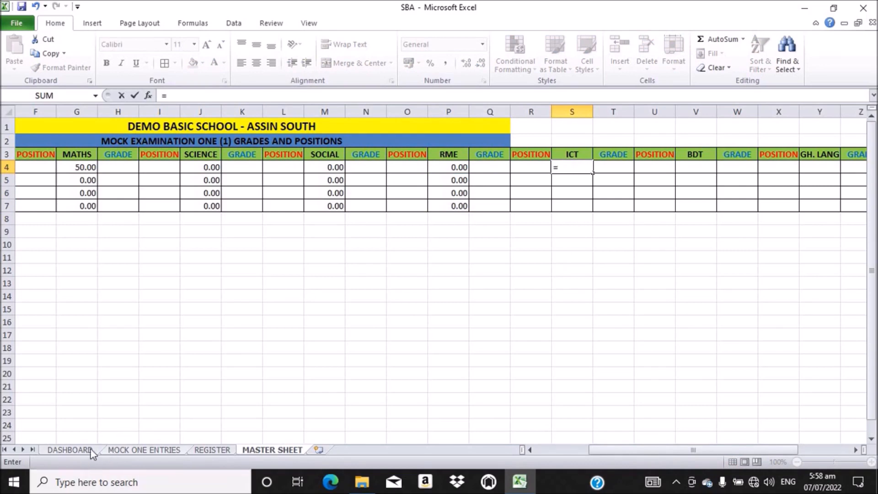
click(140, 451)
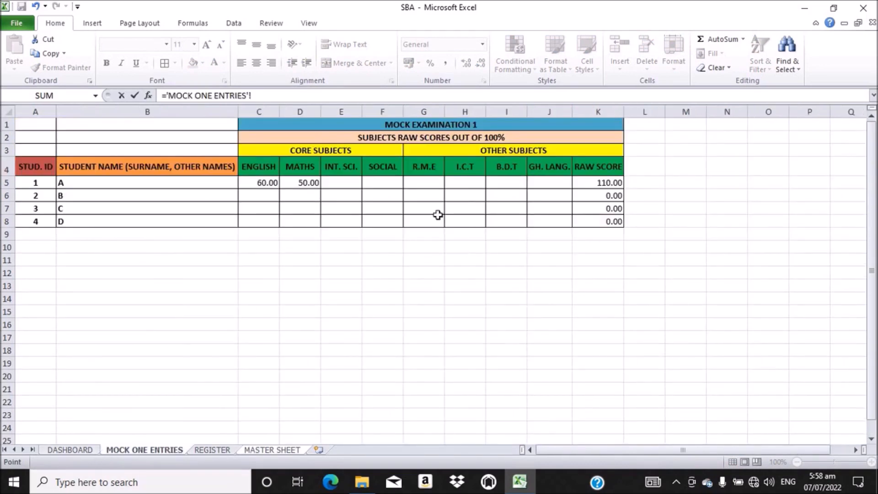
click(472, 181)
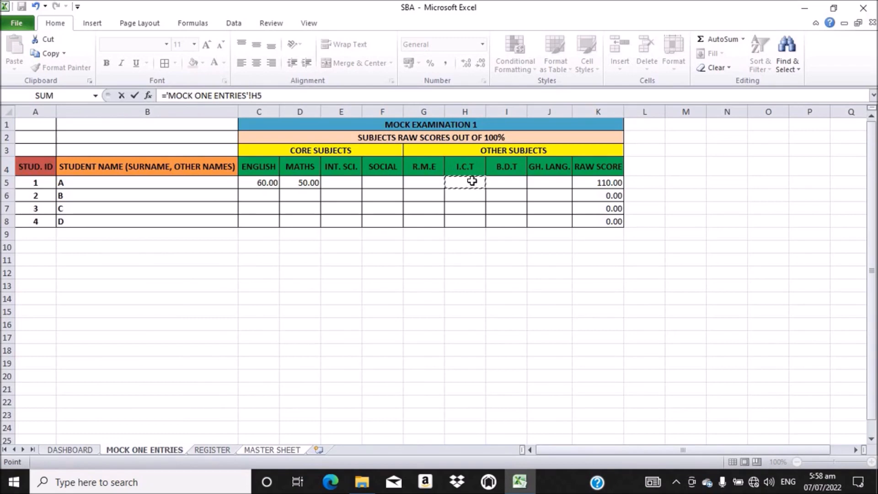
key(Return)
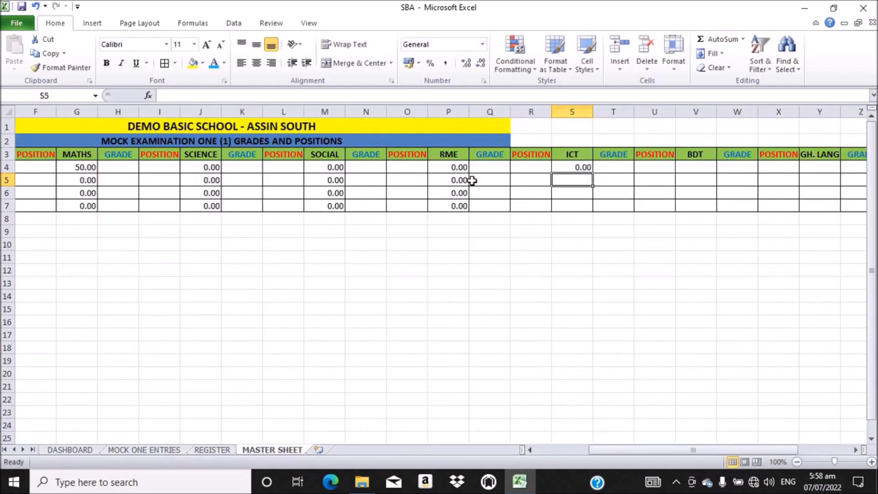
click(583, 167)
drag(593, 172, 594, 208)
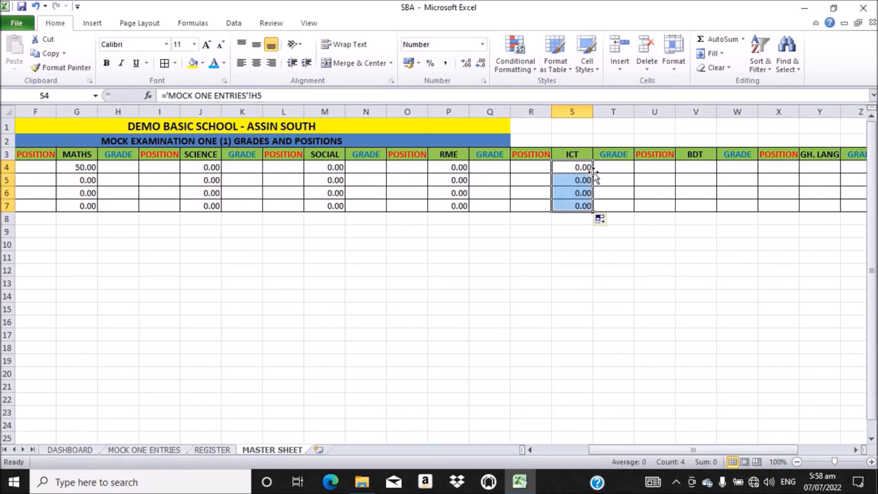
Step: Fill V4:V7 with links to the B.D.T scores, starting ='MOCK ONE ENTRIES'!I5
click(695, 167)
text(=)
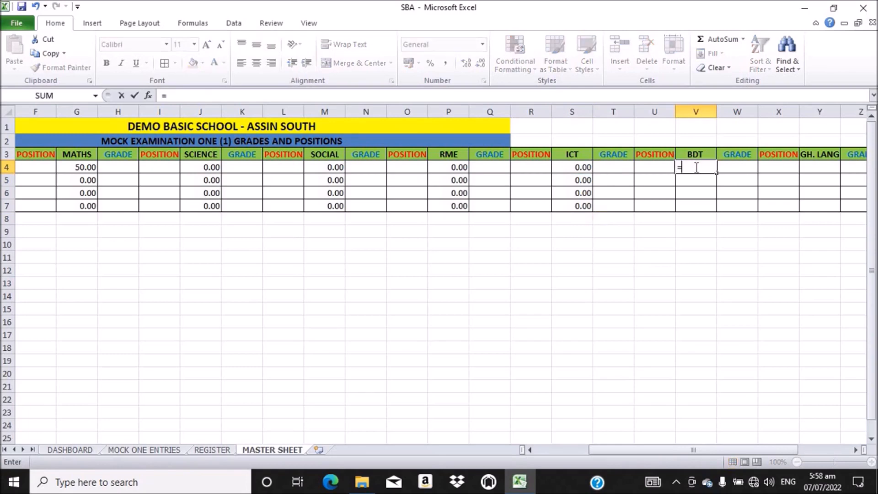
click(158, 451)
click(501, 182)
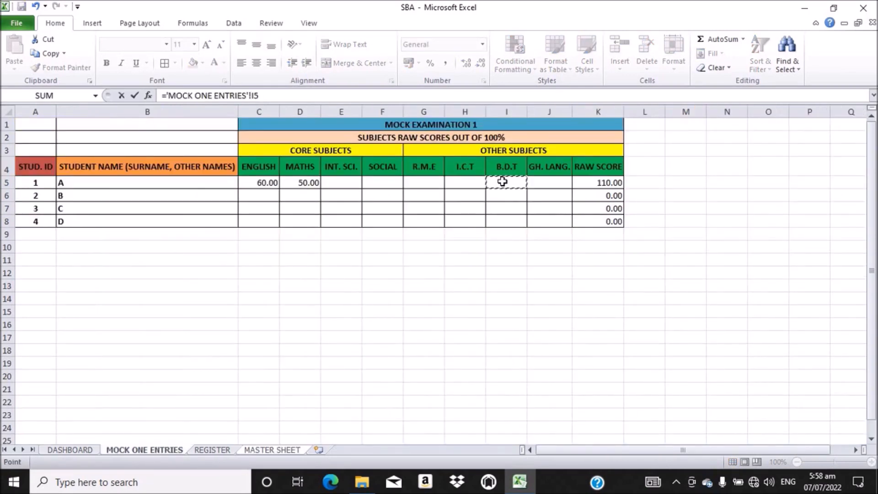
key(Return)
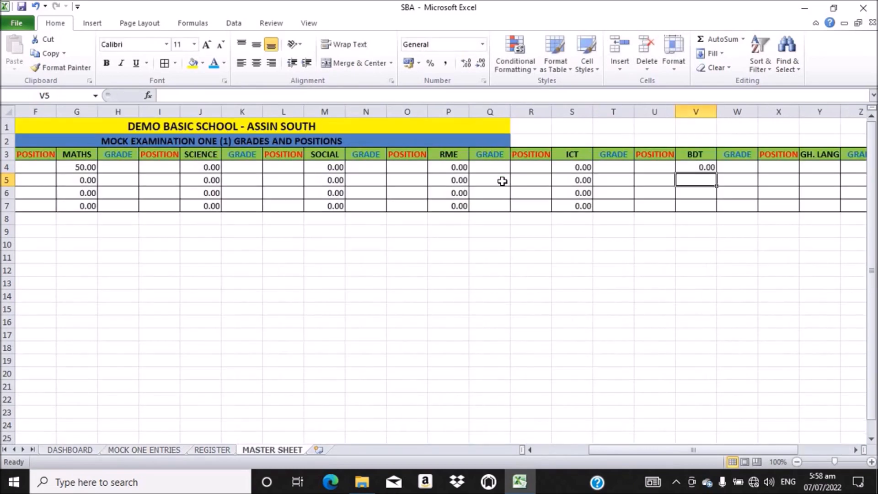
click(698, 168)
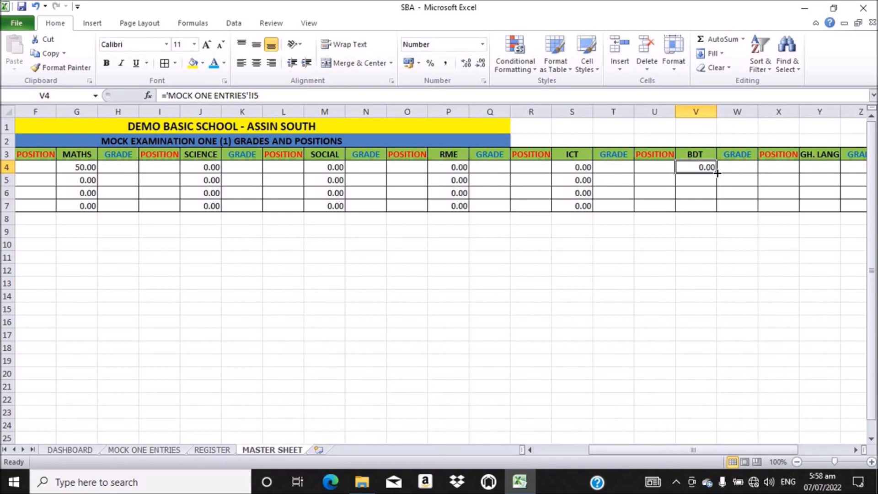
drag(716, 173, 715, 212)
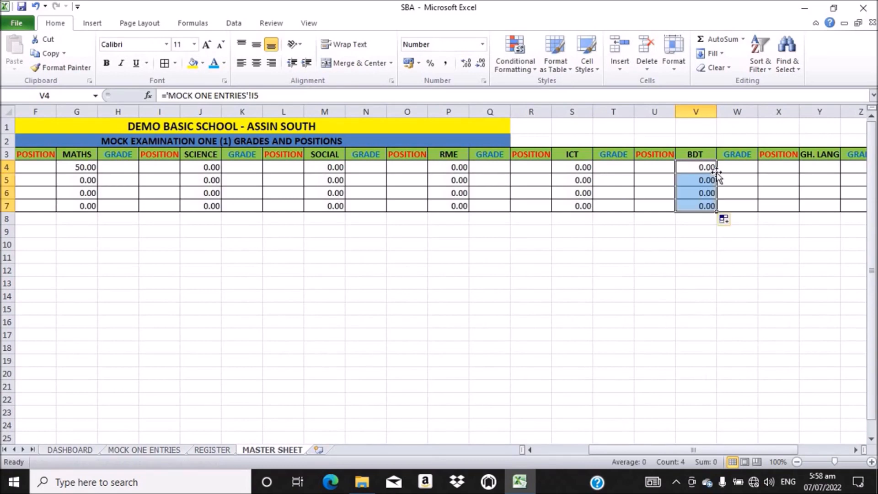
Step: Fill Y4:Y7 with links to the GH. LANG. scores, starting ='MOCK ONE ENTRIES'!J5
click(818, 164)
text(=)
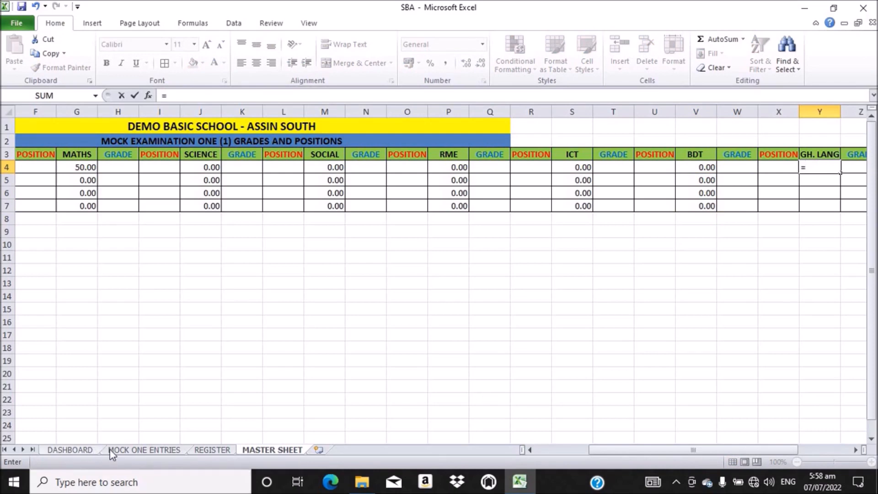
click(135, 450)
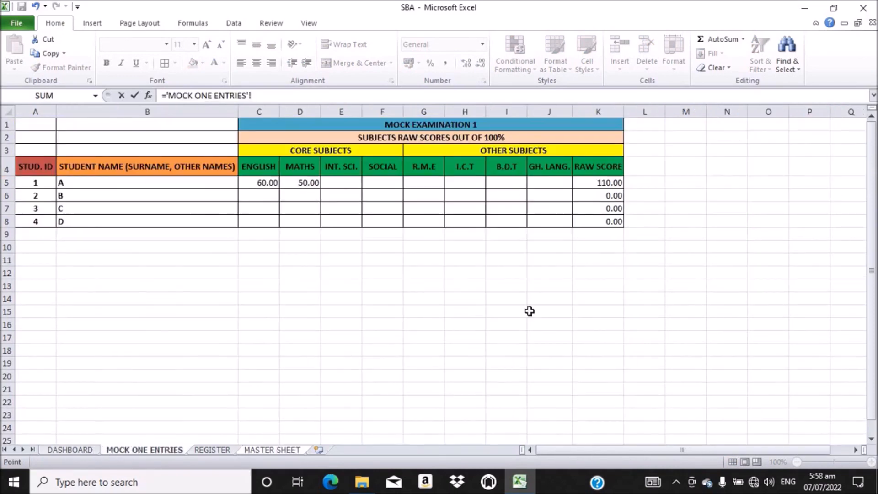
click(551, 181)
key(Return)
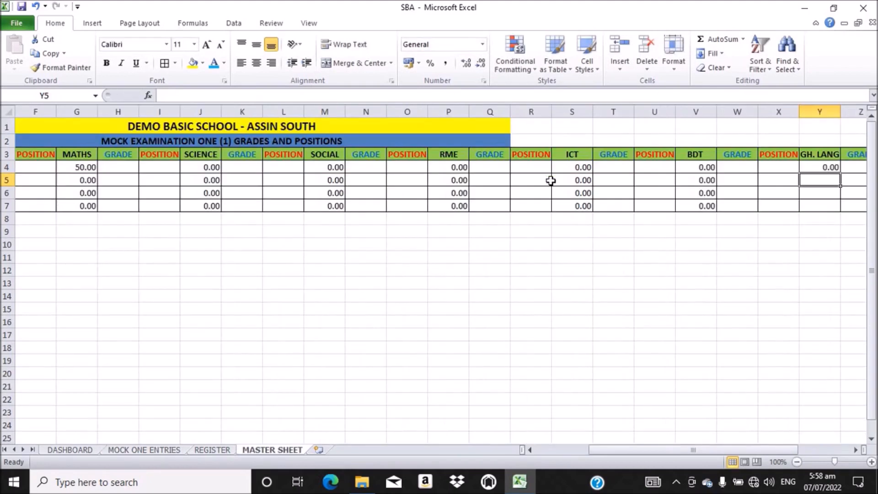
click(808, 167)
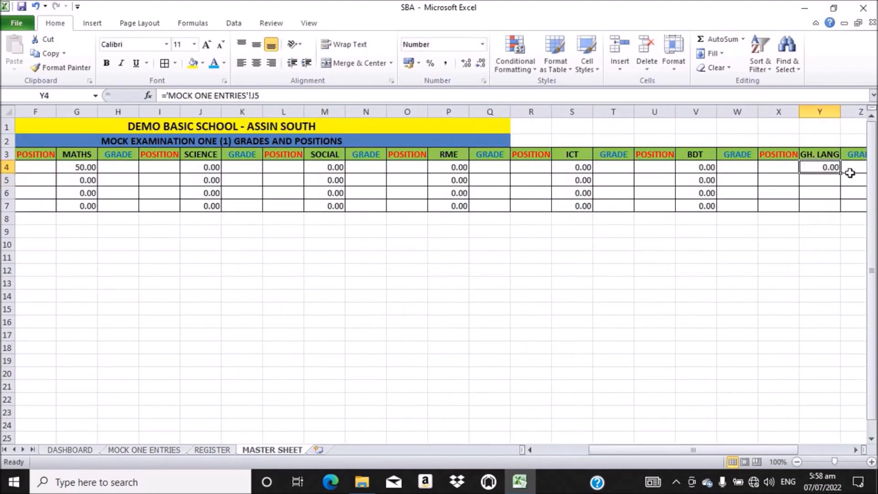
drag(841, 173, 842, 206)
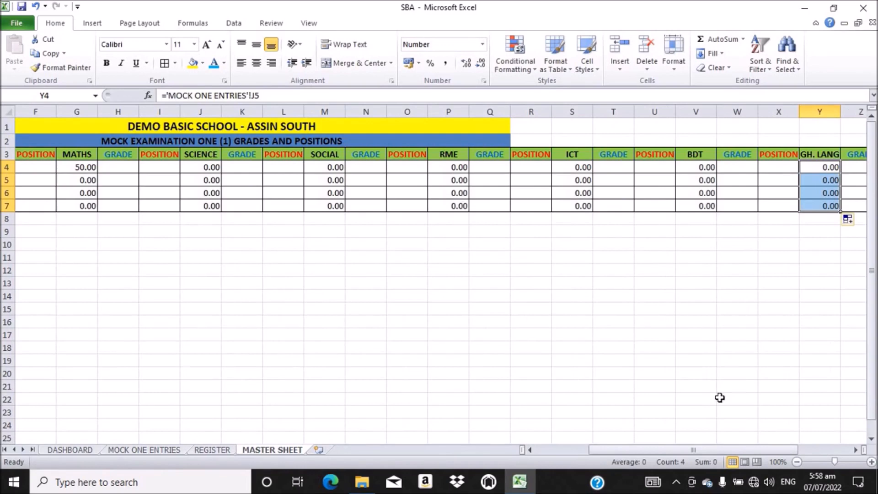
drag(719, 448, 760, 452)
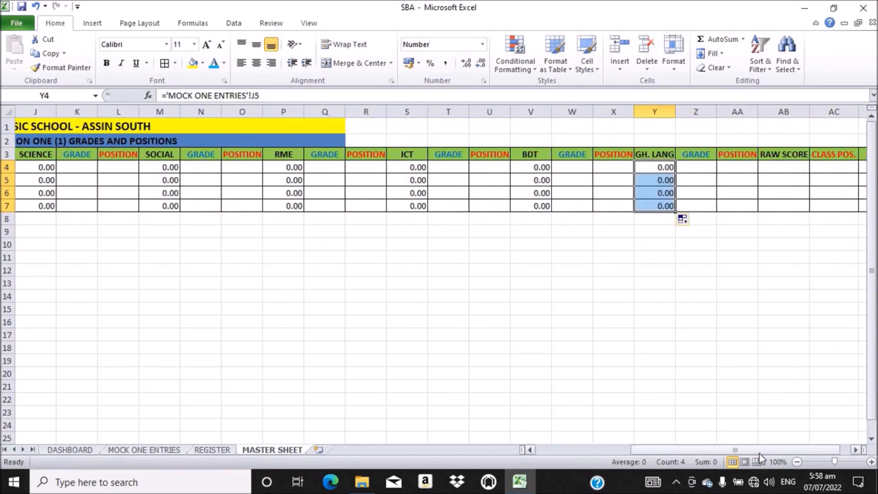
Step: Enter ='MOCK ONE ENTRIES'!K5 in AB4 and fill it down to AB7
click(782, 167)
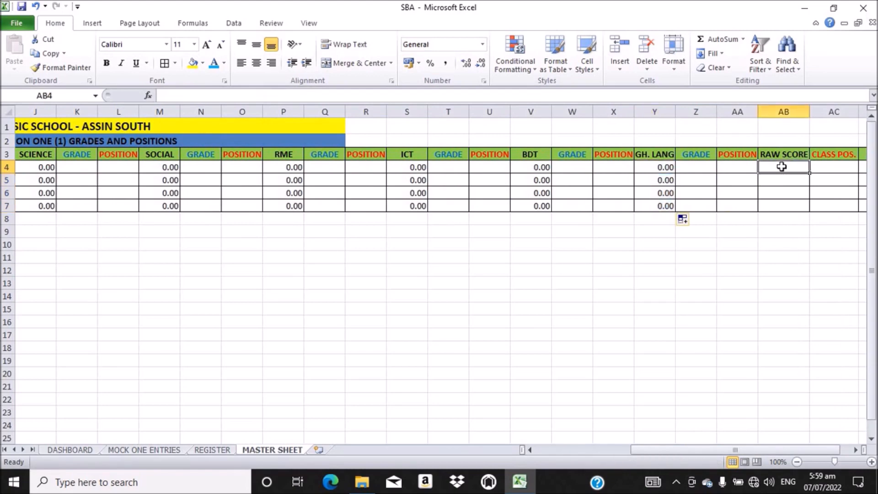
text(=)
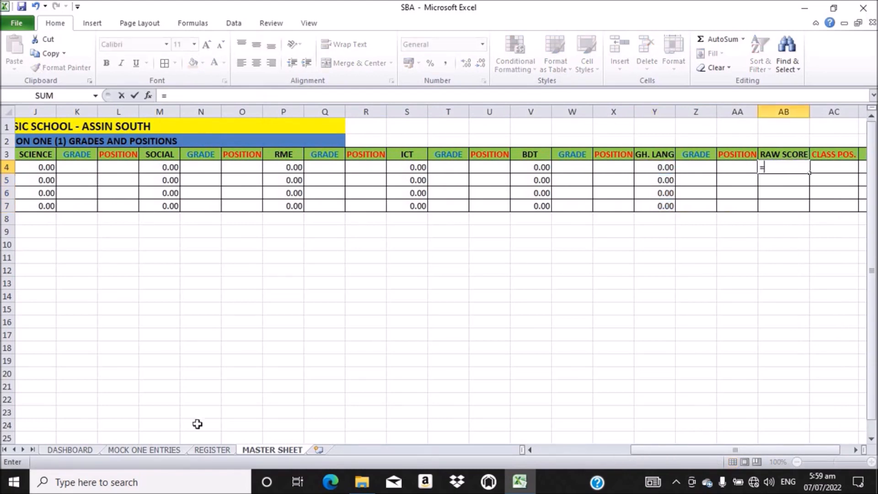
click(146, 450)
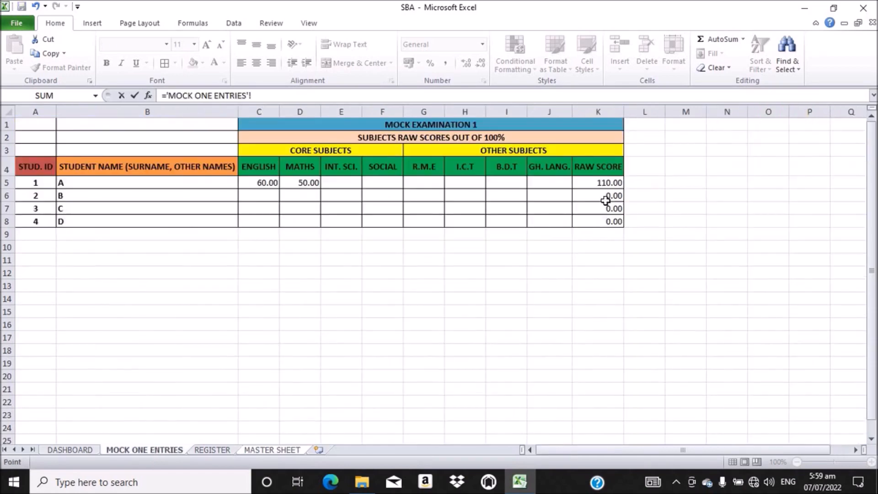
click(597, 188)
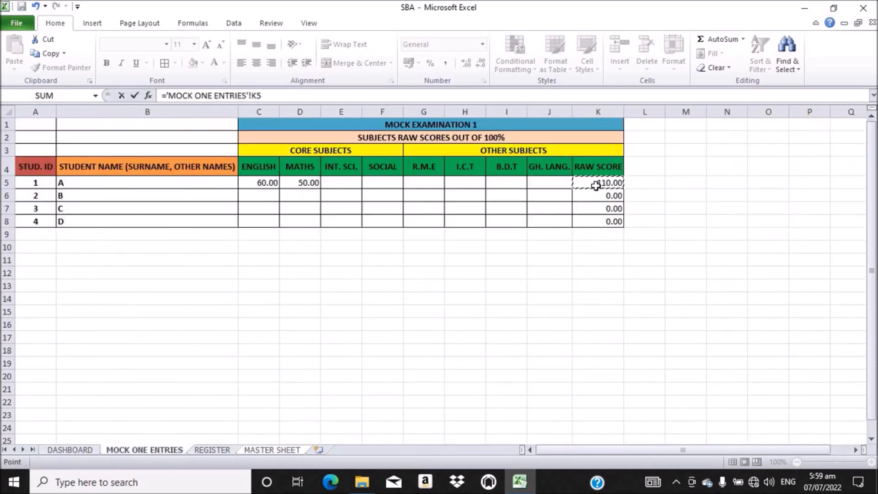
key(Return)
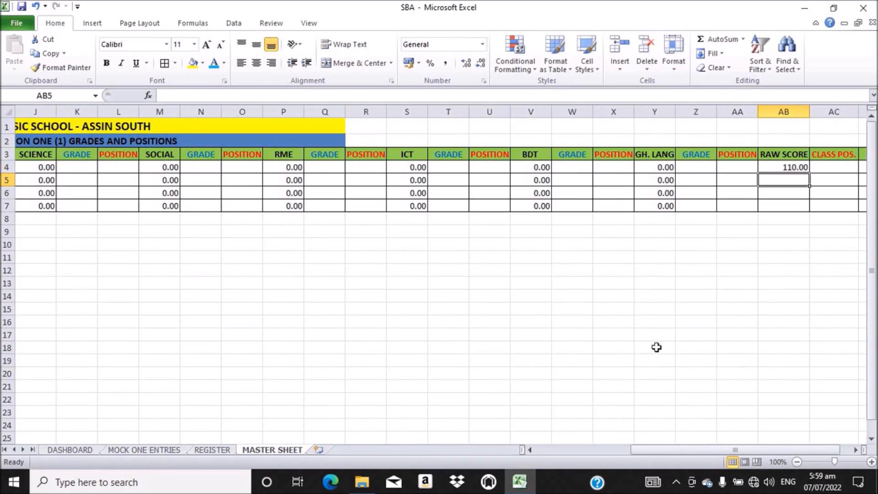
drag(795, 167, 810, 208)
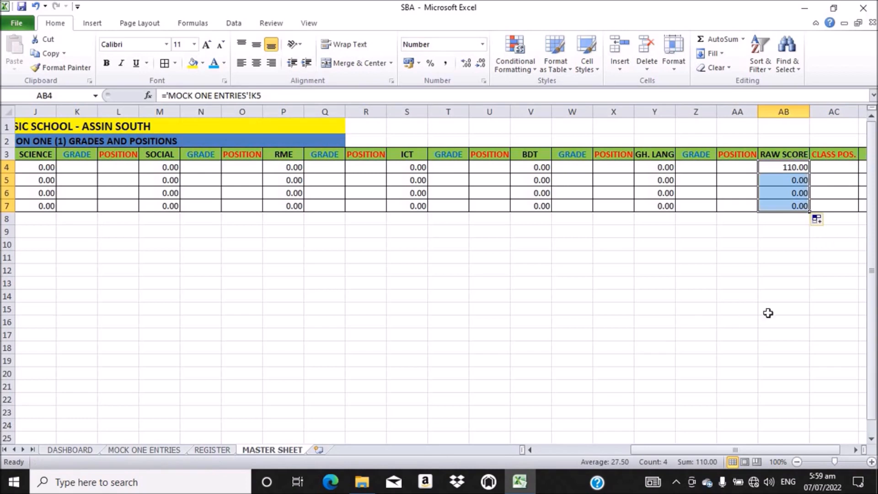
drag(666, 450, 486, 439)
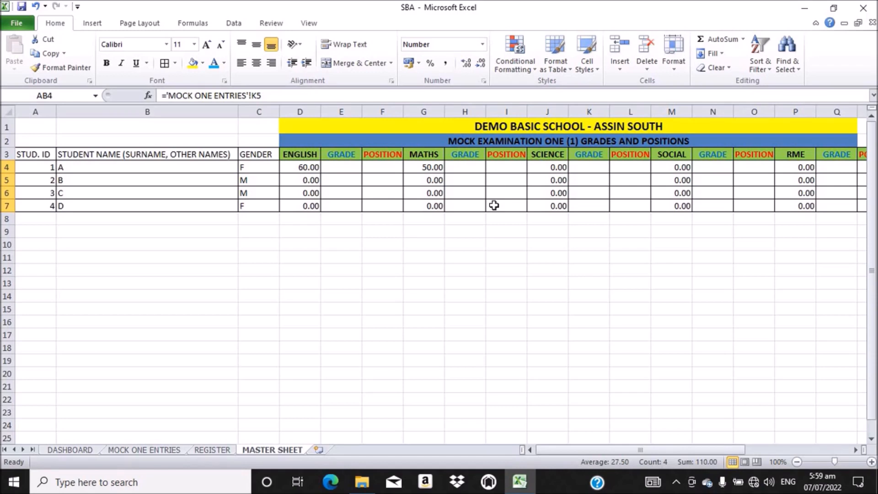
Step: Insert a new sheet after MASTER SHEET and rename Sheet1 to SETTINGS
click(321, 449)
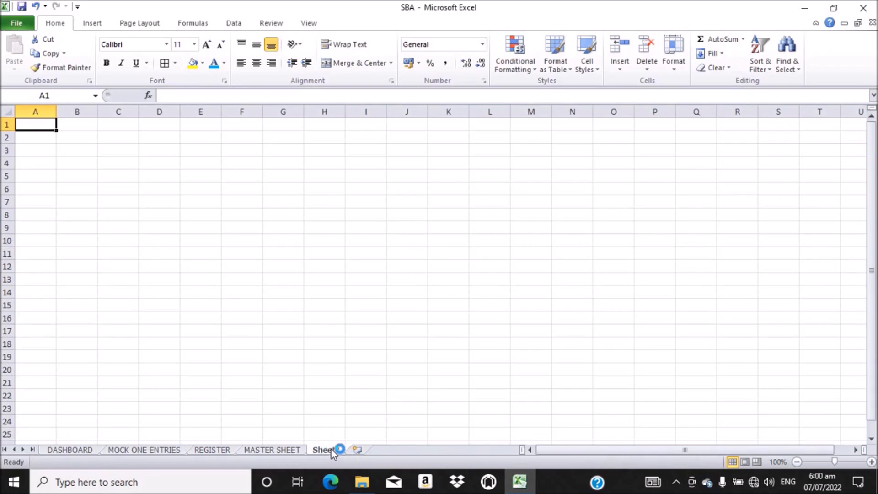
right_click(332, 451)
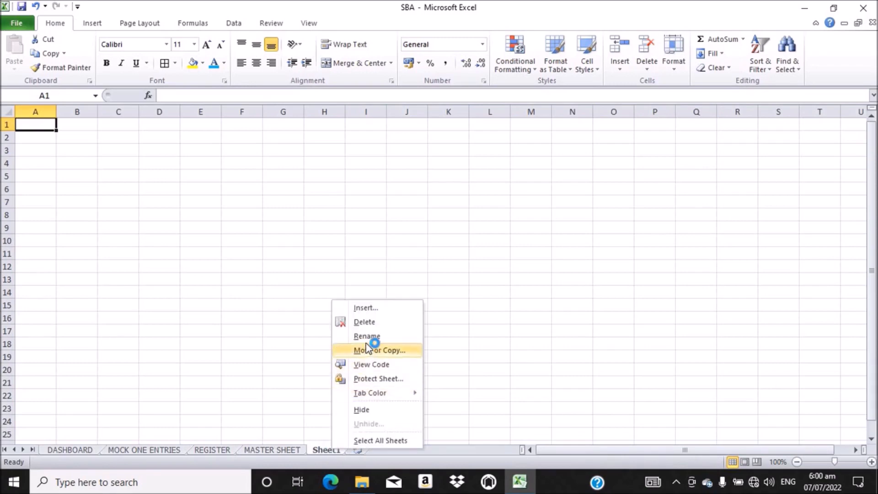
click(364, 337)
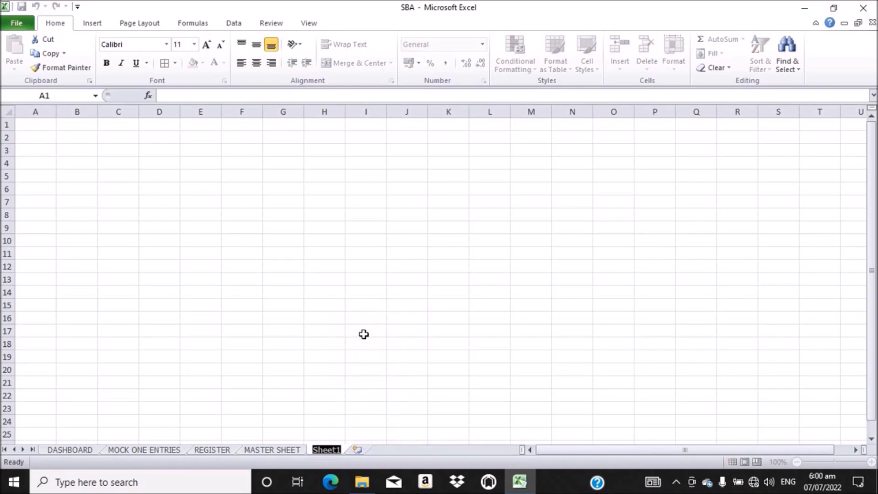
text(S)
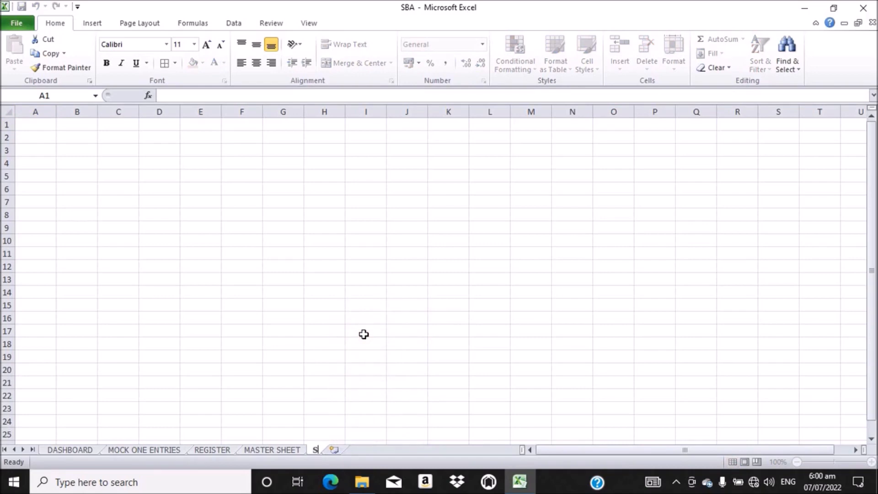
text(ETTINGS)
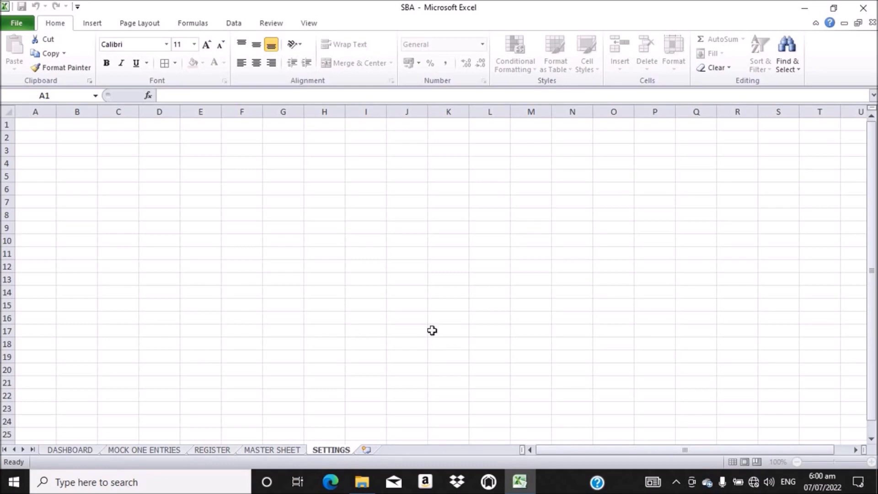
key(Return)
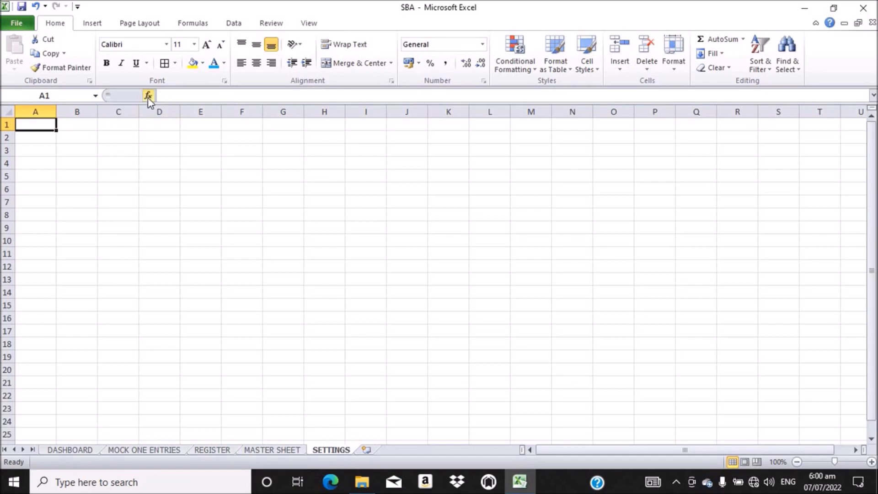
Step: Enter the labels TERM, FORM, NO. ON ROLL and ACADEMIC YEAR in C2:C5
click(106, 138)
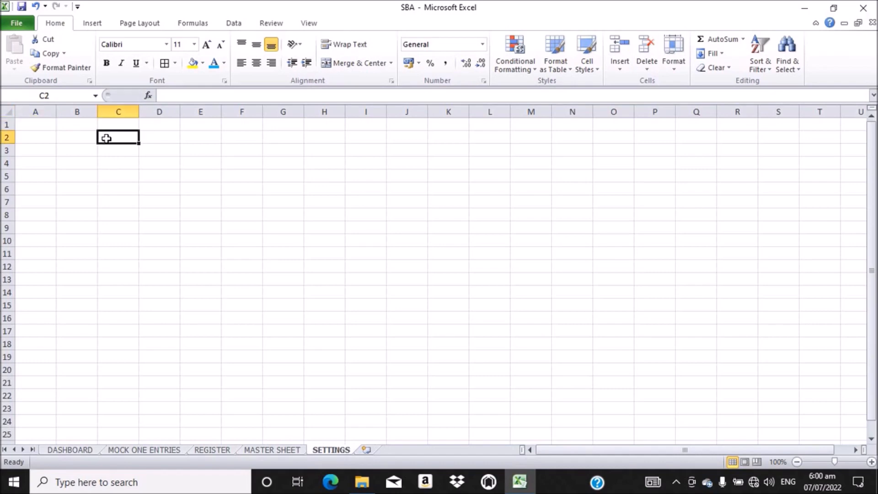
text(TER)
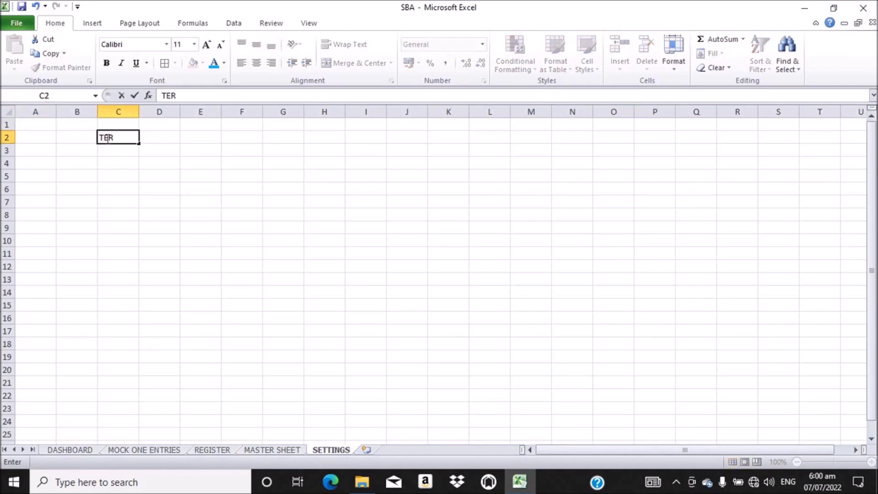
text(M)
key(Return)
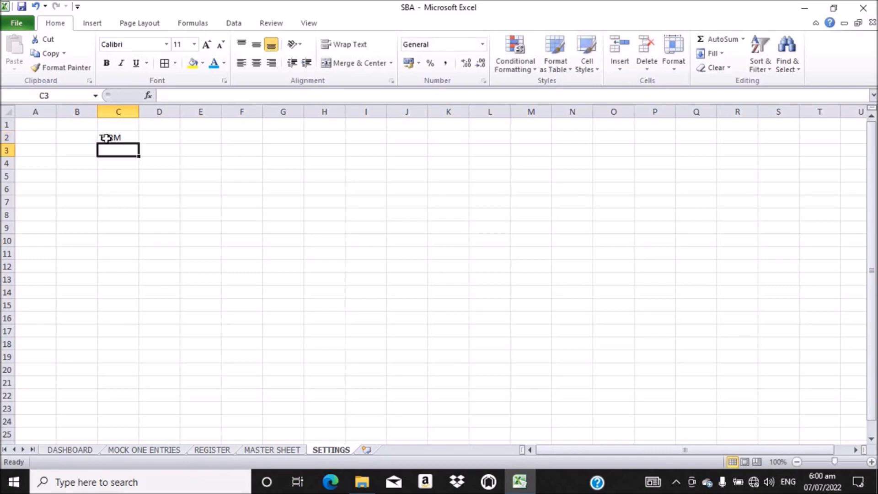
text(FORM)
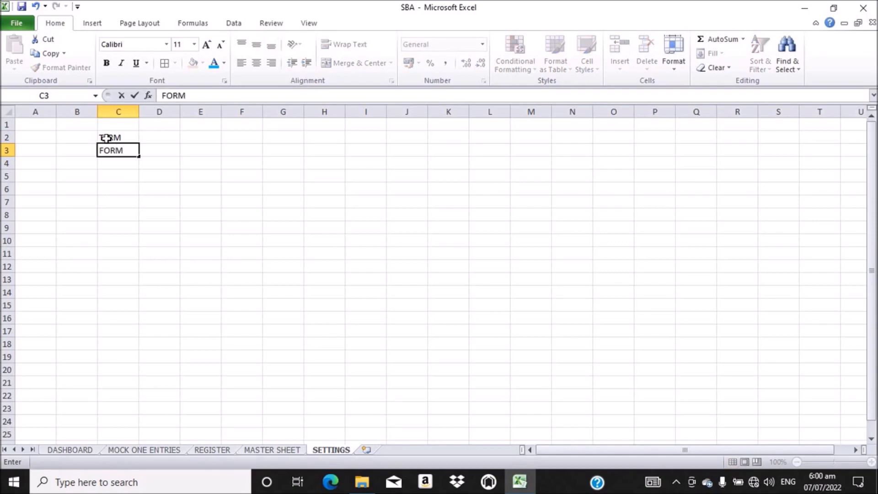
key(Return)
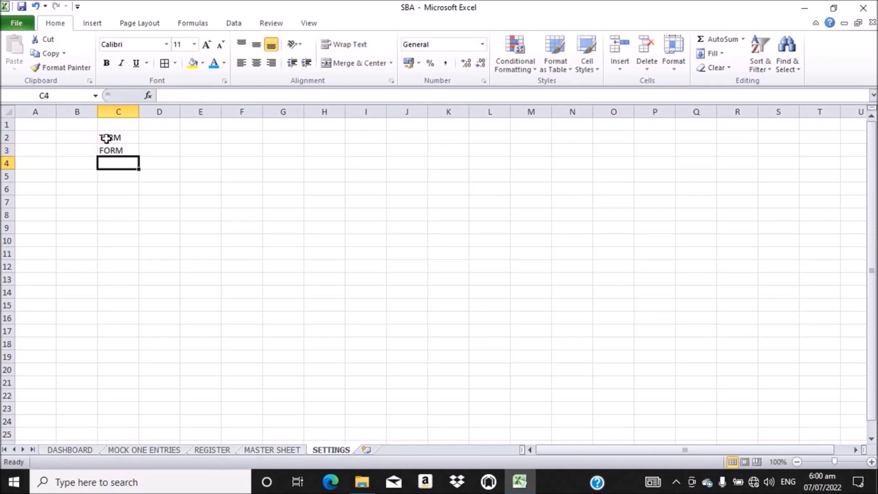
text(NO. ON)
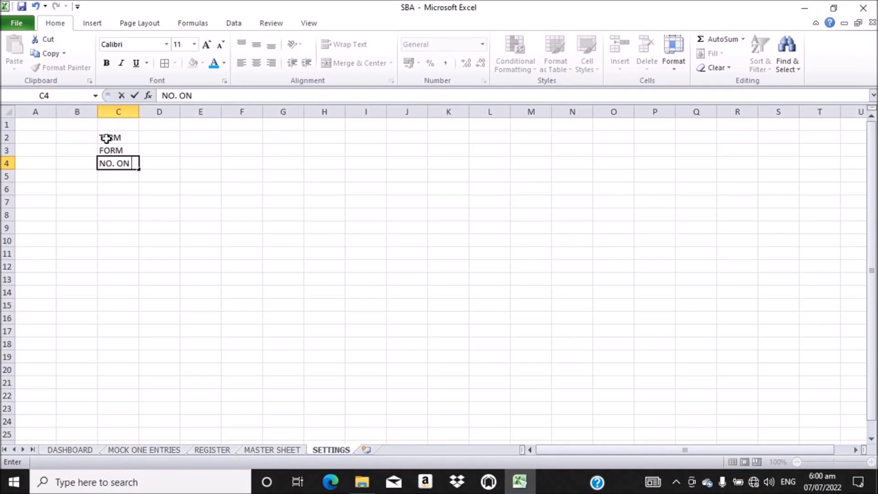
text( ROLL)
key(Return)
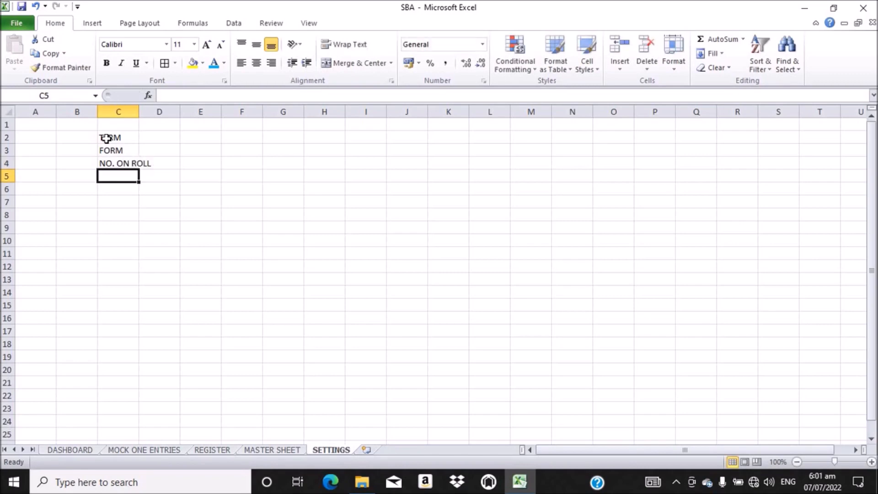
text(AC)
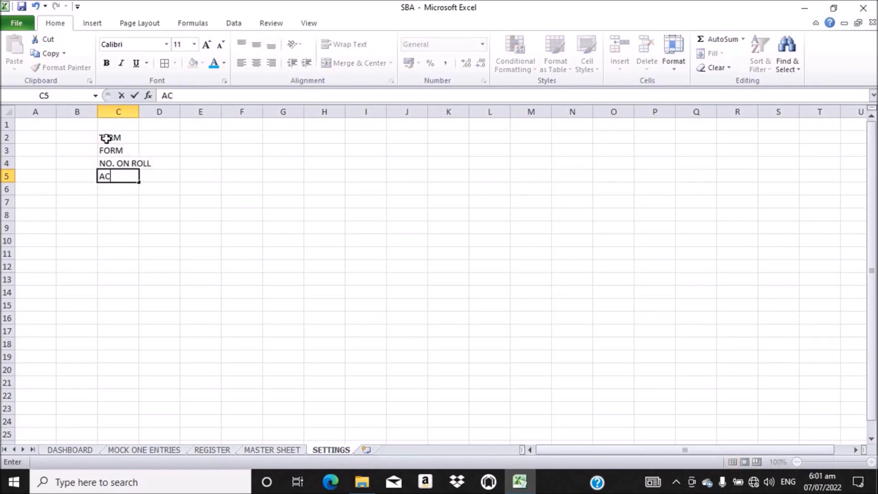
text(ADEMIC)
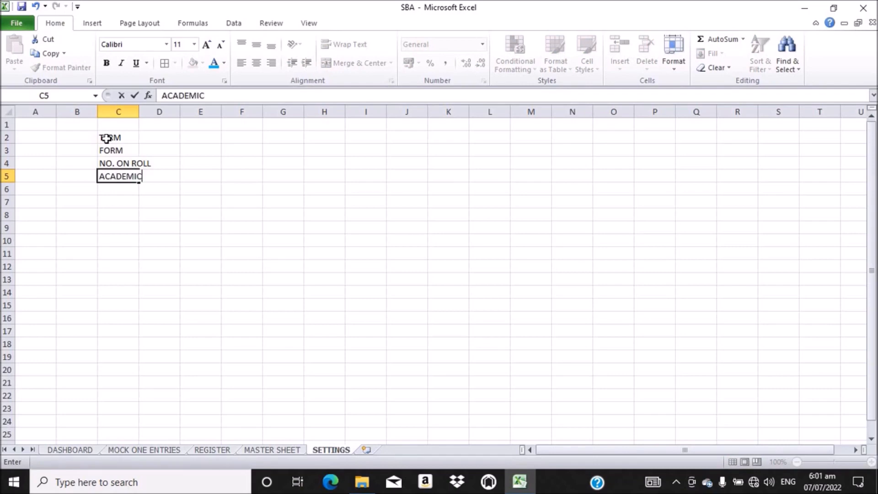
text( YEAR)
key(Return)
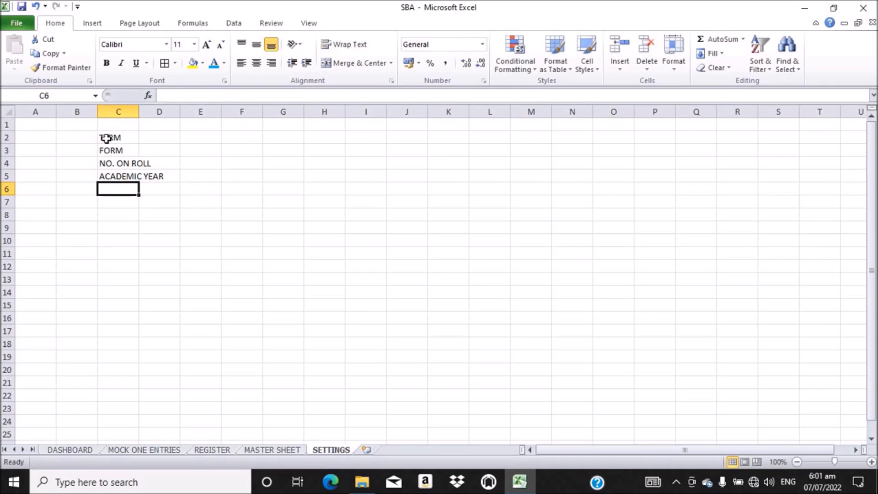
Step: Enter VACATION DATE, RE-OPENING DATE and TOTAL ATTENDANCE in C6:C8
text(VA)
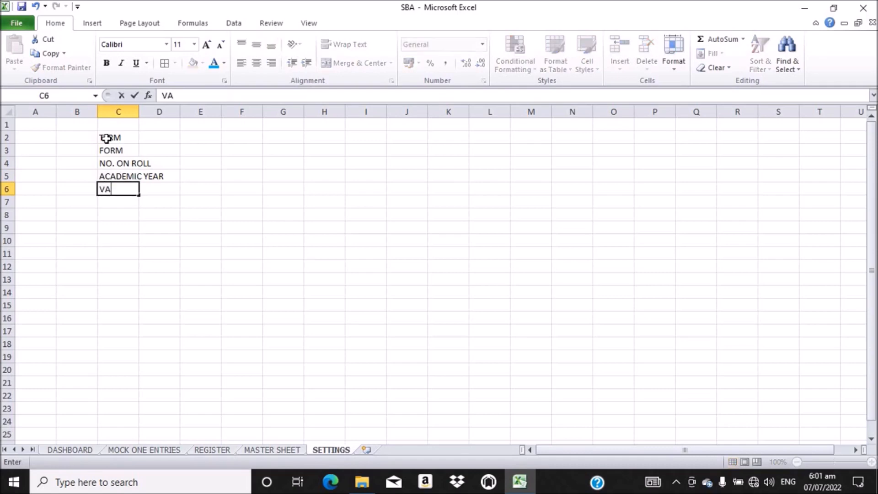
text(CATION DATE)
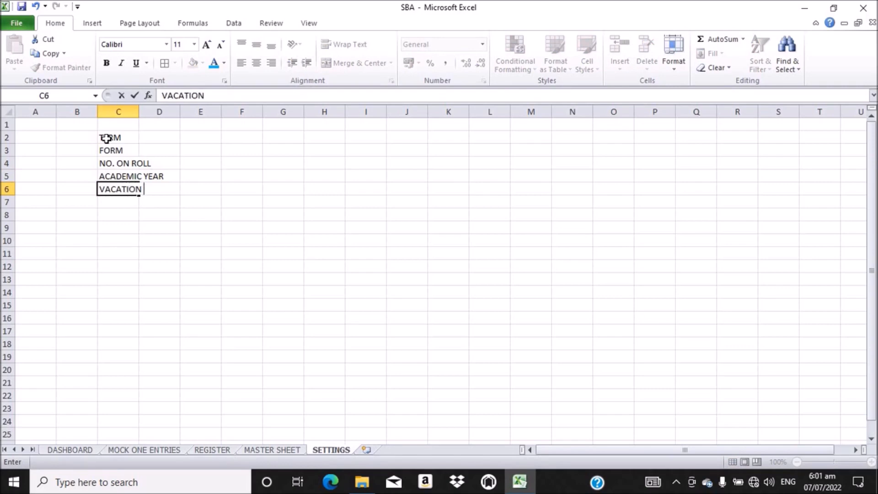
key(Return)
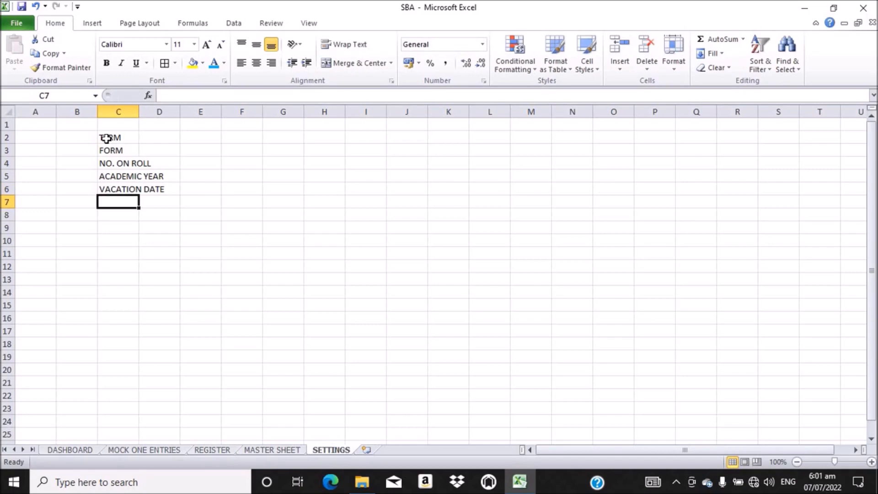
text(RE)
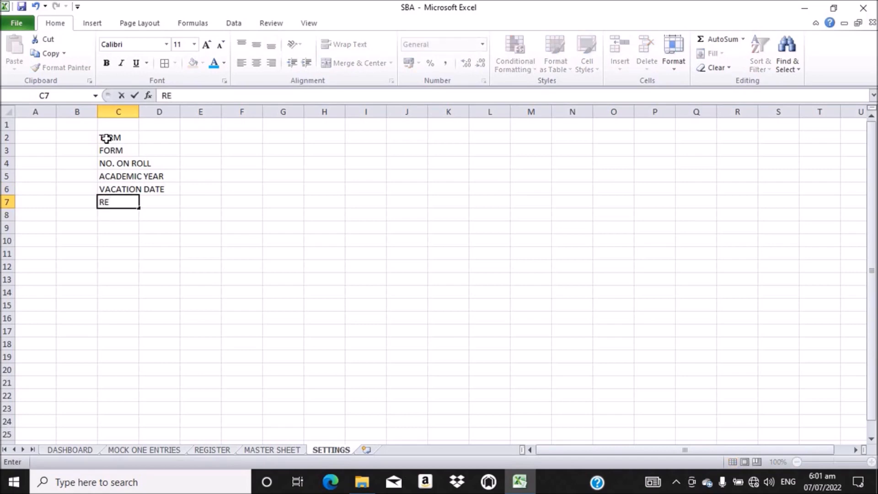
text(-OPENING DATE)
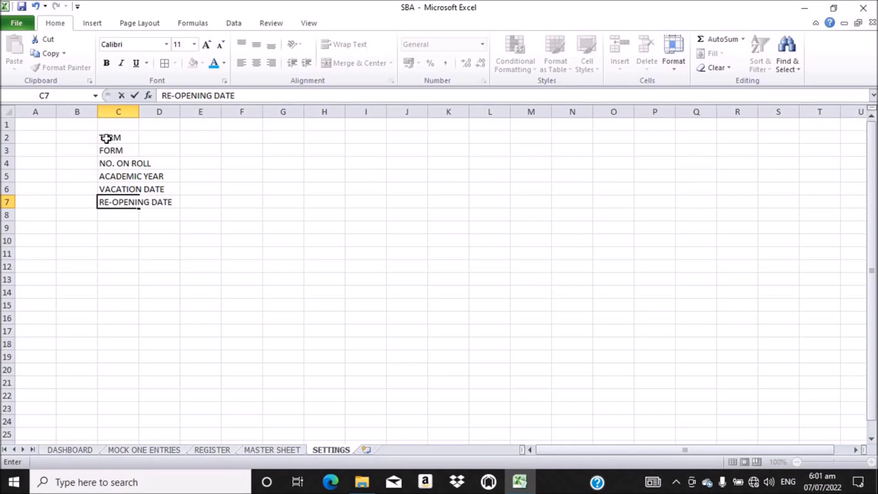
key(Return)
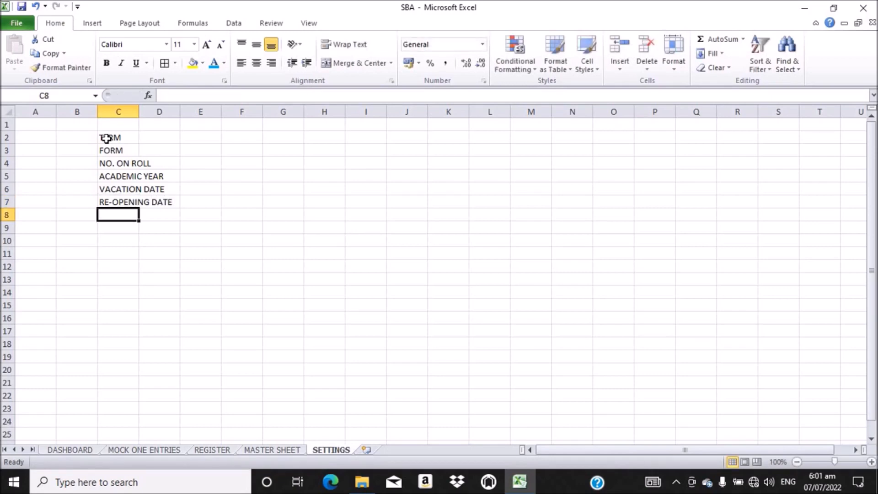
text(TO)
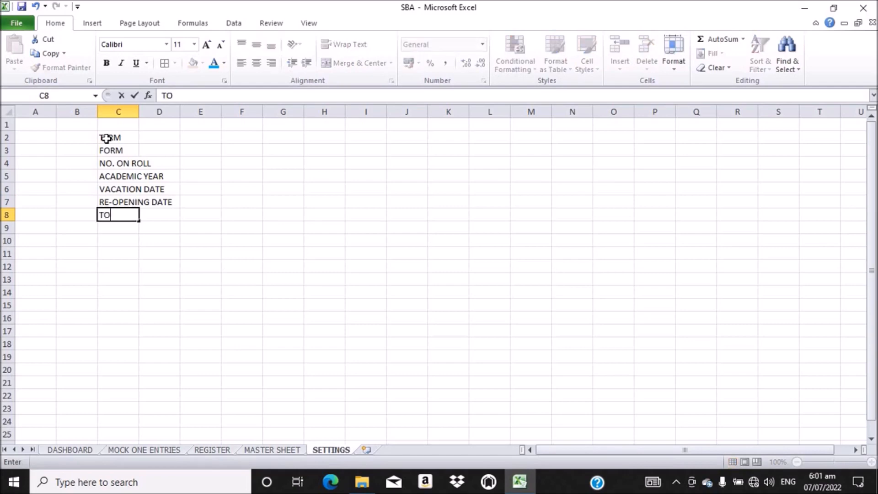
text(TAL ATTEN)
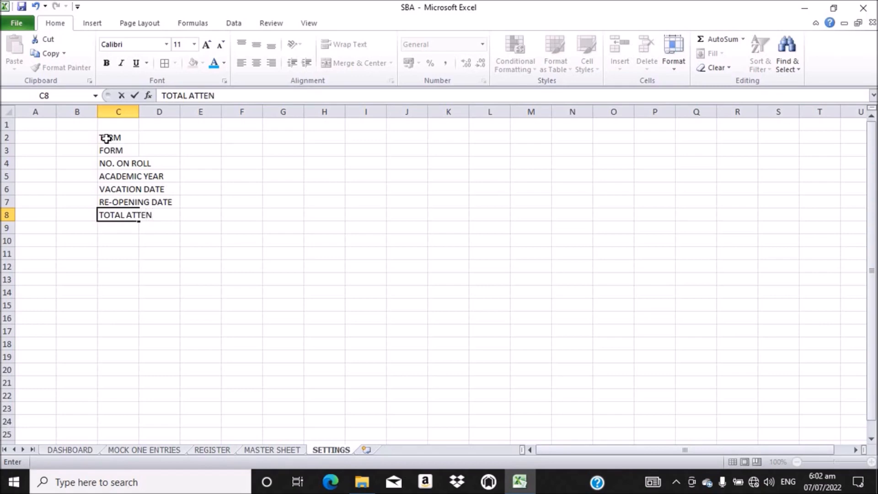
text(DANCE)
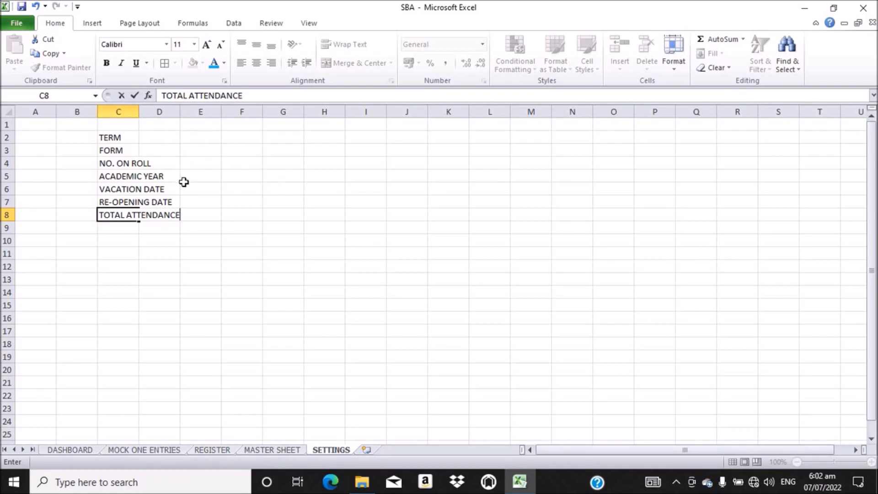
key(Return)
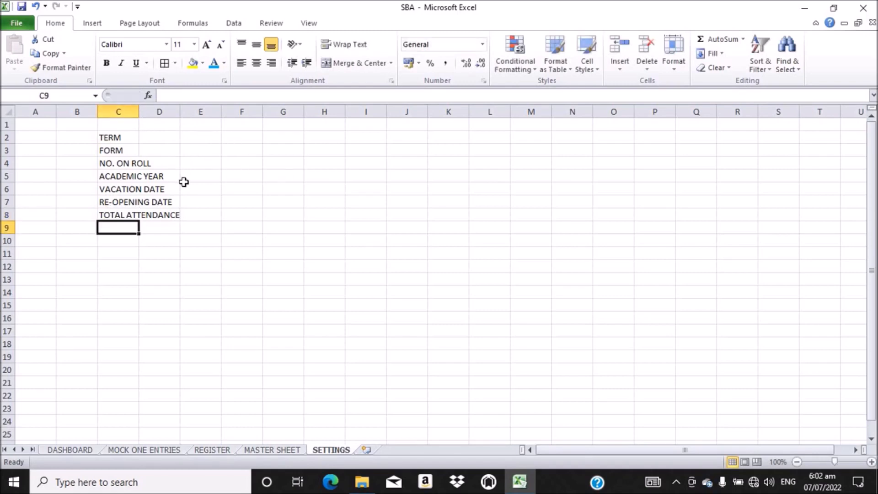
Step: Autofit column C to fit TOTAL ATTENDANCE and give C2:D8 all borders
double_click(137, 105)
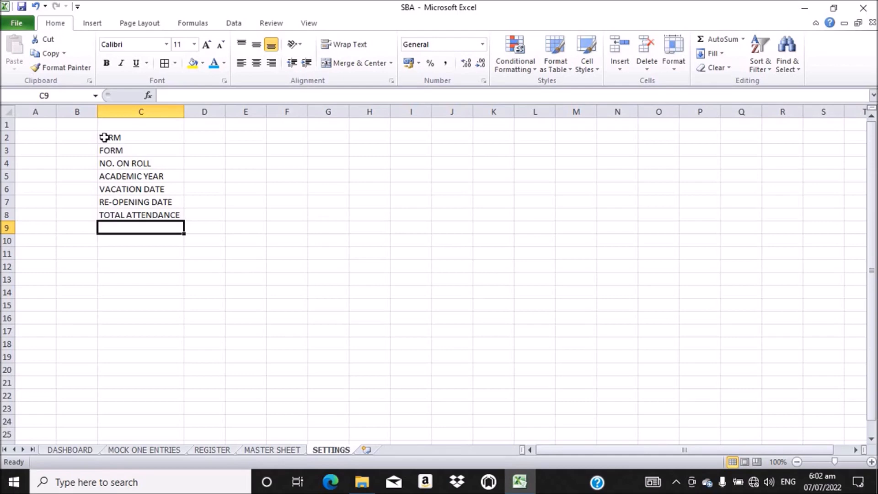
drag(118, 137, 198, 215)
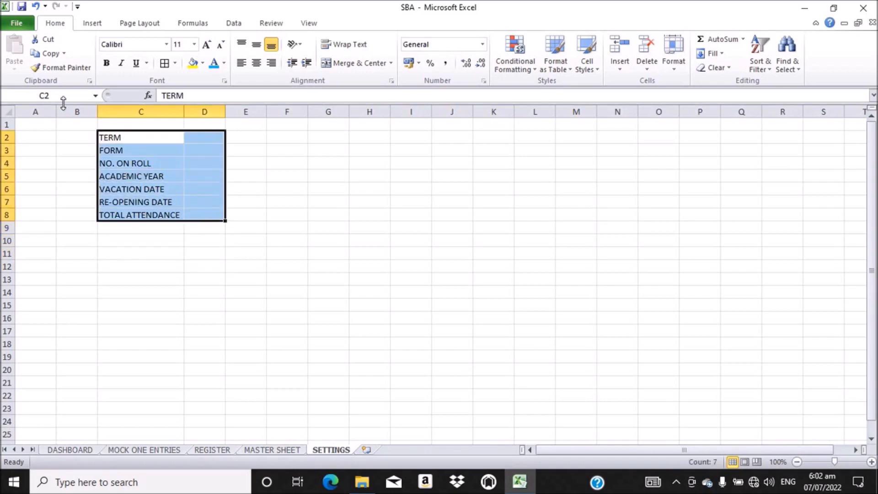
click(164, 64)
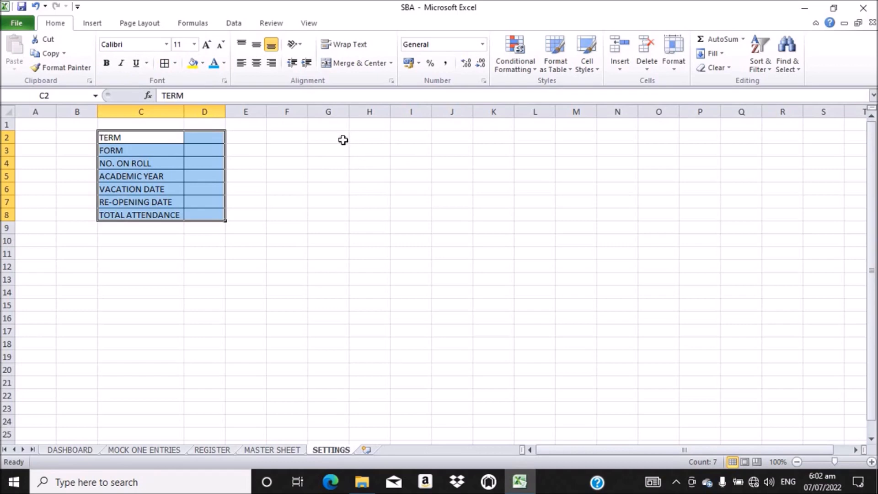
click(372, 137)
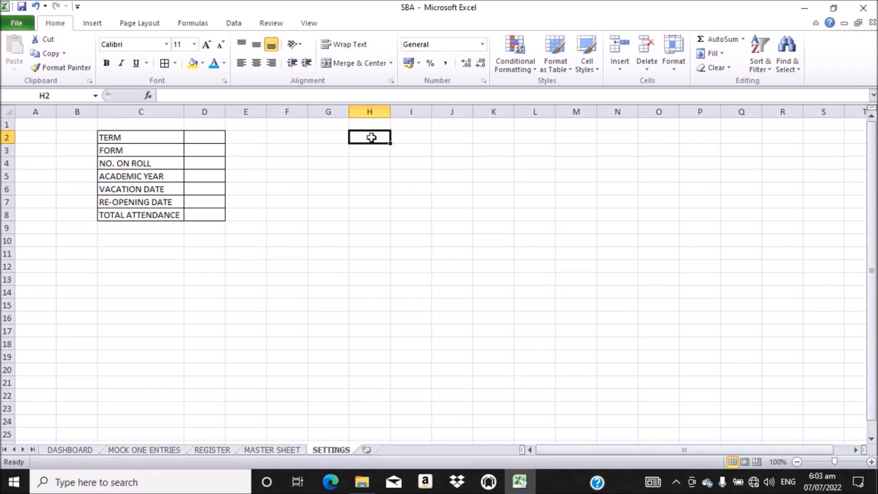
Step: Type SCHOOL NAME, SCHOOL MOTTO, SCHOOL ADDRESS, SCHOOL EMAIL and SCHOOL CONTACT: down H2:H6
text(SCH)
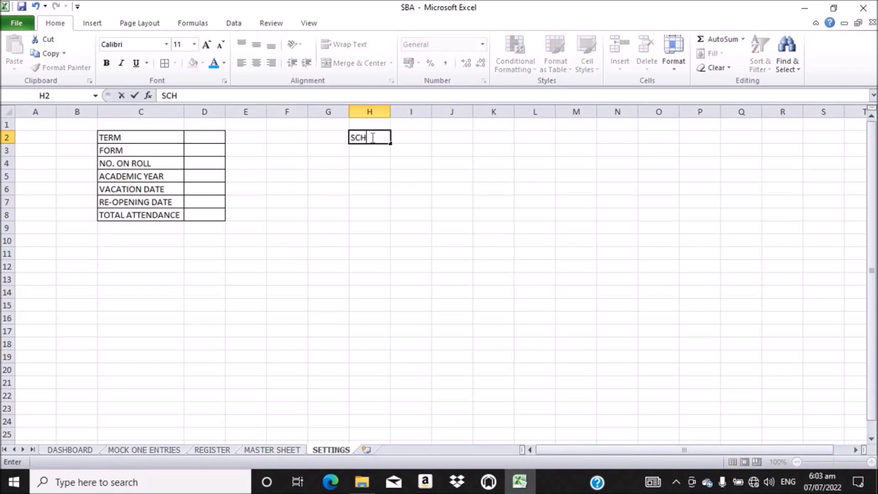
text(OOL NAME)
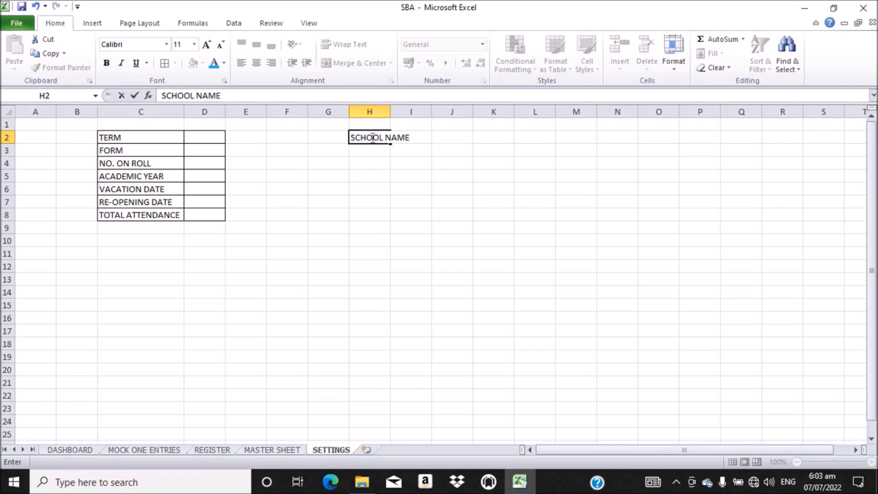
key(Return)
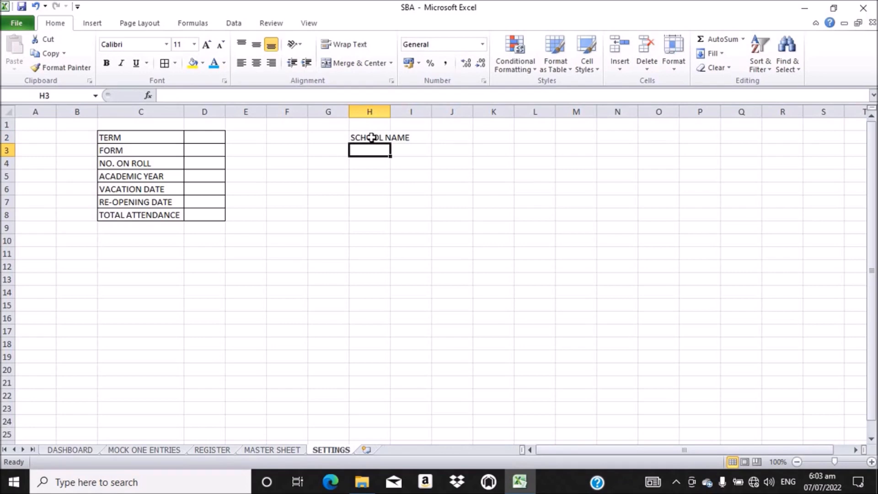
text(SCHOO)
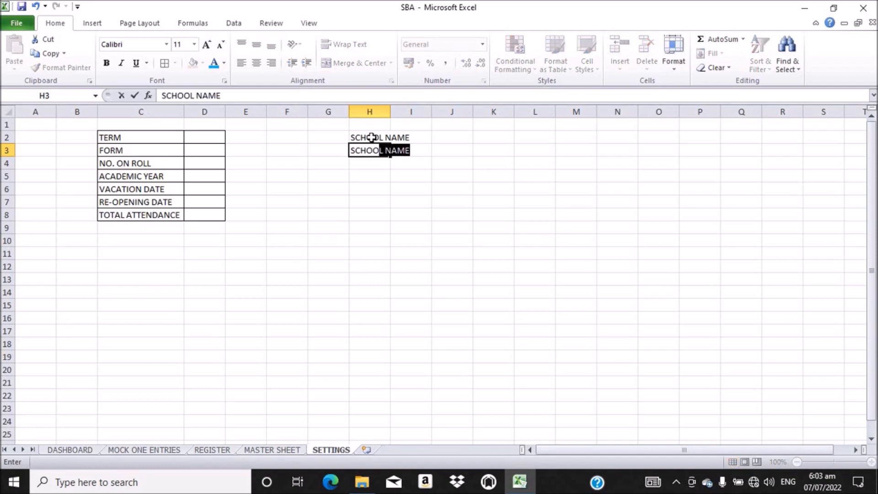
text(L MOTTO)
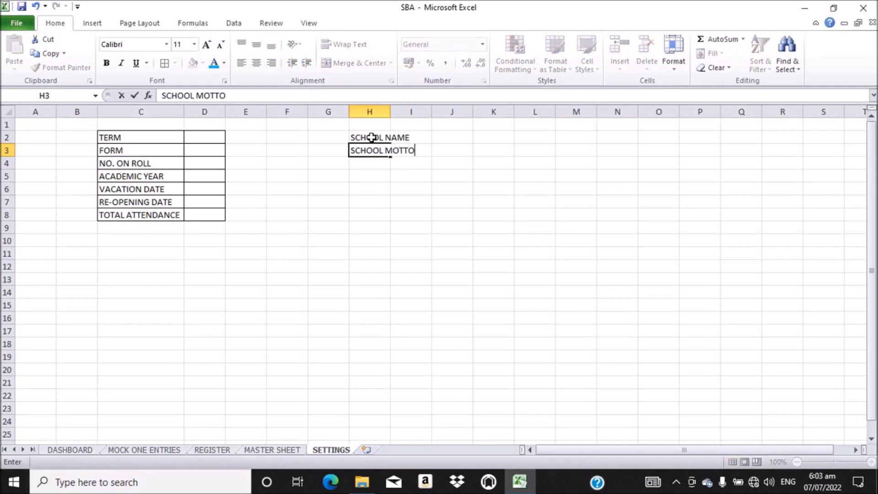
key(Return)
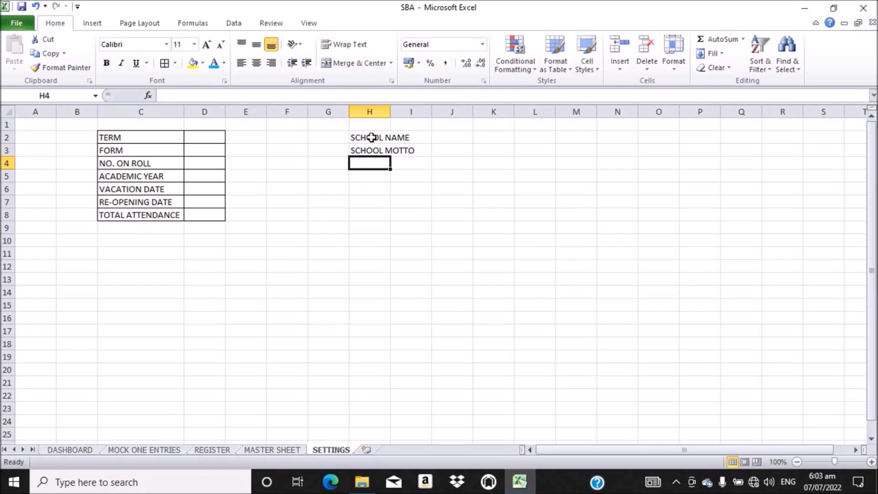
text(SCHOOL )
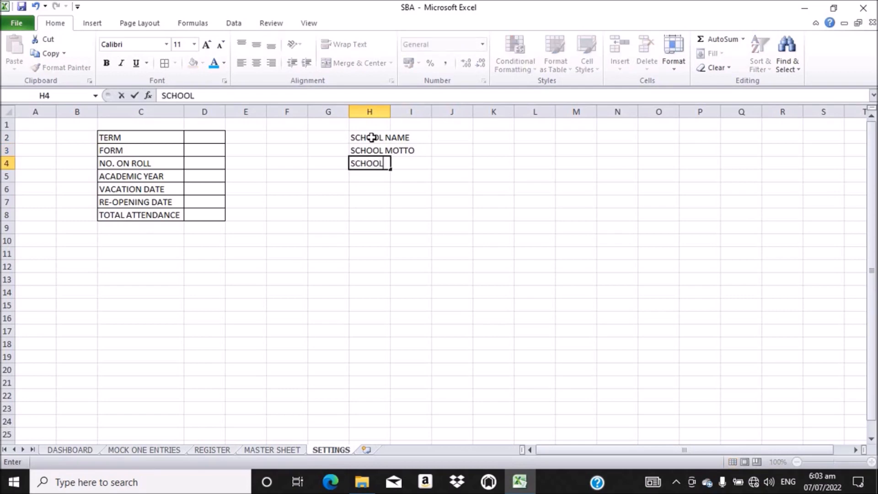
text(ADDRESS)
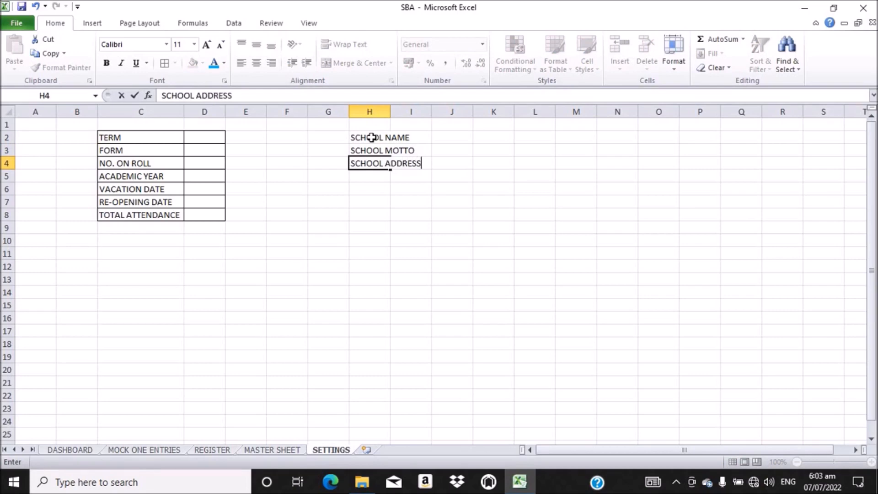
key(Return)
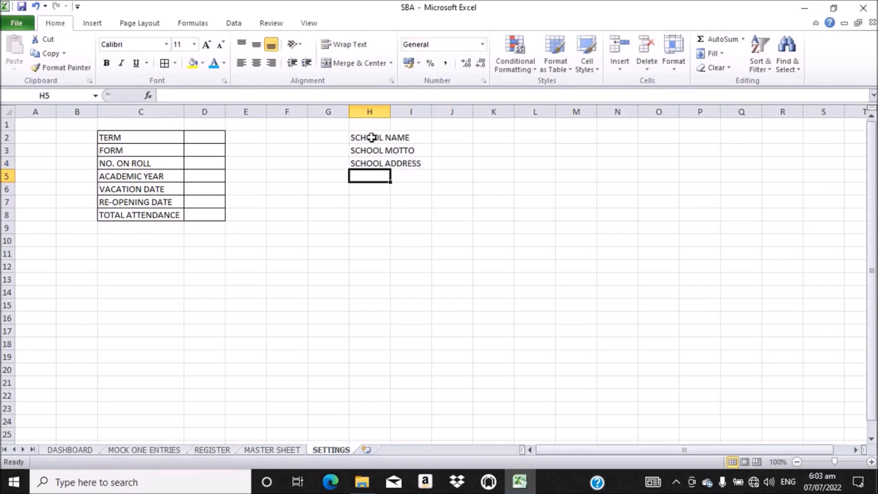
text(SC)
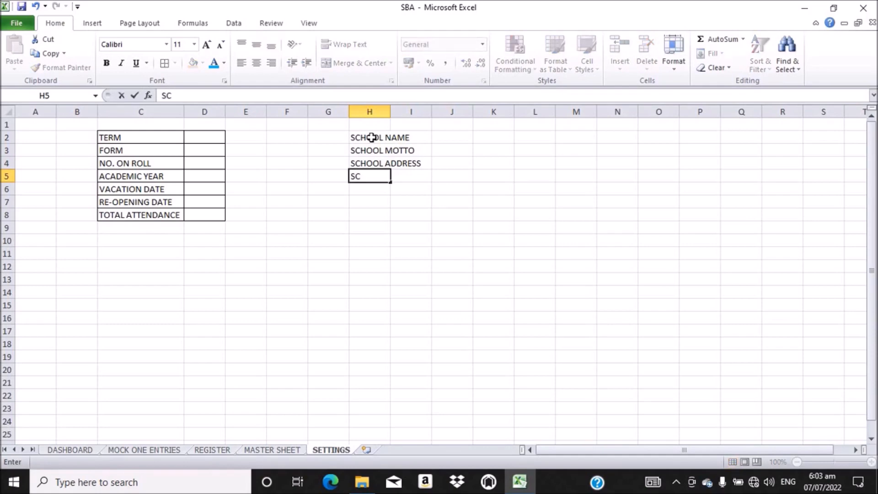
text(HOOL EMAIL)
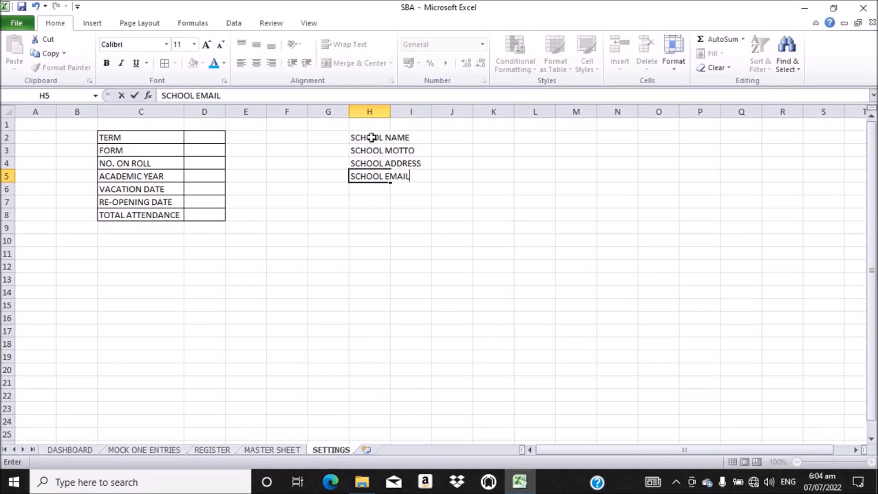
key(Return)
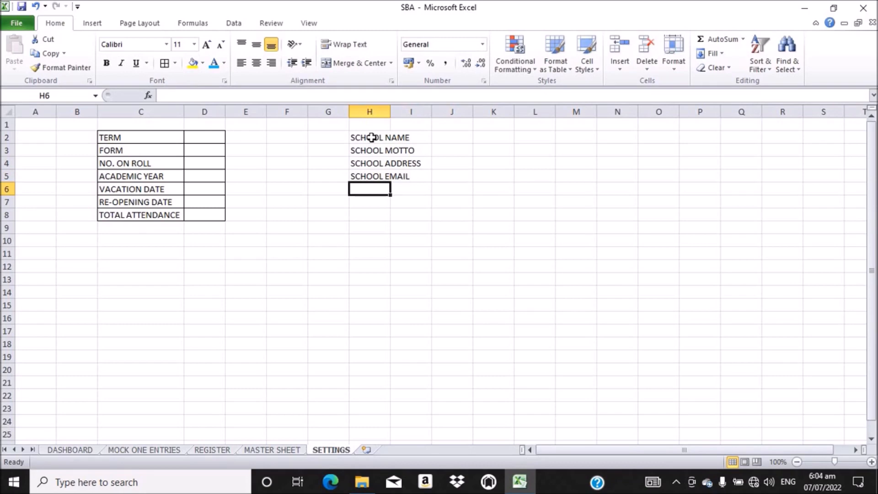
text(SC)
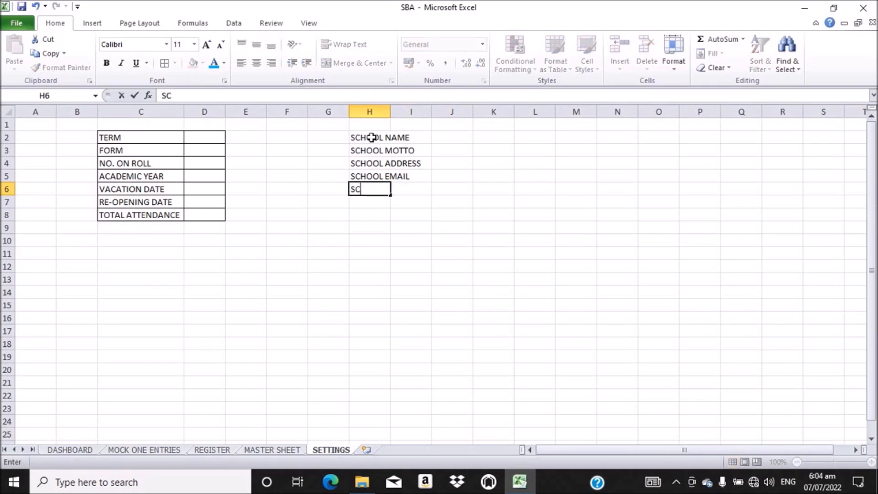
text(HOOL CONTAC)
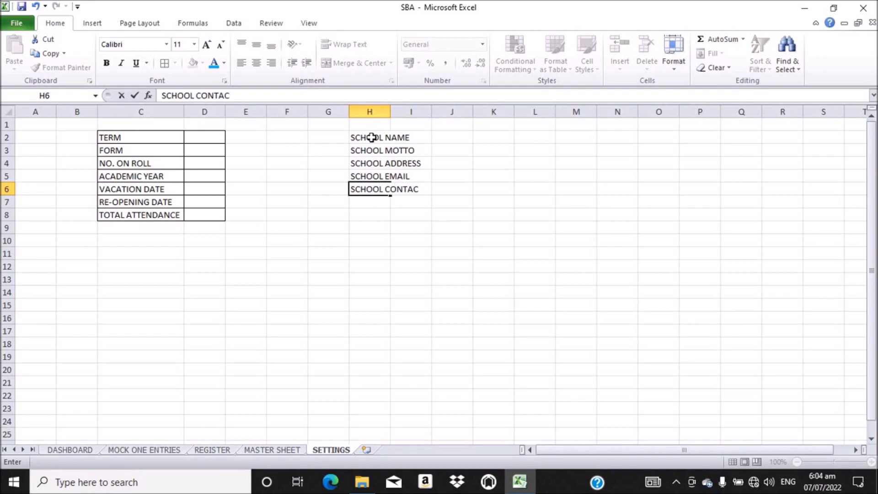
text(T:)
Step: Add a trailing colon to the SCHOOL EMAIL, ADDRESS, MOTTO and NAME labels
click(383, 177)
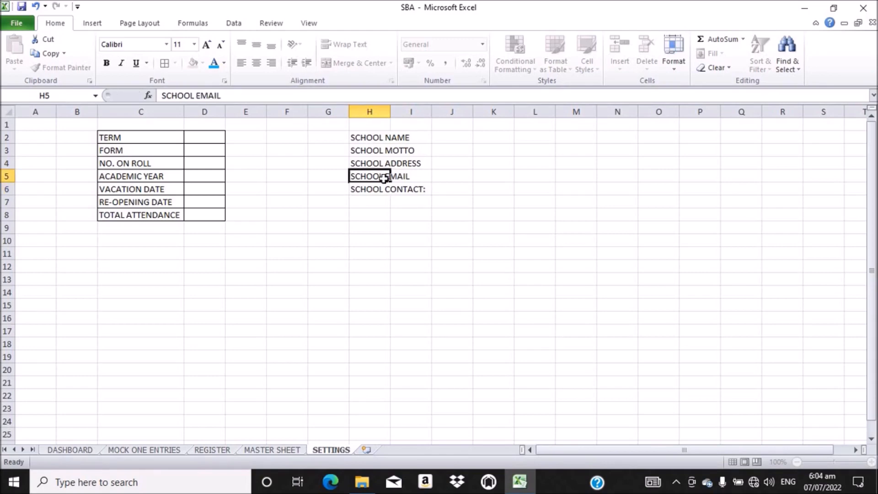
click(224, 95)
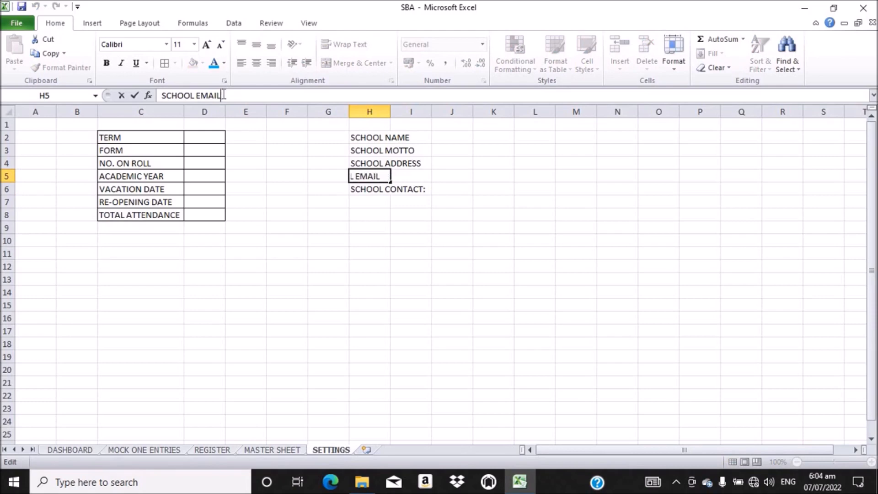
text(:)
click(376, 163)
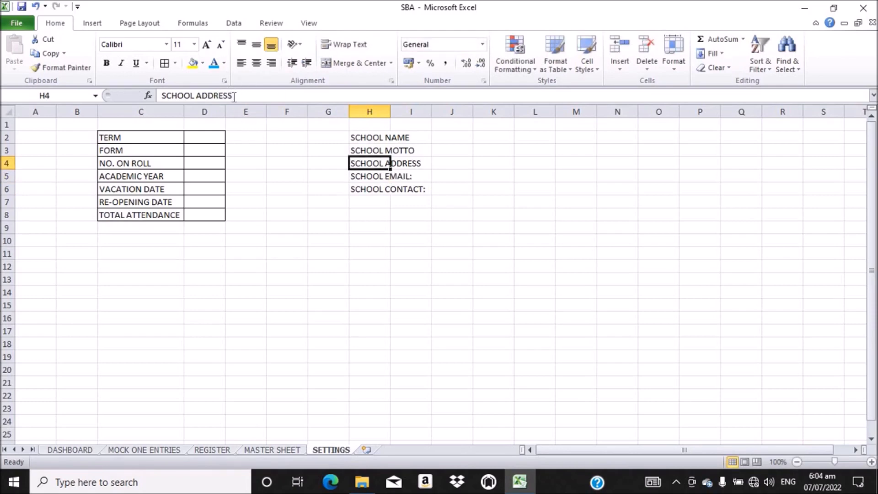
click(235, 96)
text(:)
click(362, 149)
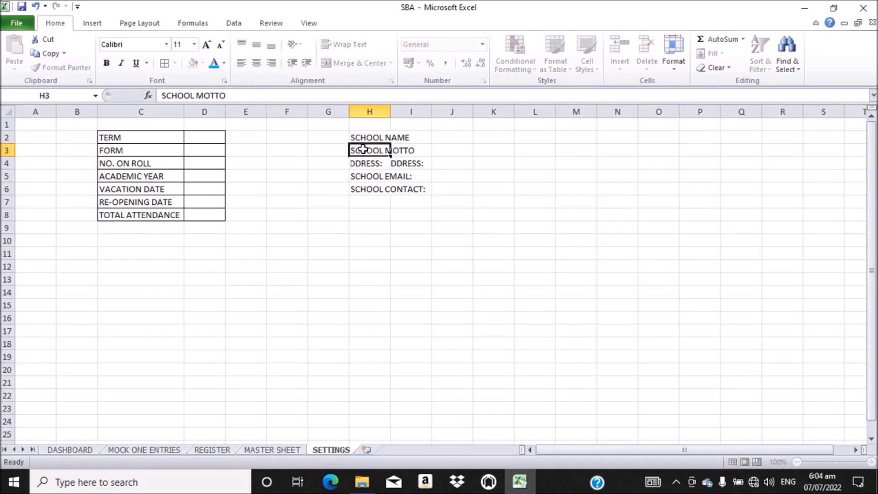
click(228, 95)
text(:)
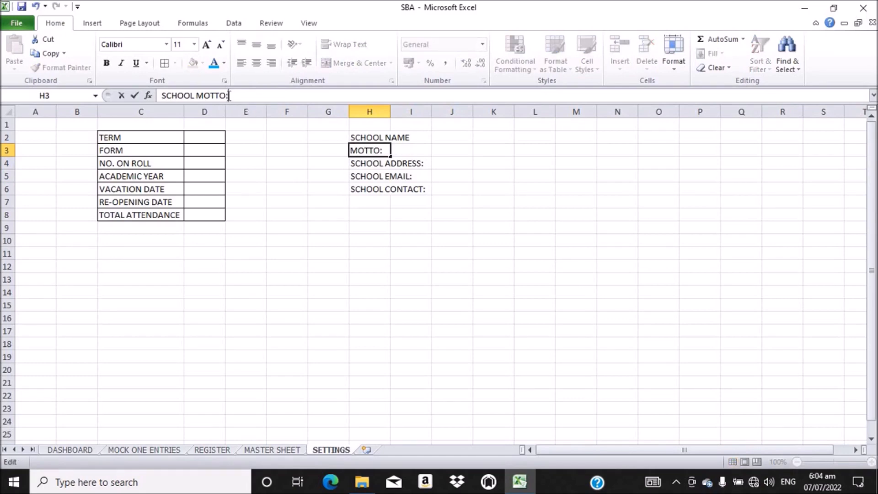
click(364, 137)
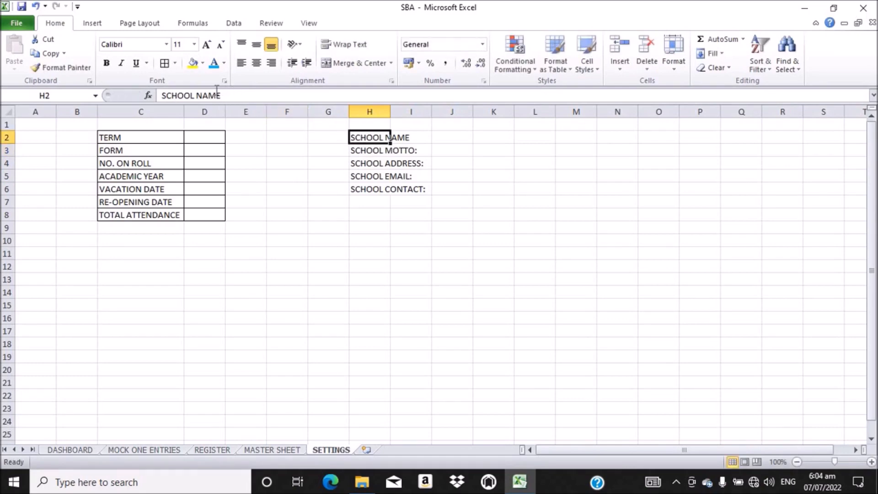
click(225, 95)
text(:)
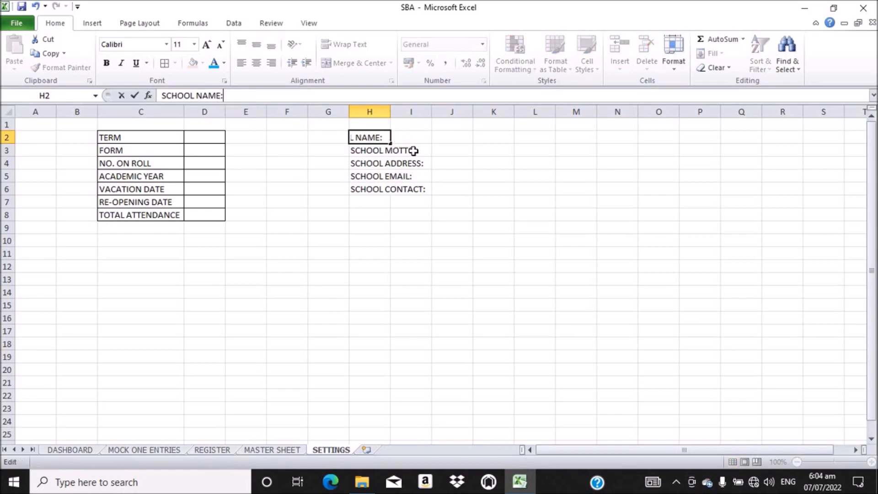
click(402, 138)
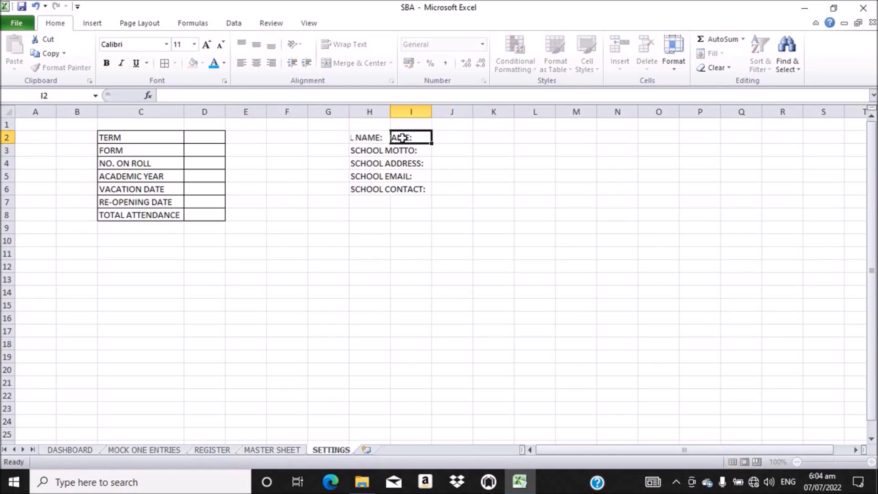
click(364, 137)
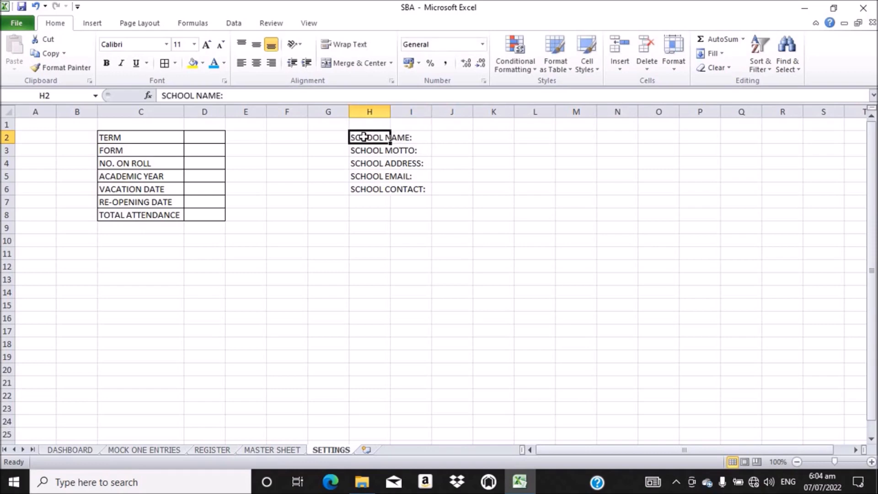
Step: Give H2:J6 all borders with left-aligned, middle-aligned text
drag(364, 137, 460, 189)
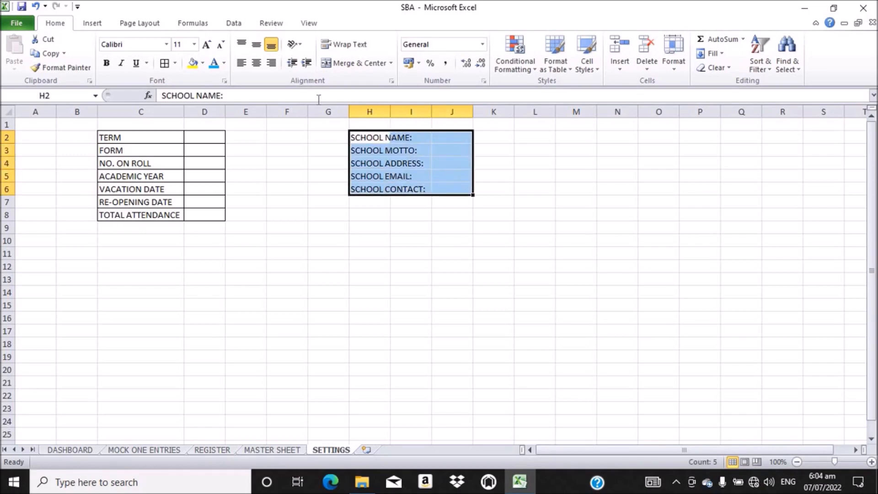
click(165, 64)
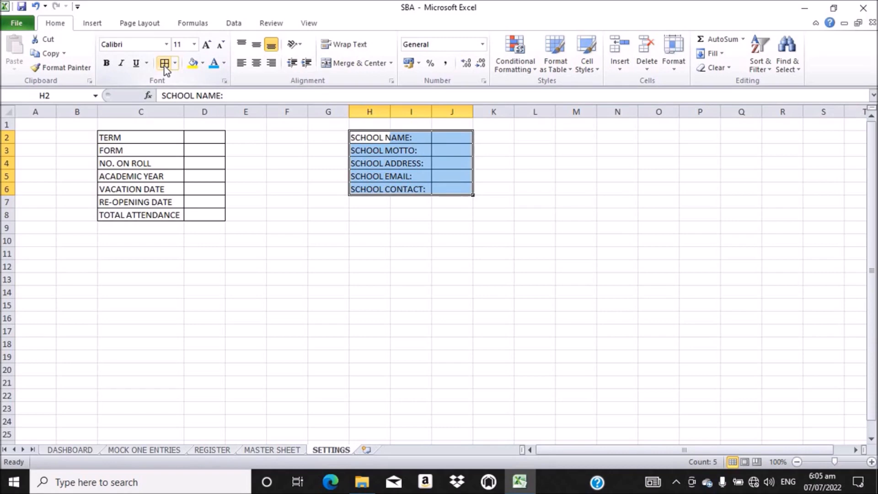
click(241, 64)
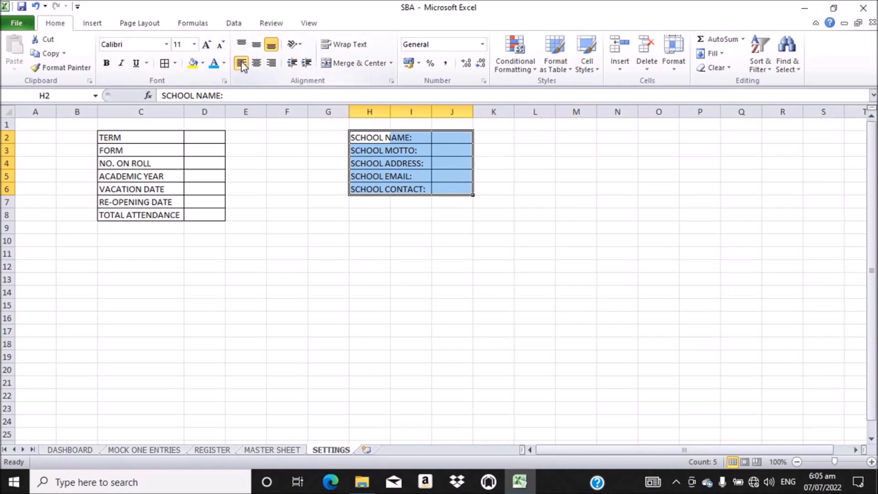
click(256, 47)
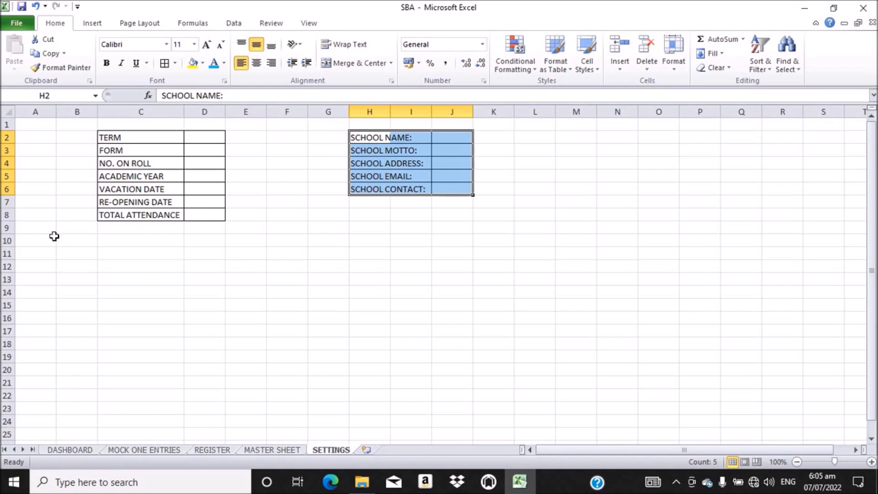
click(106, 254)
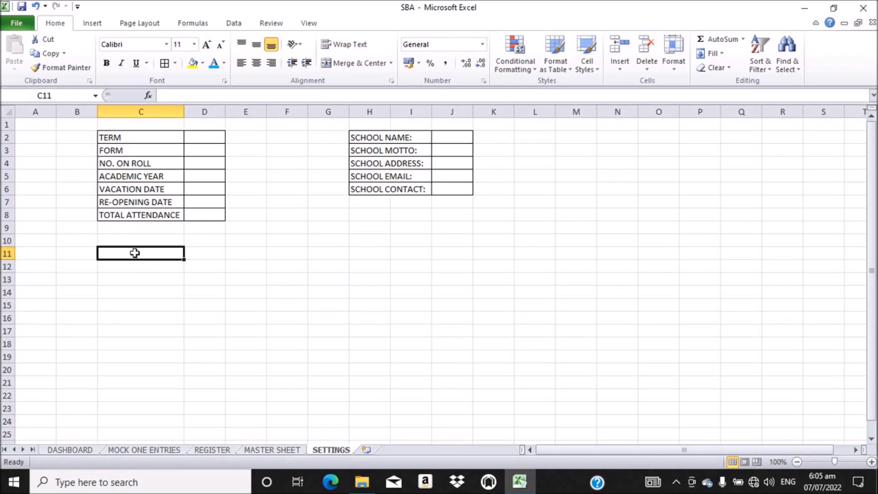
Step: Merge and centre E11:G11 and title it GRADING SYSTEM
drag(153, 254, 224, 257)
click(229, 292)
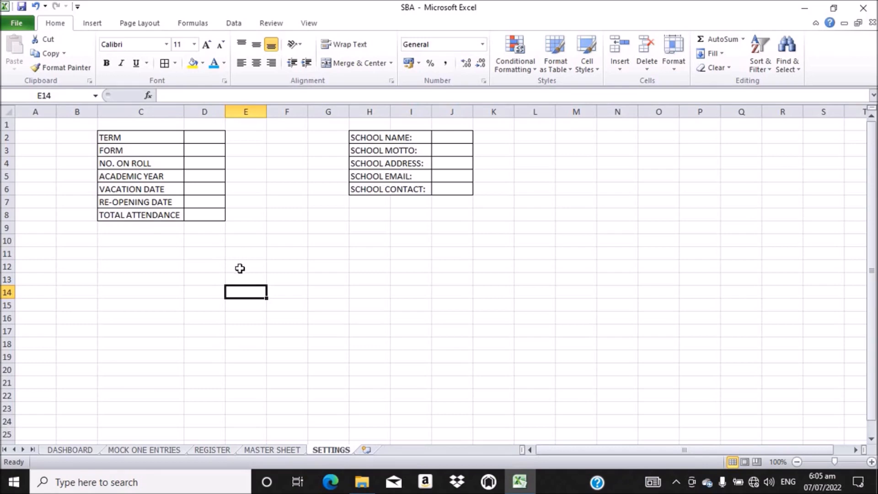
click(252, 253)
drag(252, 254, 311, 255)
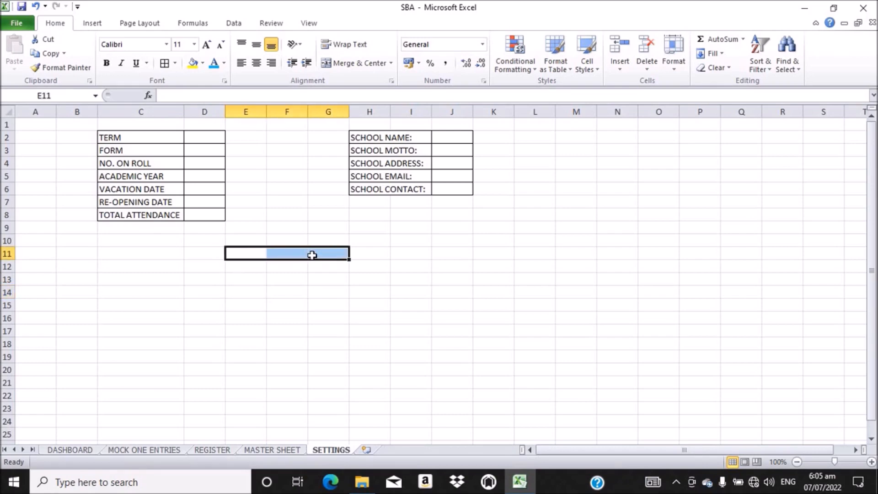
click(362, 63)
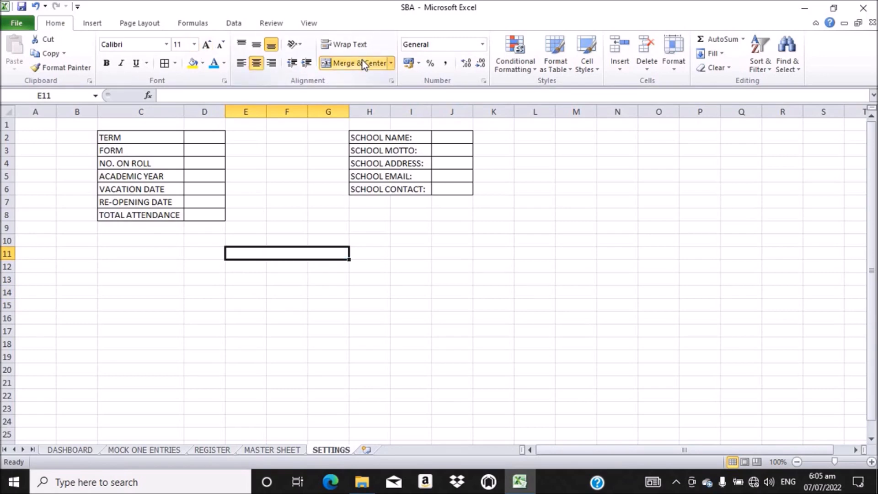
text(GRADING)
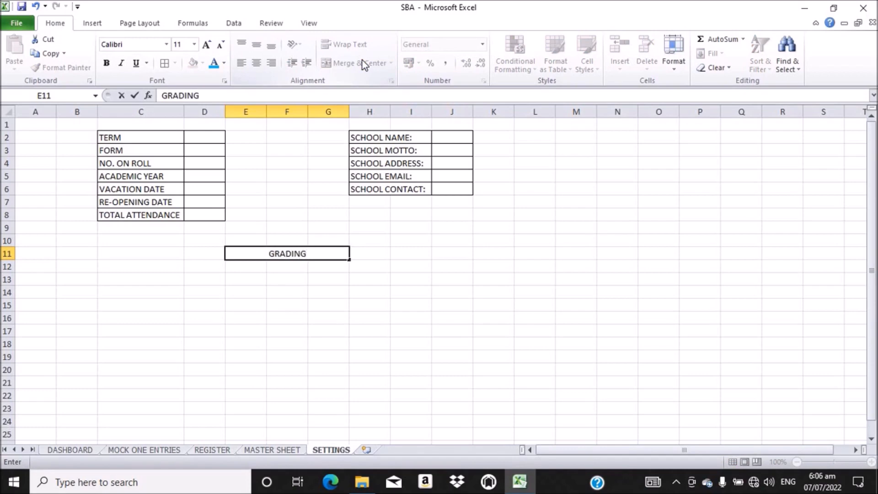
text( SYS)
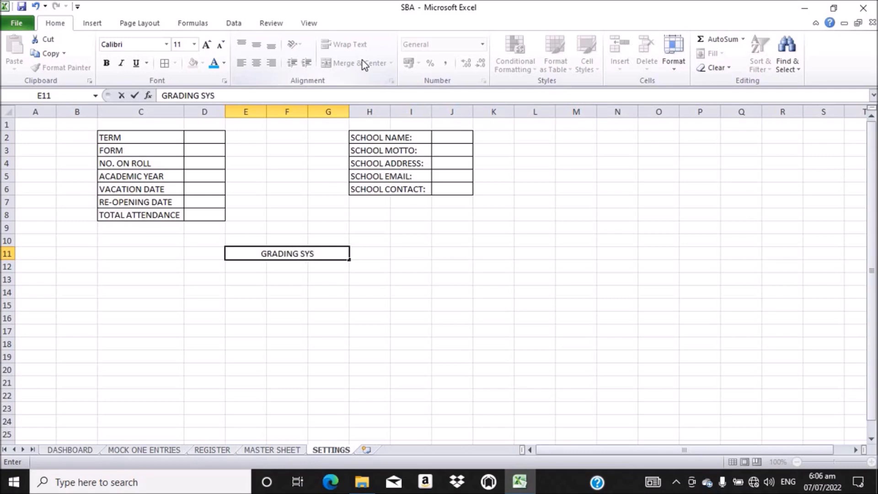
text(TEM)
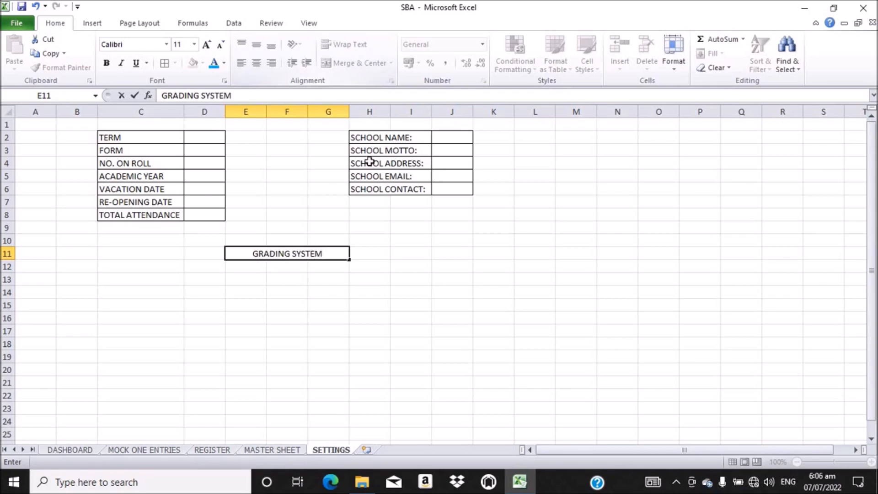
click(253, 268)
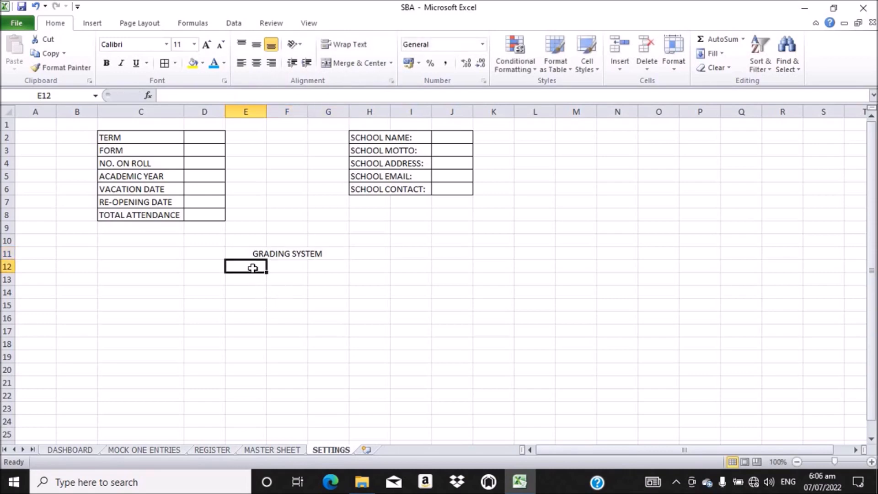
Step: Enter the headings SCORE, GRADE and REMARKS across E12:G12
text(SCORES)
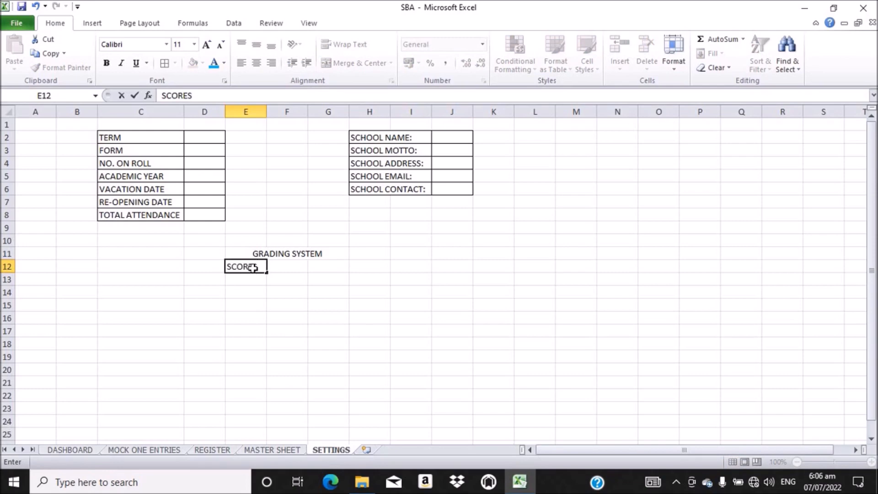
key(Tab)
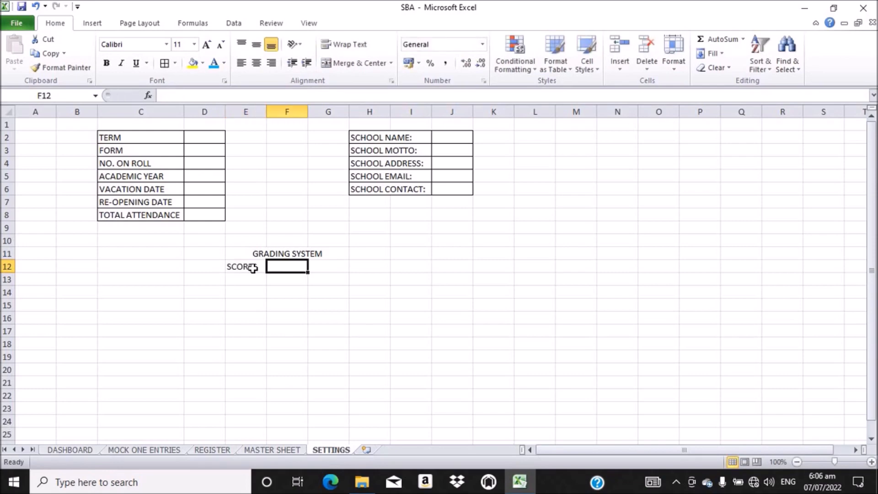
text(GRADE)
key(Tab)
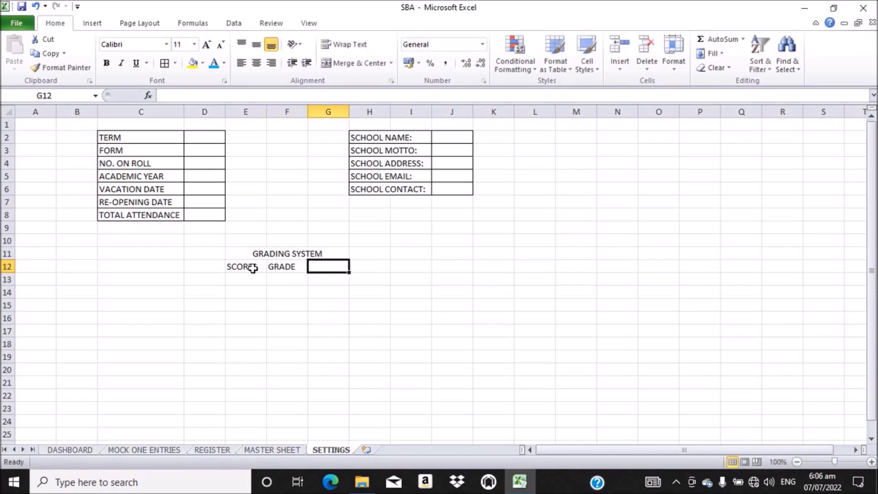
text(RE)
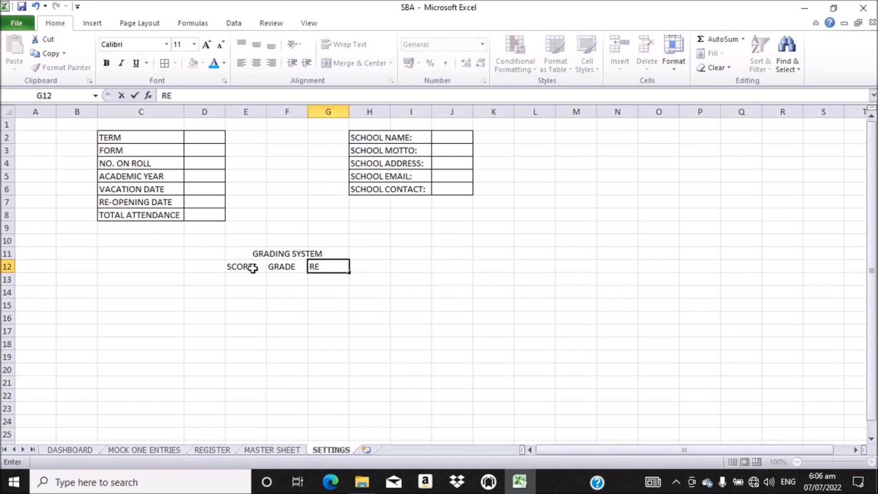
text(MARKS)
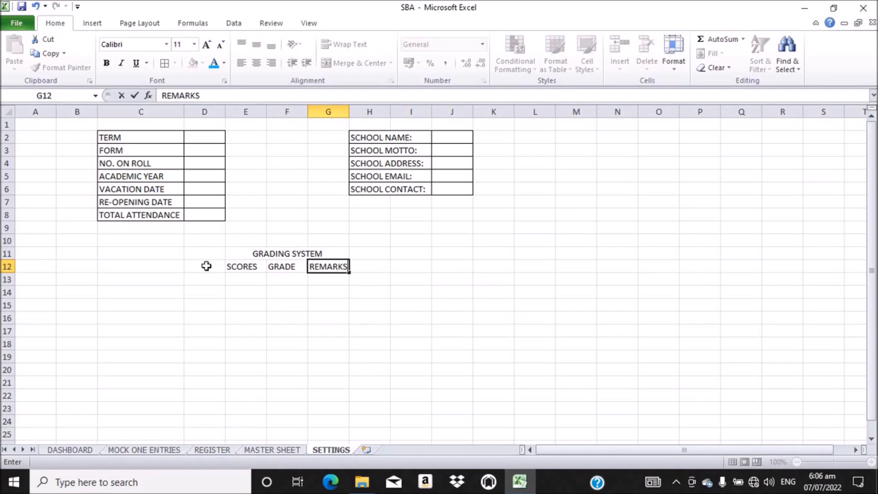
Step: Enter scores 0, 35, 40, 50 and 60 down E13:E17
click(246, 282)
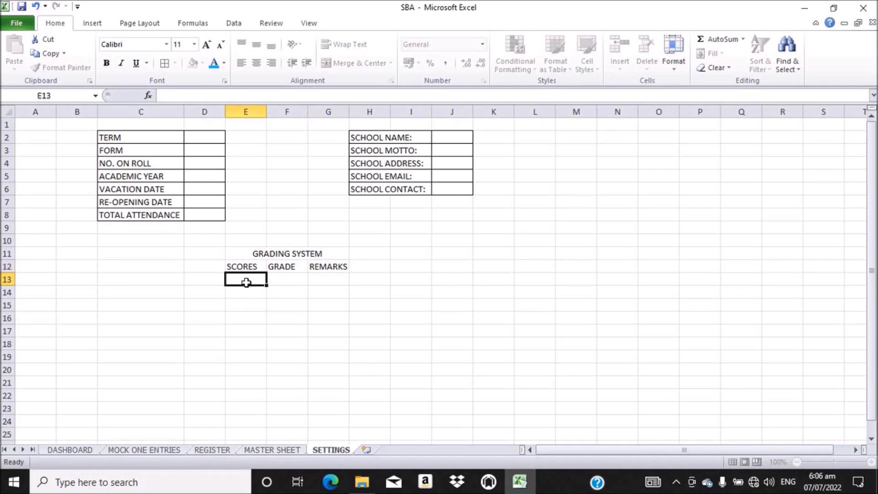
text(0)
key(Return)
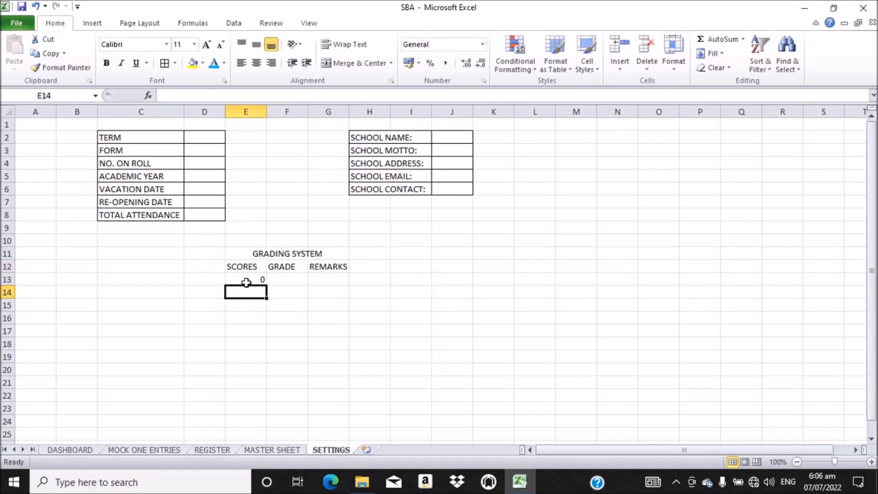
text(35)
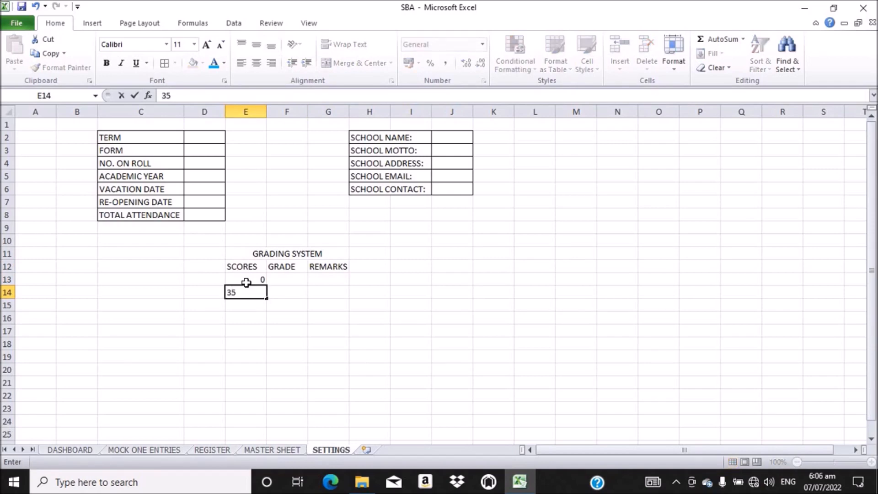
key(Return)
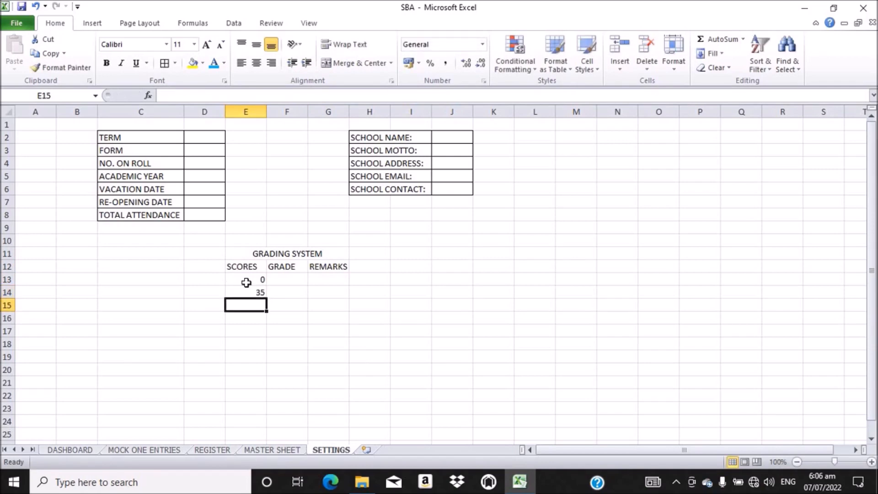
text(40)
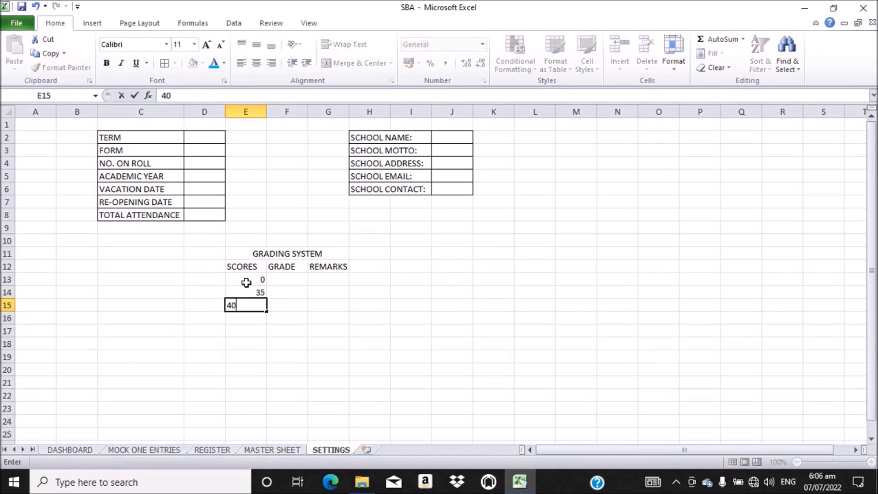
key(Return)
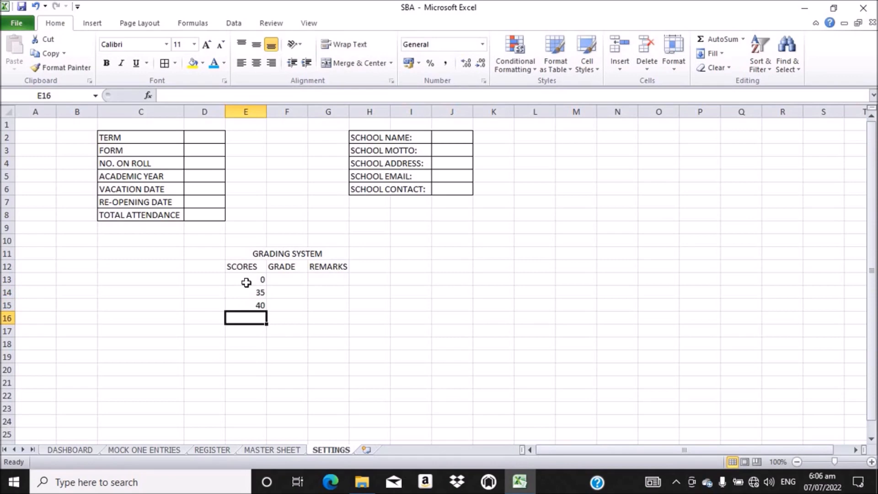
text(50)
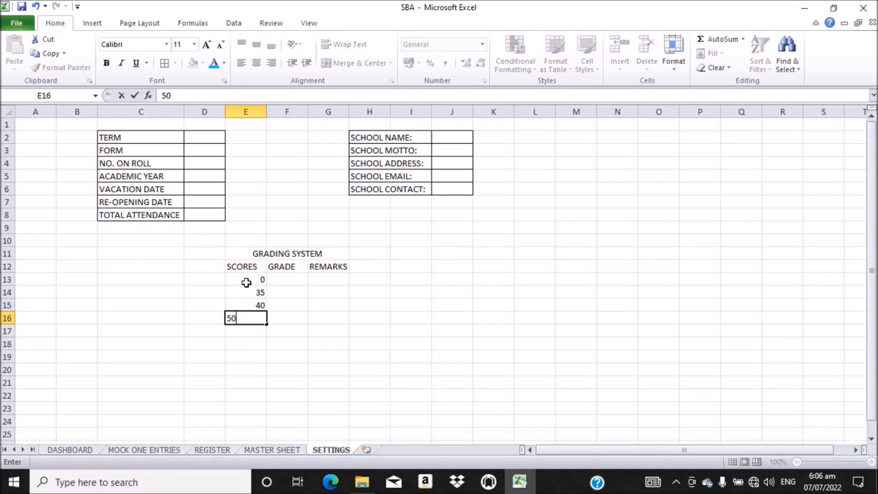
key(Return)
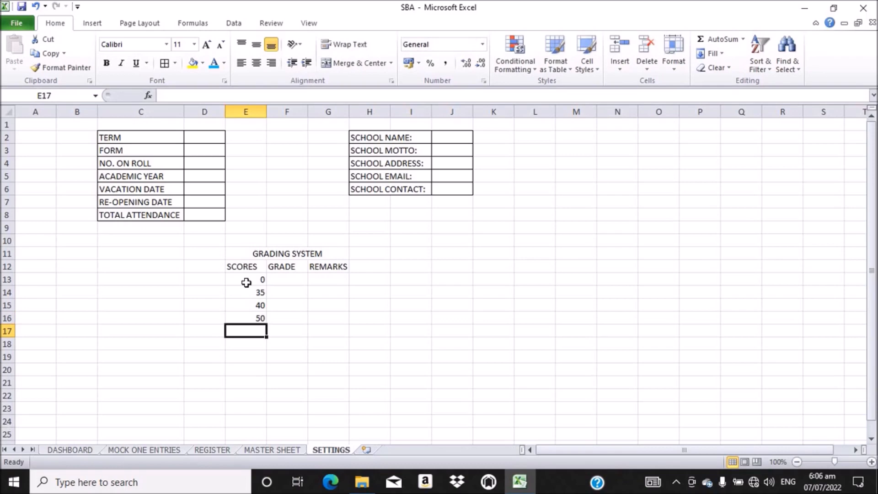
text(60)
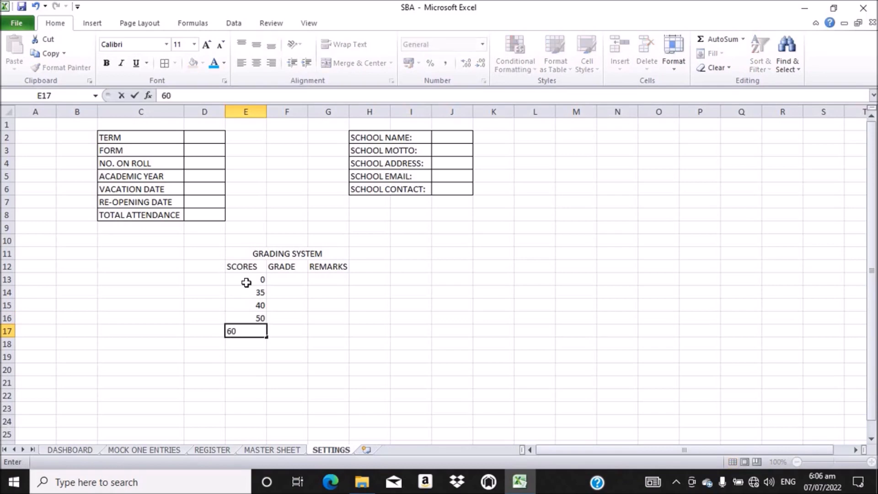
key(Return)
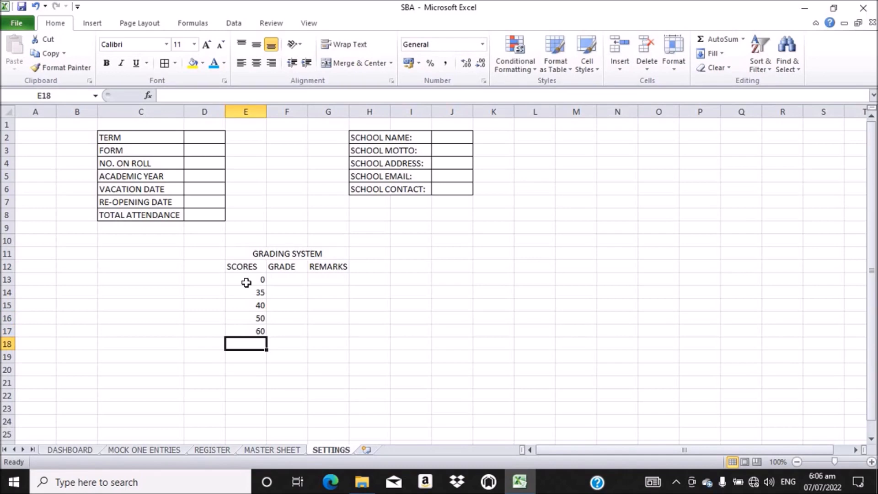
Step: Continue the scores with 70, 80 and 90 in E18:E20
text(70)
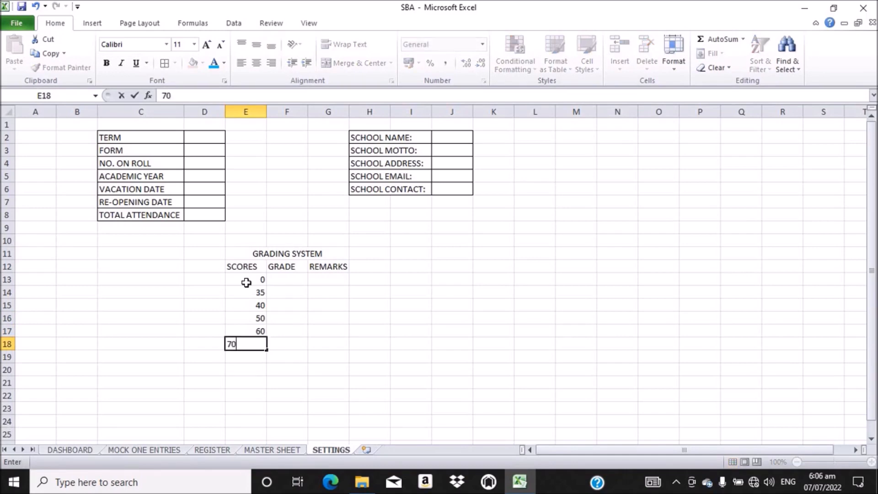
key(Return)
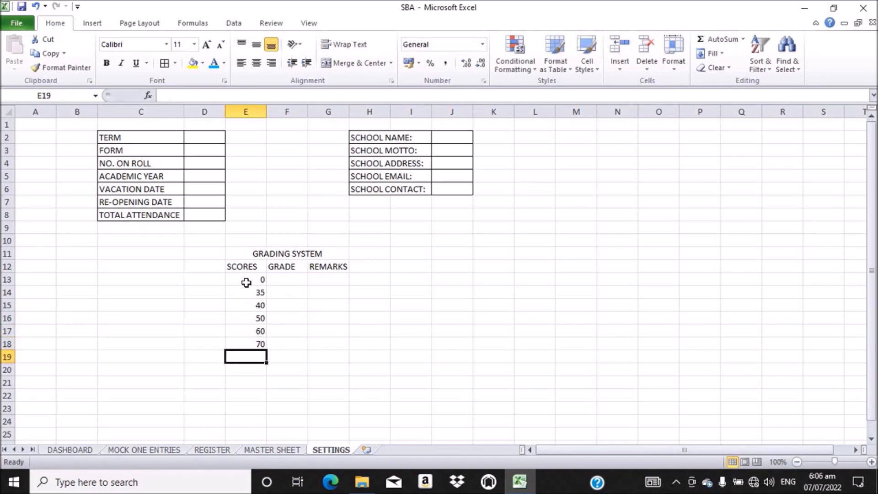
text(80)
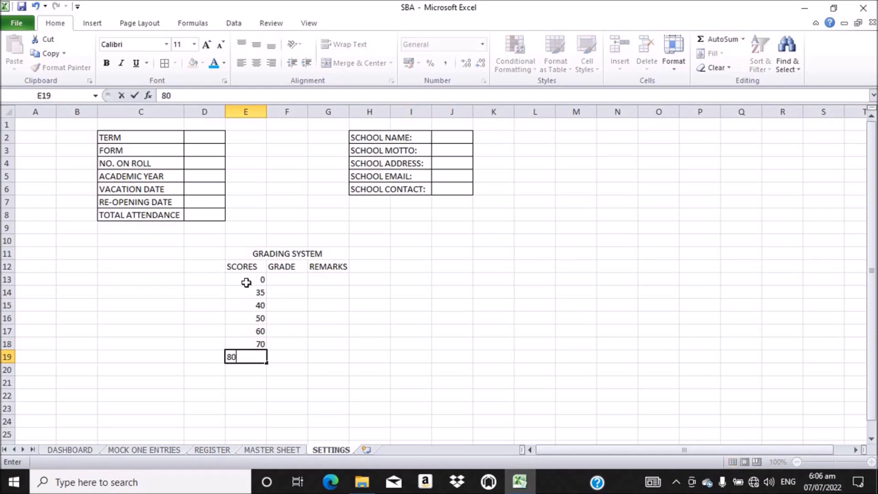
key(Return)
text(90)
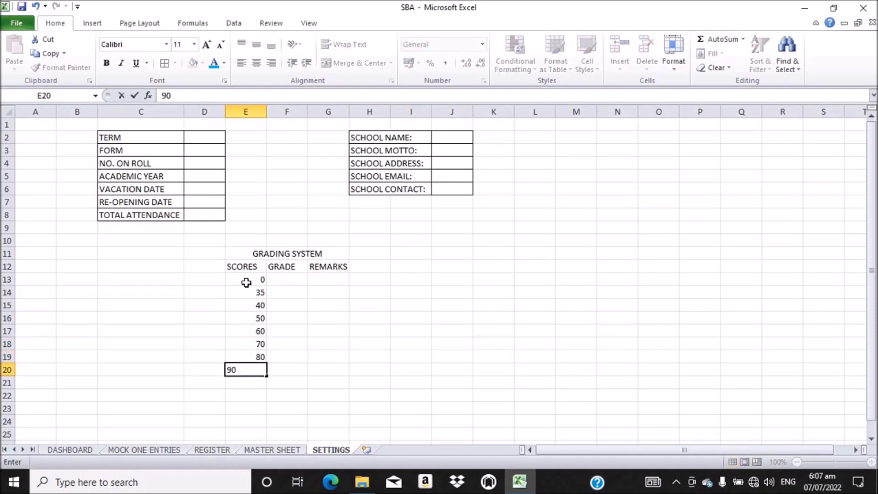
key(Return)
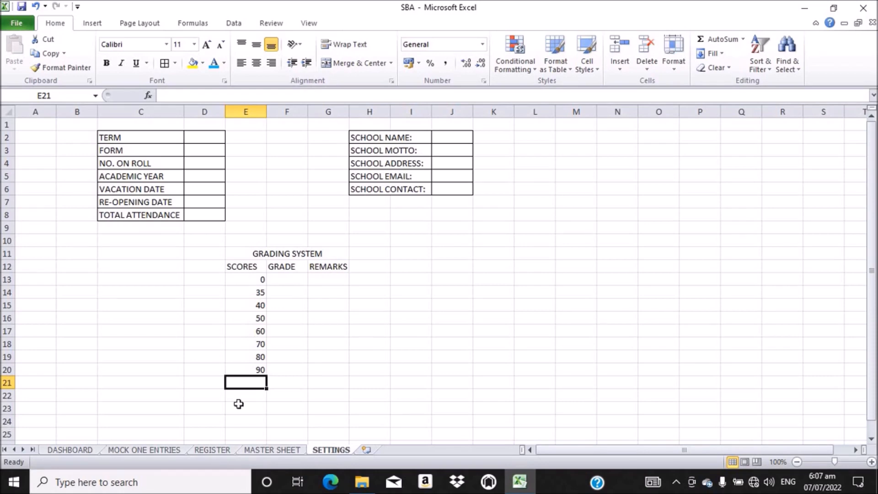
Step: Enter grades 9, 8, 7, 6, 5 and 4 in F13:F18 beside scores 0 to 70
click(285, 281)
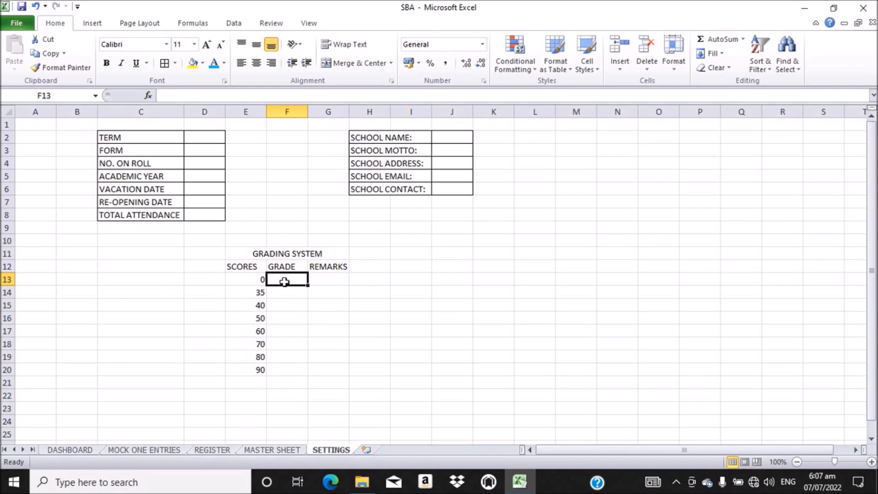
text(9)
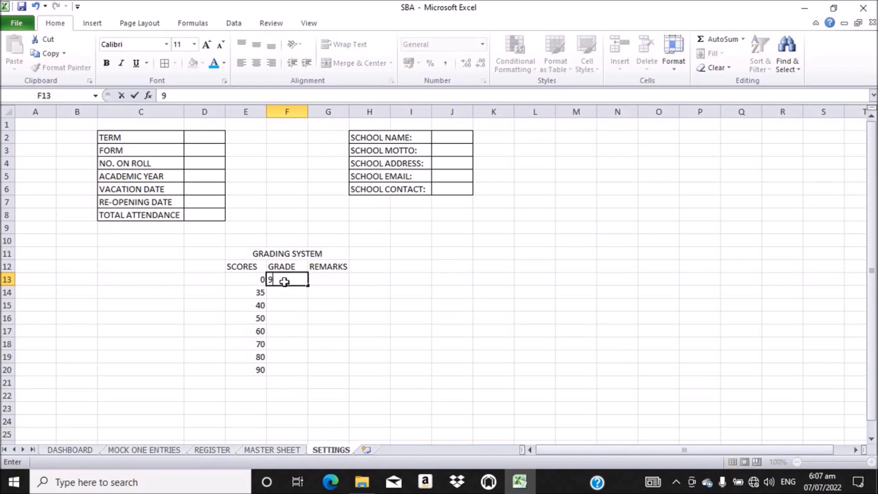
key(Return)
text(8)
key(Return)
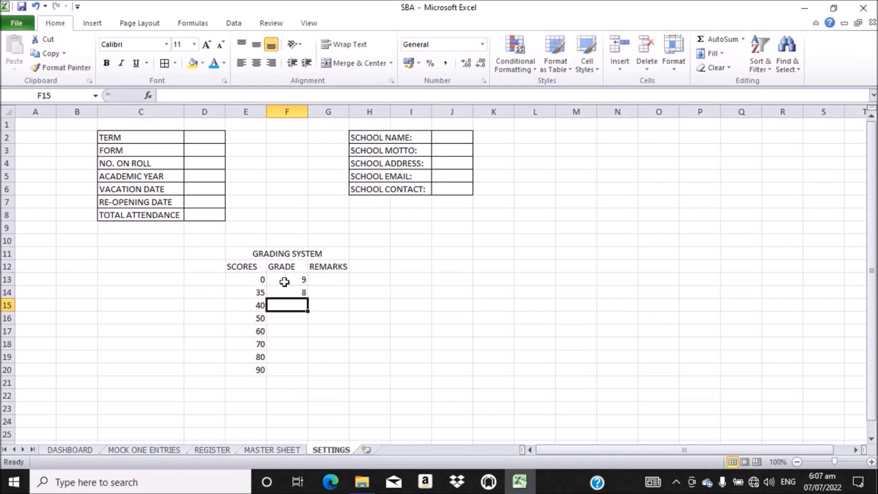
text(7)
key(Return)
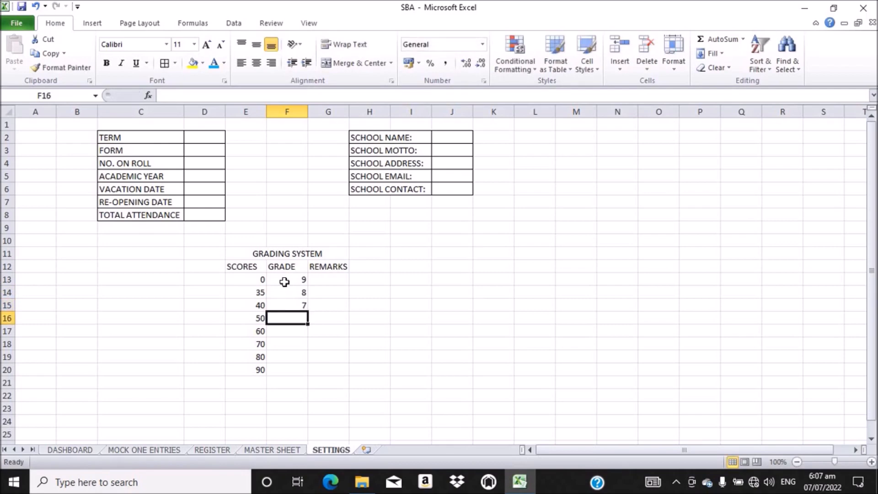
text(6)
key(Return)
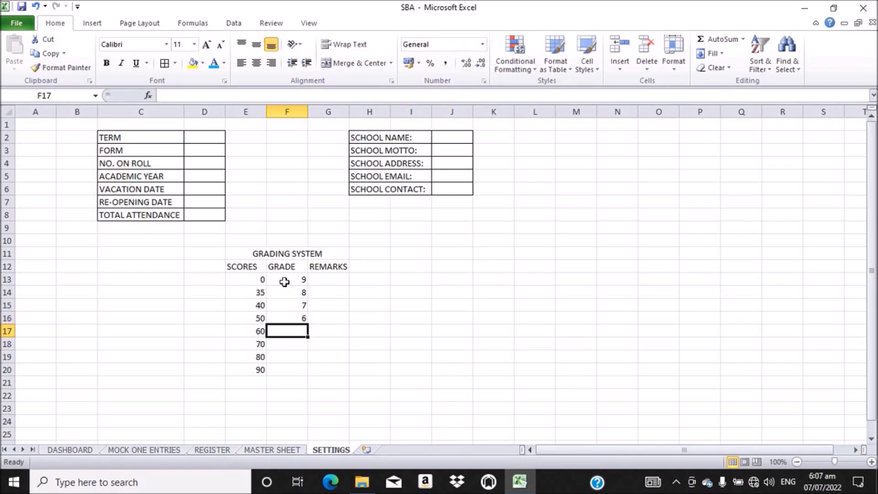
text(5)
key(Return)
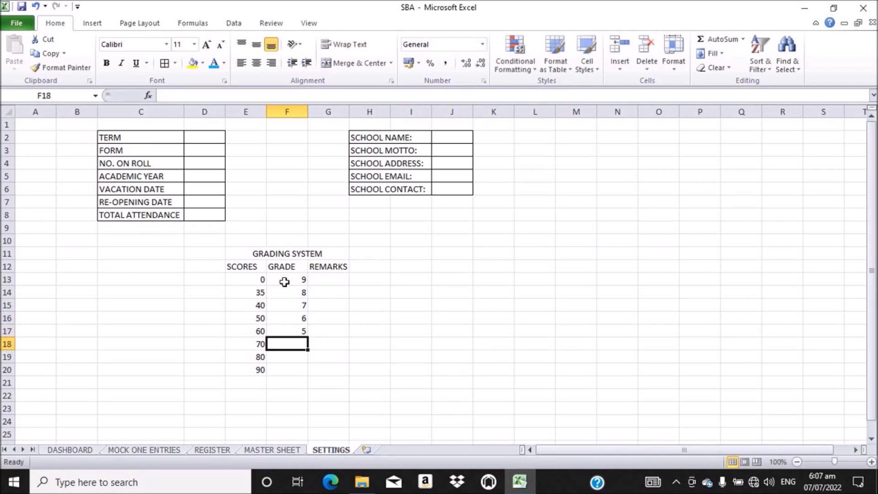
text(4)
key(Return)
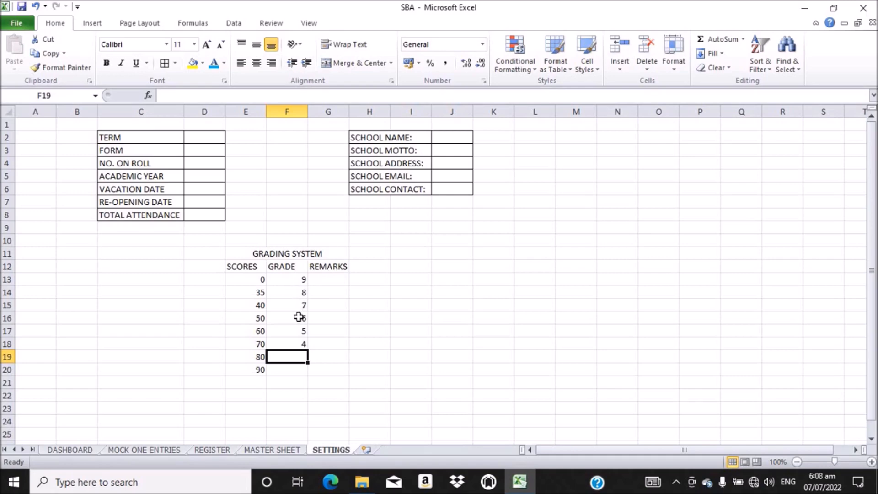
Step: Insert score 55 in E17 and shift 60, 70, 80, 90 down to E21
click(259, 329)
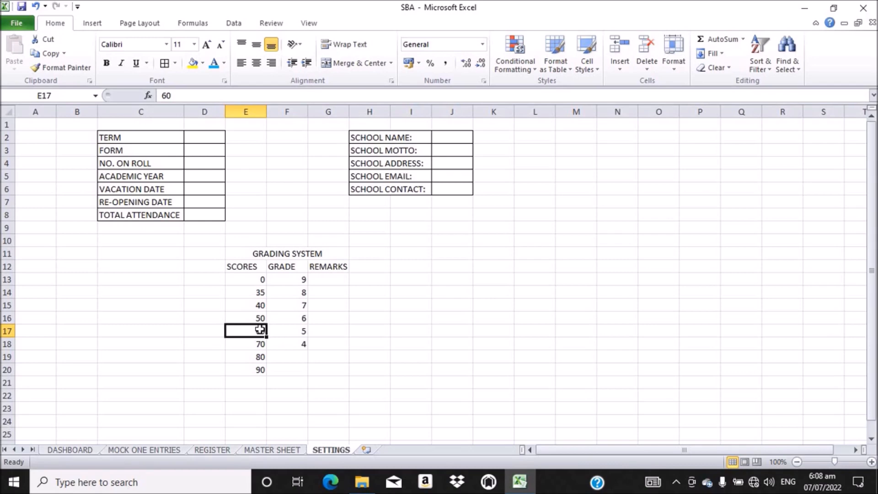
text(55)
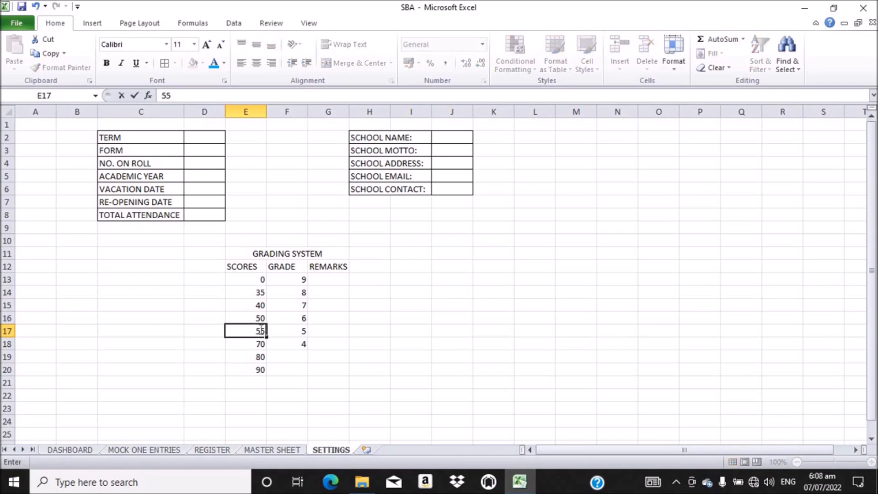
key(Return)
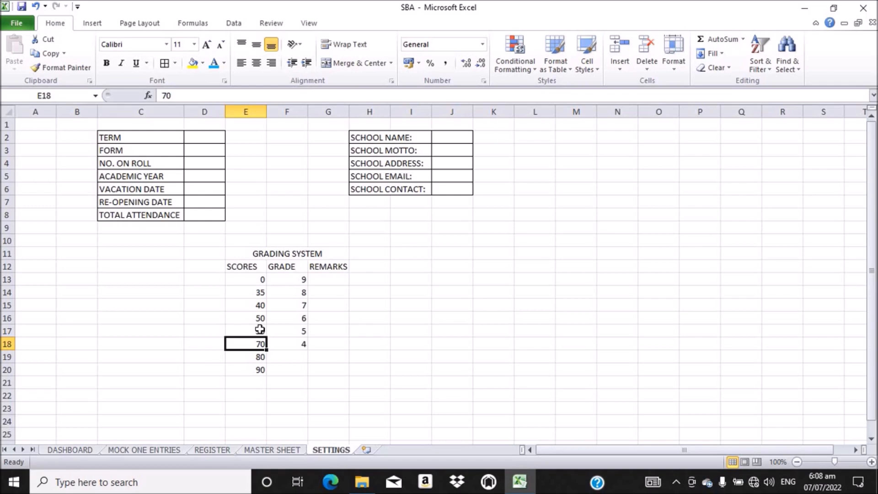
text(60)
key(Return)
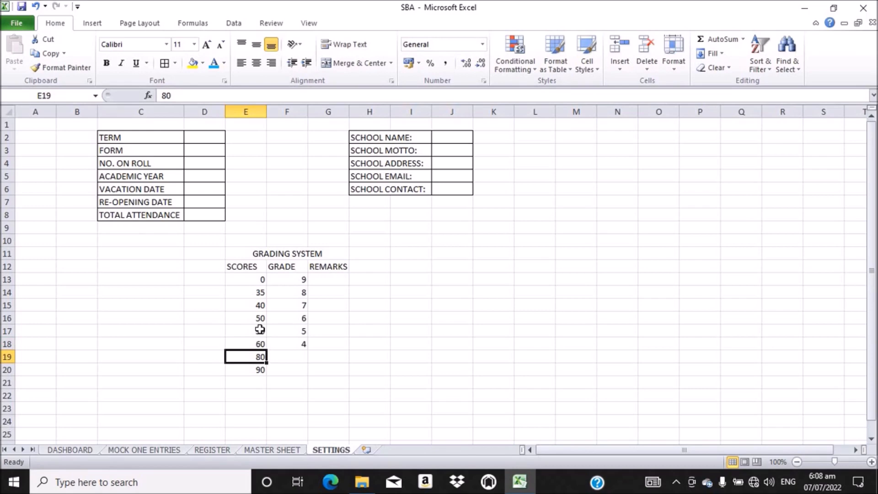
text(0)
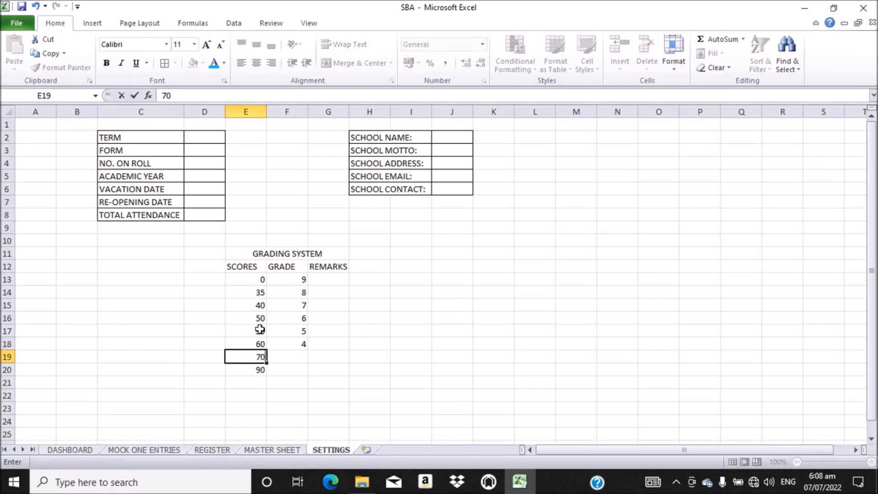
key(Return)
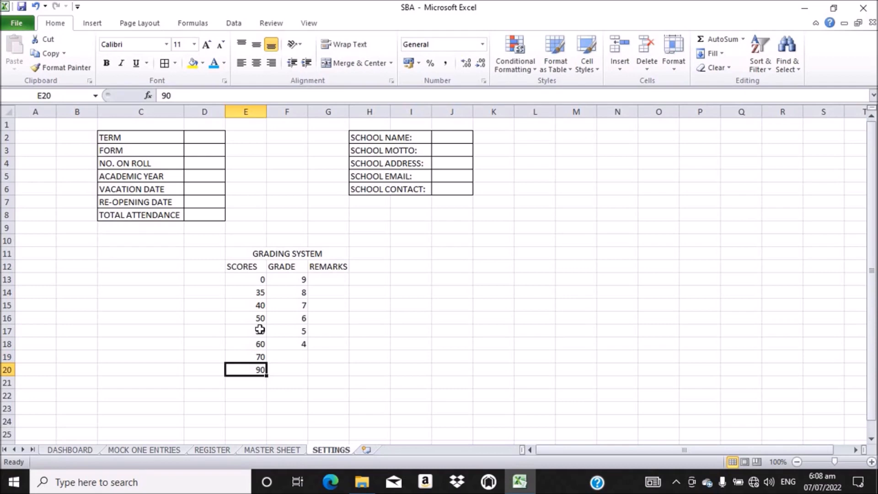
text(80)
key(Return)
text(90)
key(Return)
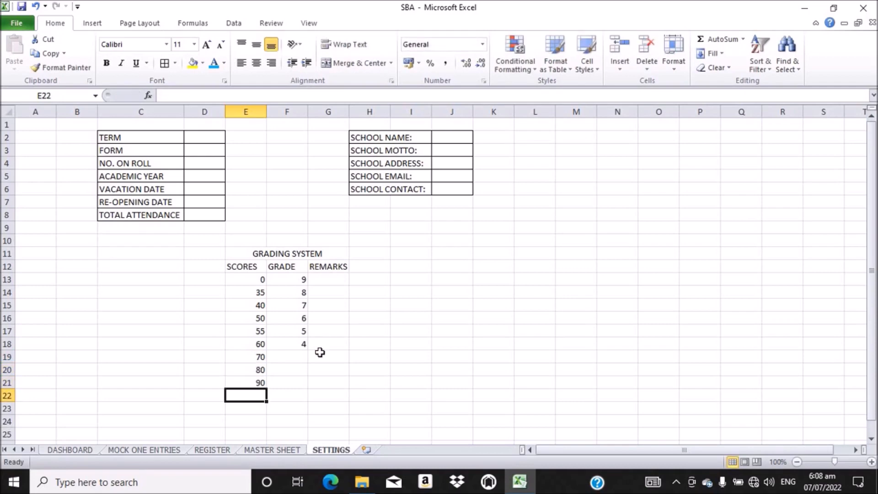
Step: Enter grades 3, 2 and 1 in F19:F21 beside scores 70, 80, 90
click(298, 355)
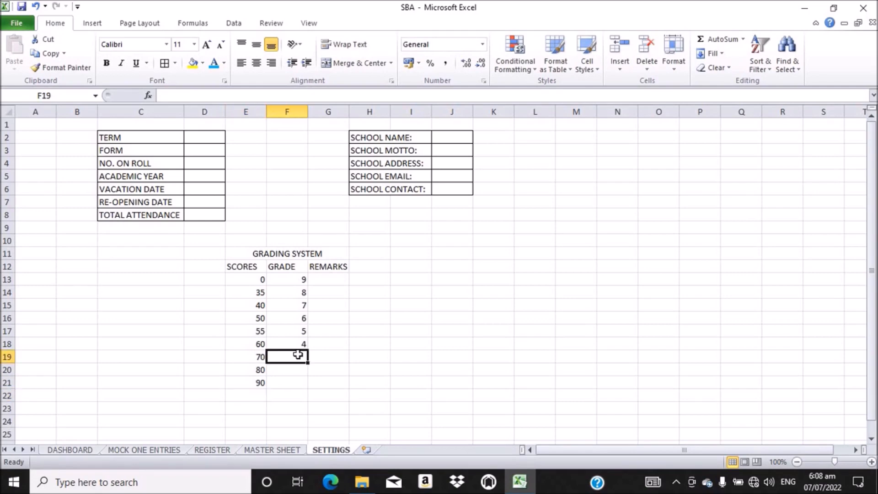
text(3)
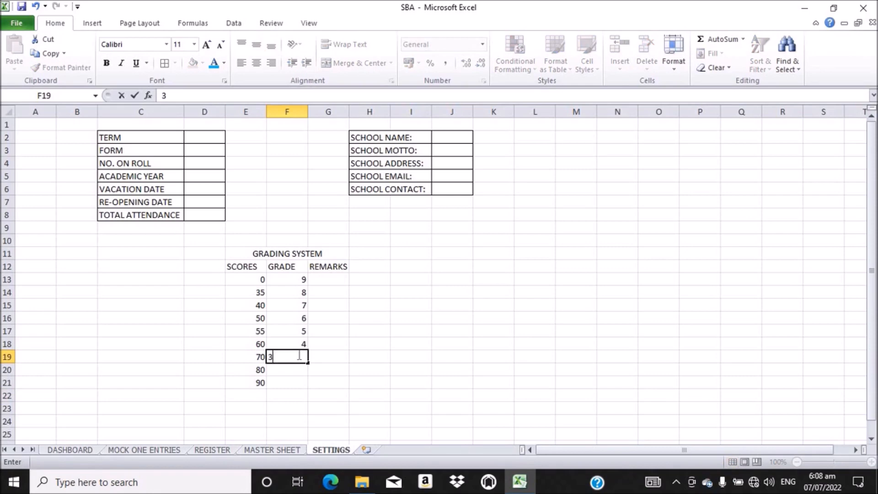
key(Return)
text(2)
key(Return)
text(1)
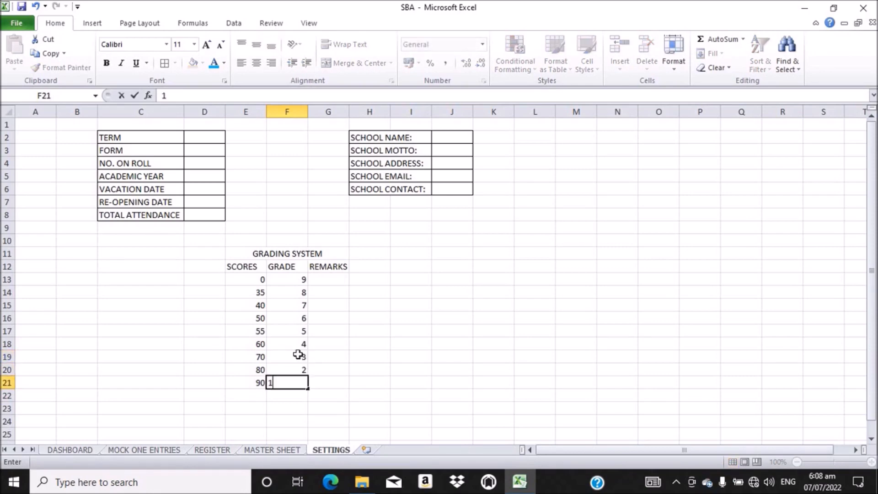
key(Return)
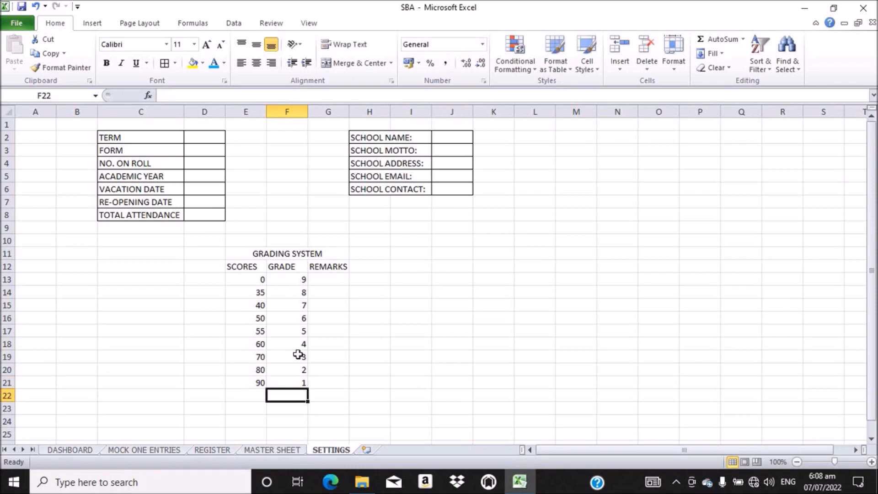
click(330, 277)
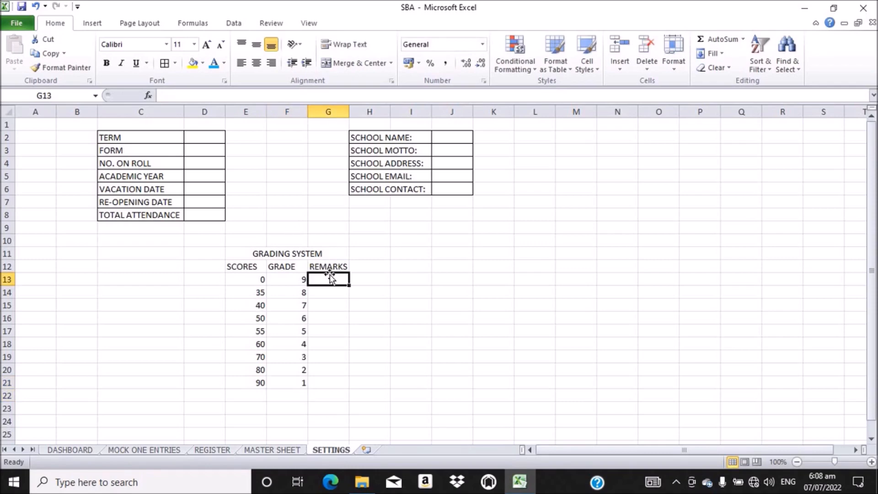
Step: Enter remarks Lowest, Lower and Low in G13:G15
text(L)
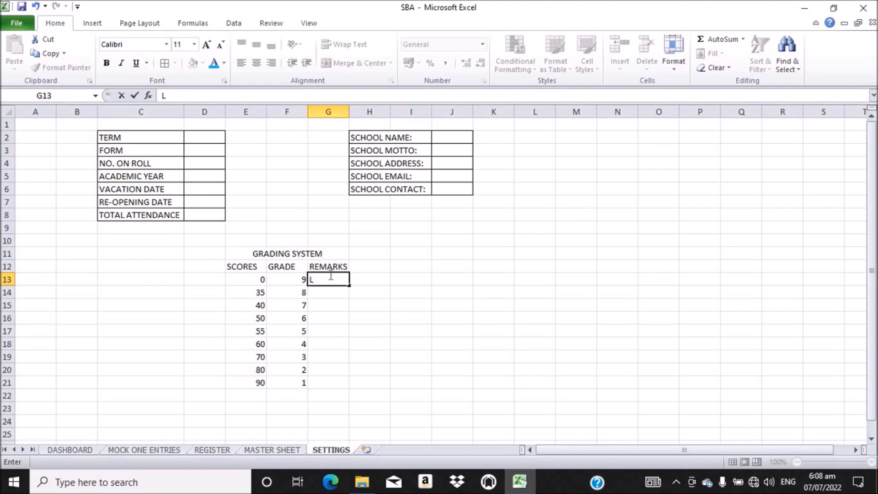
text(owest)
key(Return)
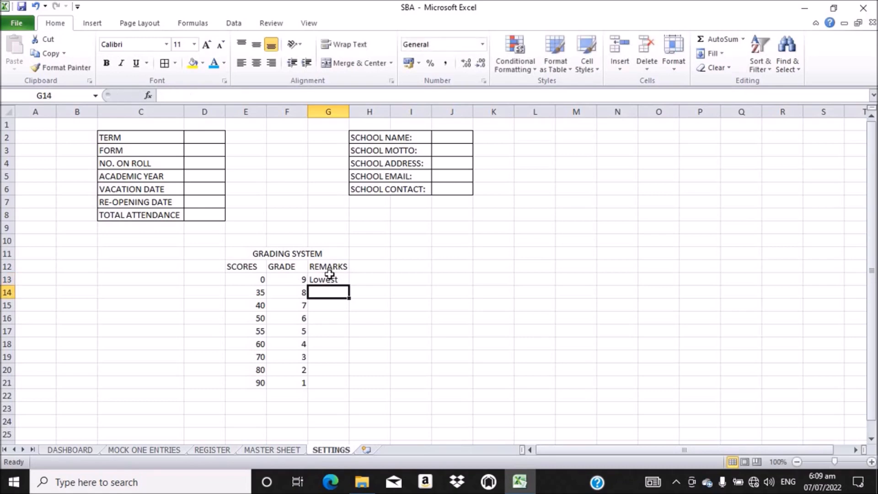
text(Lowe)
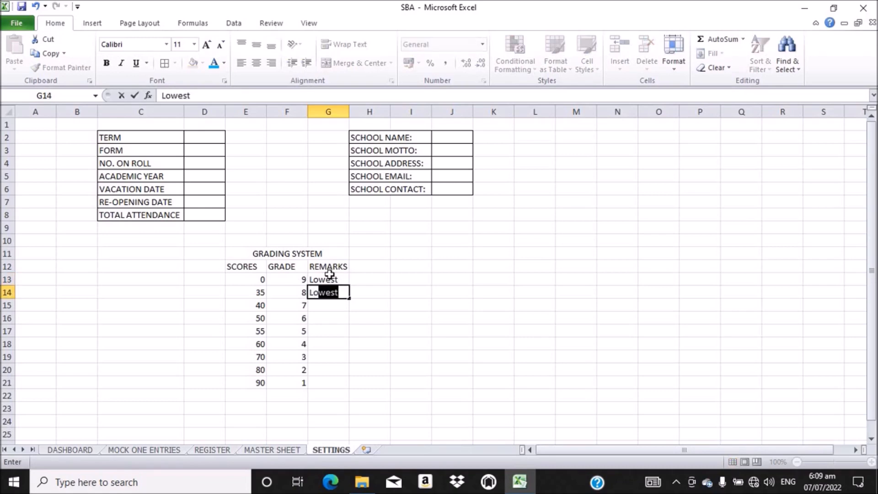
text(r)
key(Return)
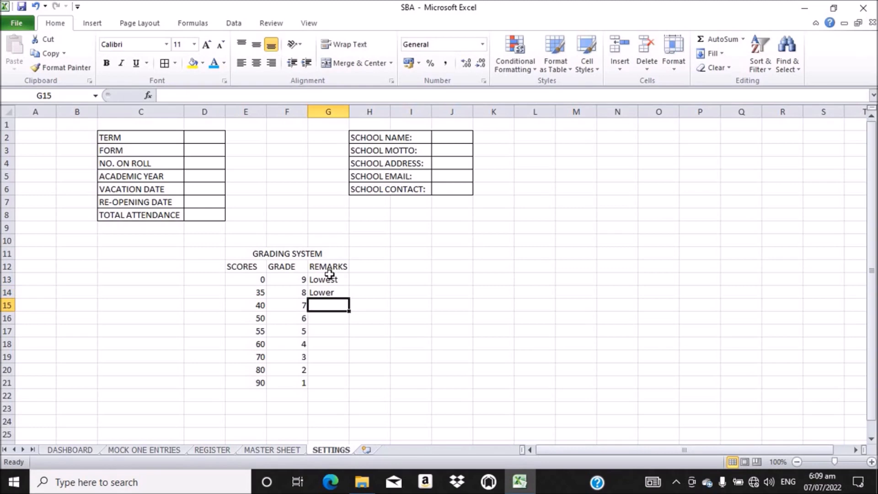
text(Low)
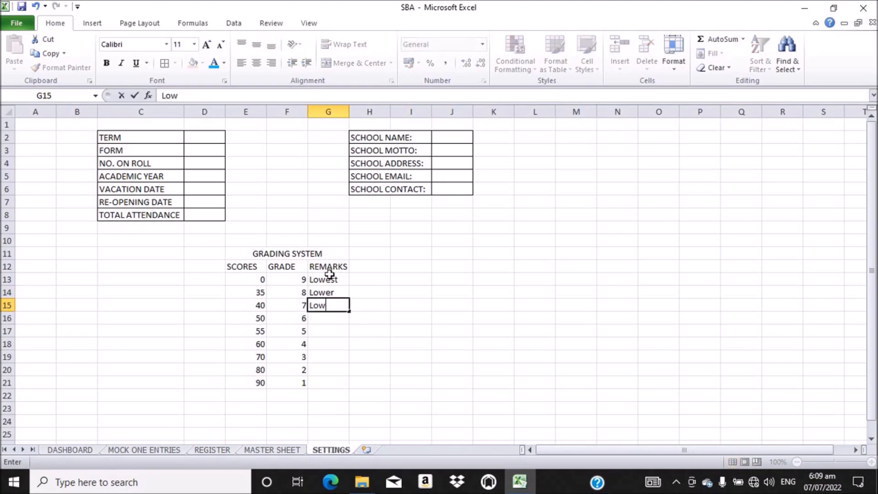
key(Return)
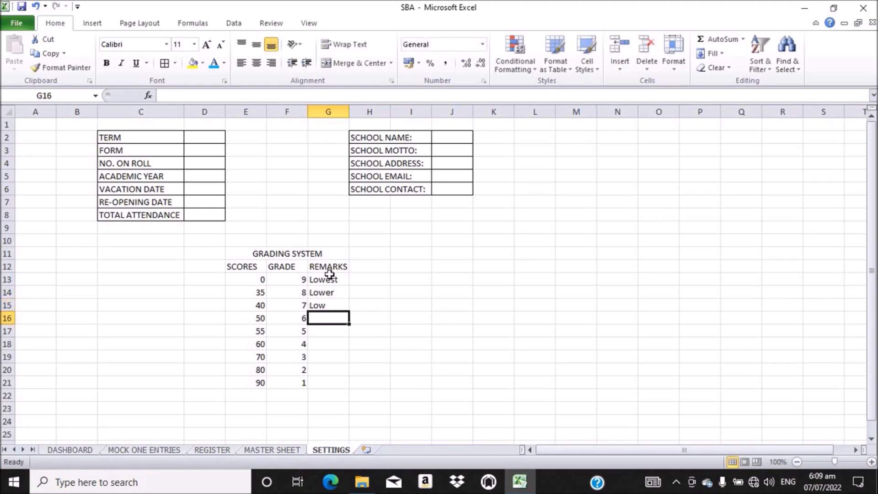
Step: Enter remarks Low Average, Average, High Average and High Average in G16:G19
text(Lo)
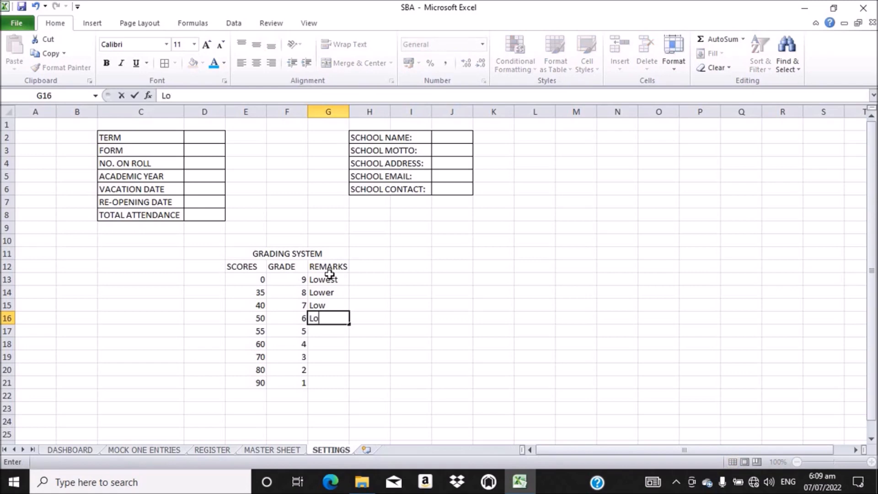
text(w Average)
key(Return)
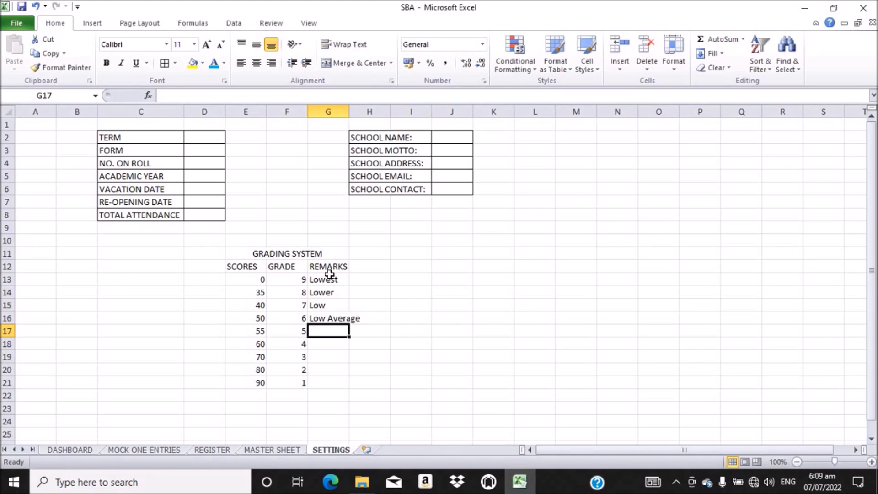
text(Ave)
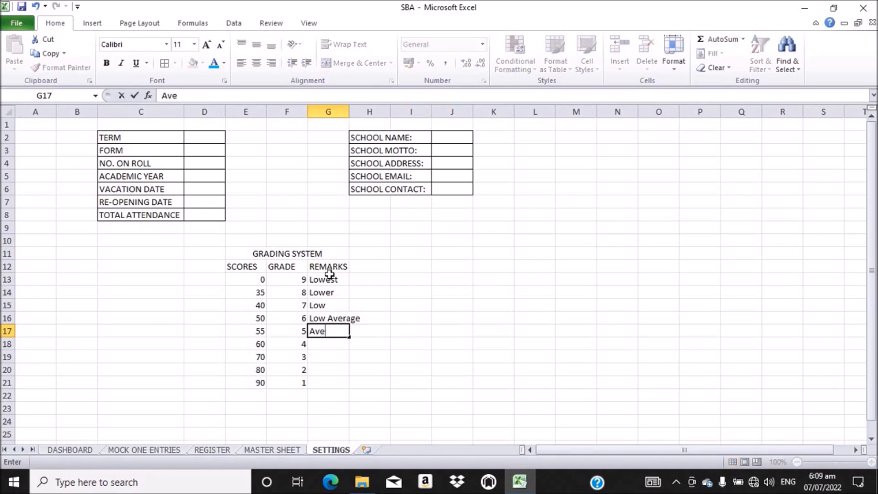
text(rage)
key(Return)
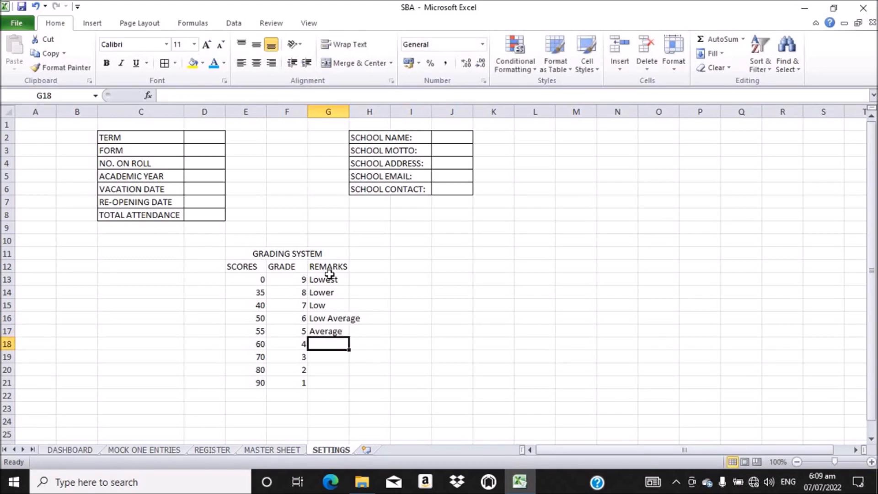
text(High)
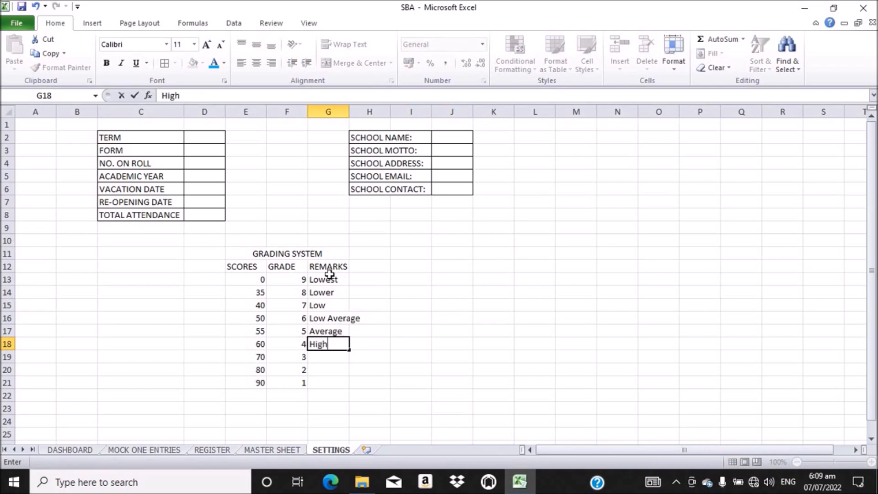
text( Avera)
text(ge)
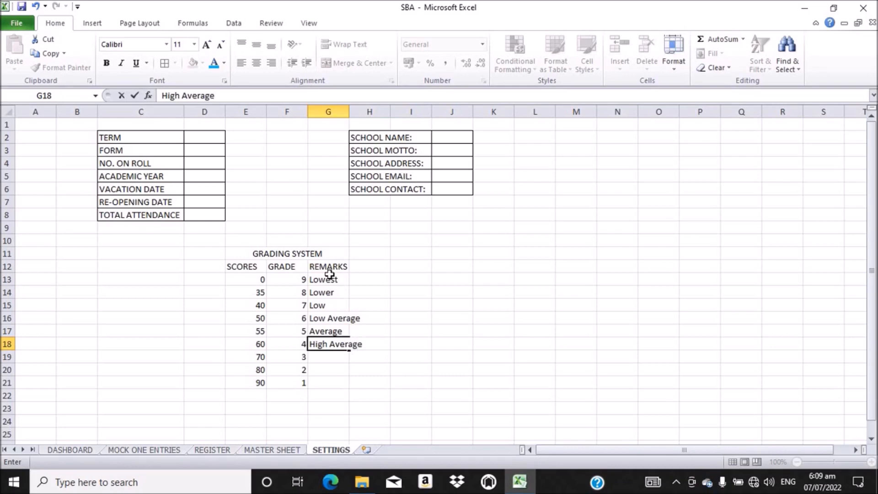
key(Return)
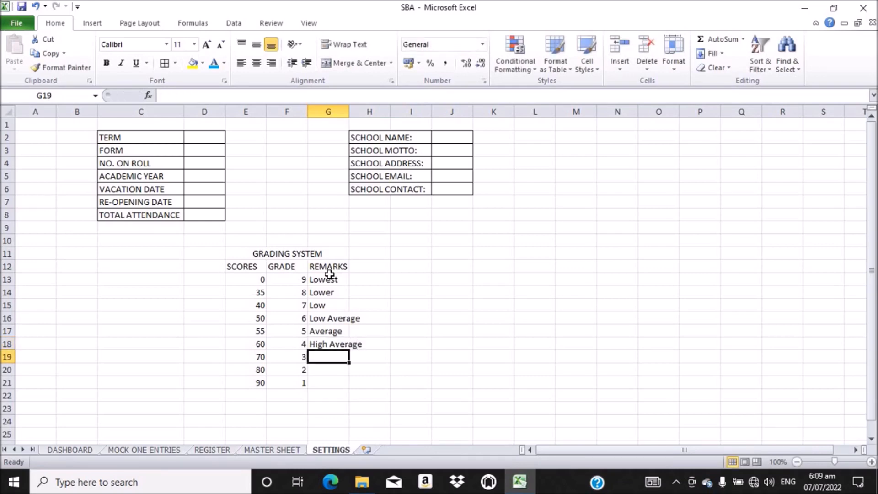
text(H)
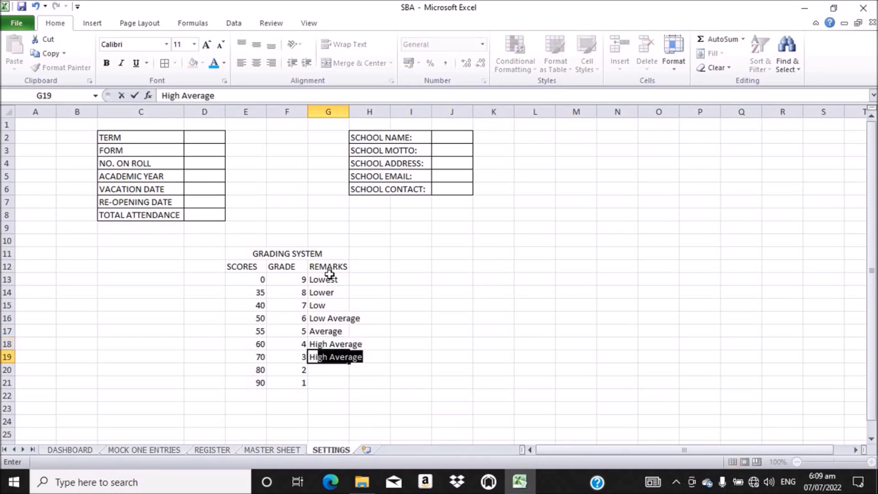
text(igh)
key(Return)
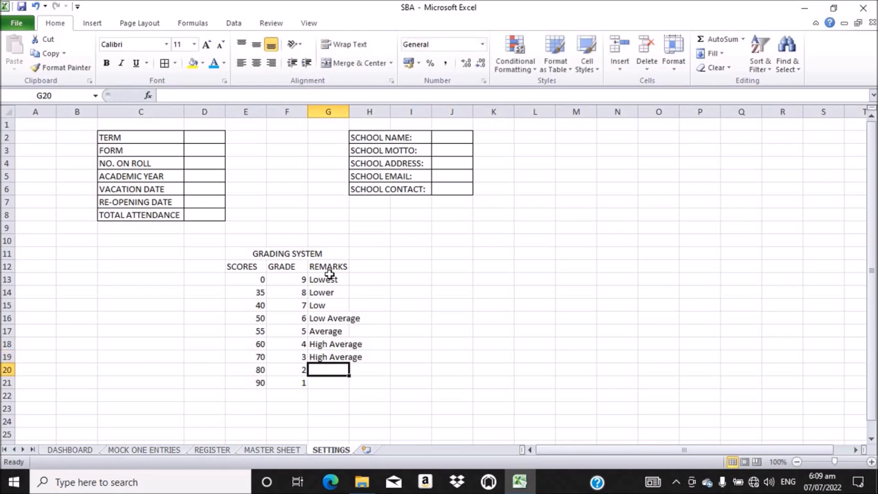
Step: Change the score-70 remark in G19 to High
click(336, 357)
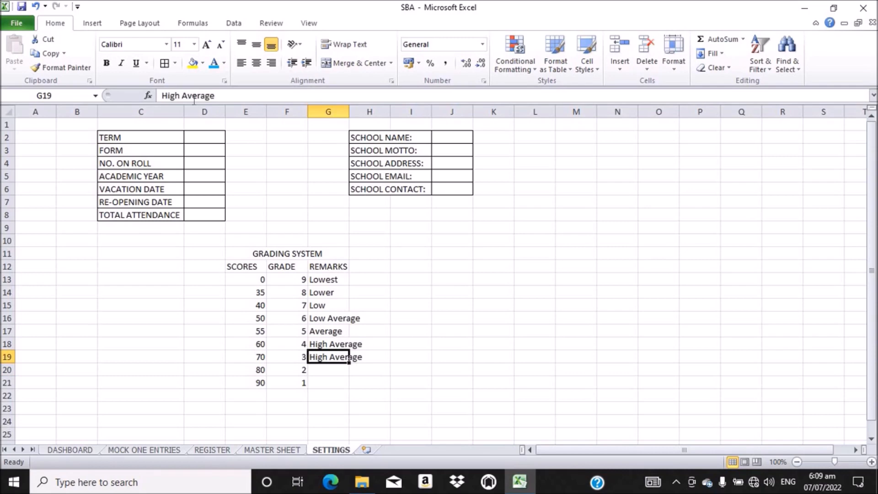
click(216, 96)
key(BackSpace)
key(BackSpace)
key(BackSpace)
key(BackSpace)
key(BackSpace)
key(BackSpace)
key(BackSpace)
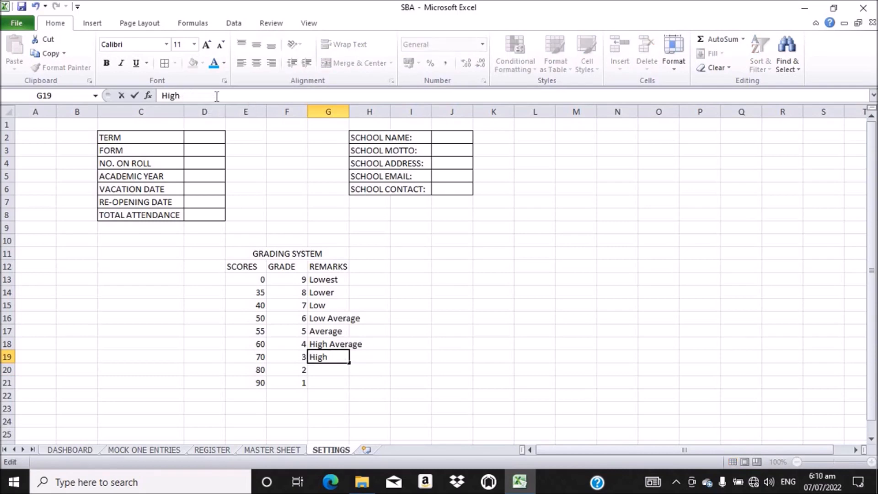
key(Return)
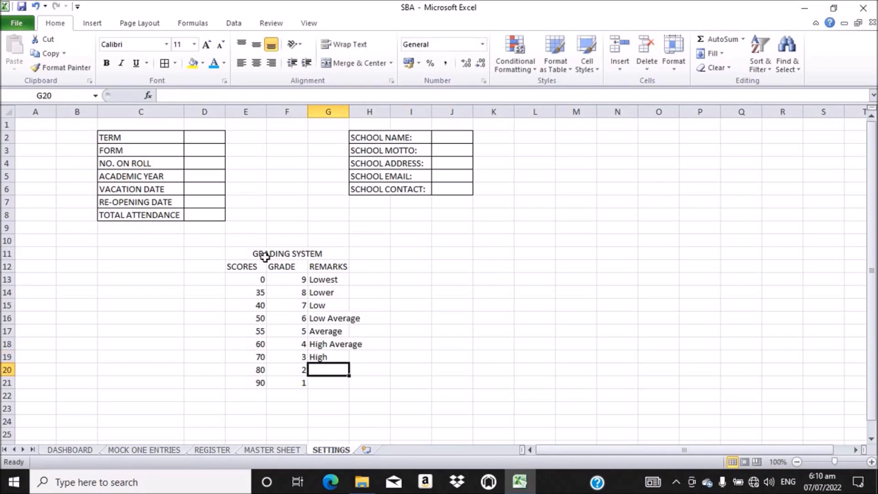
Step: Enter remarks Higher and Highest for scores 80 and 90
text(Higher)
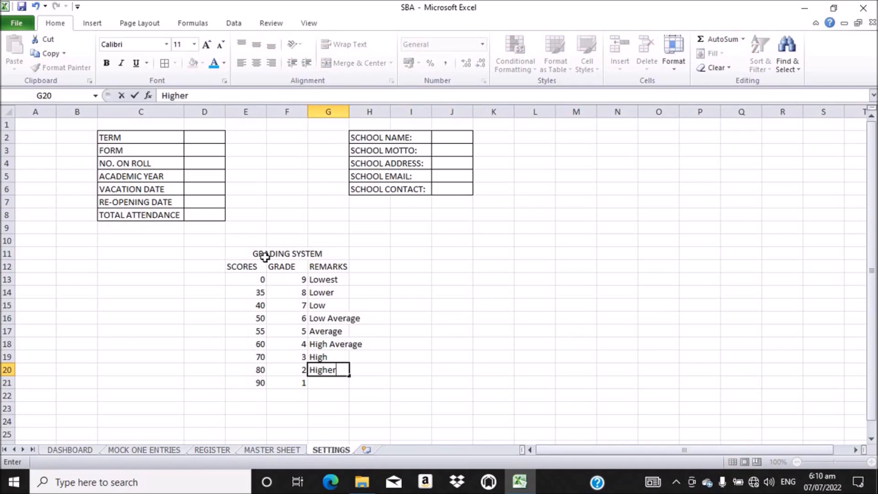
key(Return)
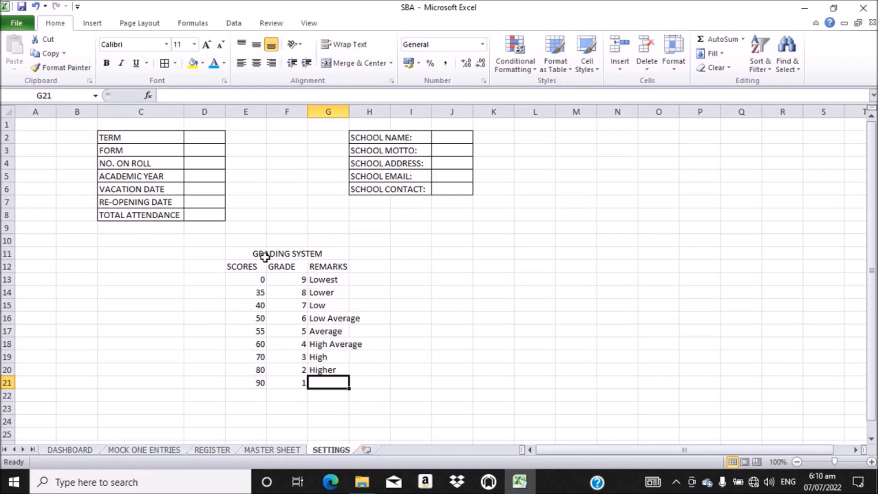
text(High)
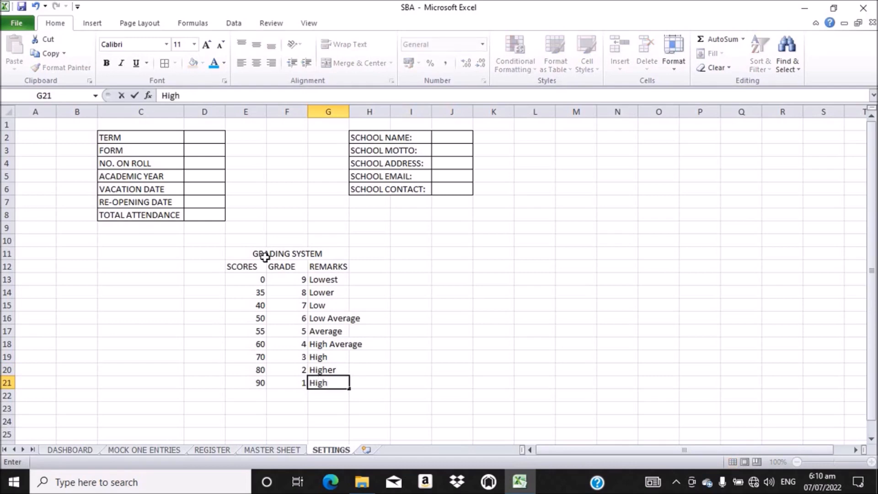
text(est)
key(Return)
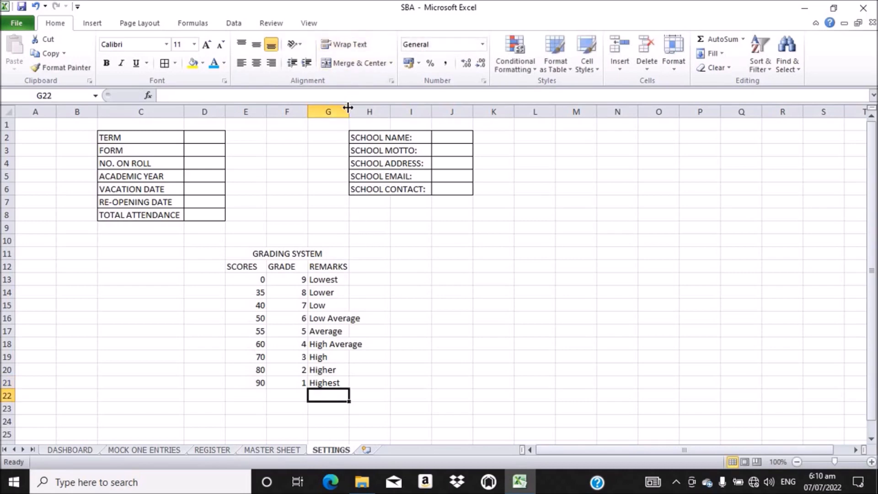
Step: Autofit column G, then give E11:G21 all borders, bold text and middle-centred alignment
double_click(348, 107)
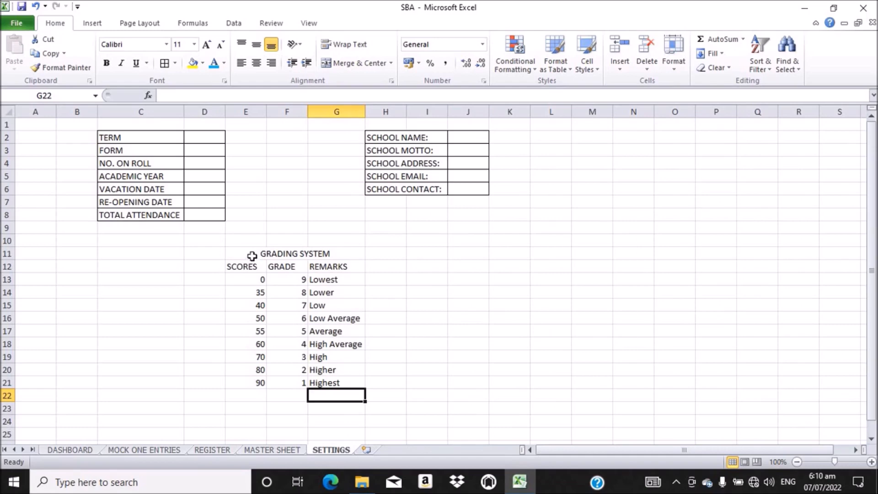
drag(241, 255, 333, 378)
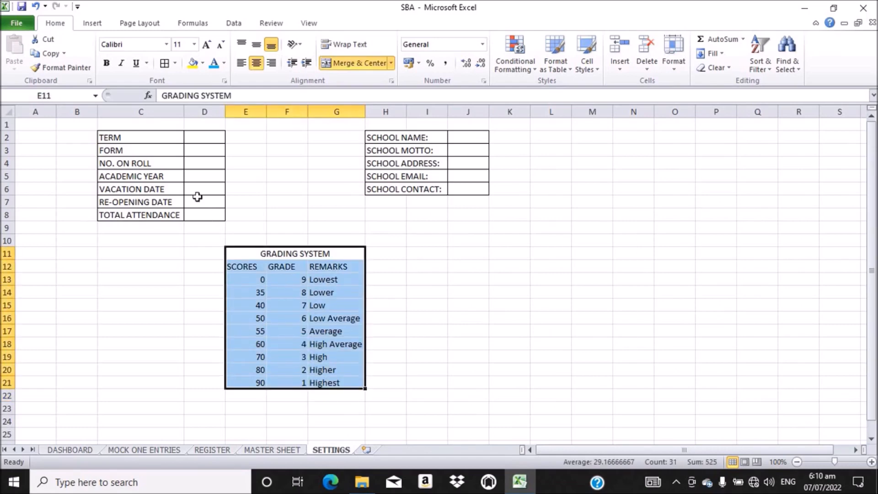
click(165, 63)
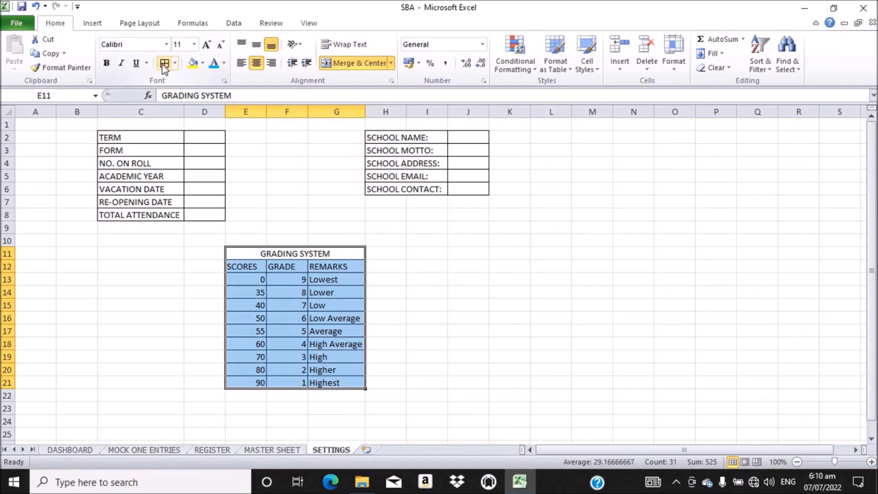
click(107, 66)
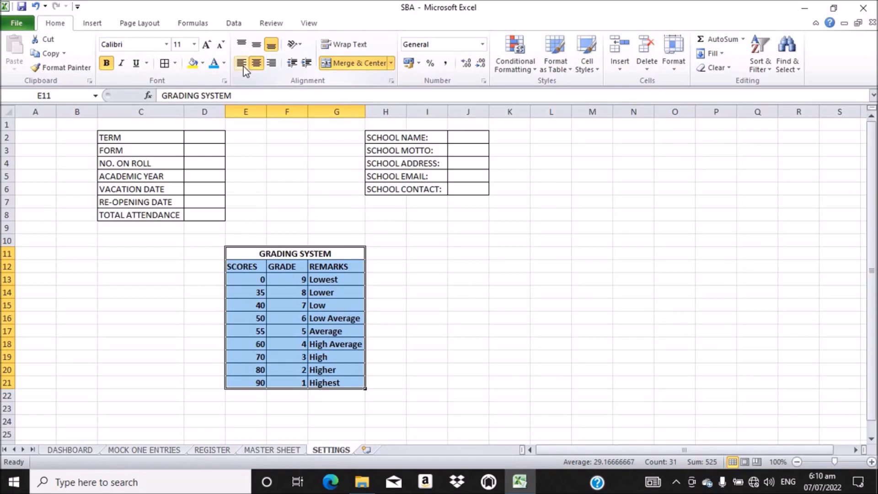
click(256, 44)
click(258, 62)
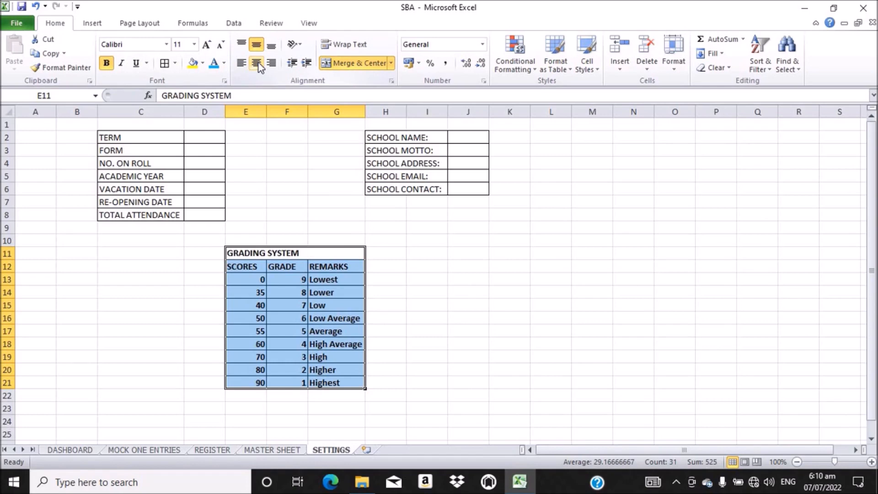
click(257, 64)
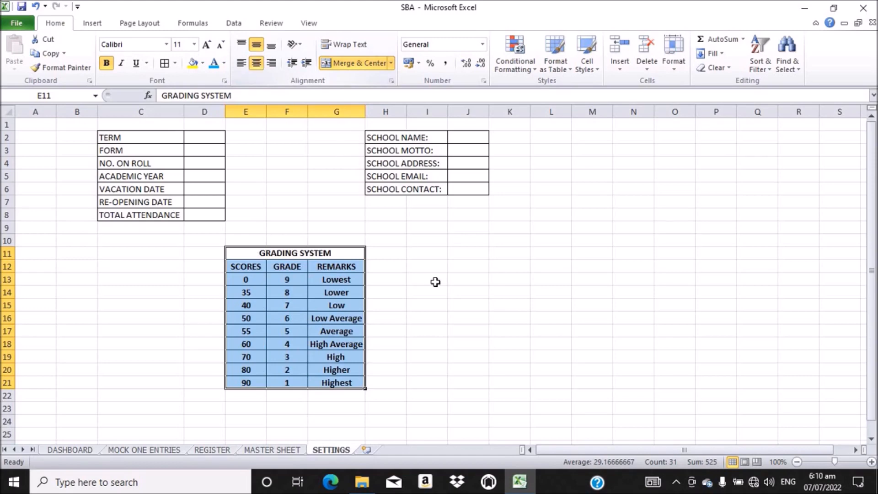
click(413, 264)
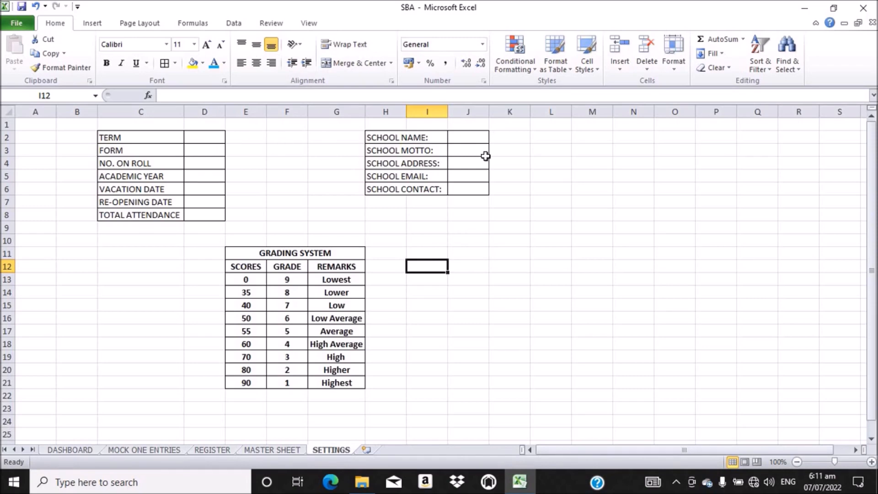
Step: Select the TERM value cell D2 and bring up the Data ribbon
click(200, 140)
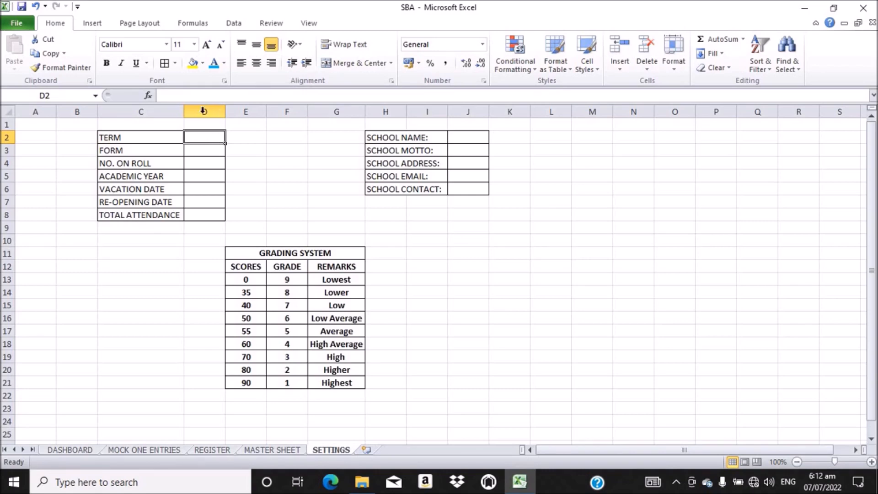
click(240, 21)
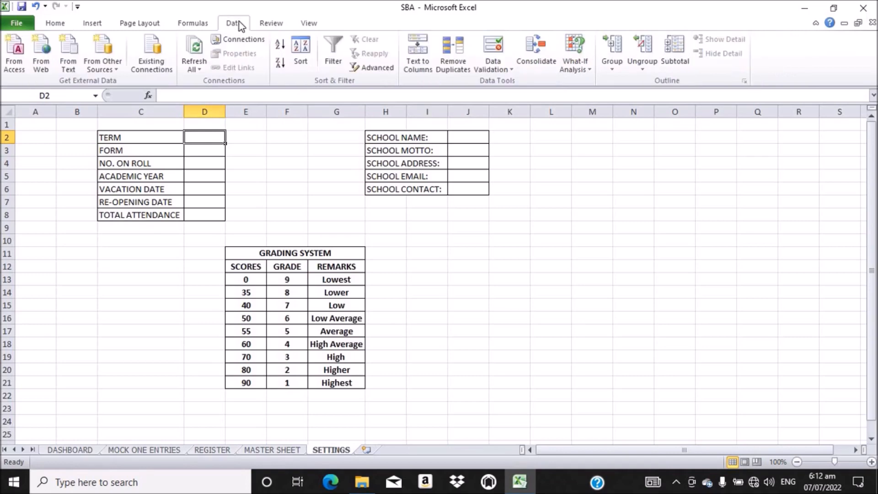
Step: Add list validation ONE,TWO,THREE to D2 and test its dropdown
click(501, 58)
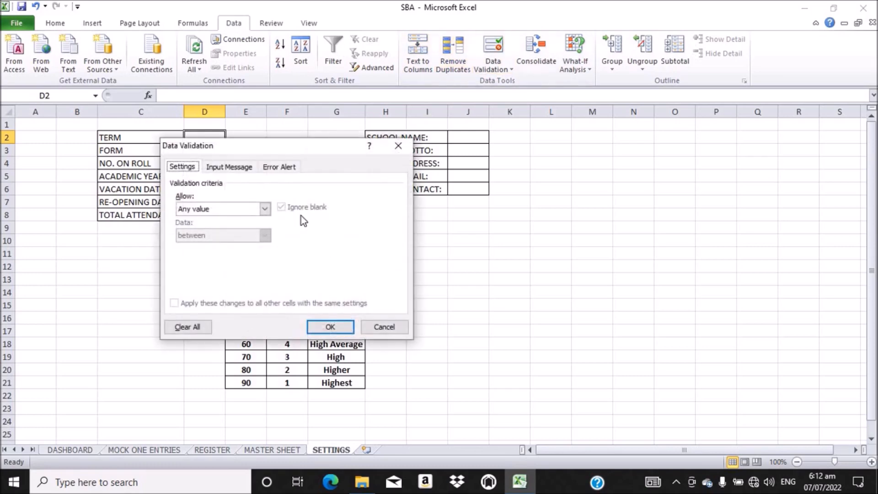
click(265, 210)
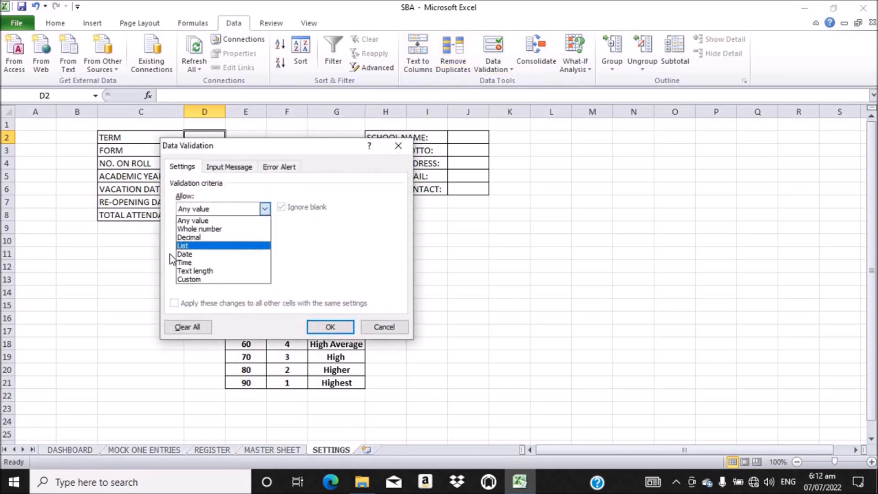
click(192, 246)
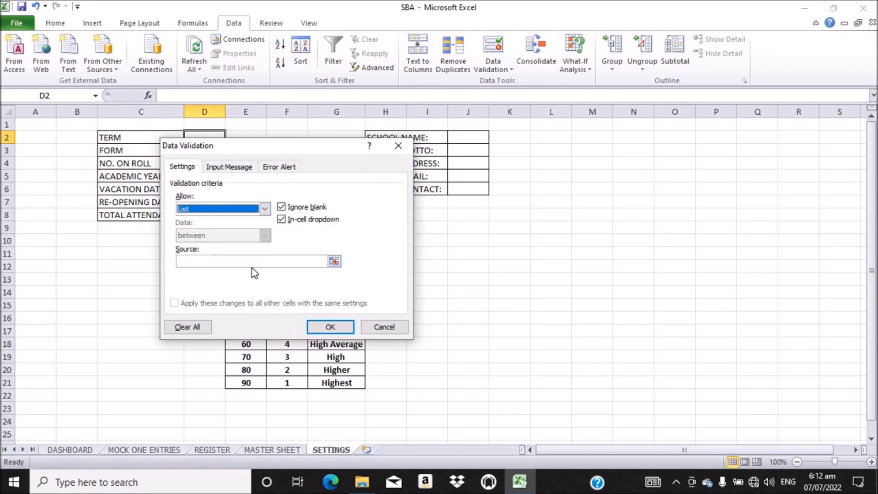
click(244, 260)
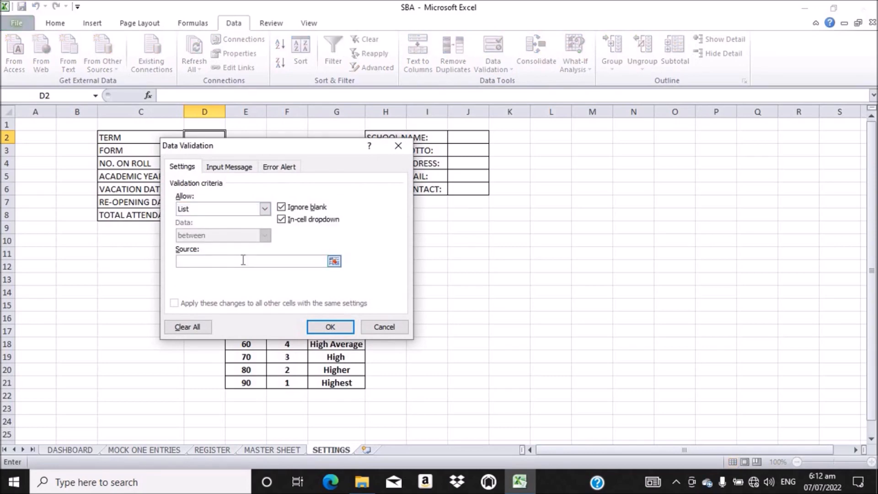
text(ONE,TWO,THREE)
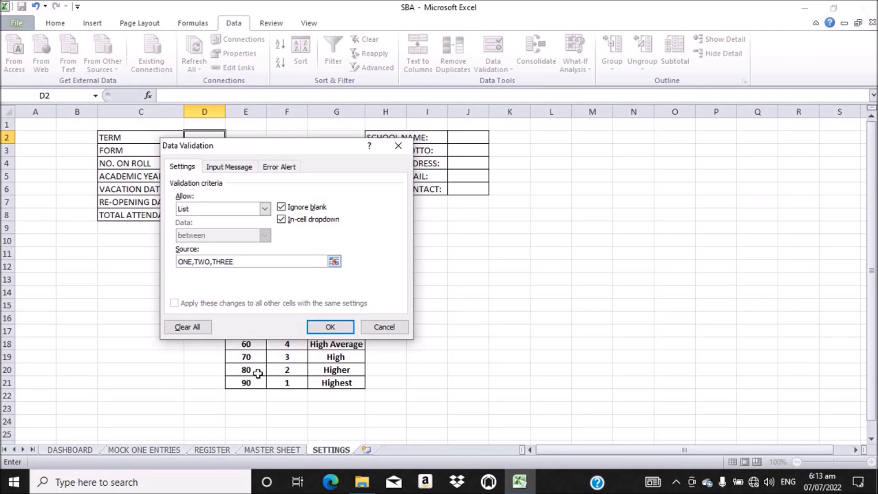
click(329, 329)
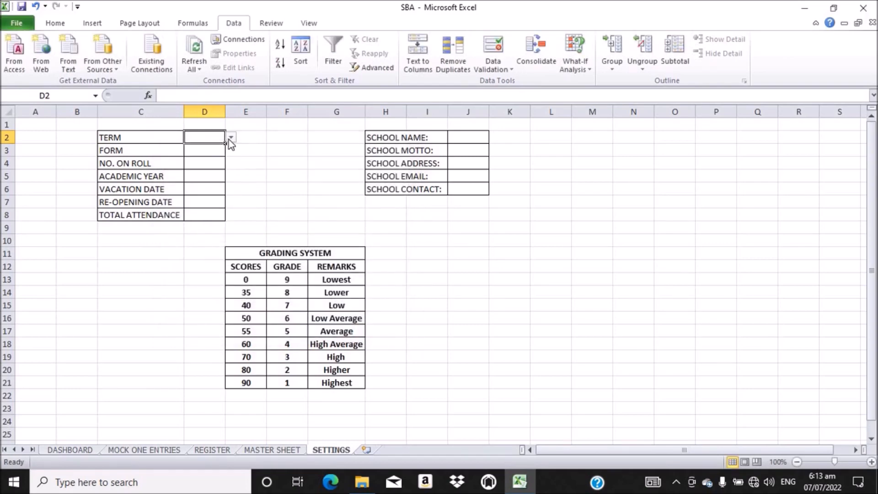
click(231, 137)
click(249, 155)
Step: Give D3 a list validation of BS7,BS8,BS9, reviewing the Input Message and Error Alert settings
click(205, 155)
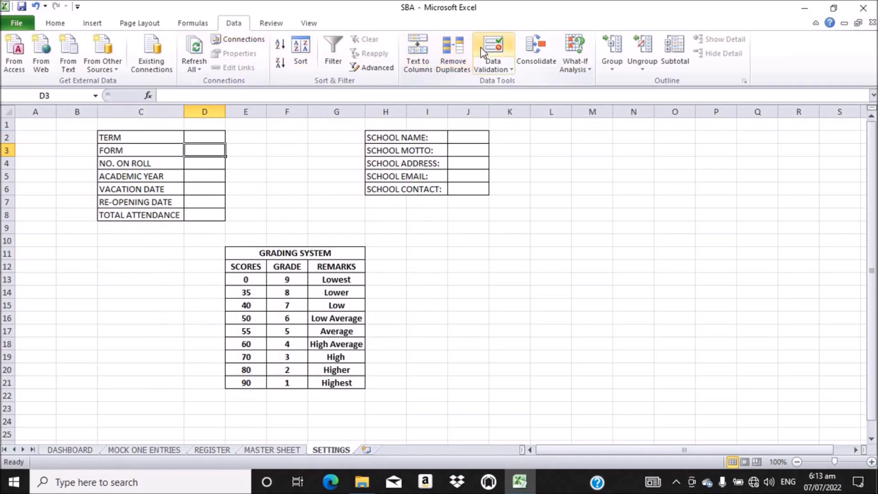
click(499, 51)
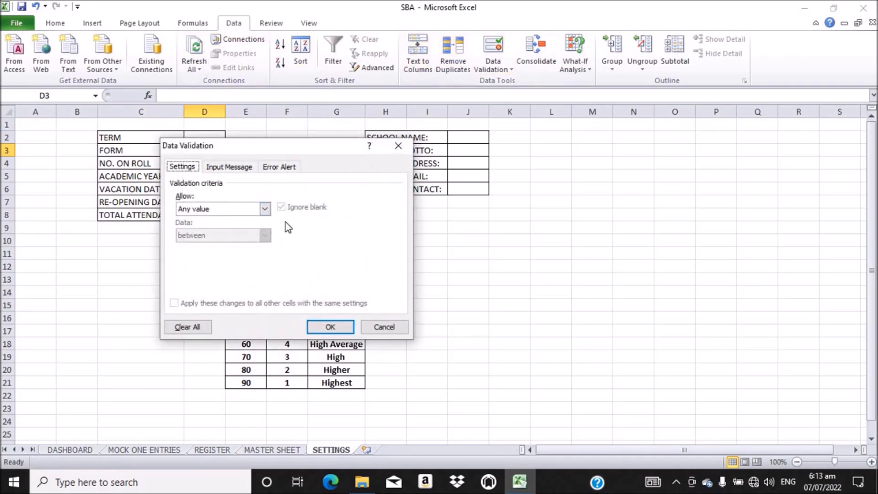
click(265, 210)
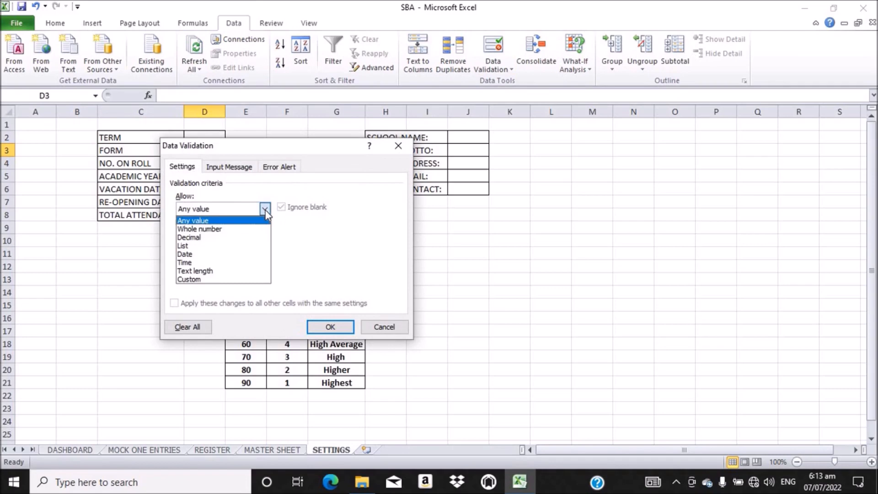
click(199, 247)
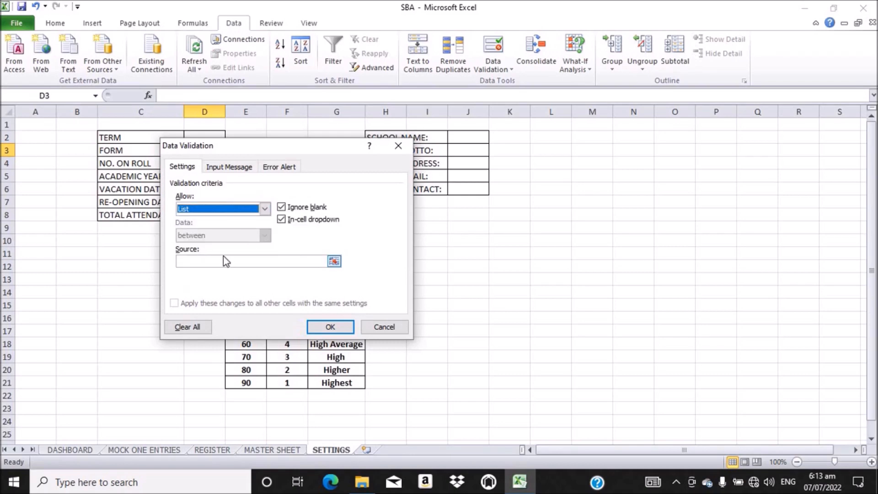
click(217, 263)
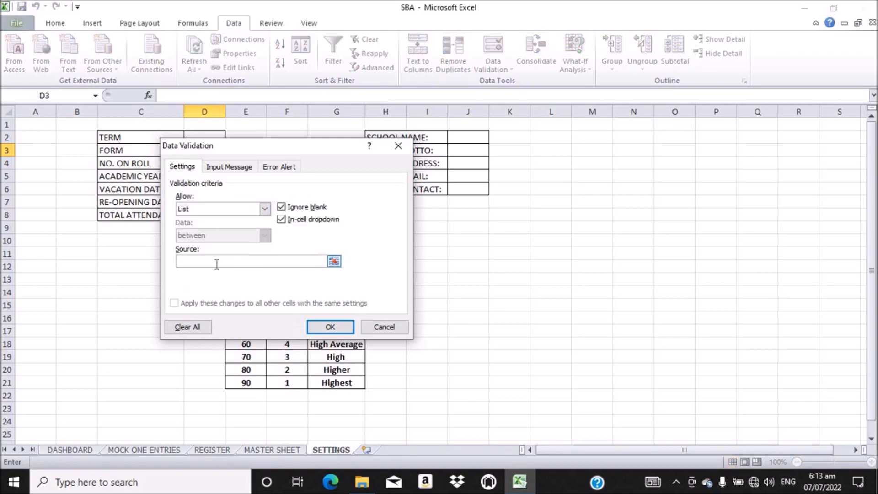
text(BS7,BS8,BS9)
click(242, 167)
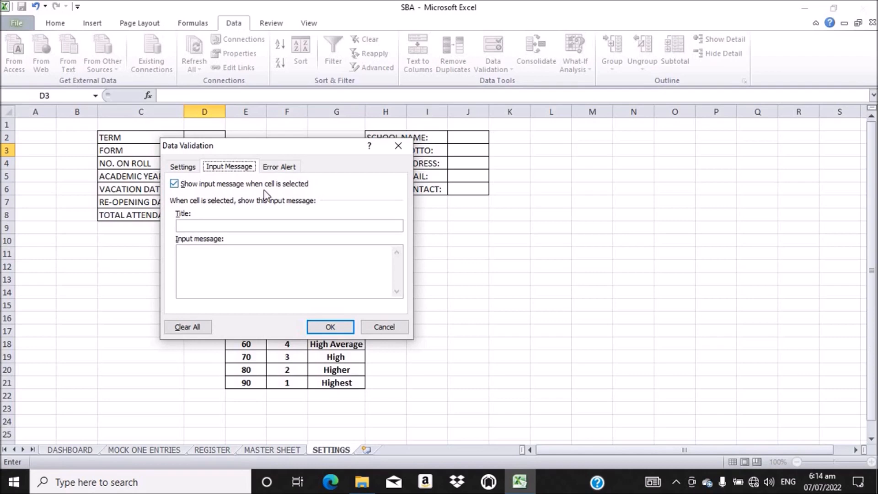
click(279, 169)
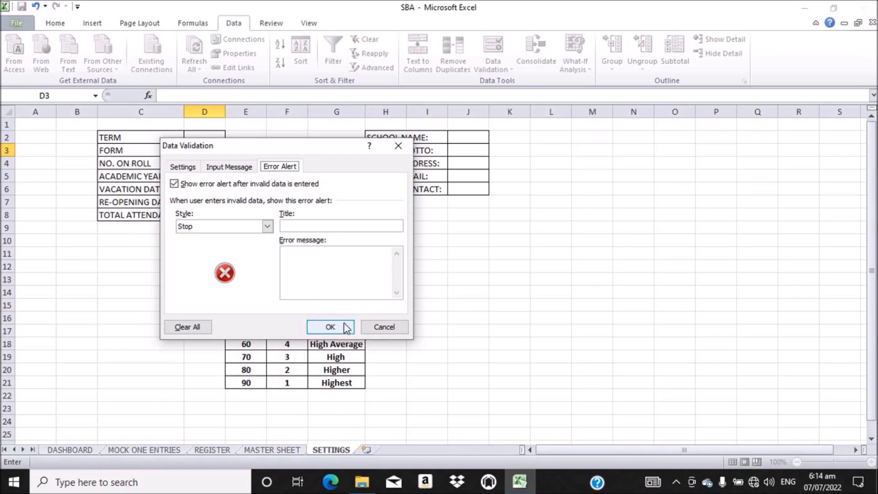
click(183, 167)
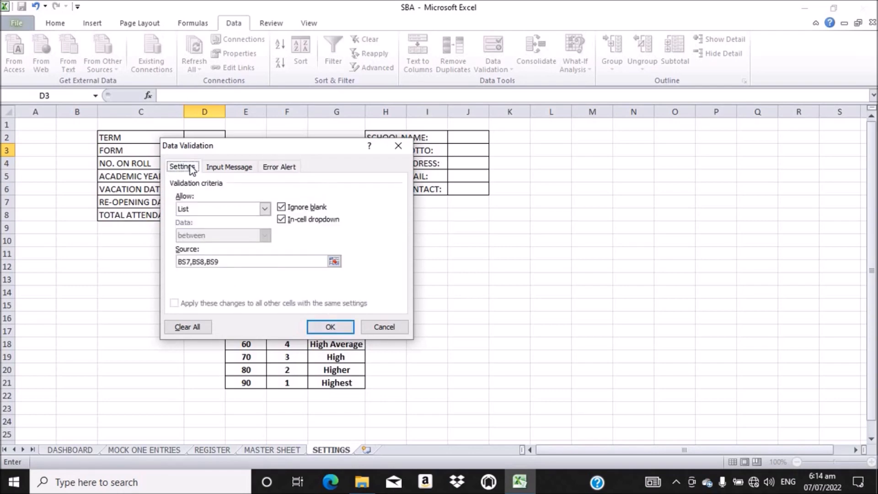
click(329, 328)
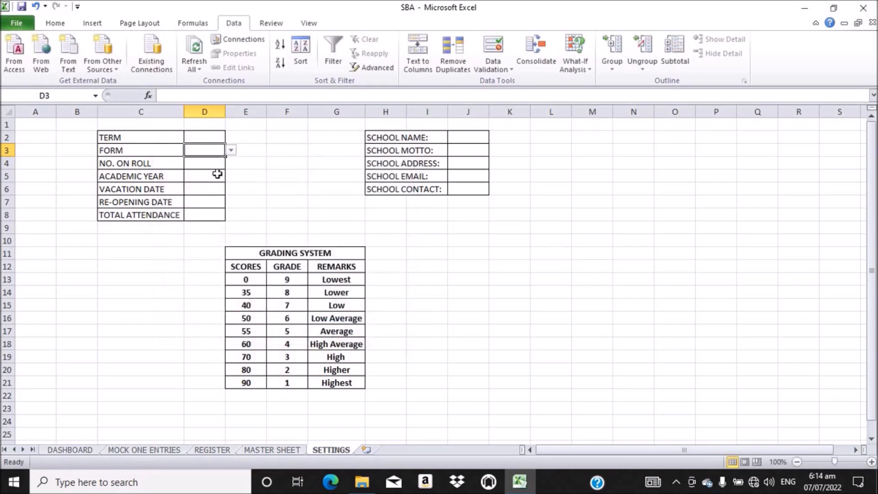
click(206, 163)
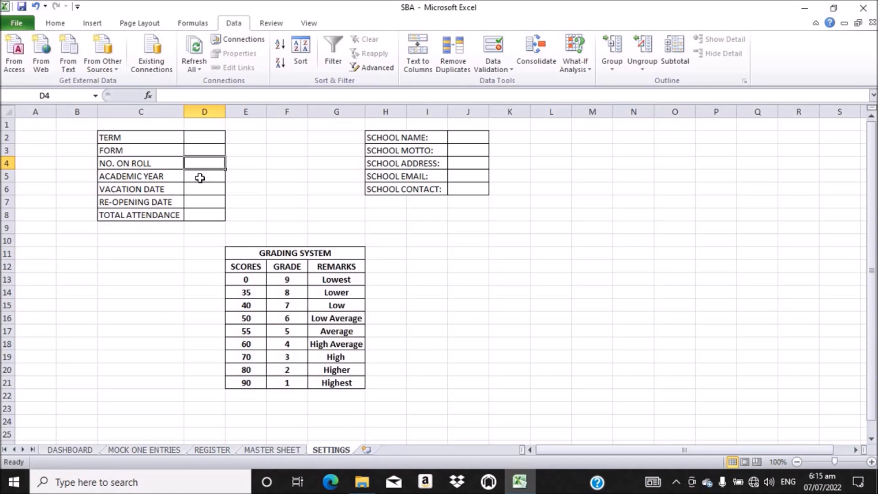
Step: Start a =COUNTIF formula in D4 and point it at the REGISTER sheet
text(=)
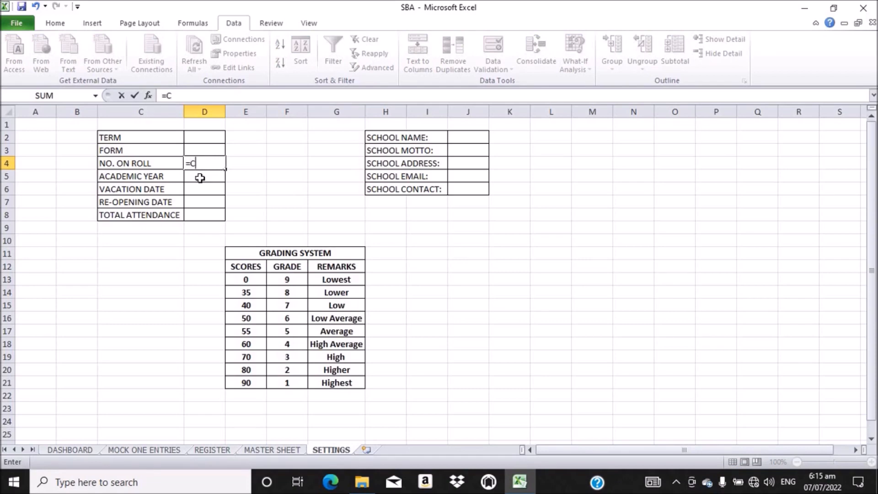
text(COUN)
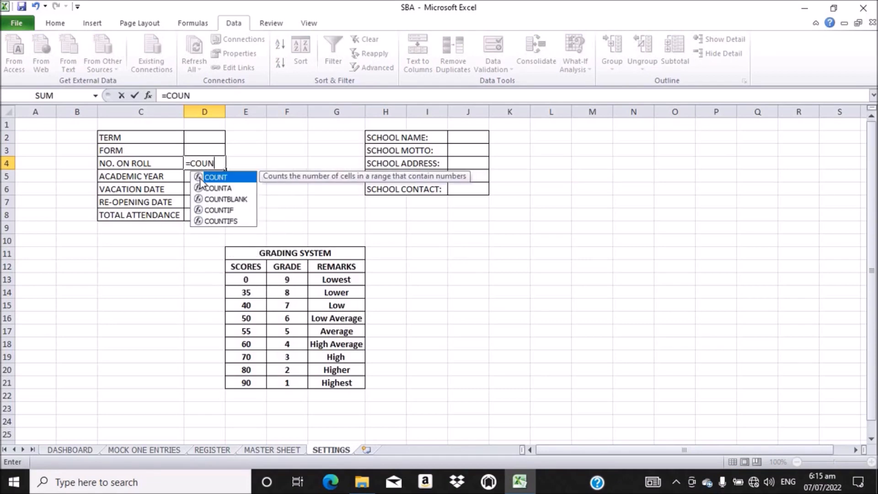
text(T)
double_click(224, 209)
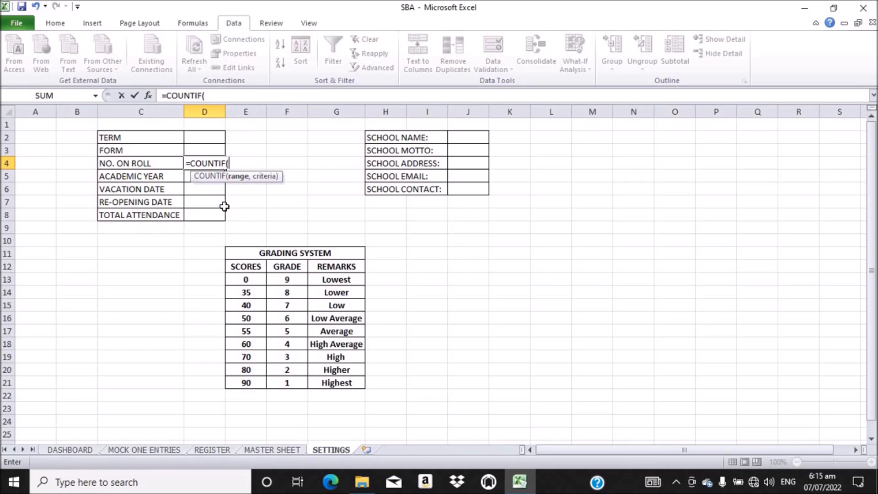
click(218, 452)
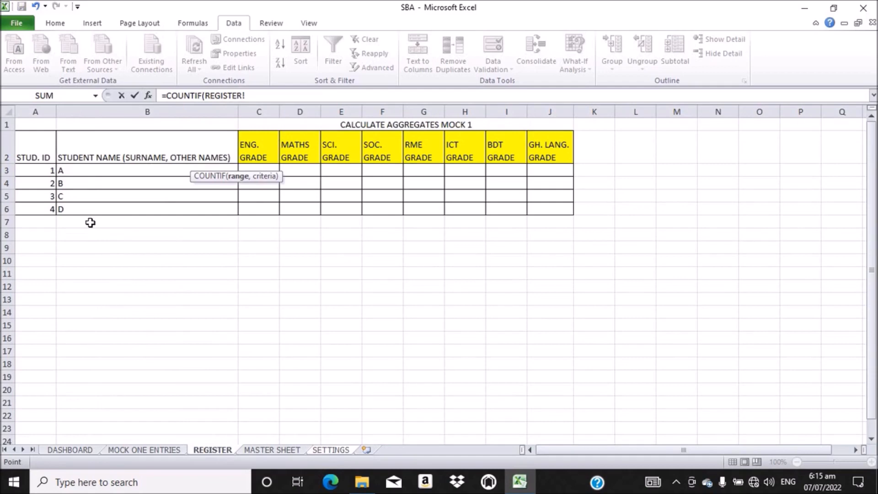
Step: Complete =COUNTIF(REGISTER!B:B,"**")-1 so NO. ON ROLL shows 4
click(137, 108)
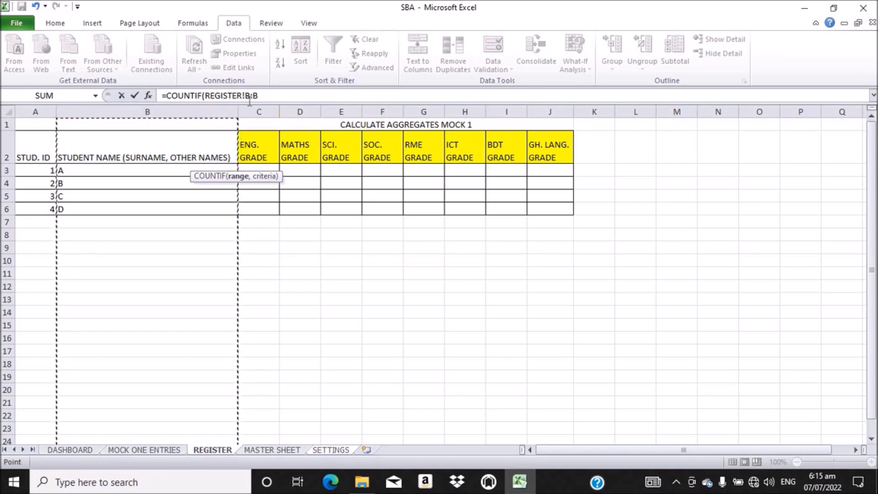
text(,)
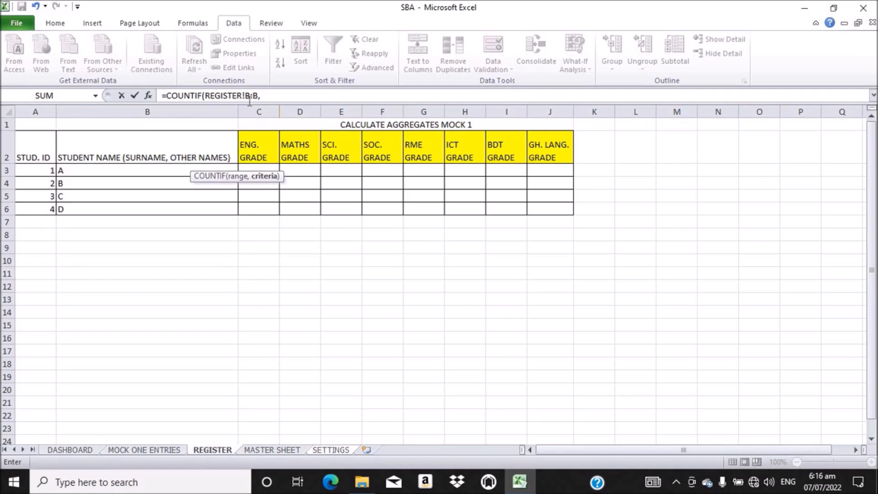
text("")
click(264, 96)
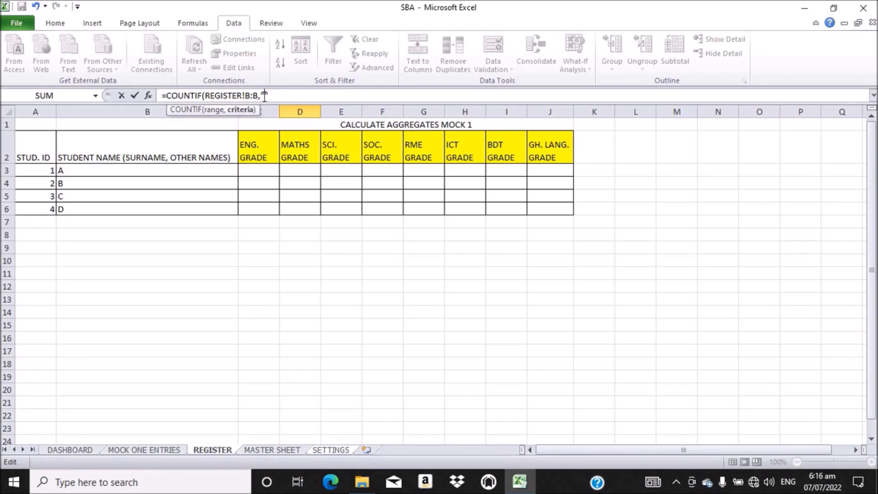
text(**)
text()-)
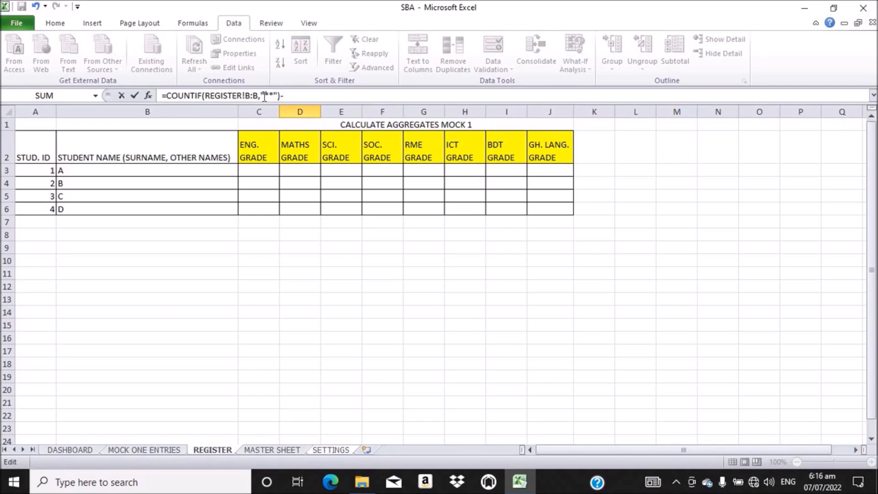
text(1)
key(Return)
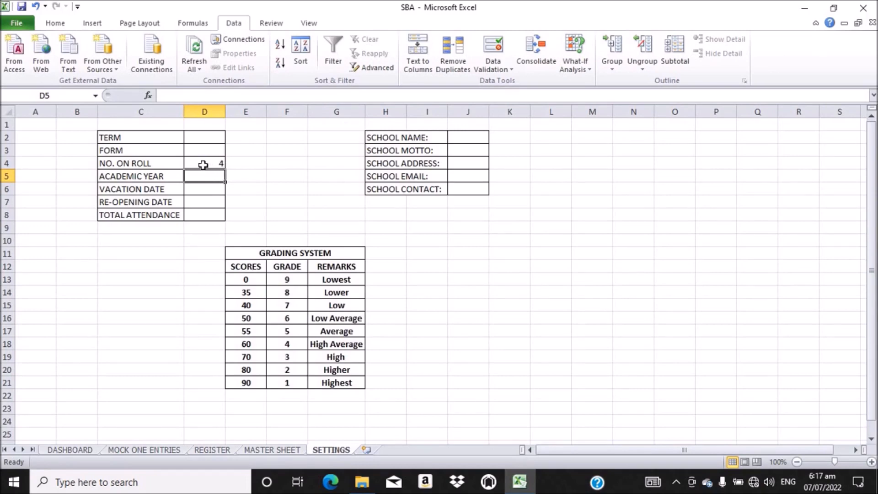
click(213, 450)
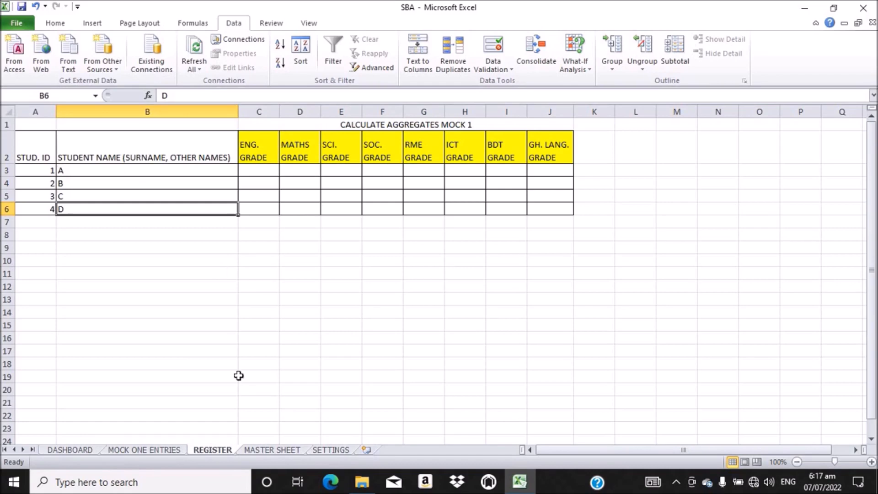
click(336, 450)
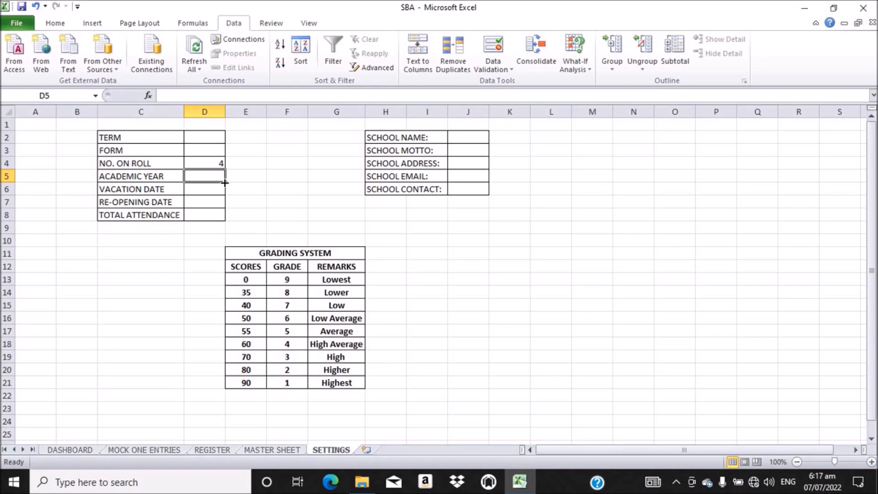
click(202, 190)
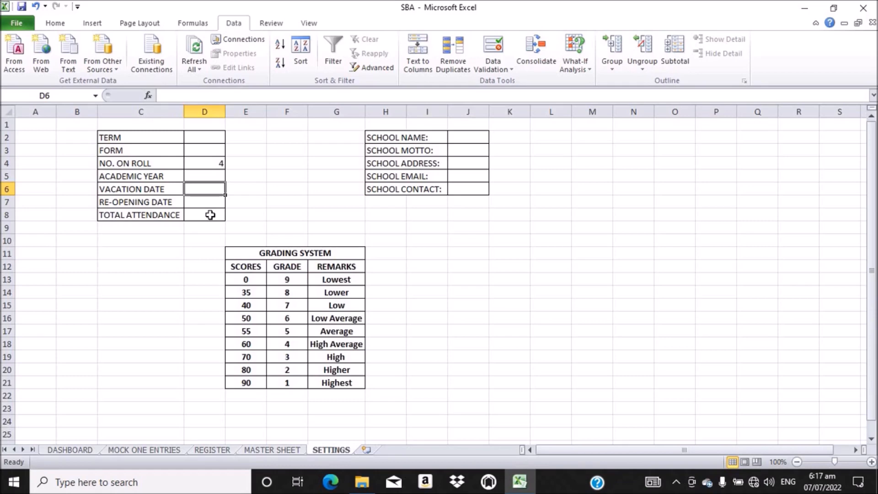
Step: Pick BS9 for FORM and TWO for TERM from their dropdown lists
click(215, 137)
click(231, 139)
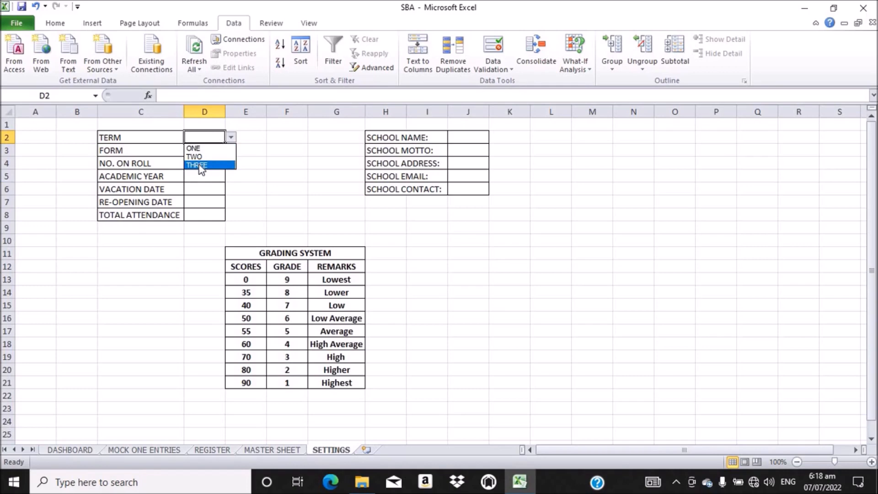
click(202, 166)
click(213, 152)
click(231, 151)
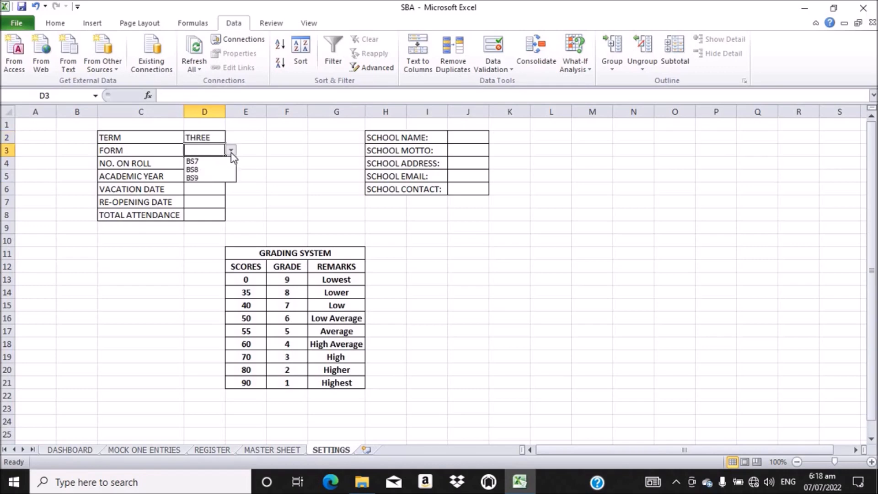
click(197, 178)
click(214, 137)
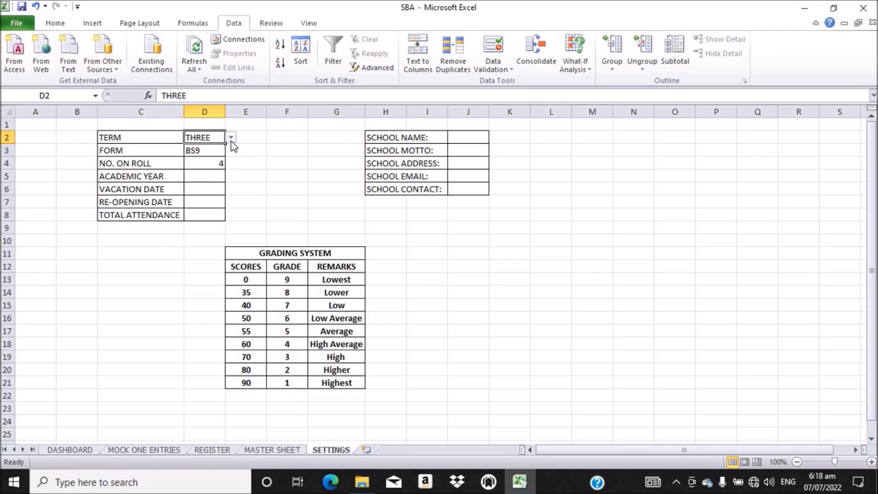
click(230, 138)
click(199, 157)
click(194, 176)
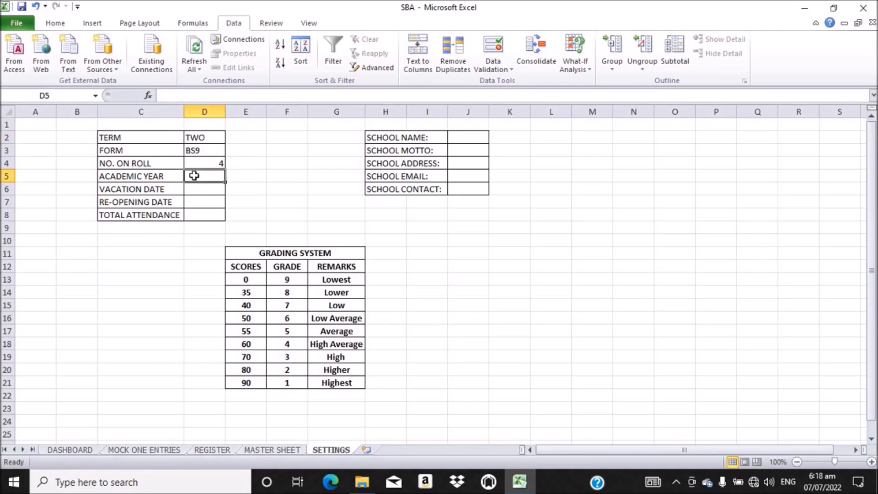
Step: Enter 2022, 14/08/2022, 12/09/2022 and 40 into the year, vacation, re-opening and attendance cells
text(2022)
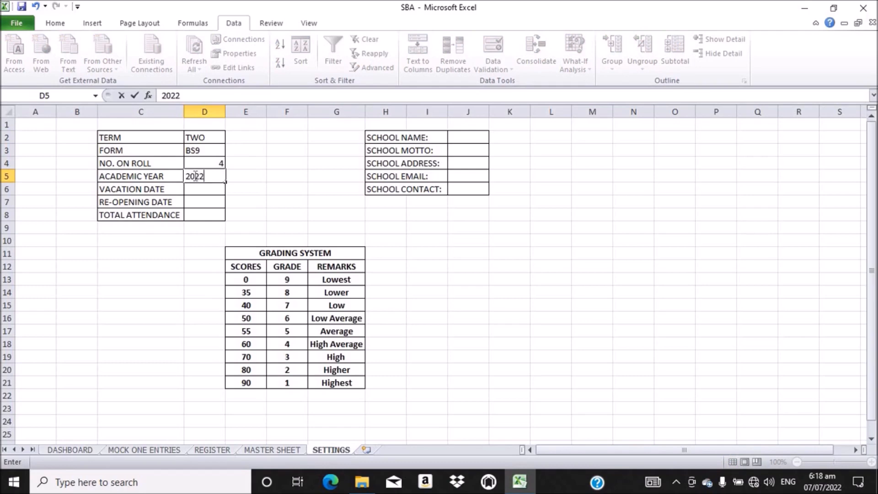
click(202, 189)
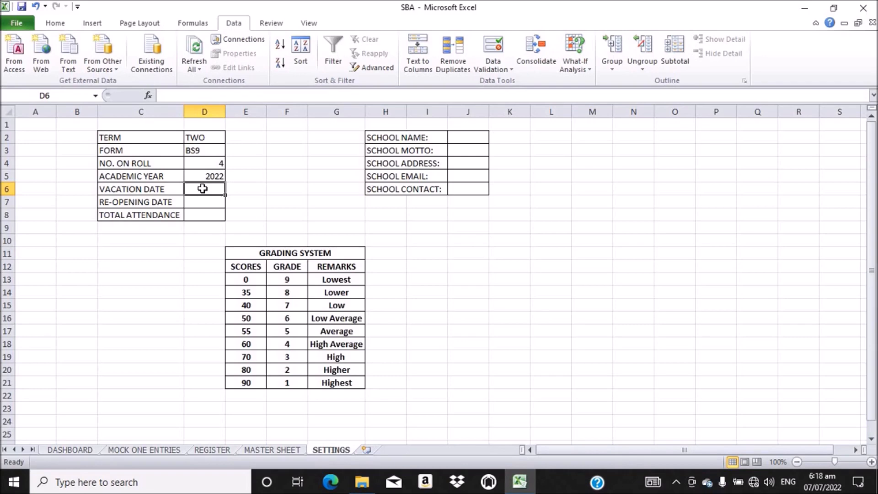
text(14/)
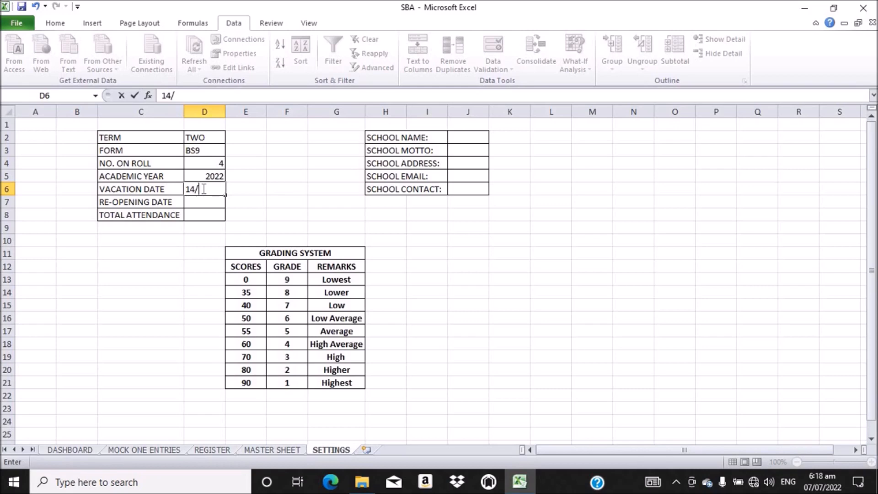
text(08/)
text(2022)
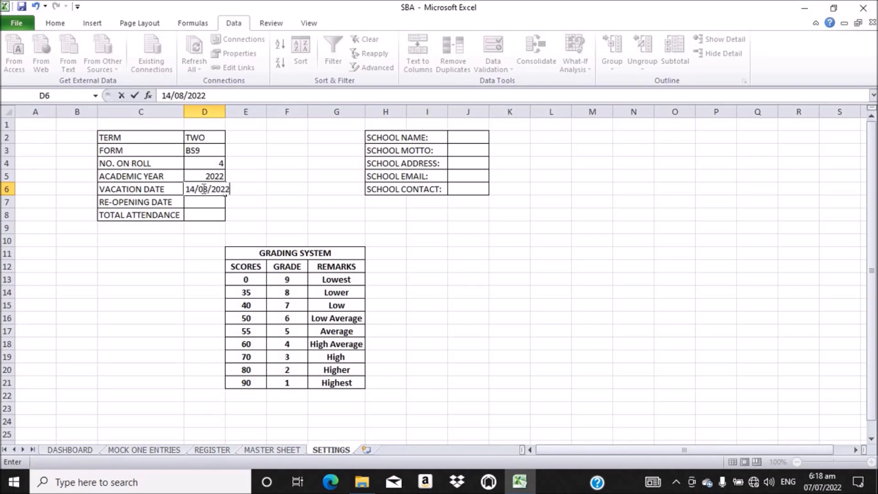
key(Return)
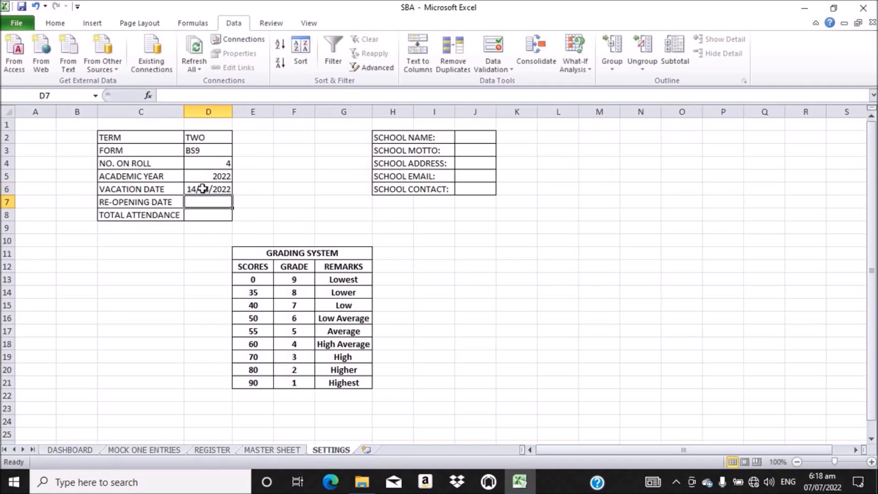
click(201, 189)
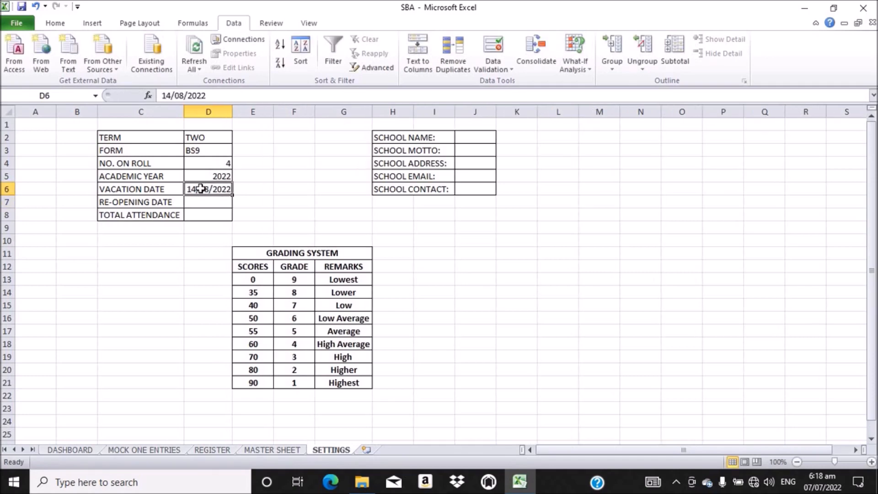
click(211, 201)
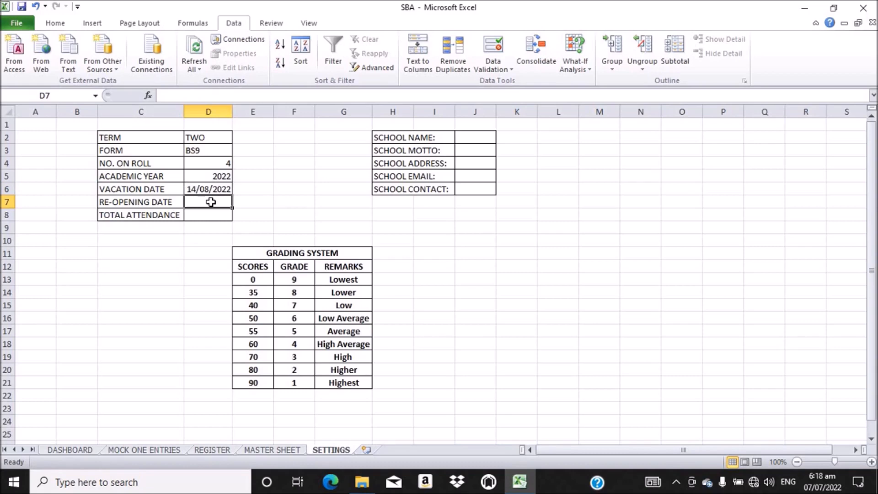
text(12/)
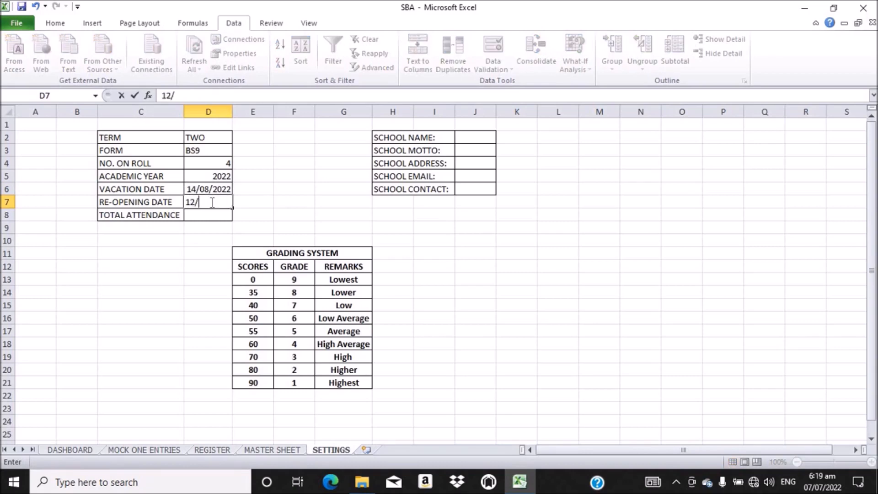
text(09/2022)
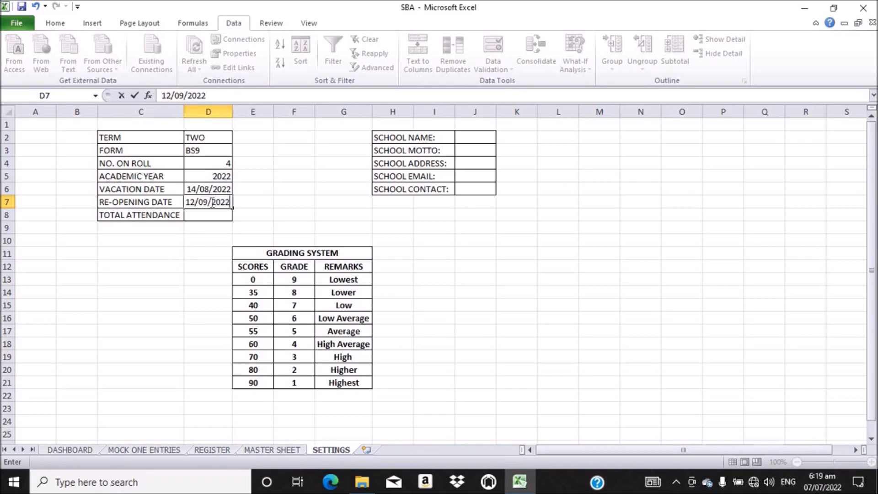
key(Return)
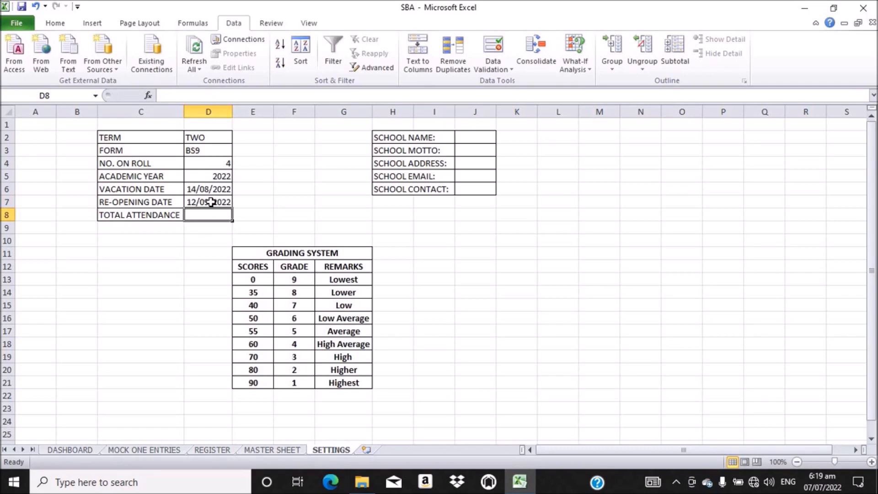
text(40)
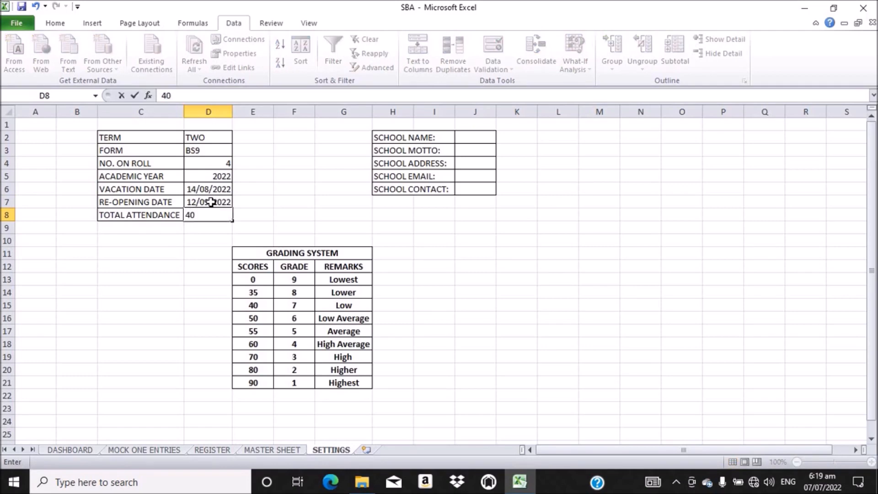
key(Return)
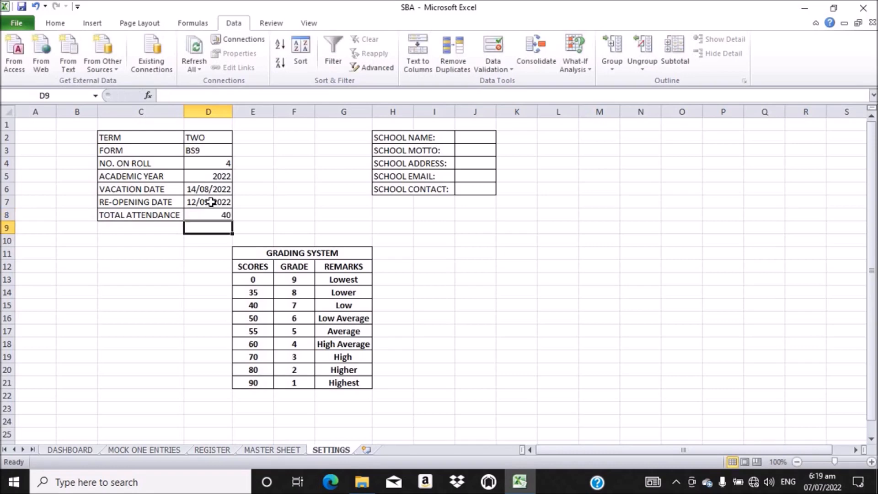
Step: Centre the D2:D8 values both vertically and horizontally
drag(208, 136, 205, 211)
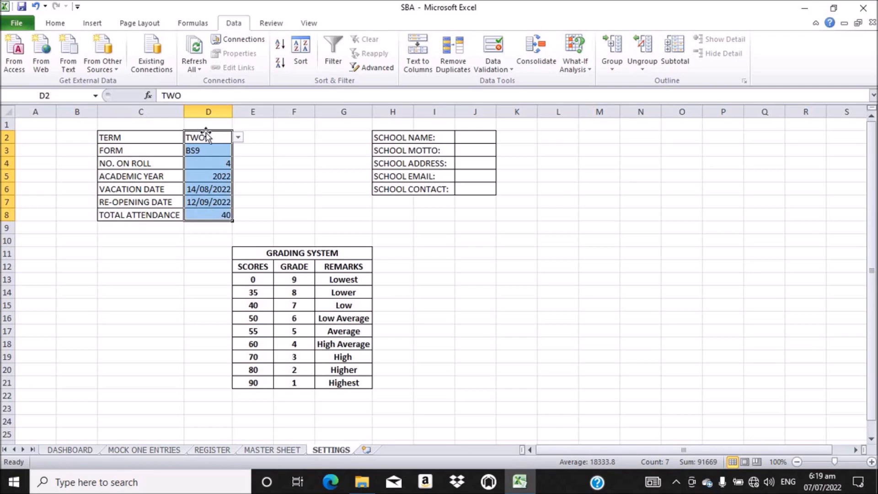
click(56, 23)
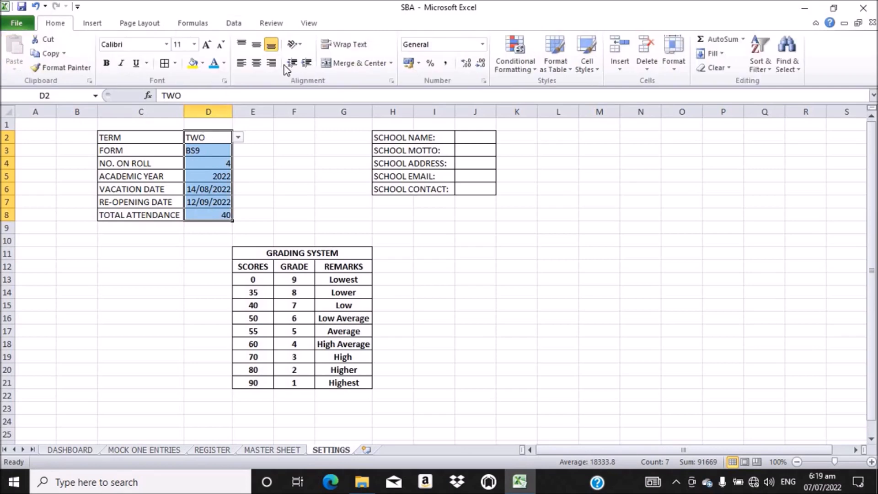
click(258, 66)
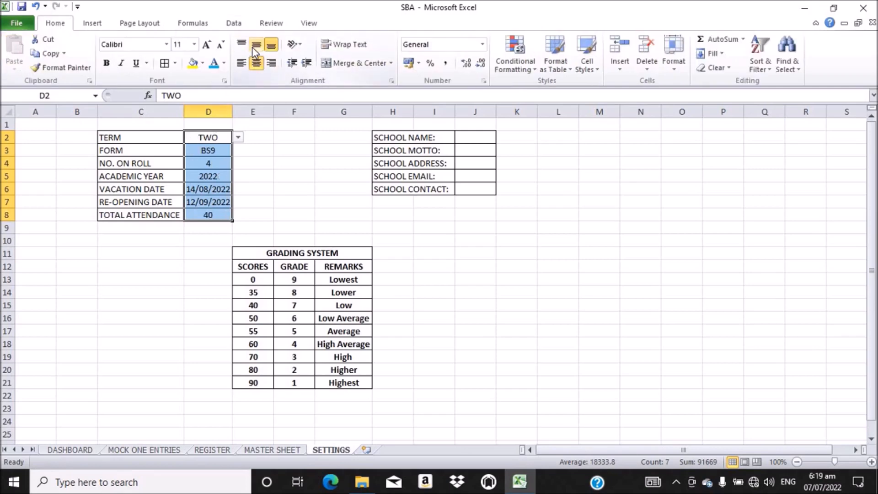
click(258, 50)
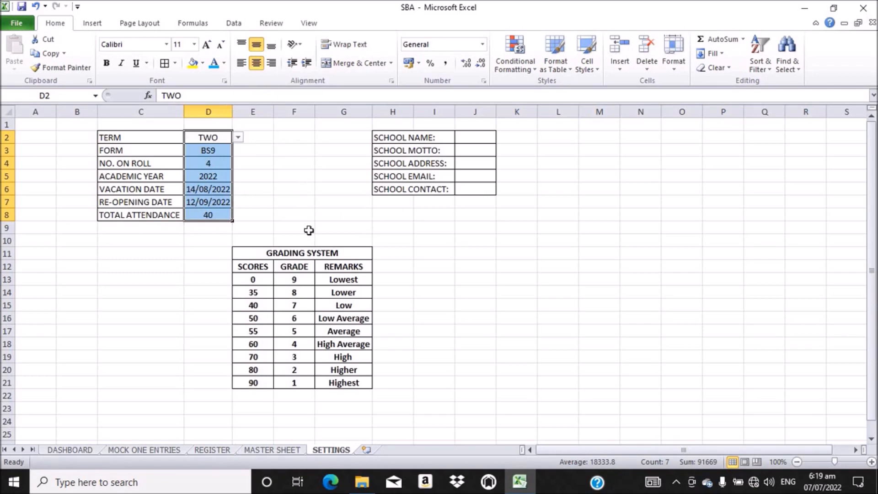
click(469, 139)
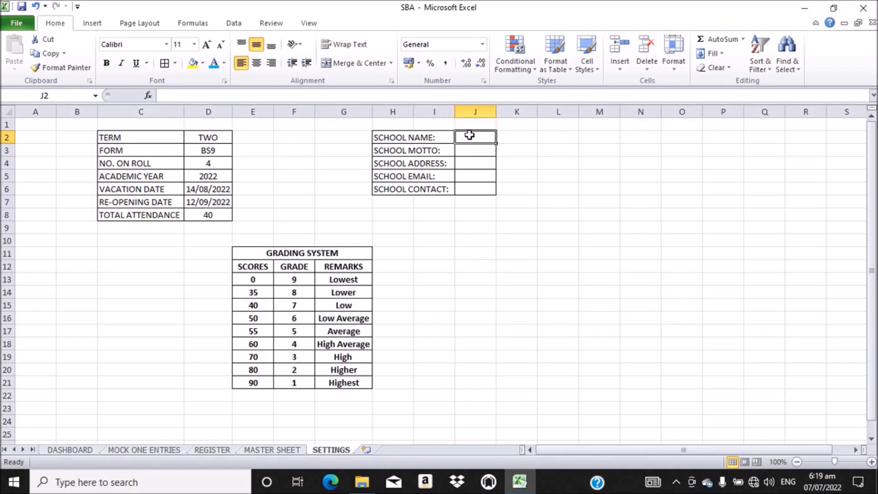
Step: Autofit column H to fit the school detail labels
click(418, 136)
click(399, 136)
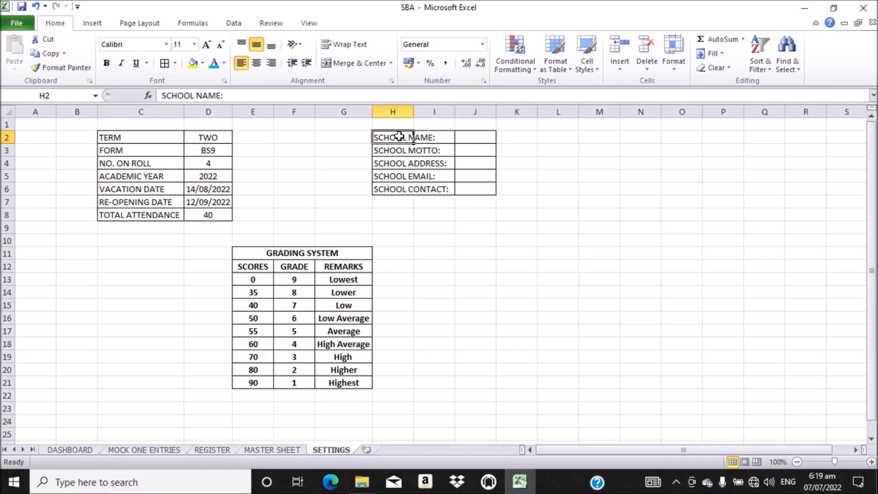
double_click(414, 109)
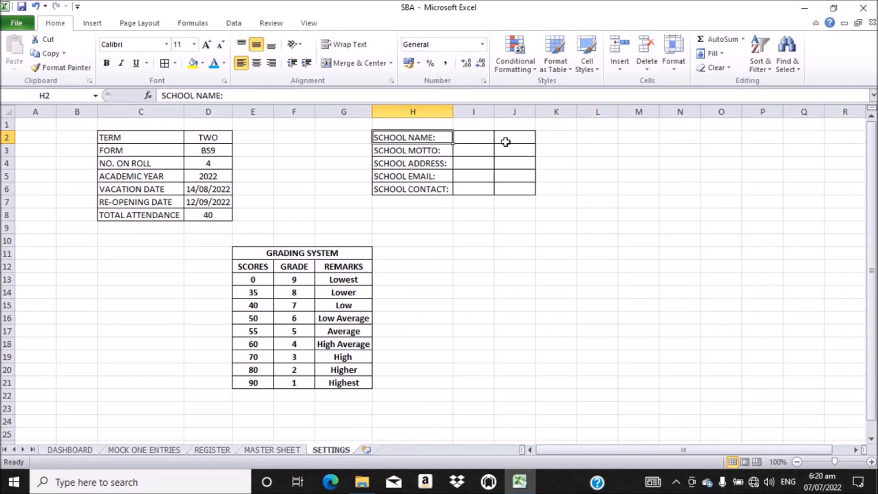
click(481, 139)
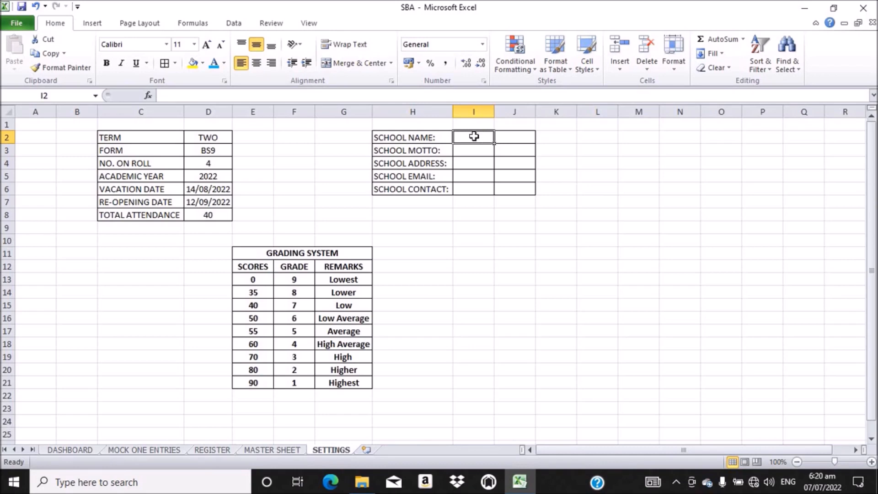
Step: Enter DEMO BASIC SCHOOL as the school name and LEARN HARD as the motto
text(DEMO)
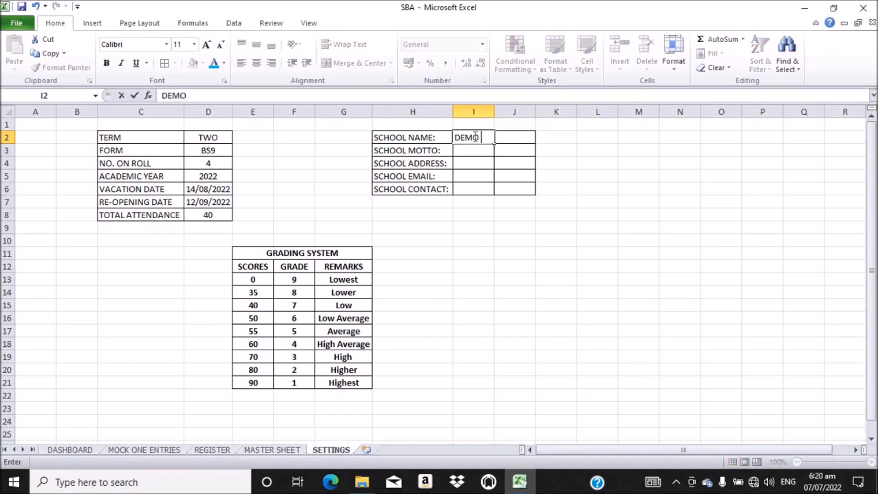
text( BASIC SCHOOL)
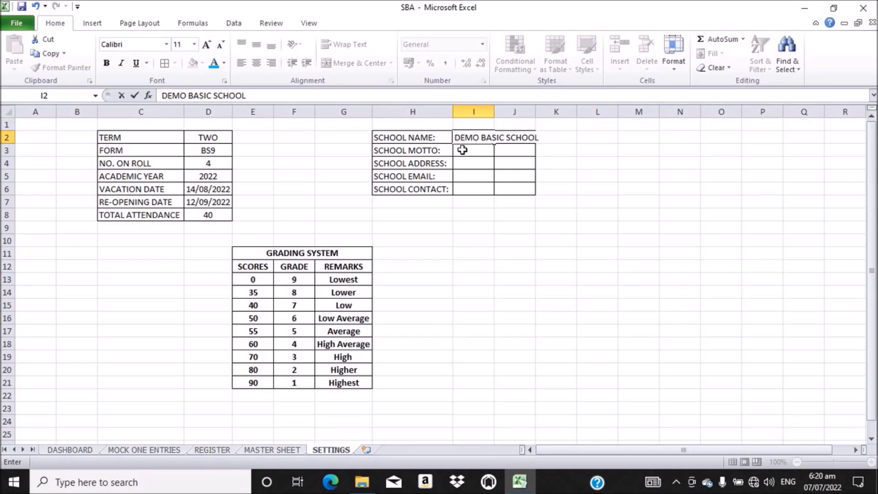
click(460, 153)
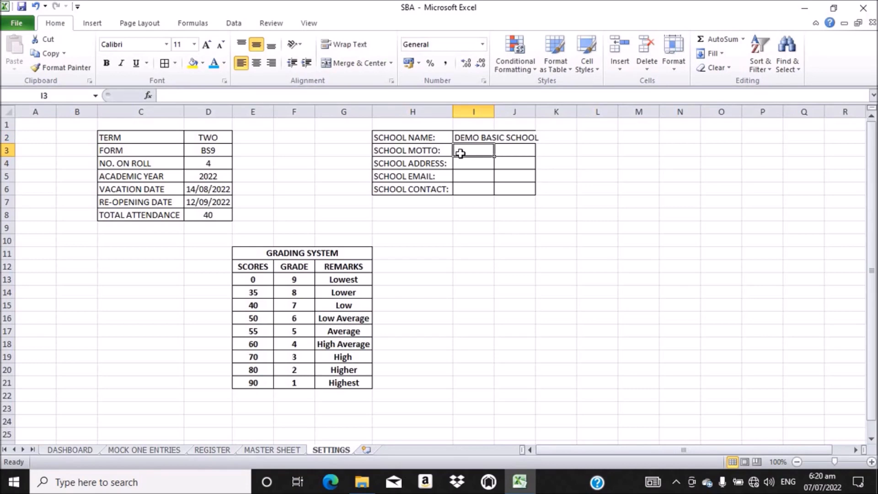
text(L)
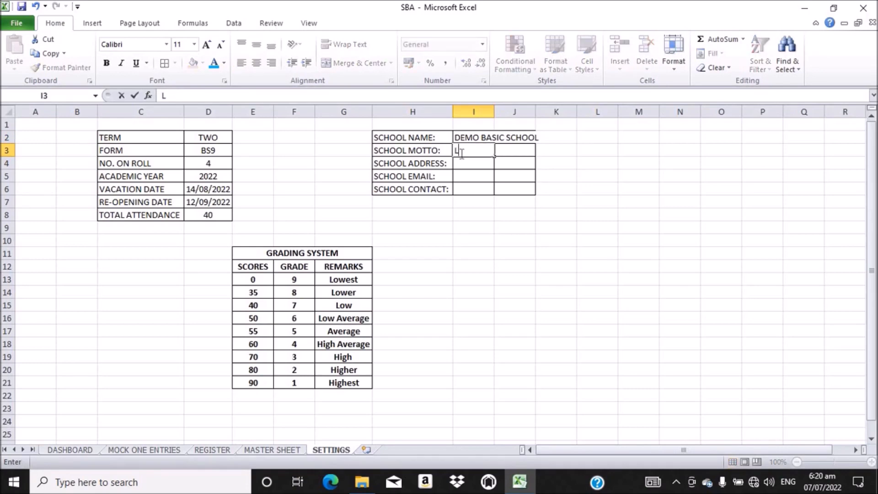
text(EARN HAE)
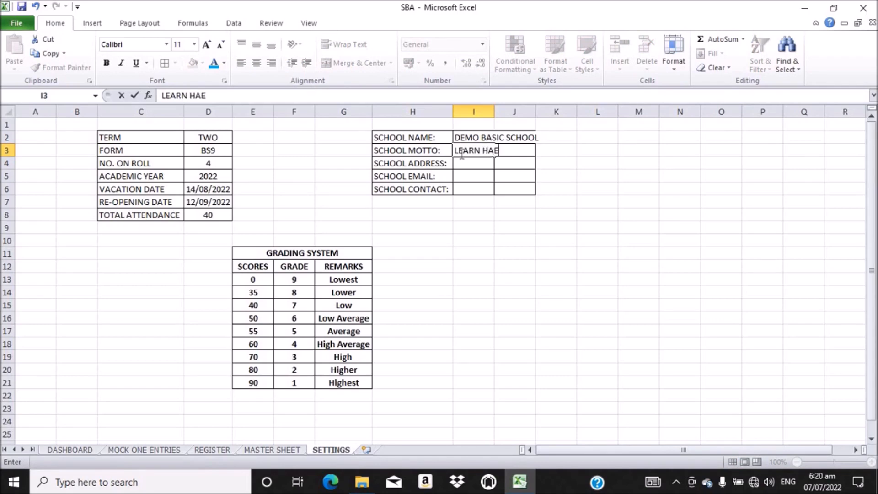
key(BackSpace)
text(RD)
key(Return)
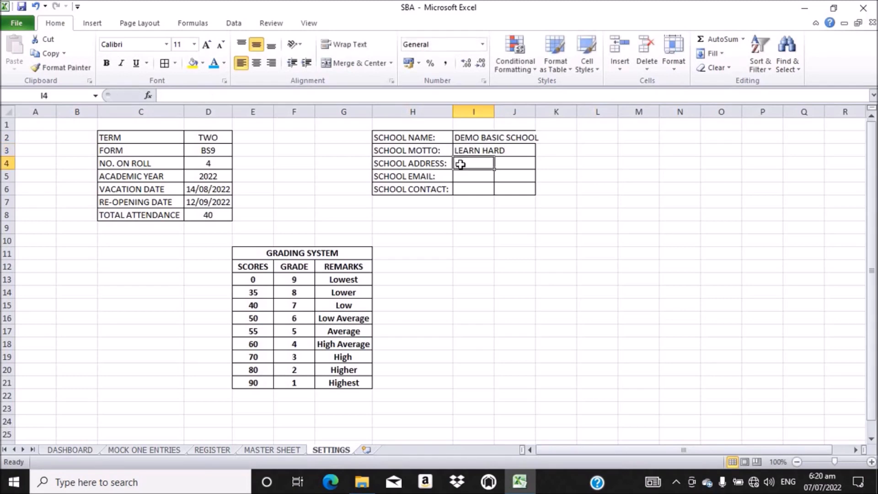
Step: Type the school's P. O. Box postal address beside SCHOOL ADDRESS
text(P)
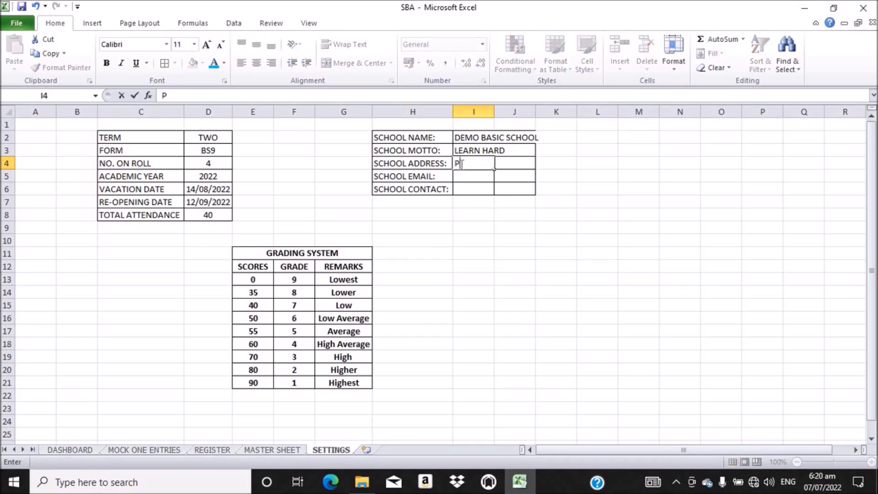
text(. O. BOX)
text(0)
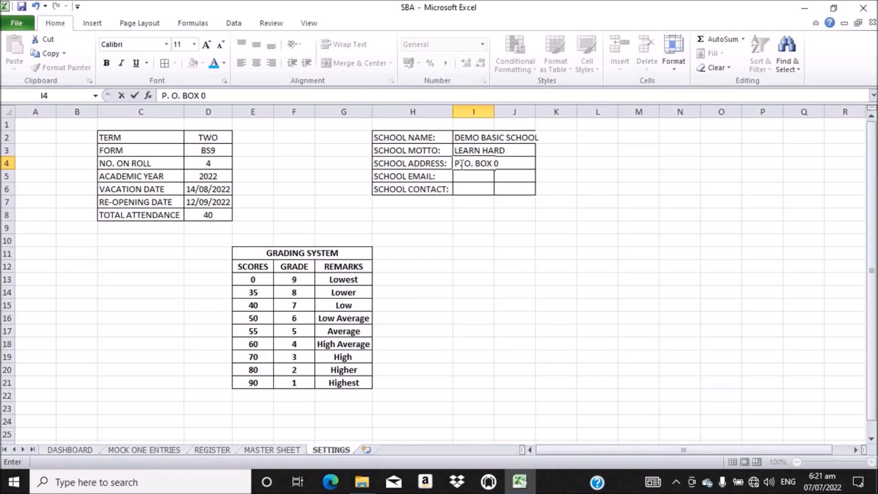
text(.)
key(Return)
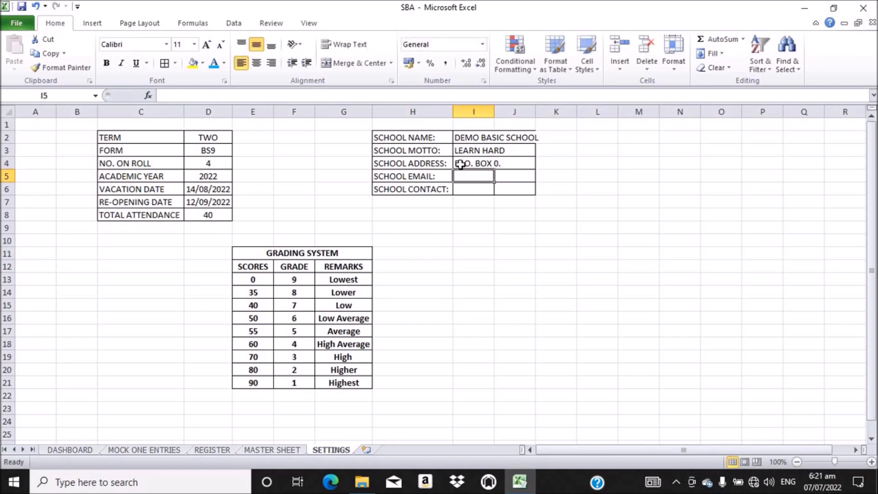
Step: Enter the school's e-mail address in I5 and its contact phone number in I6
text(DE)
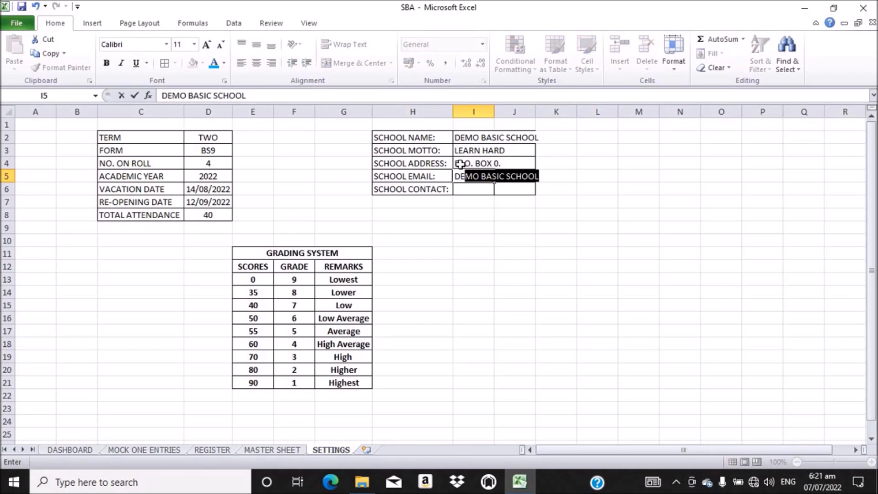
key(BackSpace)
key(BackSpace)
key(BackSpace)
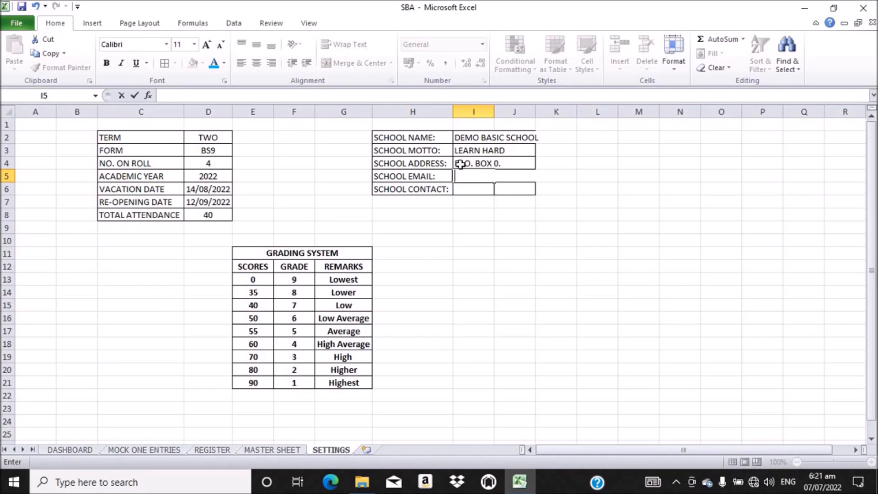
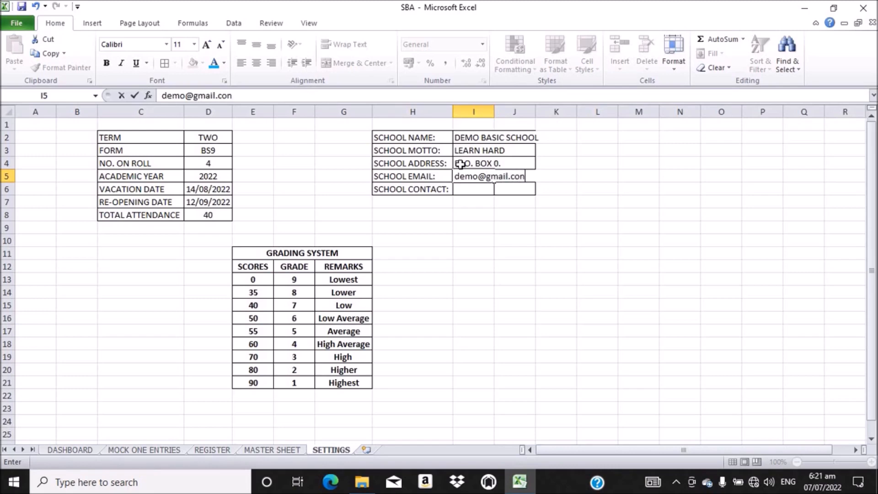
key(Return)
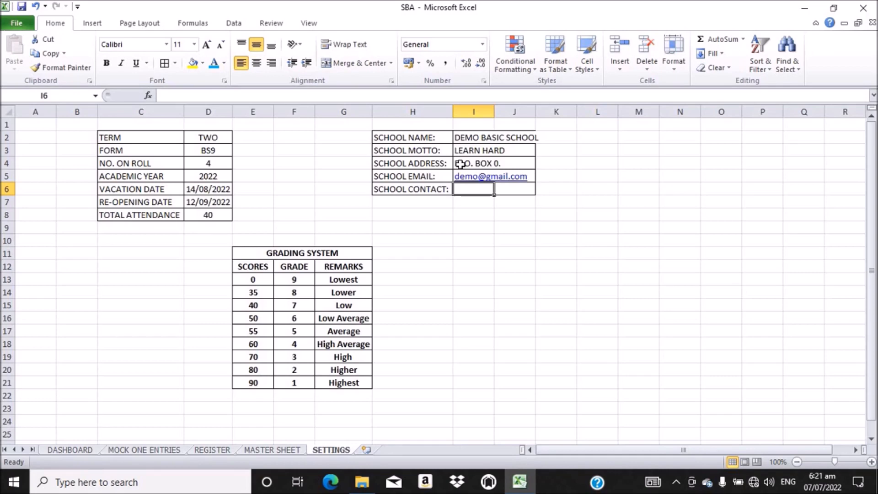
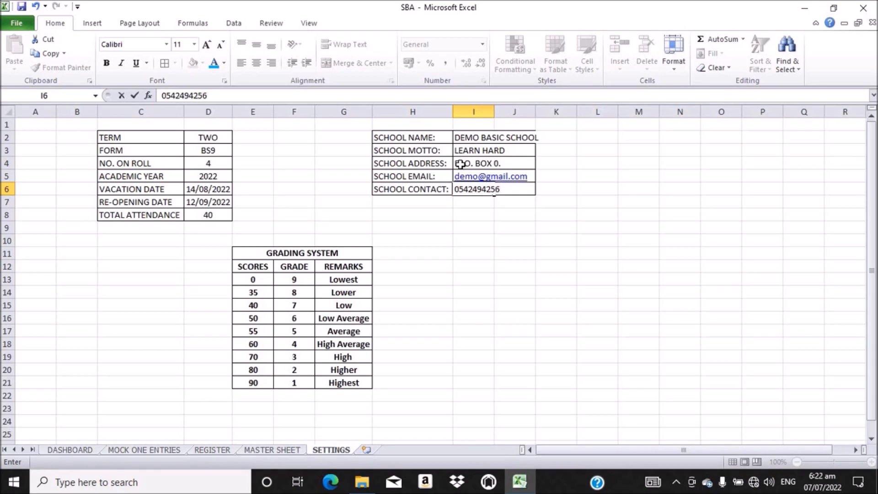
key(Return)
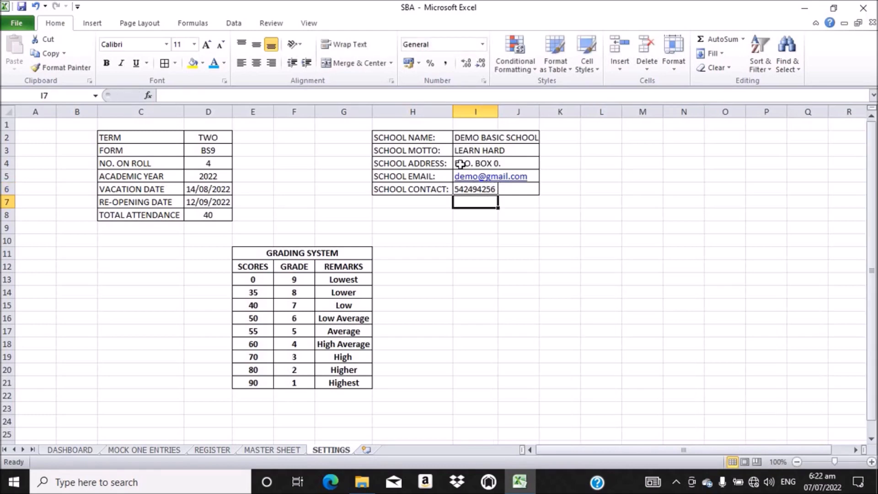
Step: Autofit column I and set the contact number cell I6 to the Text format
double_click(496, 108)
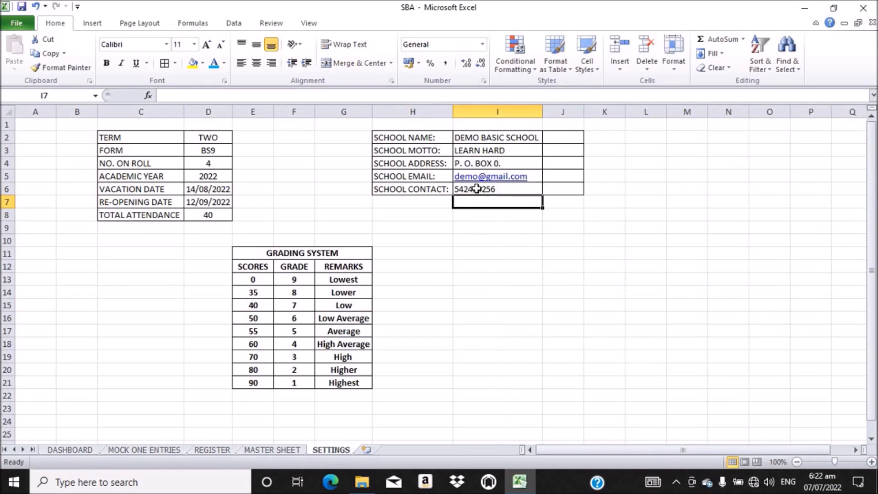
click(476, 188)
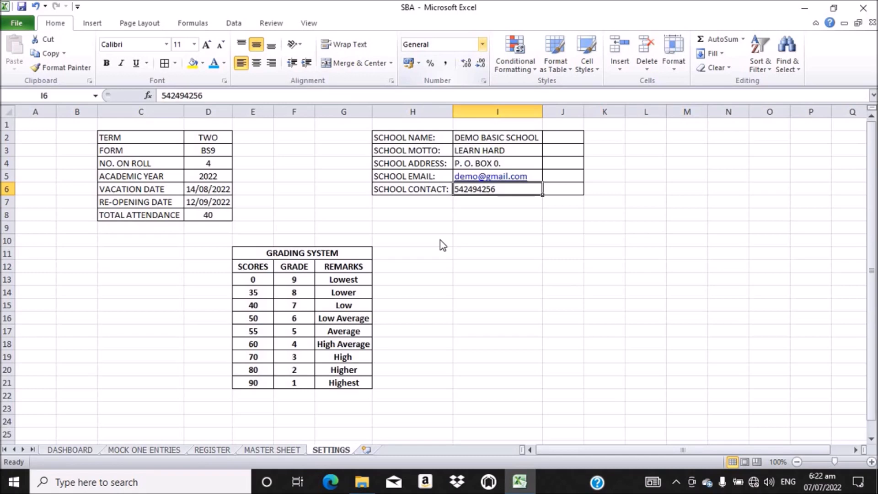
click(483, 44)
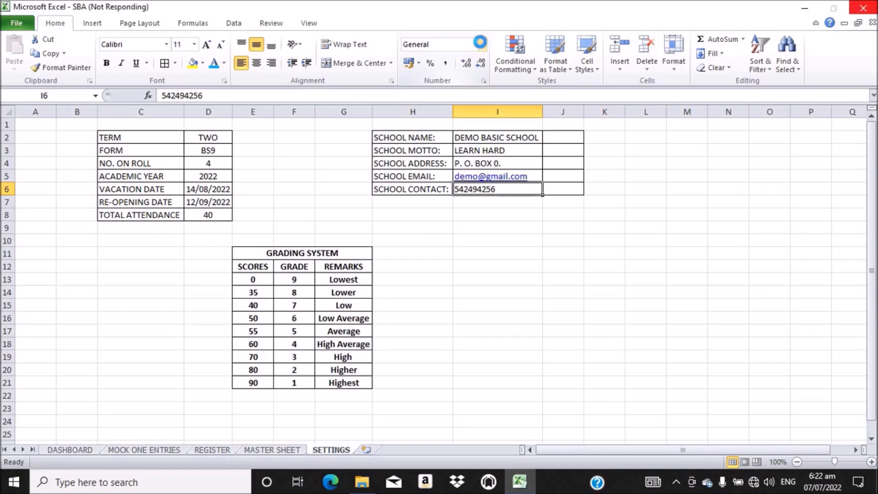
click(482, 44)
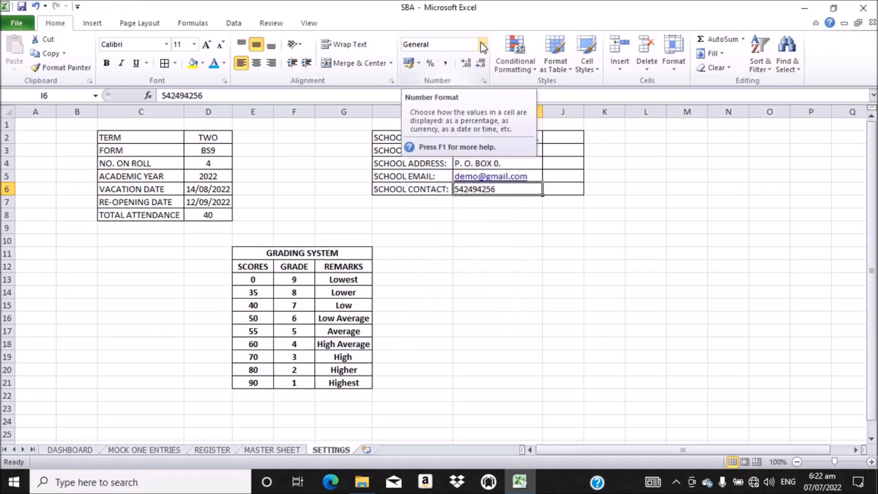
click(482, 44)
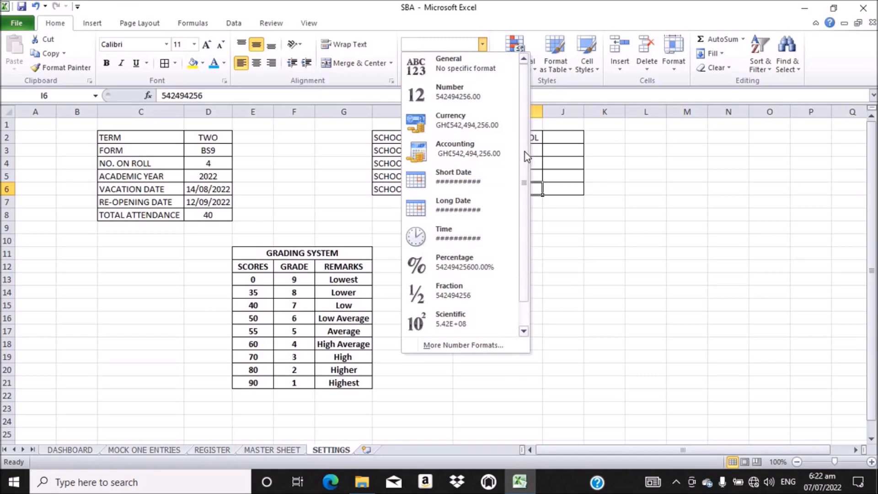
drag(525, 152, 515, 215)
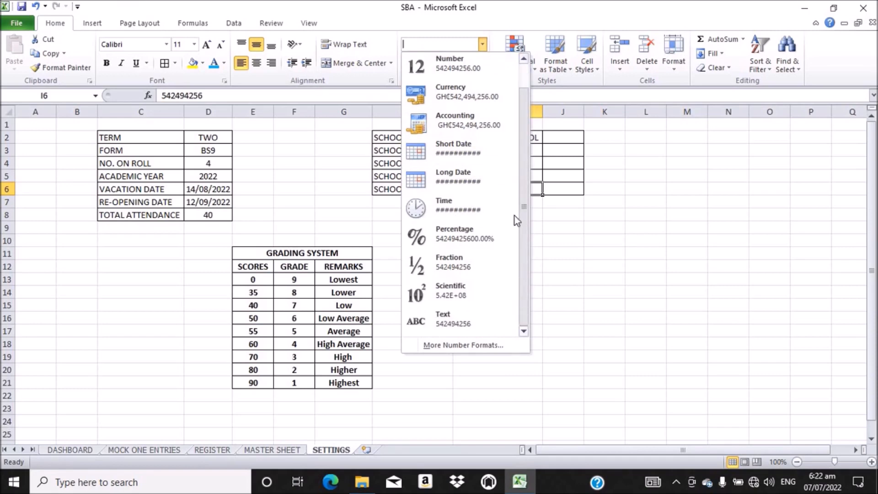
click(437, 323)
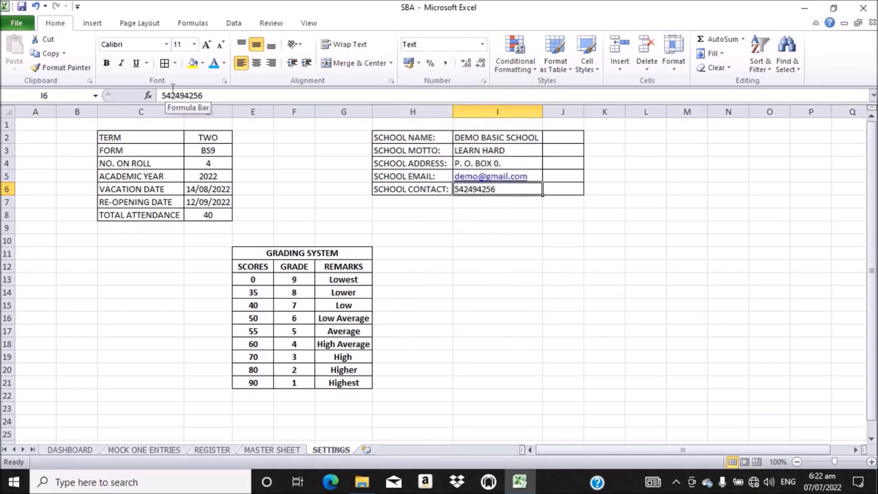
Step: Add the leading 0 to the contact number in I6
click(161, 94)
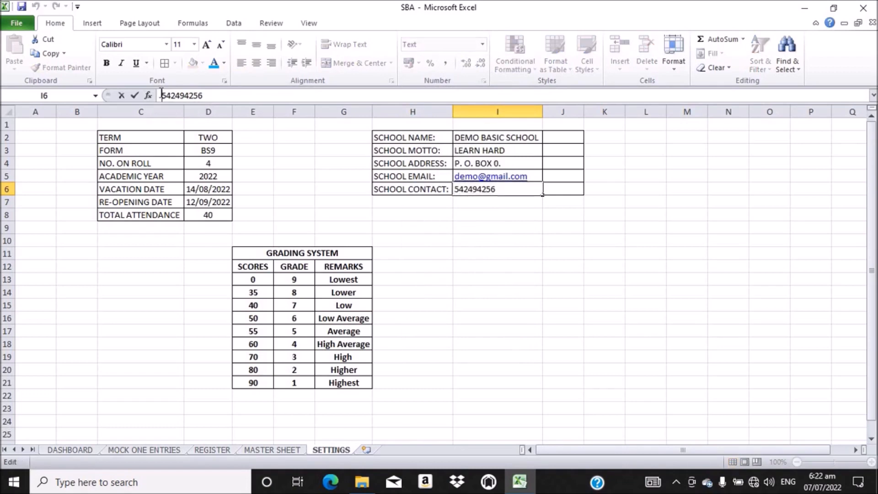
text(0)
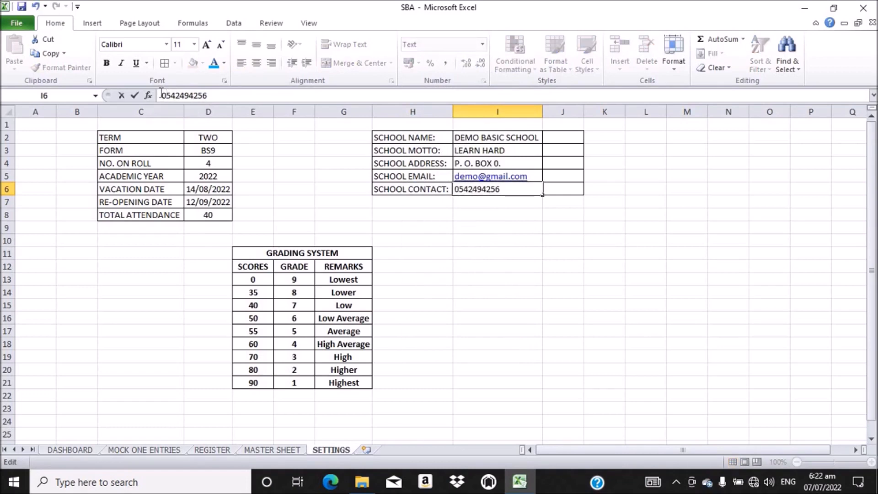
key(Return)
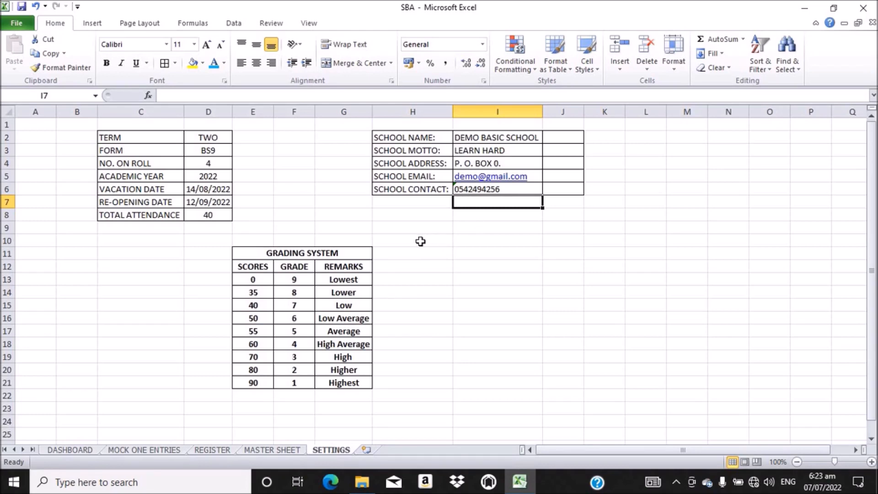
Step: Merge and centre I10:J10 and enter the heading HEADTEACHER'S INFO
drag(420, 241, 486, 239)
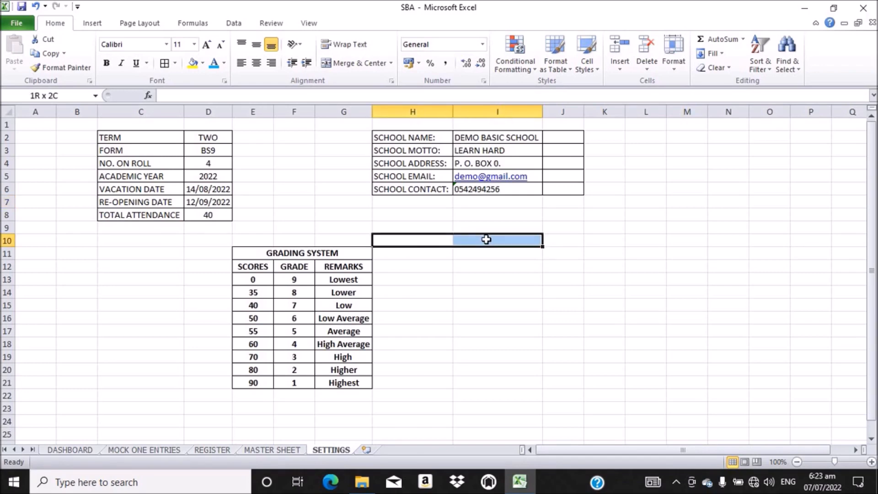
drag(486, 239, 486, 240)
click(506, 280)
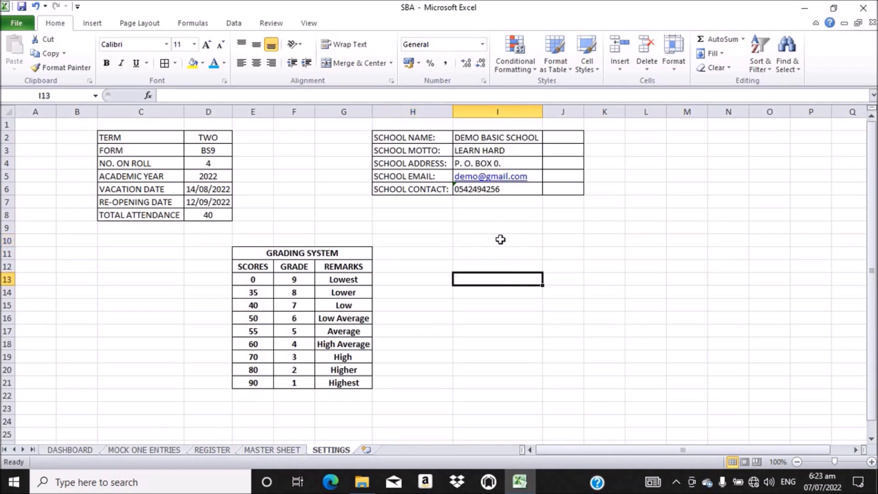
drag(468, 241, 565, 241)
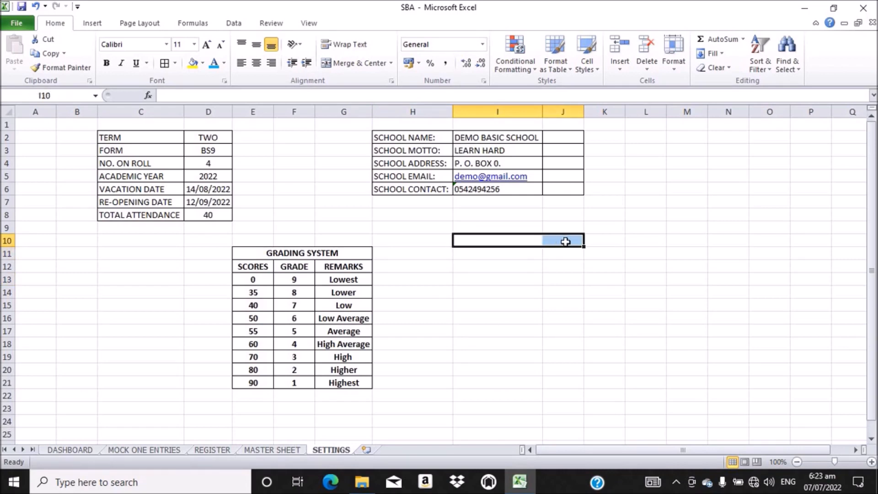
click(358, 62)
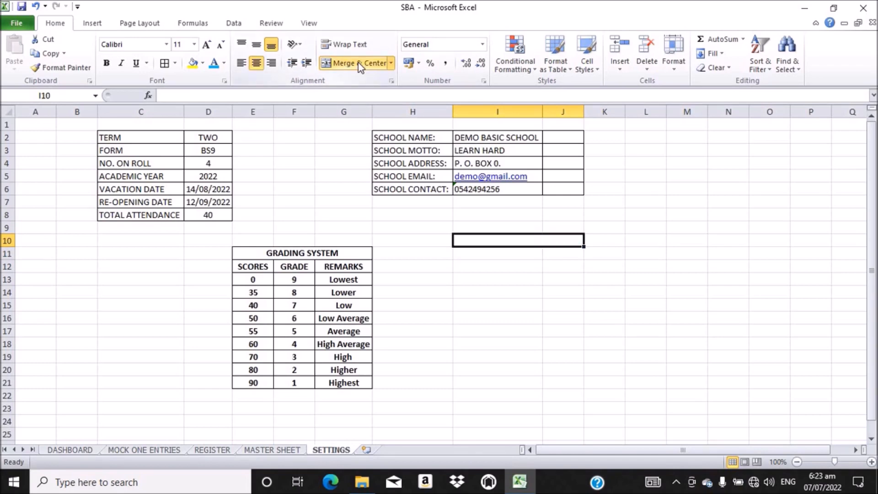
text(HEAD)
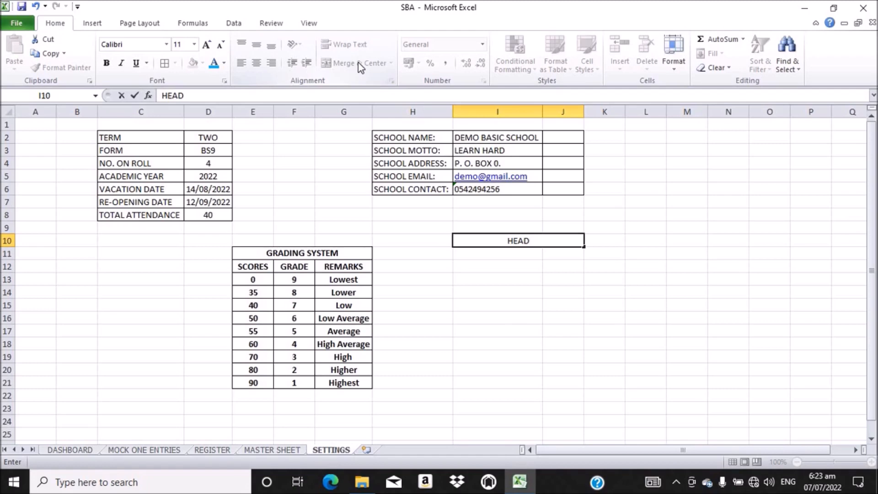
text(TEACHER)
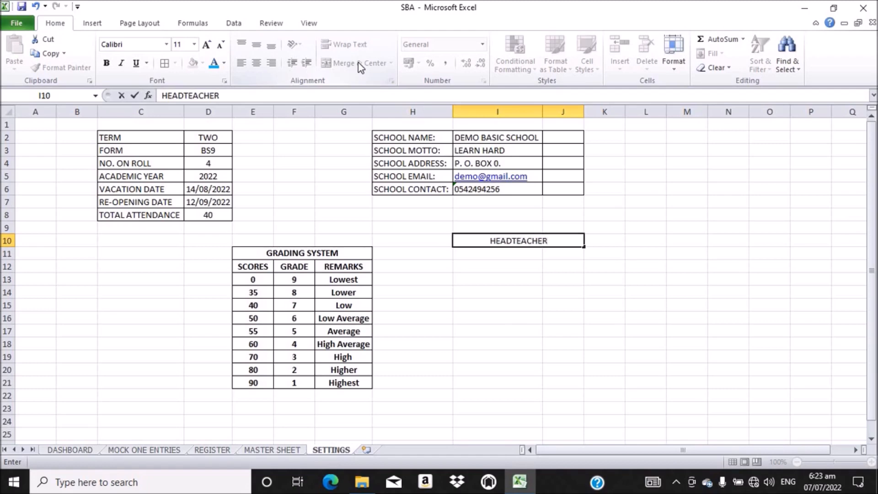
text('S)
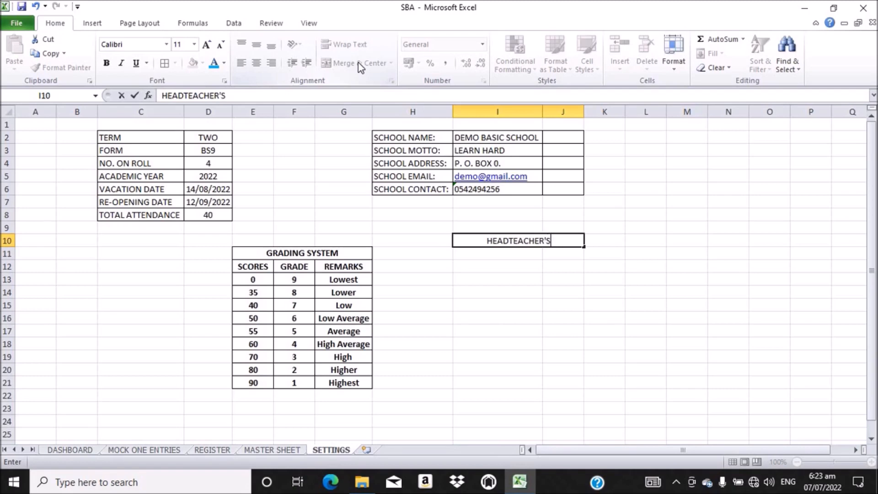
text( IN)
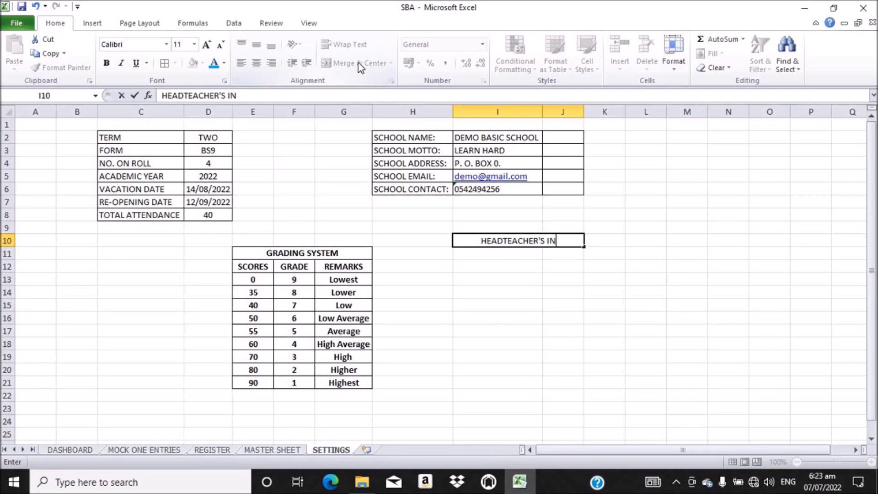
text(FO.)
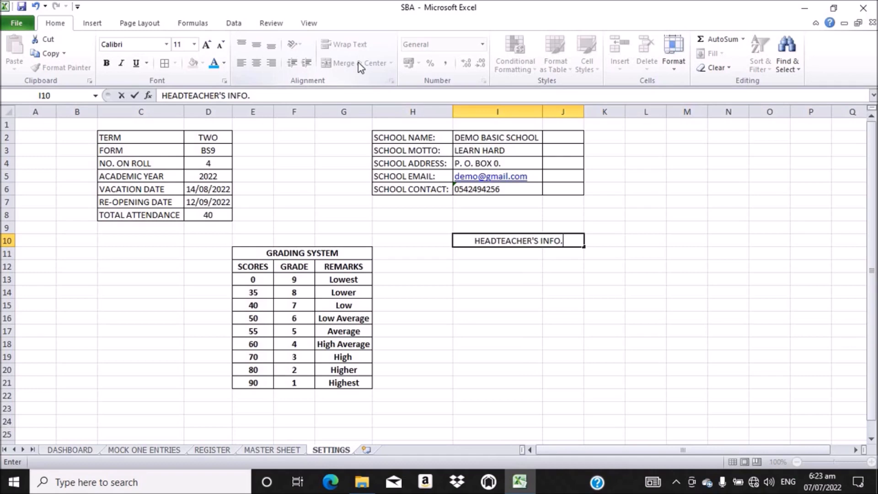
key(Return)
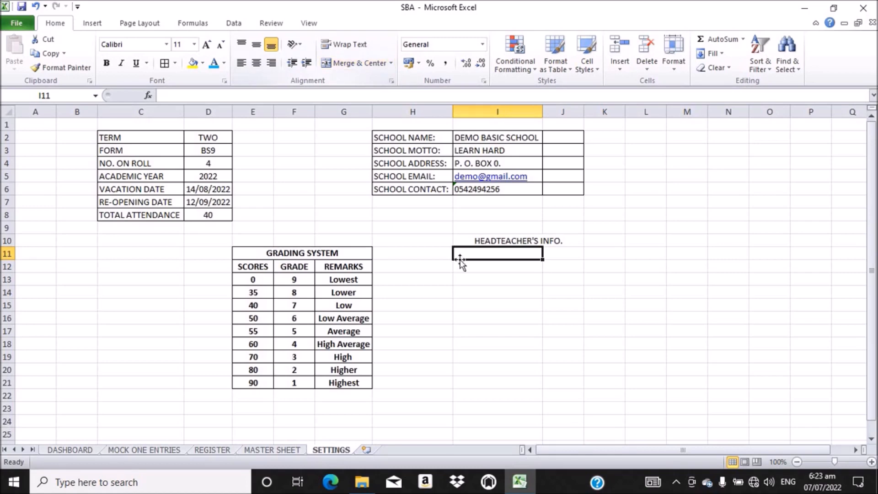
Step: Apply All Borders to the headteacher block I10:J12
click(466, 240)
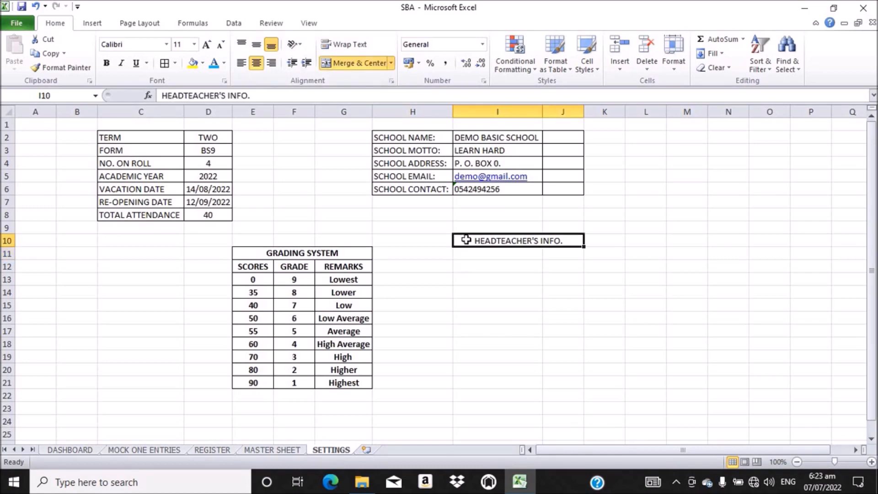
drag(466, 240, 471, 262)
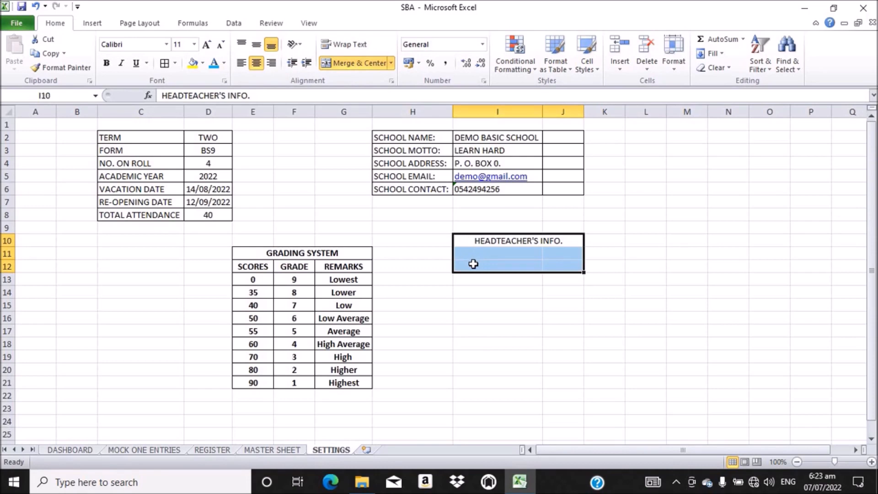
click(164, 63)
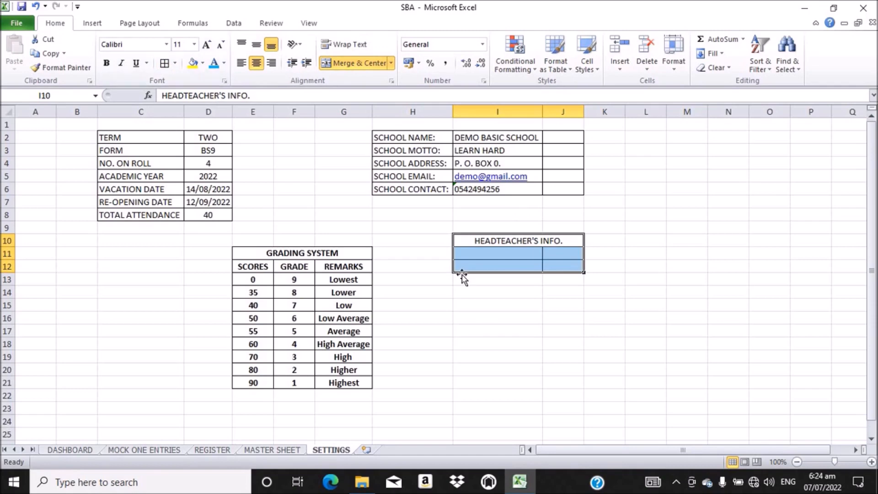
click(462, 293)
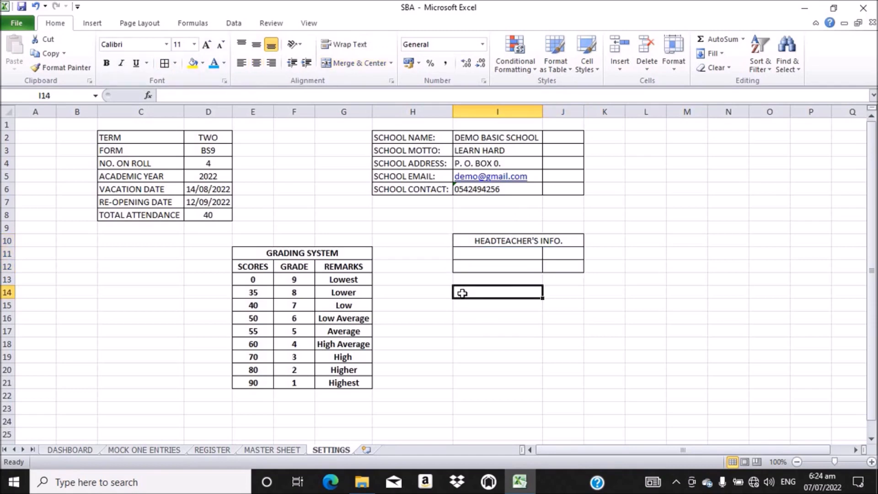
Step: Merge and centre I14:J14 and enter the heading FORM TEACHER'S INFO
drag(462, 294, 551, 292)
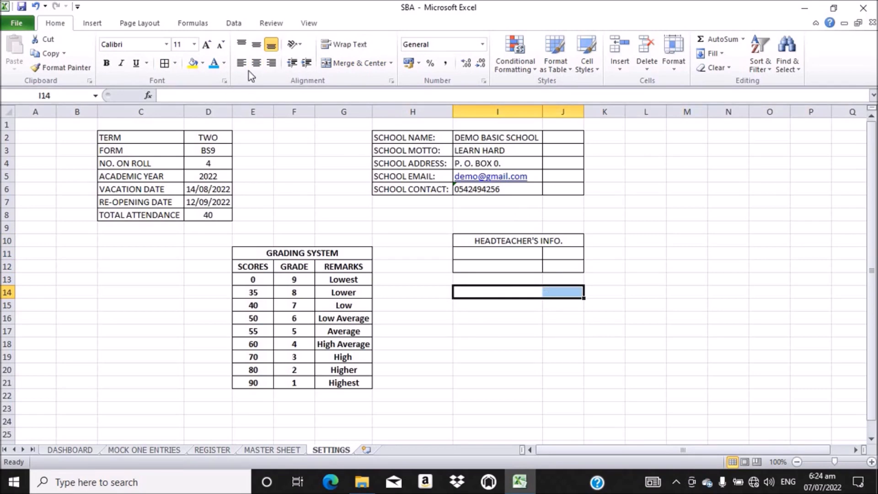
click(359, 61)
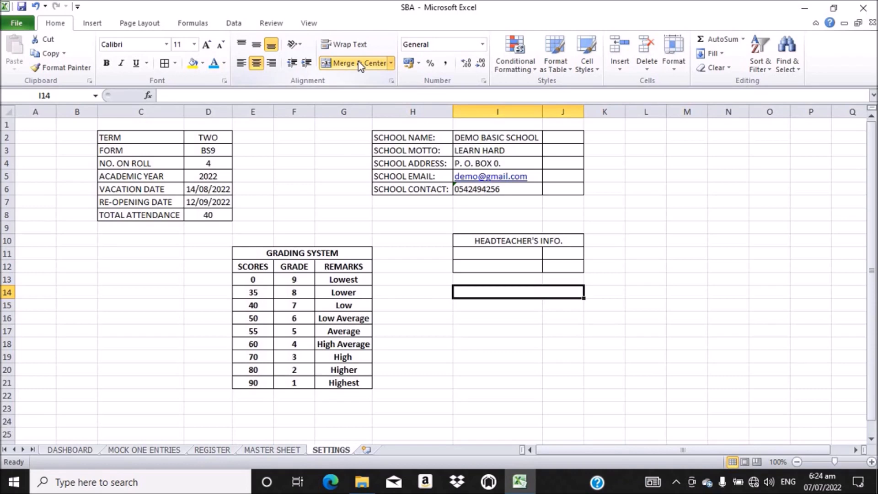
text(F)
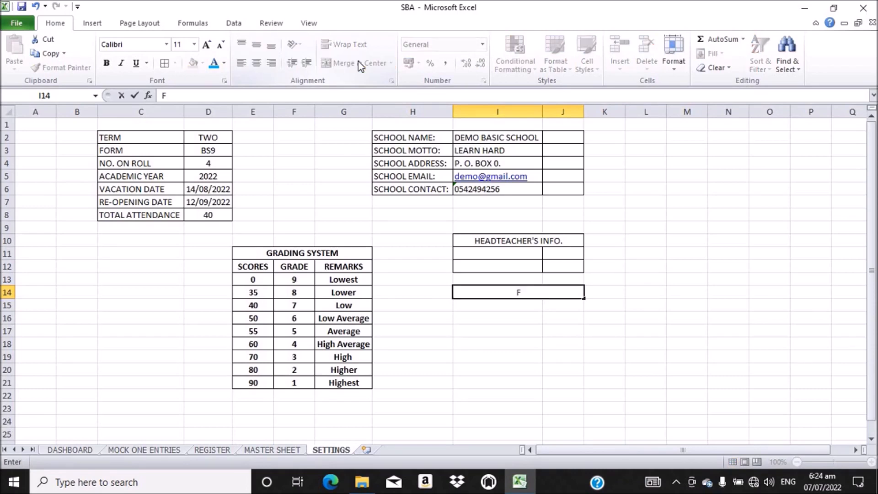
text(ORM TEAC)
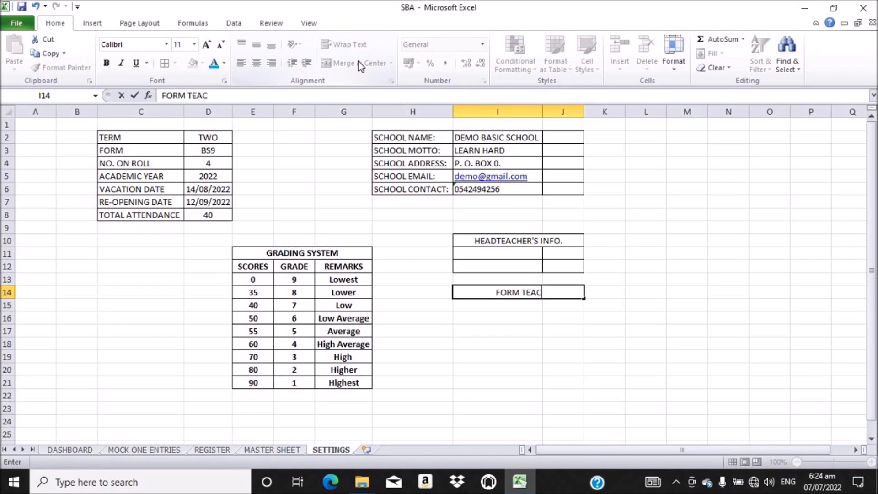
text(HER)
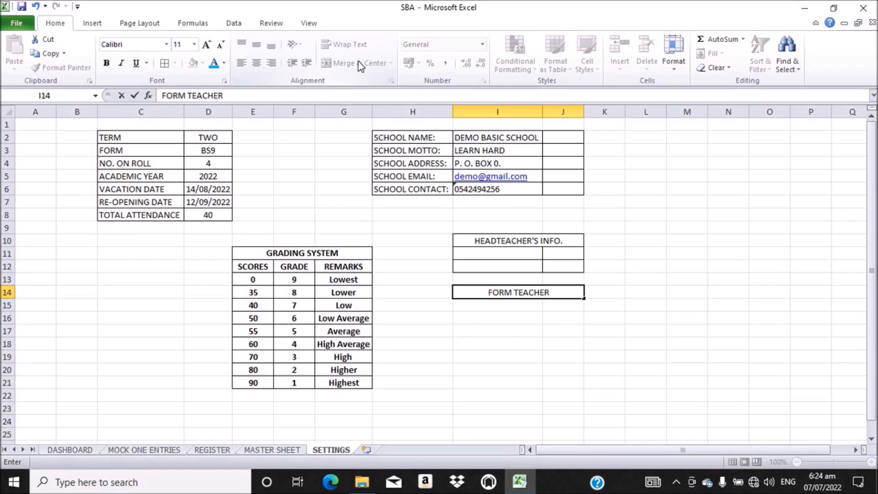
text('S)
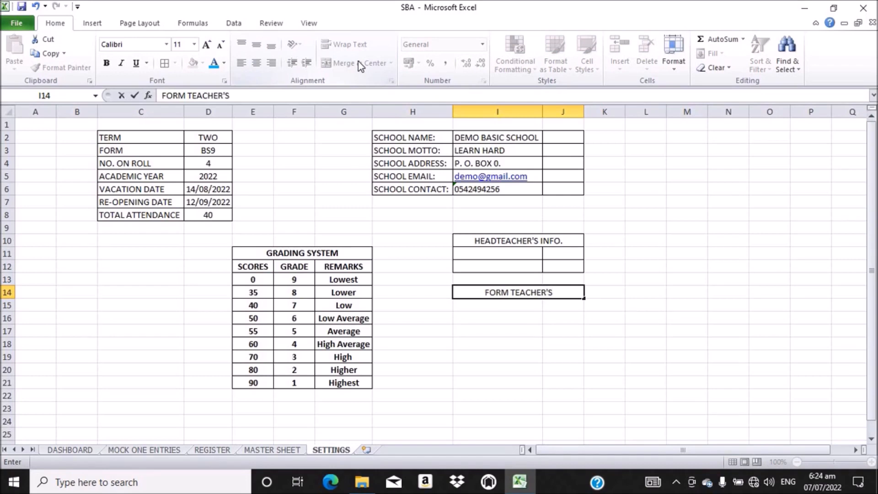
text( INFO)
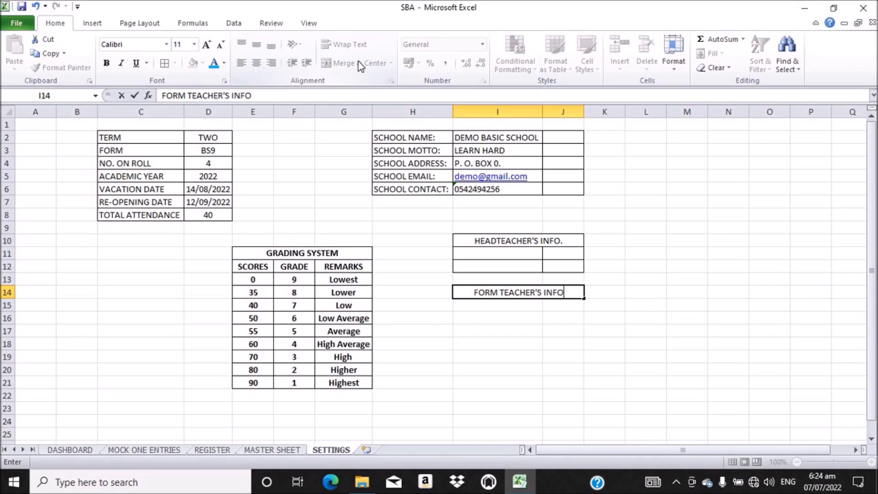
text(.)
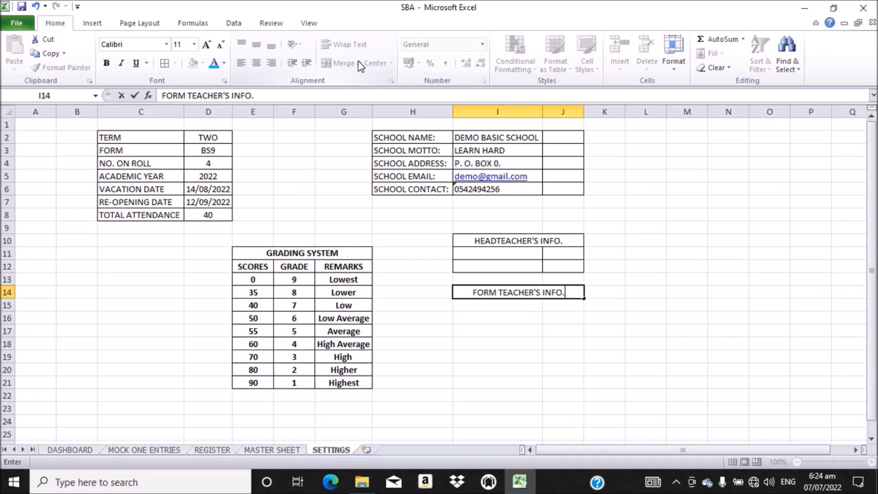
key(Return)
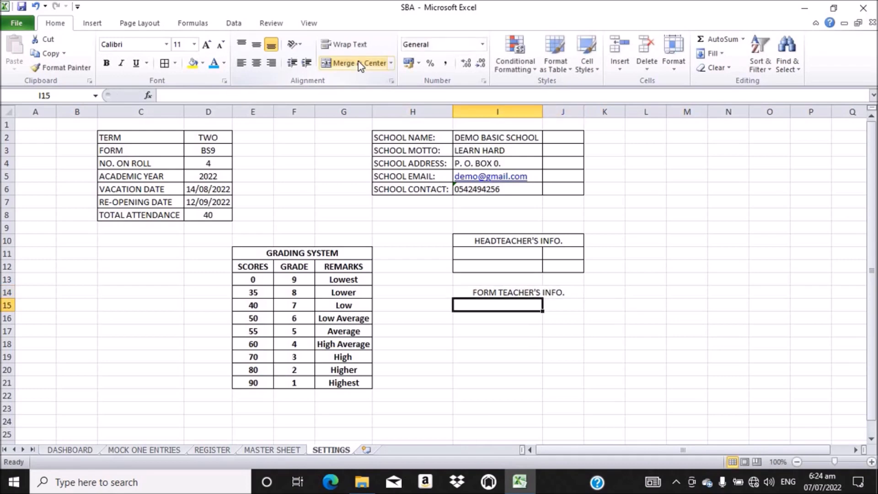
Step: Apply All Borders to the form teacher block I14:J16
click(476, 290)
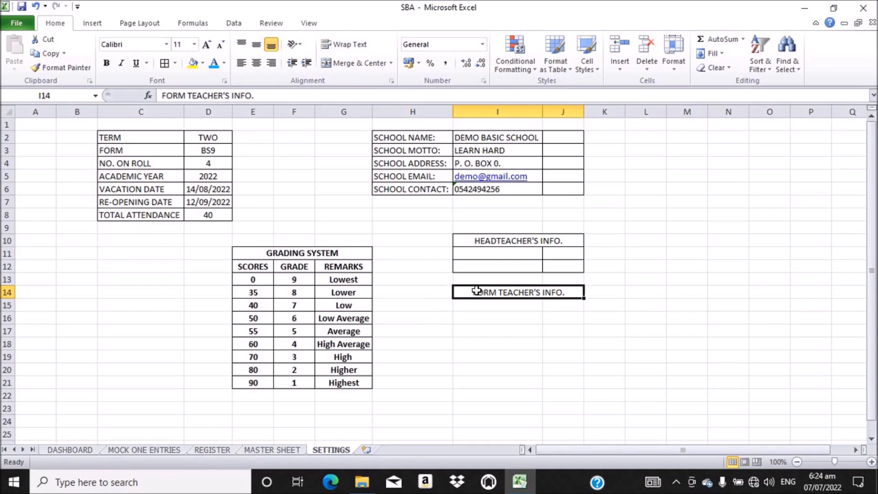
drag(477, 290, 488, 328)
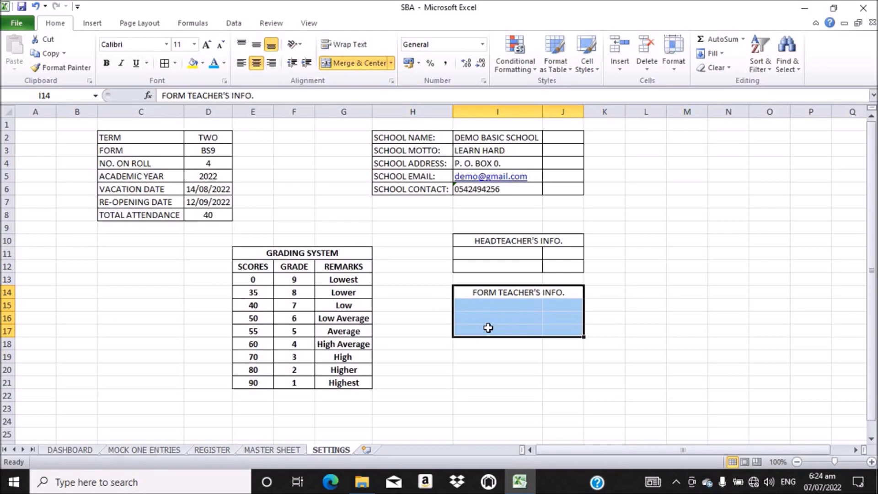
click(472, 293)
drag(471, 293, 473, 314)
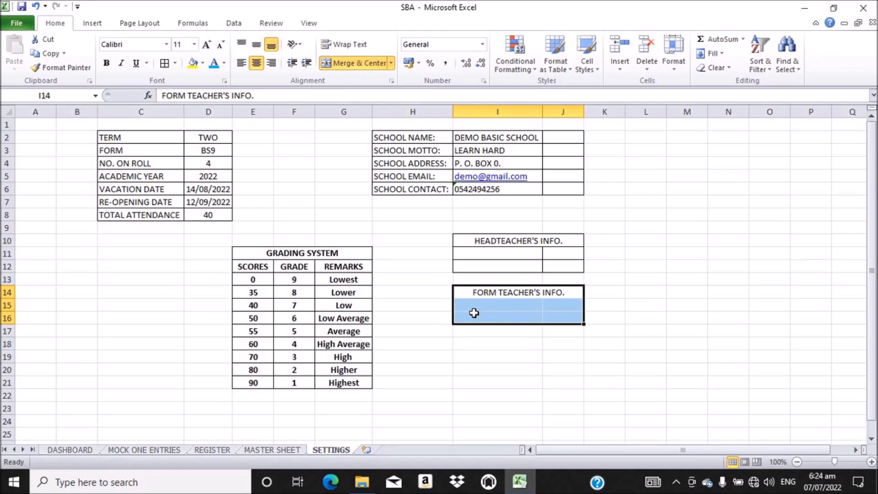
click(164, 64)
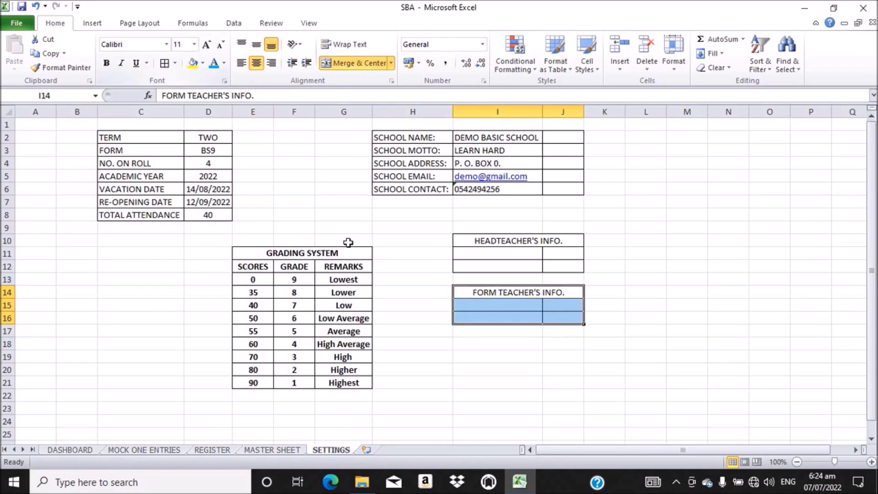
click(471, 256)
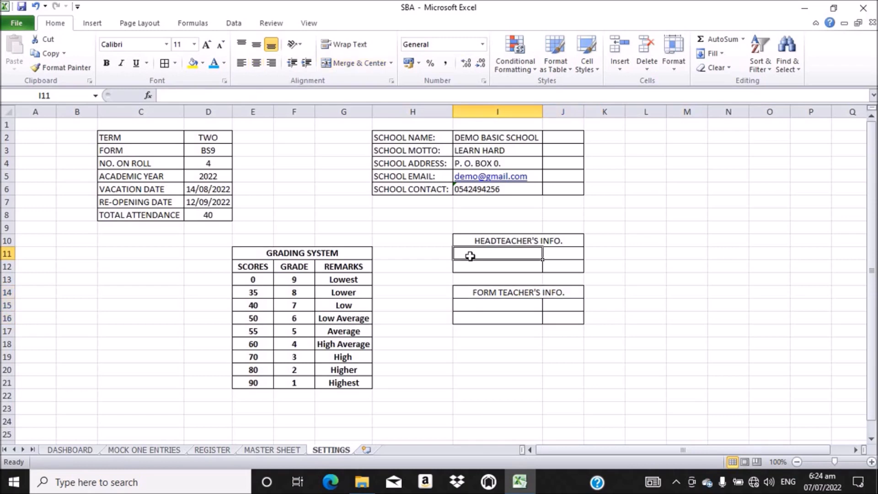
Step: Enter NAME in I11, CONTACT in I12, NAME in I15 and CONTACT in I16
text(NAME)
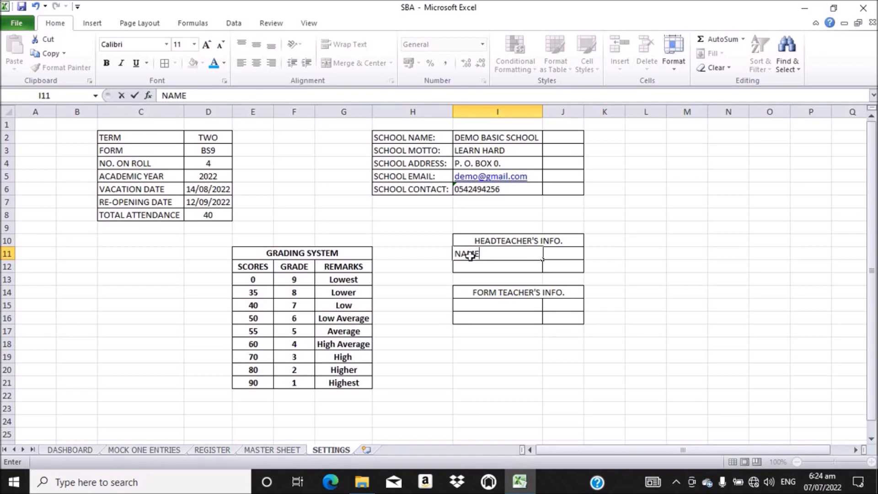
key(Return)
text(CON)
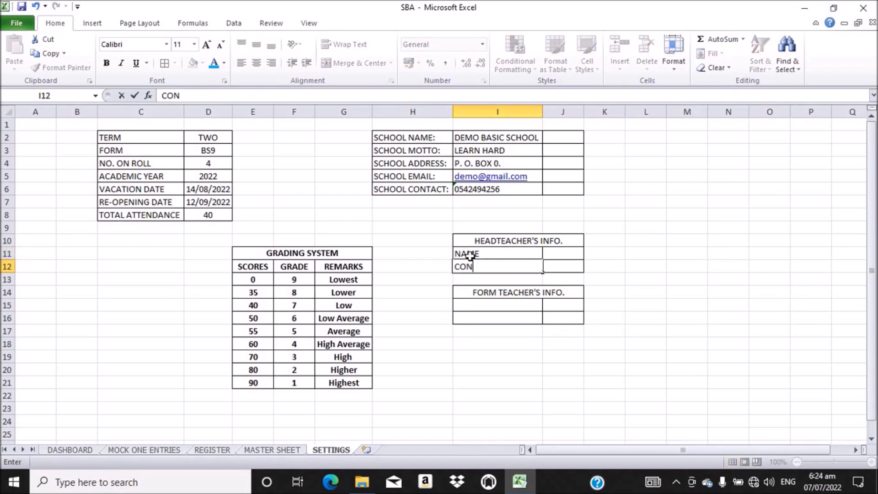
text(TACT)
click(475, 307)
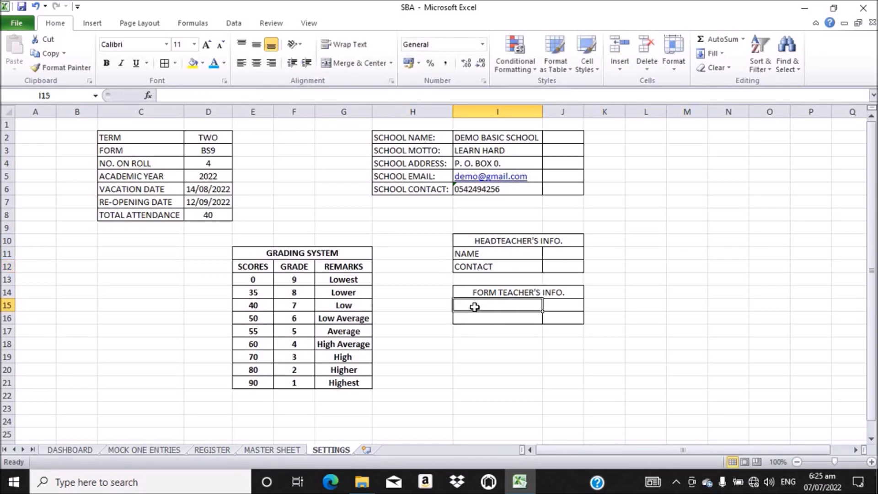
text(NAME)
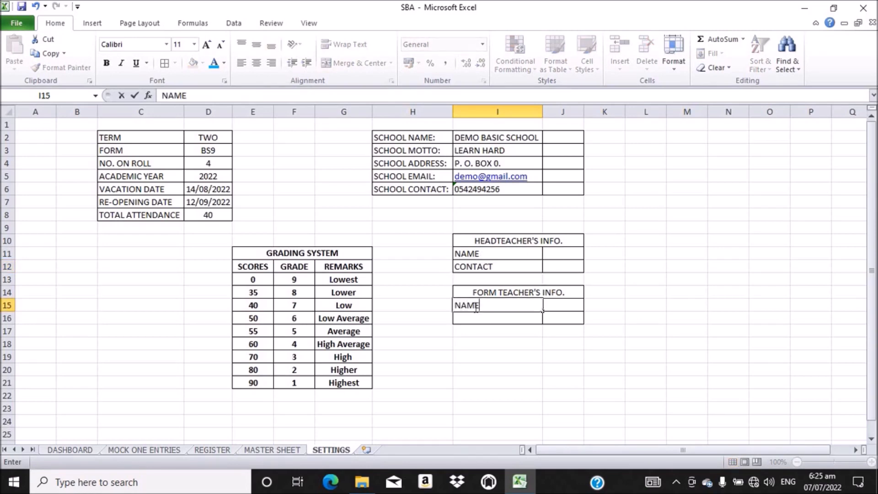
click(484, 318)
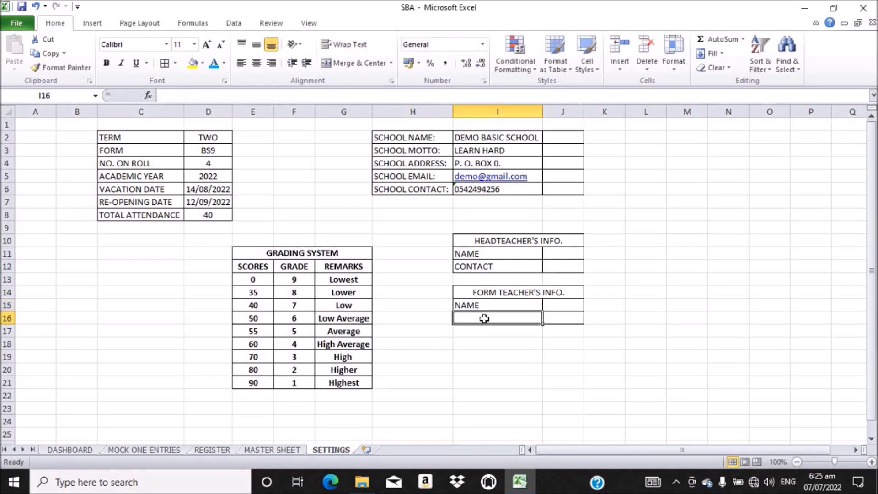
text(CON)
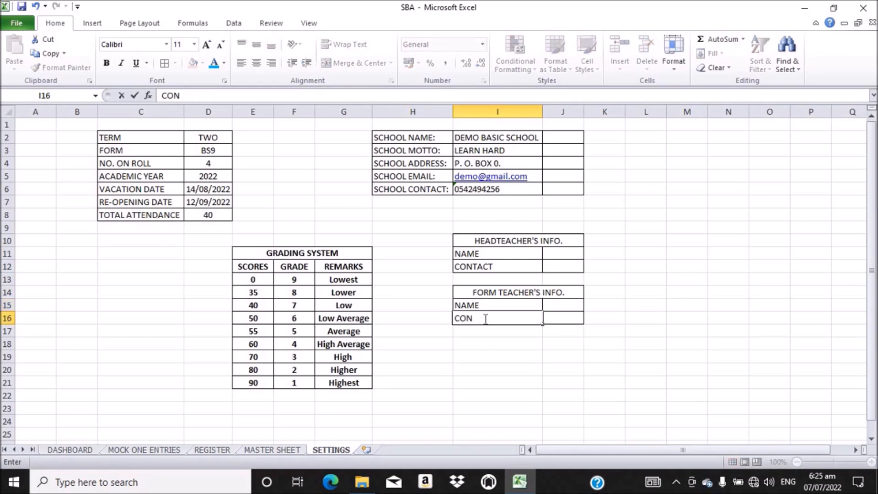
text(TACT)
Step: Format the contact value cells J12 and J16 as Text
click(559, 255)
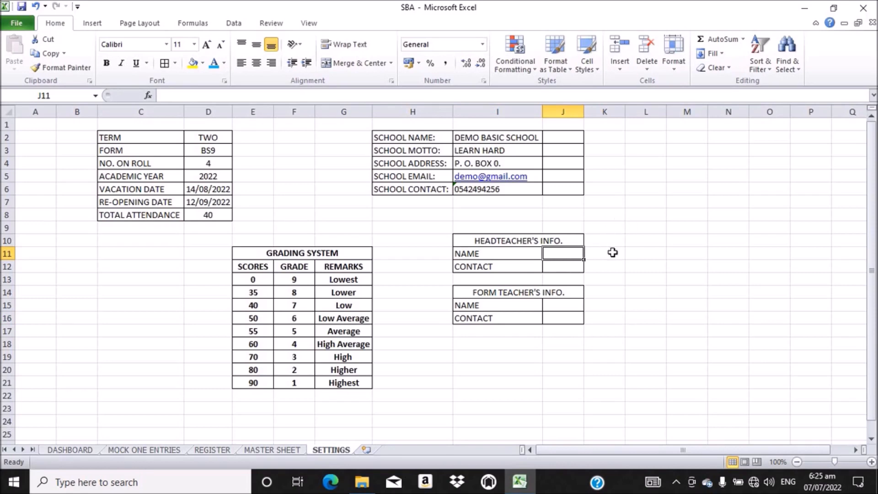
click(568, 269)
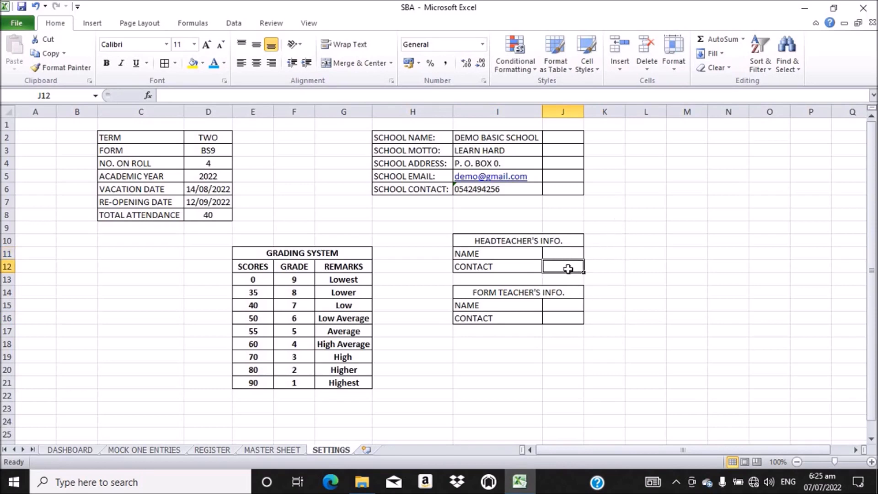
ctrl+click(560, 317)
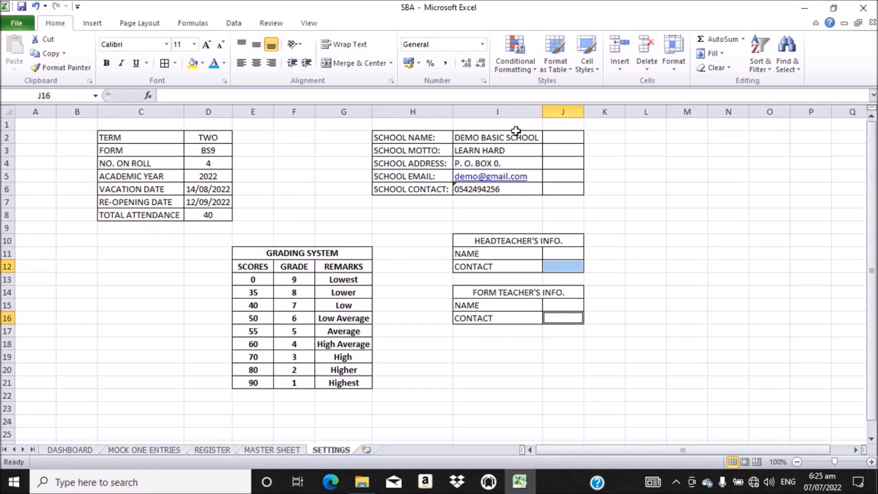
click(482, 45)
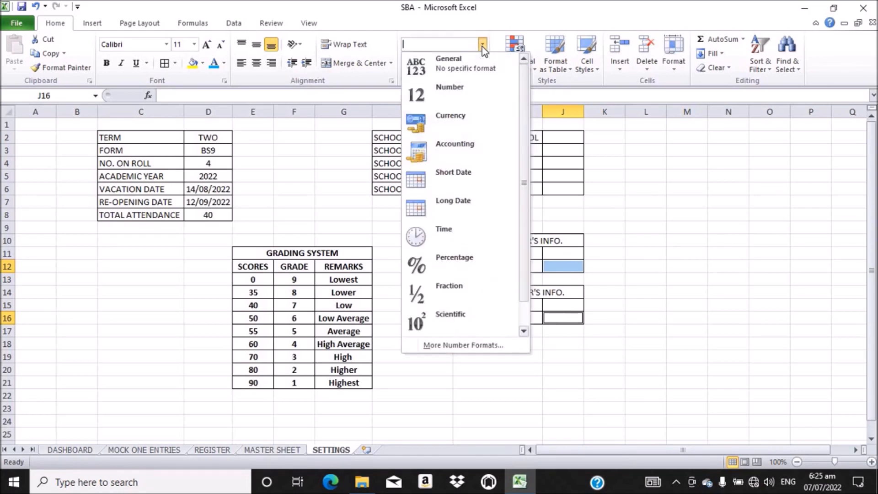
scroll(523, 180, down, 1)
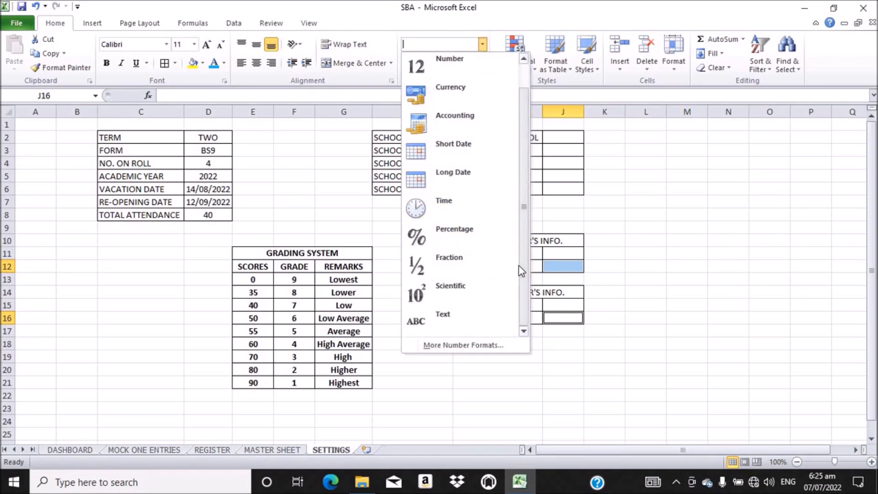
click(453, 319)
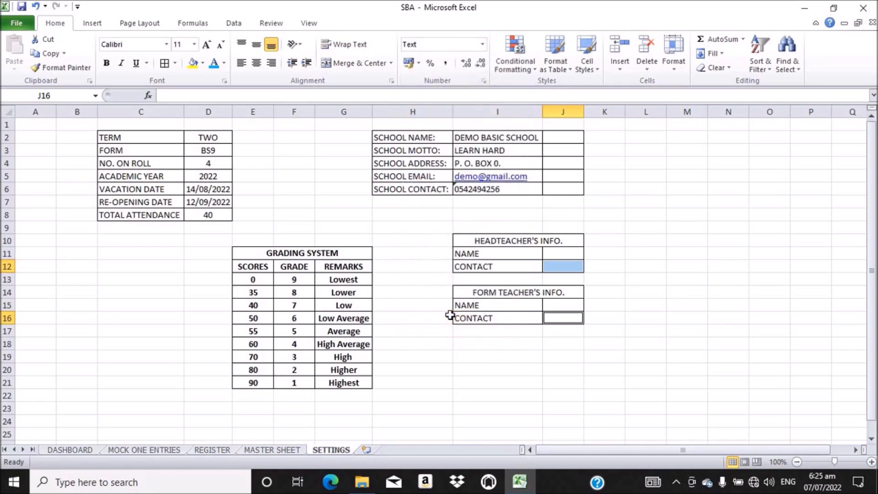
Step: Widen column J on the SETTINGS sheet, then return to the MASTER SHEET
click(611, 266)
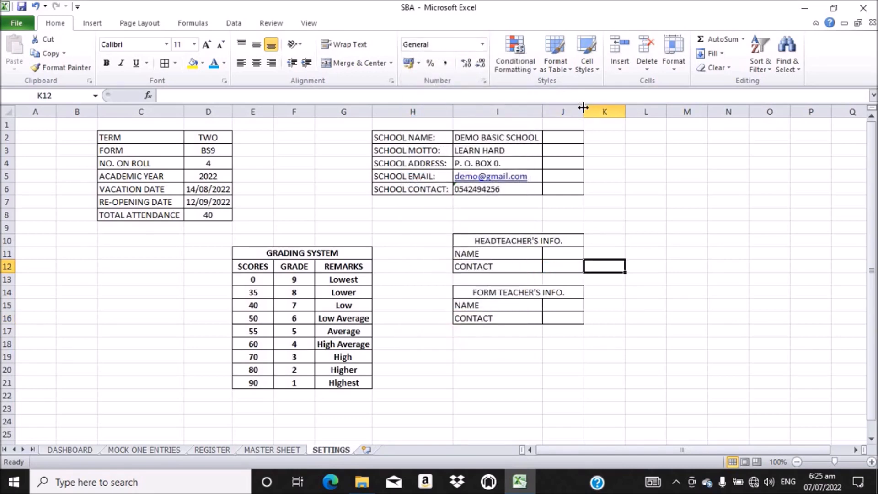
drag(583, 107, 623, 109)
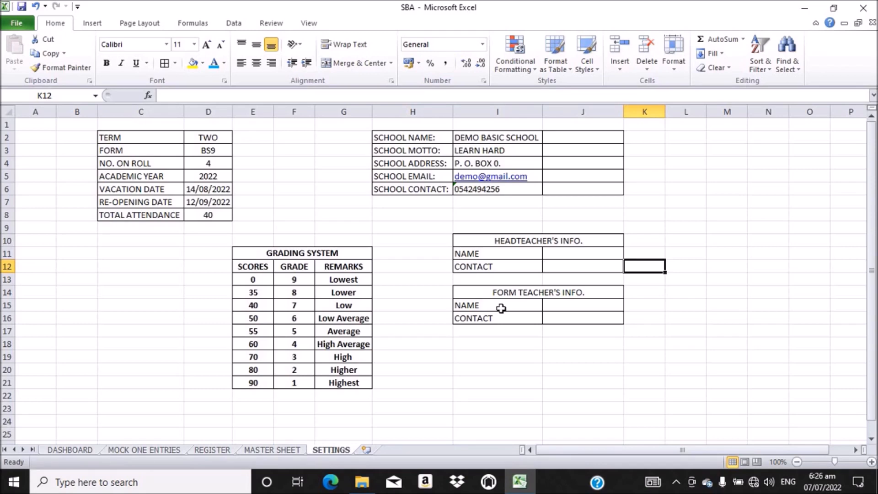
click(273, 451)
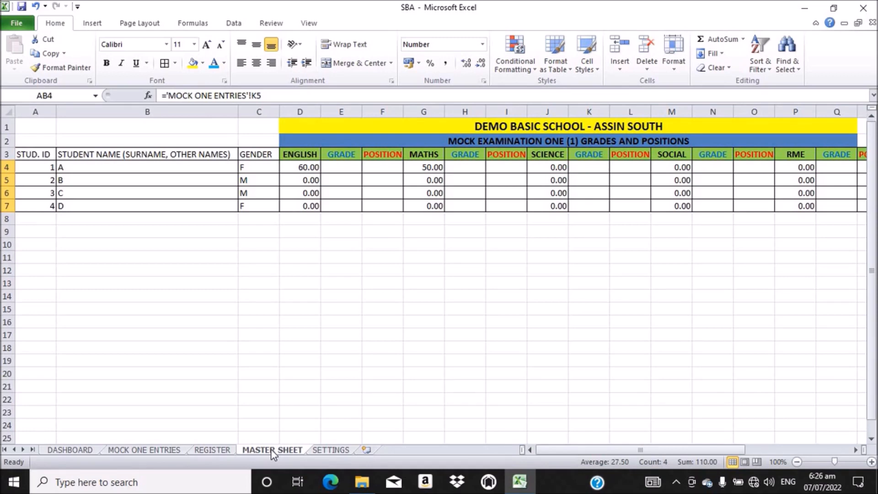
Step: Start a formula with = in cell E4 for student A's English grade
click(339, 165)
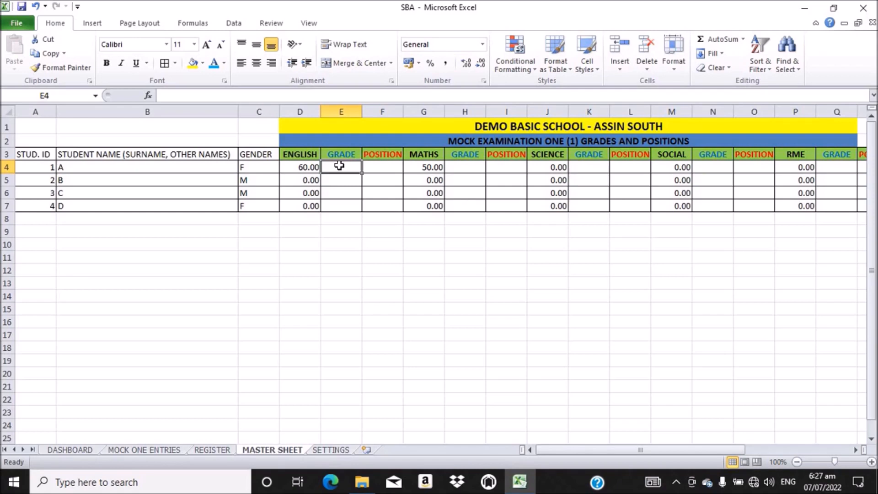
text(=)
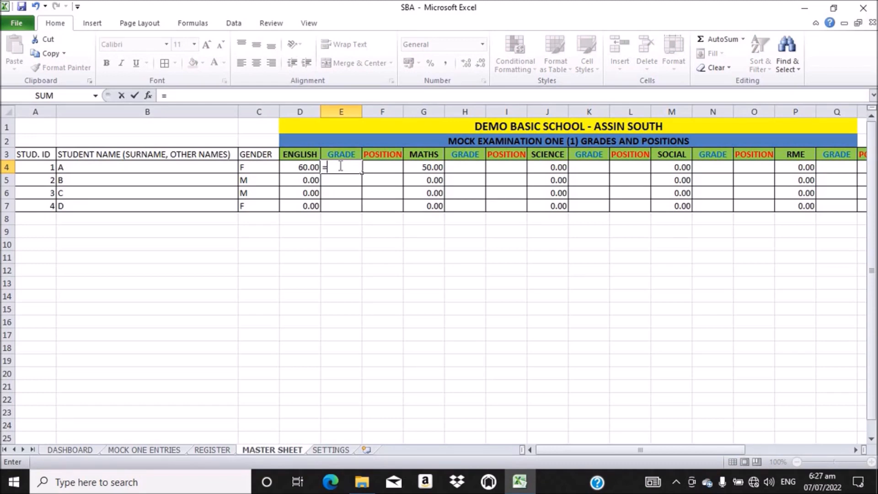
Step: Build =VLOOKUP(D4, in E4 and go to the SETTINGS sheet for the table
text(V)
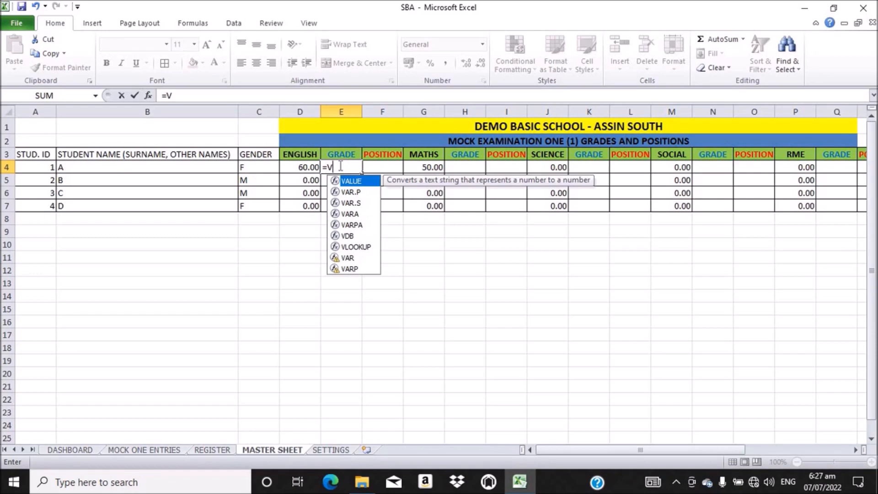
text(L)
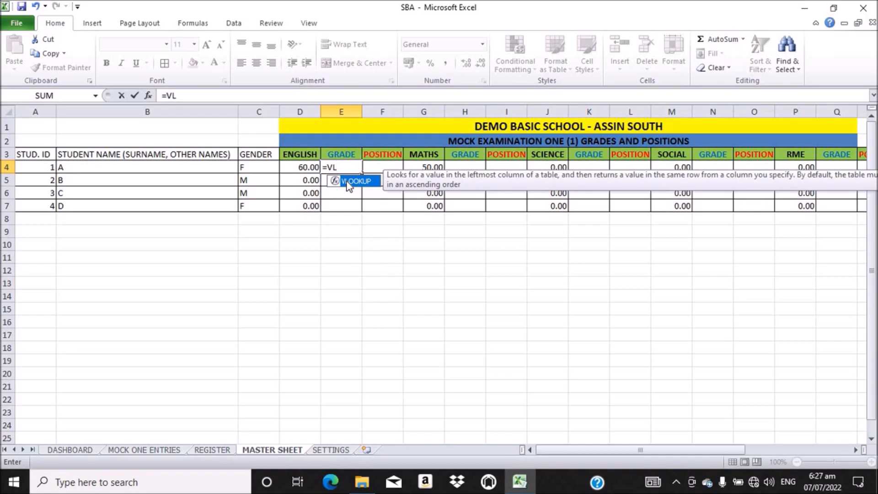
double_click(348, 181)
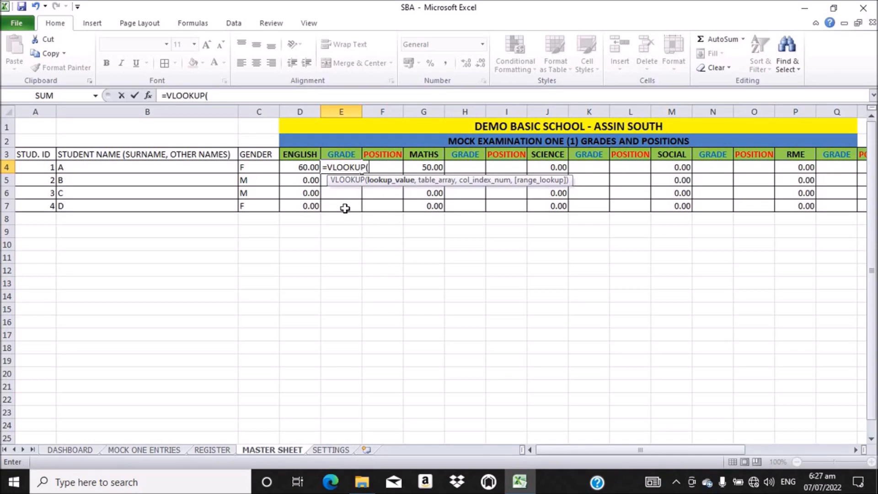
click(298, 167)
text(,)
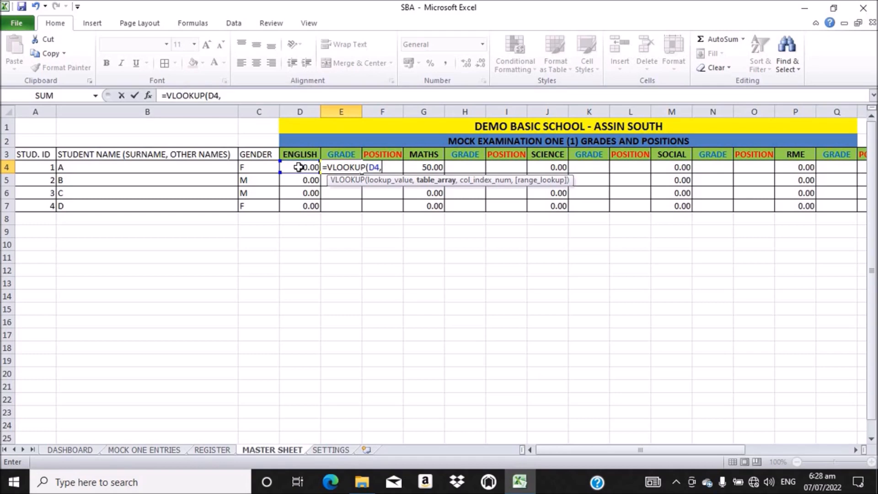
click(331, 451)
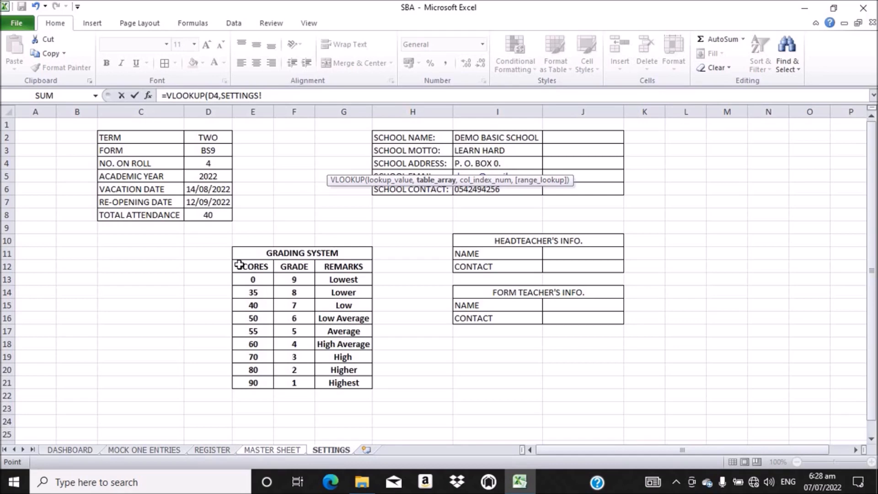
Step: Select the GRADING SYSTEM table E12:G21 on SETTINGS as the VLOOKUP range
drag(238, 265, 337, 343)
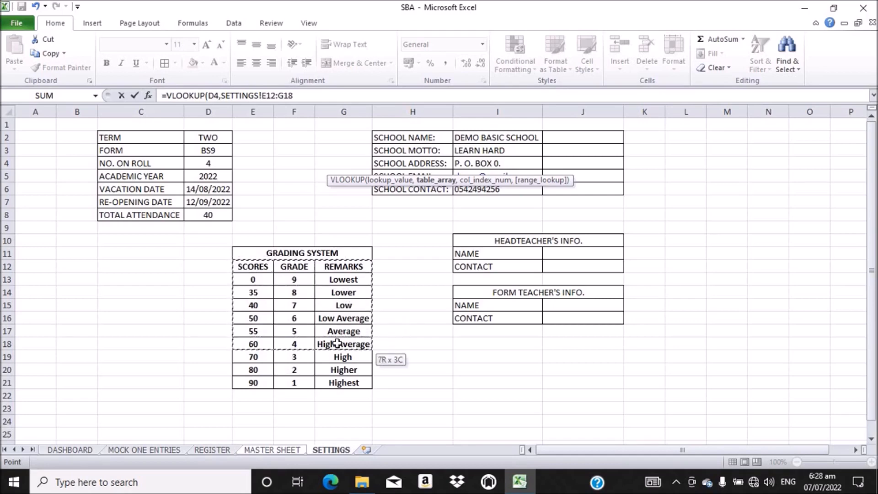
drag(337, 344, 340, 378)
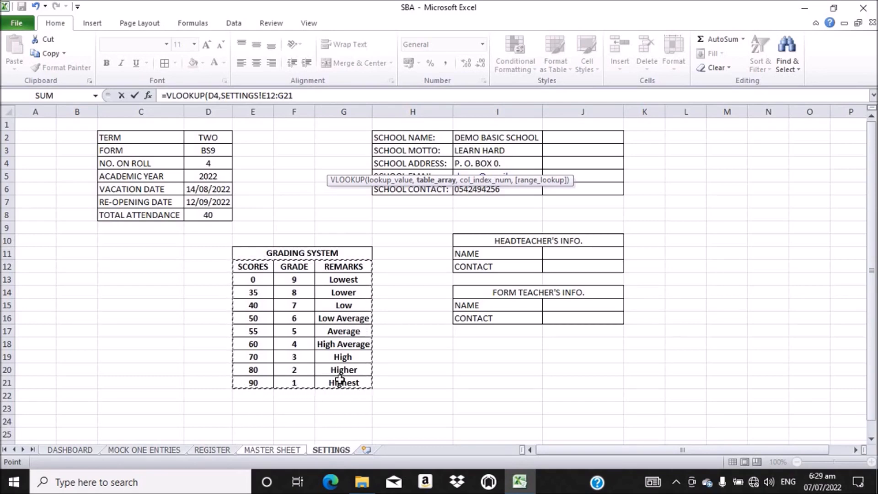
Step: Make the table reference absolute as SETTINGS!$E$12:$G$21, closing the stray projection panel
key(F4)
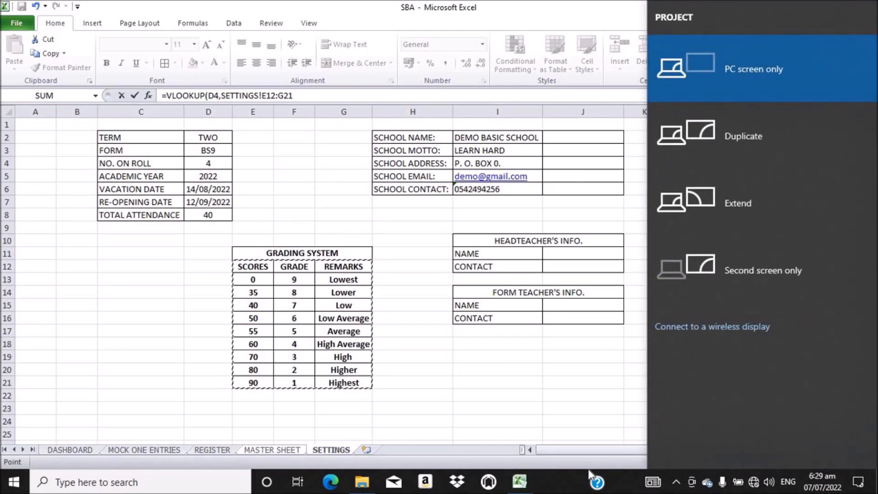
click(602, 464)
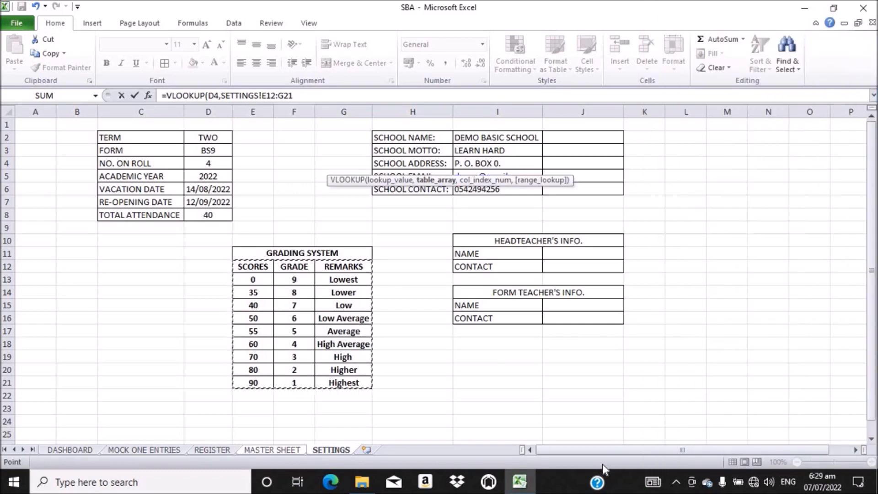
key(Right)
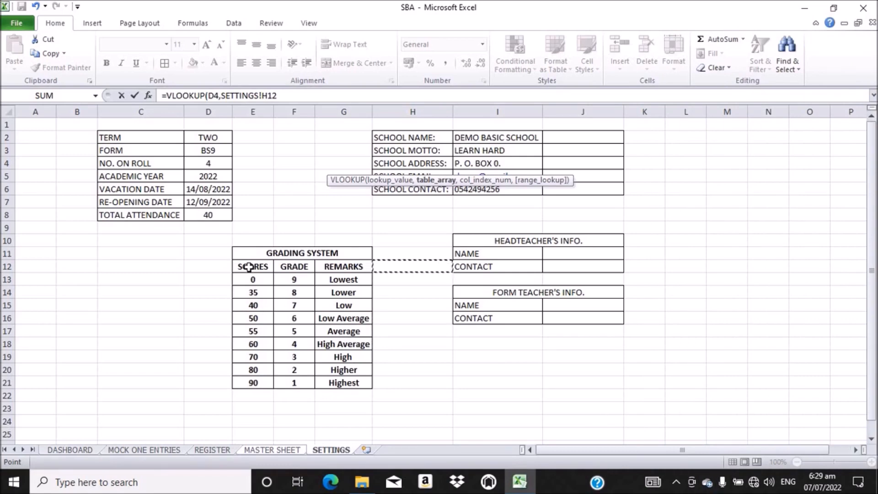
drag(249, 267, 344, 383)
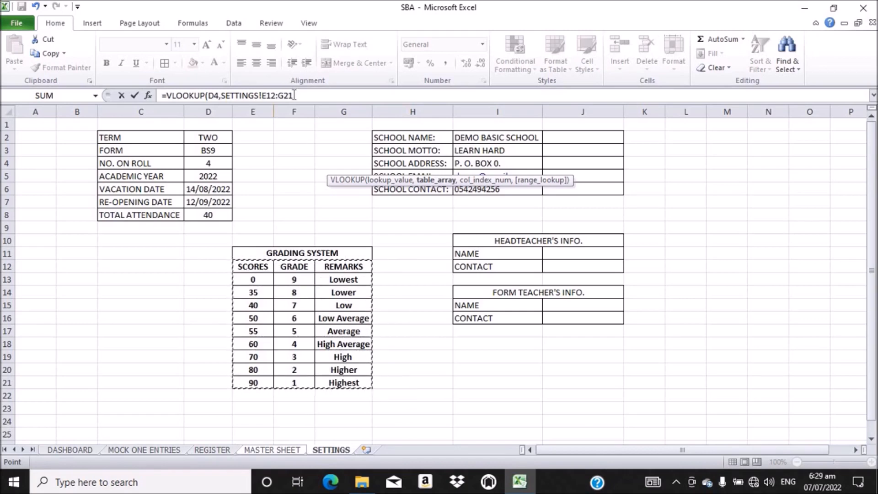
drag(294, 95, 262, 95)
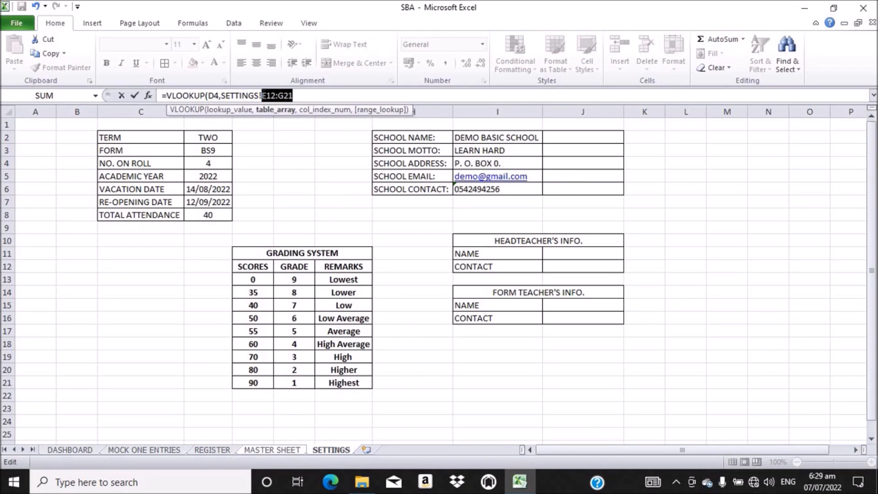
key(super+p)
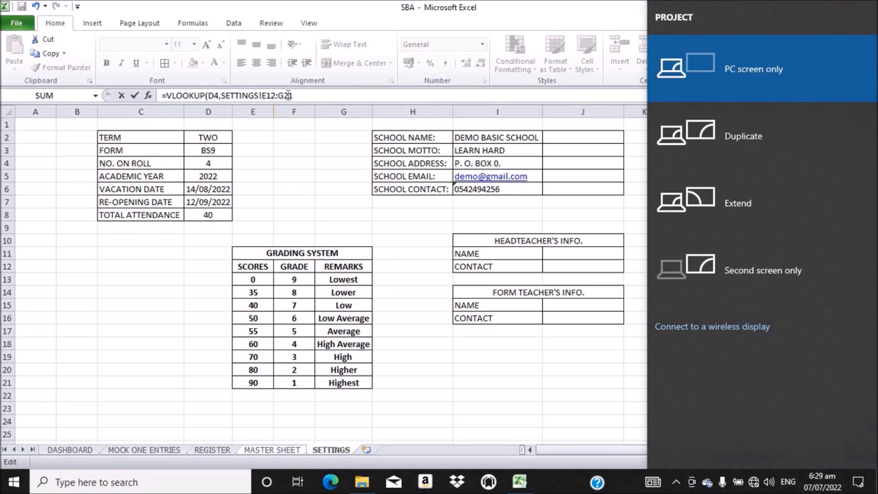
key(Escape)
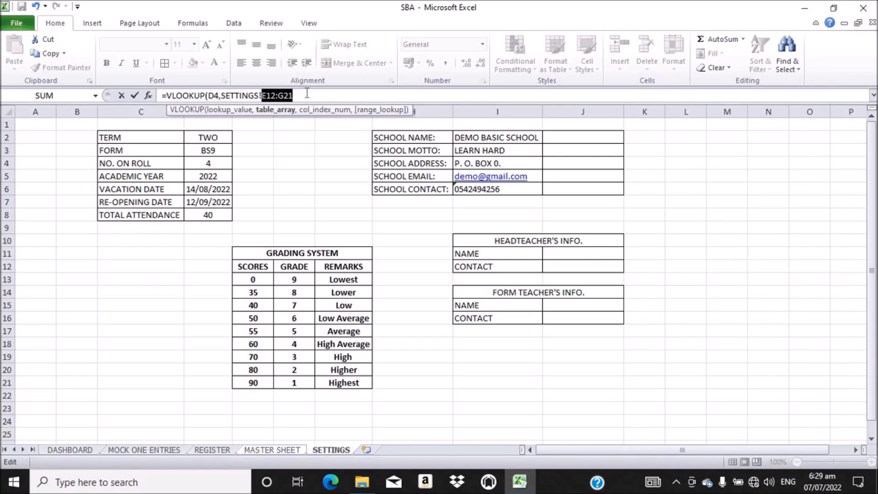
key(F4)
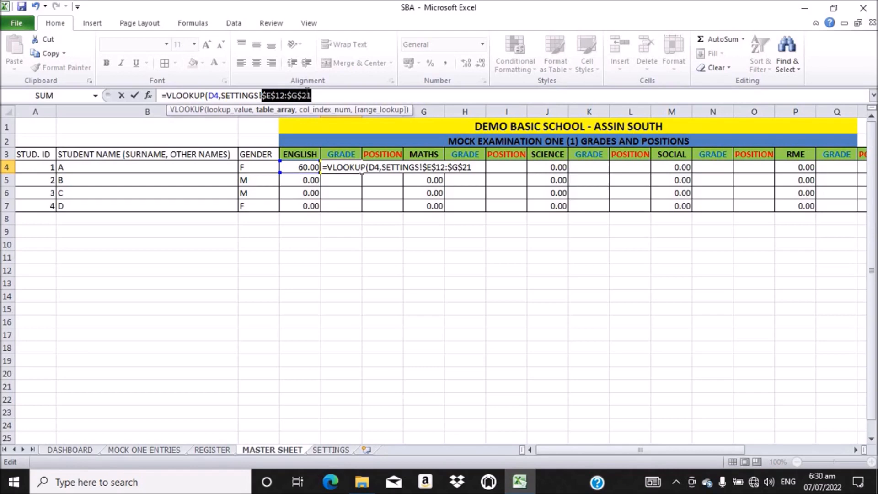
Step: Finish E4's VLOOKUP with column index 2 and view the SETTINGS grading table
click(312, 95)
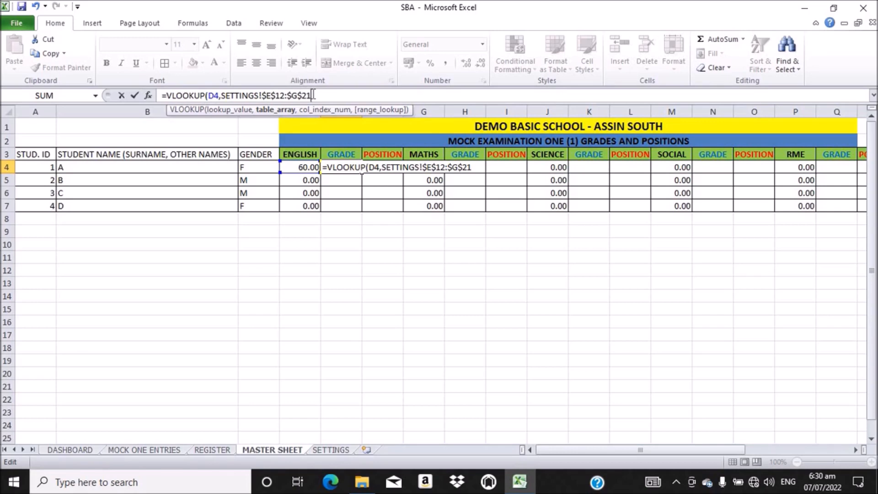
text(,)
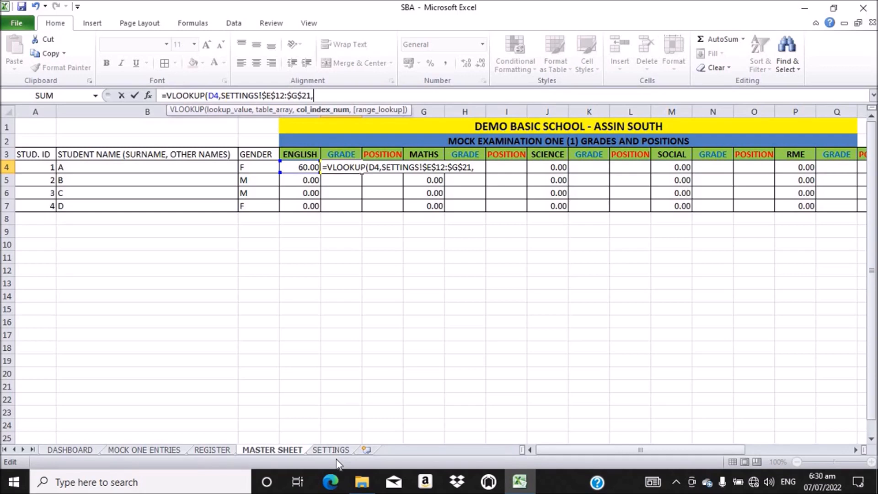
text(2)
click(324, 450)
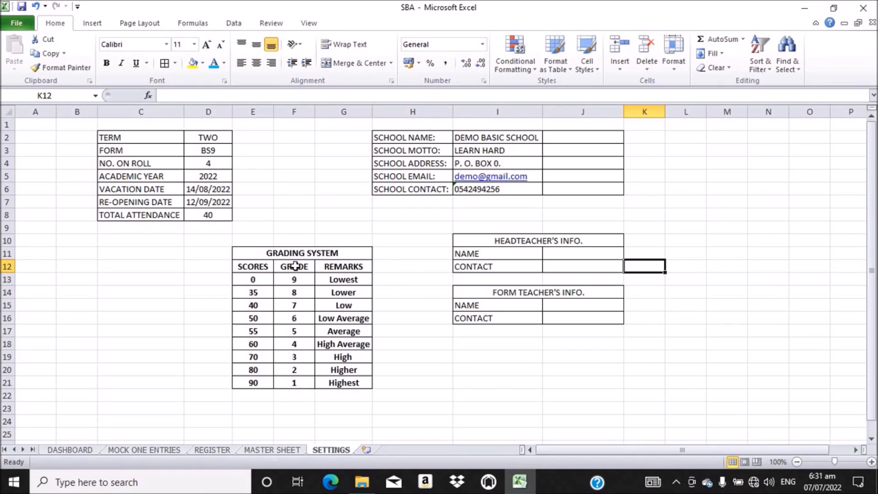
Step: Compare E4's grade 4 for a score of 60 against the SETTINGS grading table
click(274, 449)
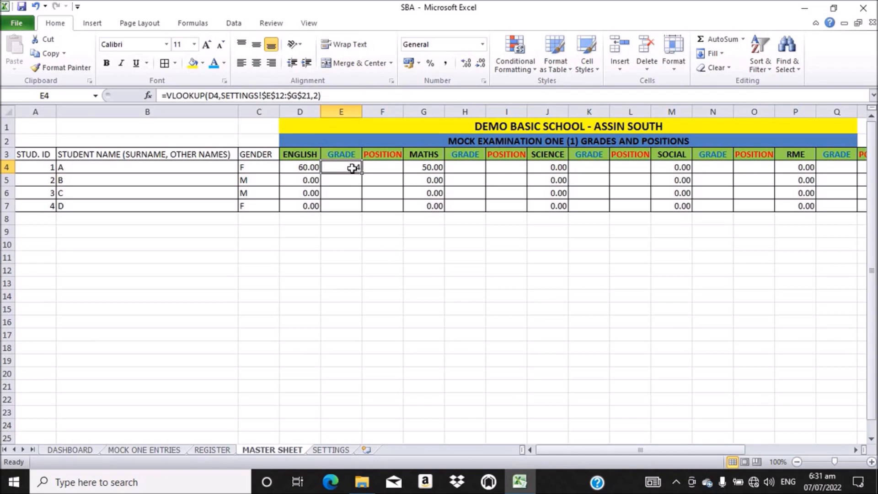
click(328, 450)
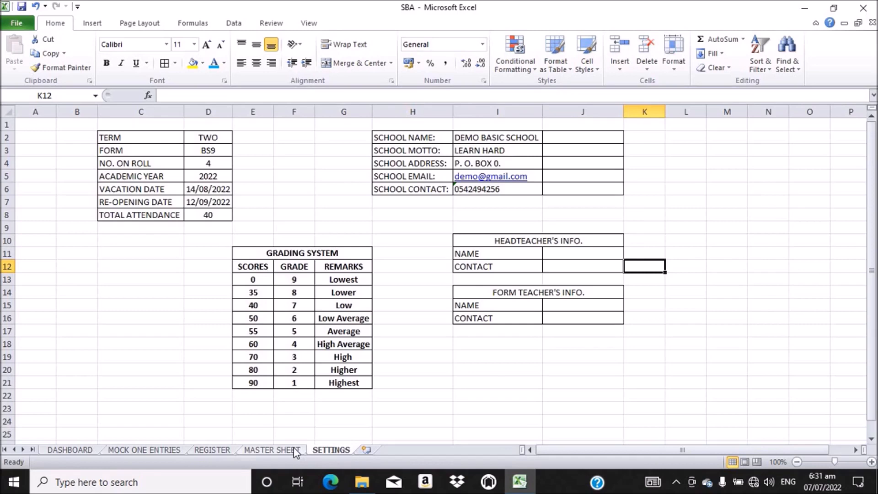
click(272, 450)
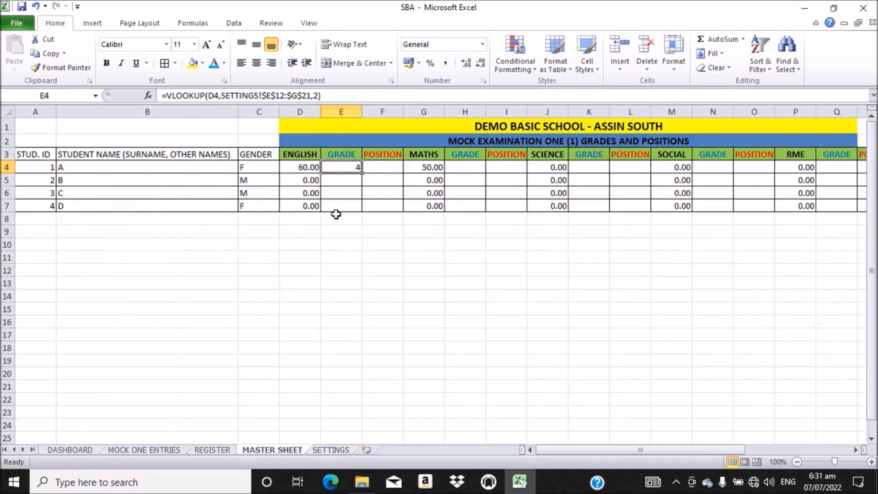
Step: Copy the English grade formula down to E7 and check the formulas in E5–E7 and E4
double_click(362, 172)
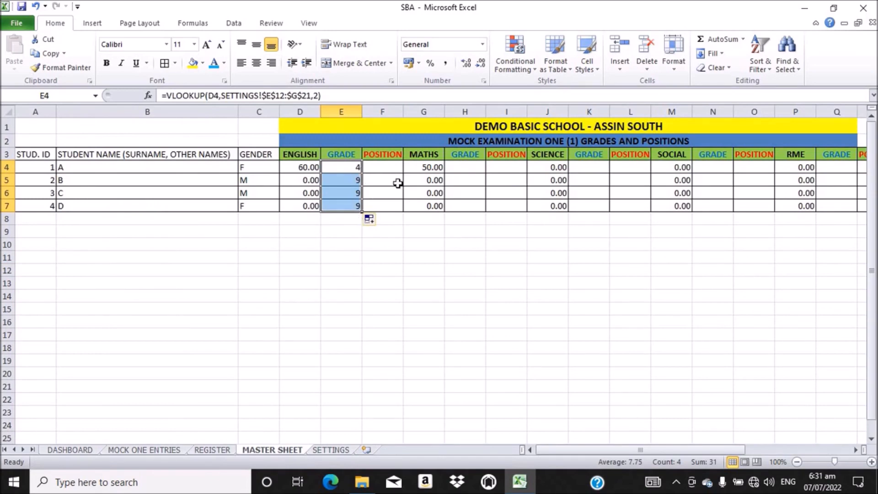
click(345, 180)
click(343, 192)
click(344, 207)
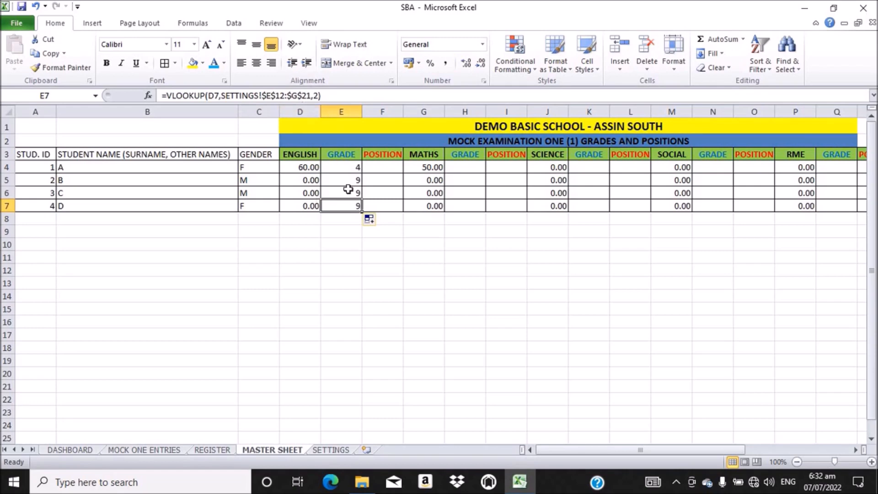
click(345, 172)
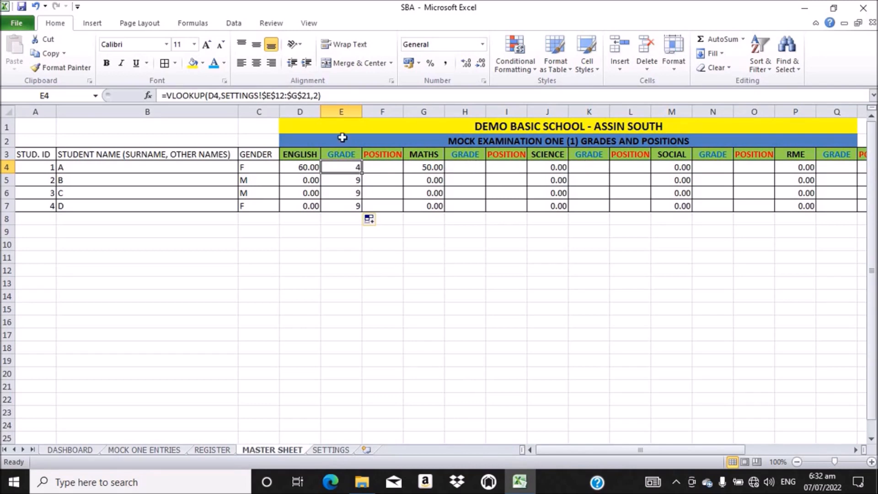
click(323, 96)
drag(324, 96, 161, 95)
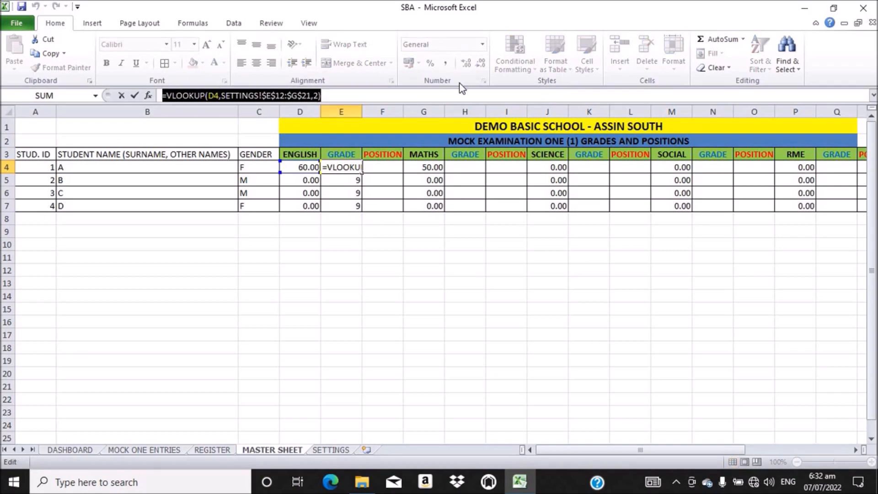
key(ctrl+c)
click(337, 96)
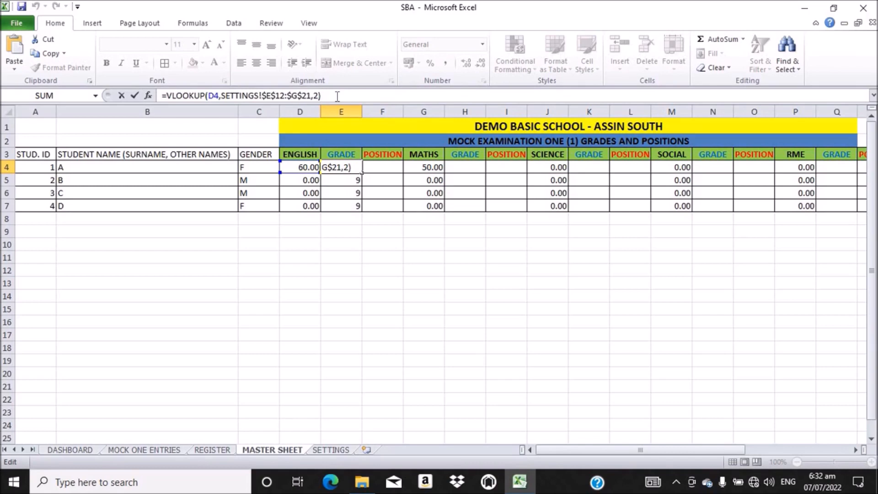
key(Return)
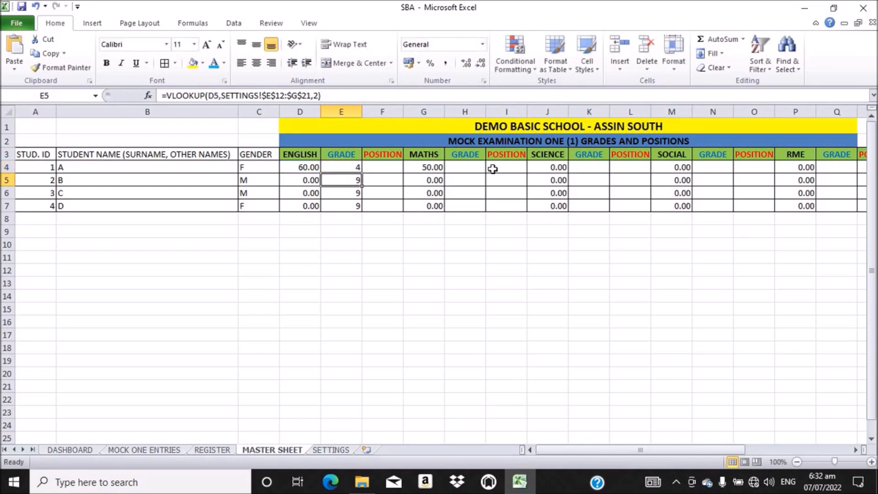
click(464, 167)
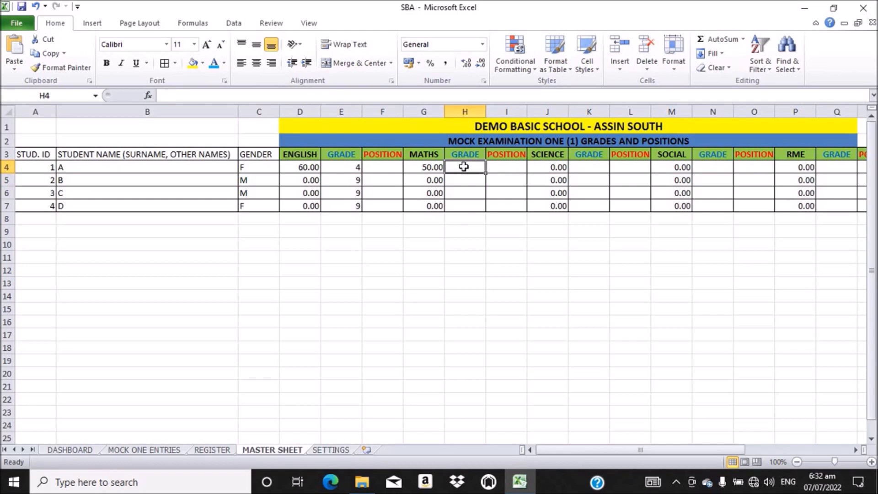
Step: Paste the grade VLOOKUP into H4, changing the lookup cell from D4 to G4
click(194, 94)
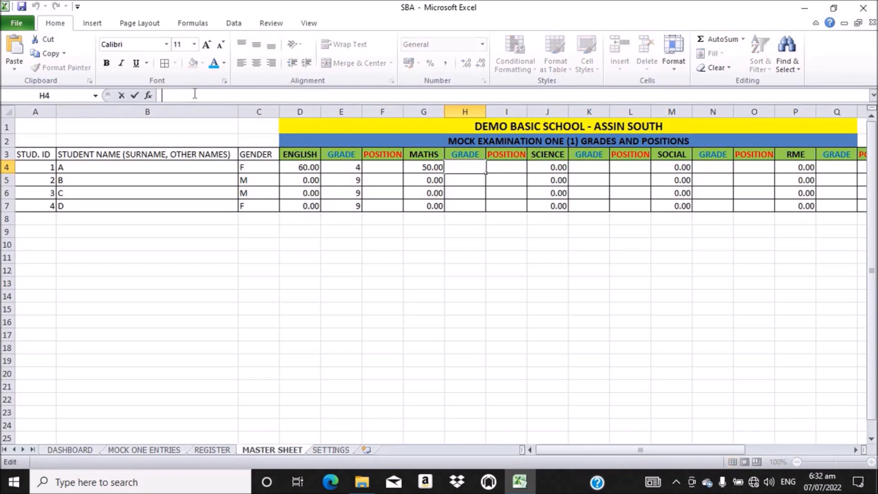
key(ctrl+v)
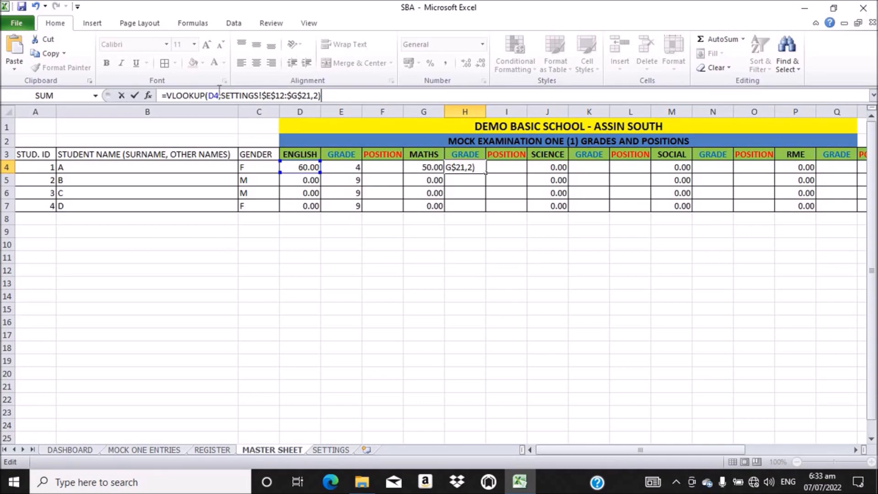
click(214, 95)
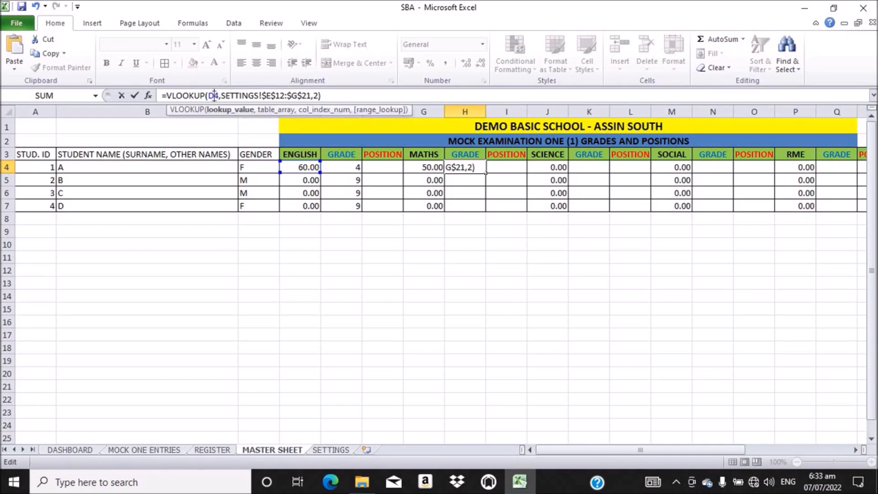
key(BackSpace)
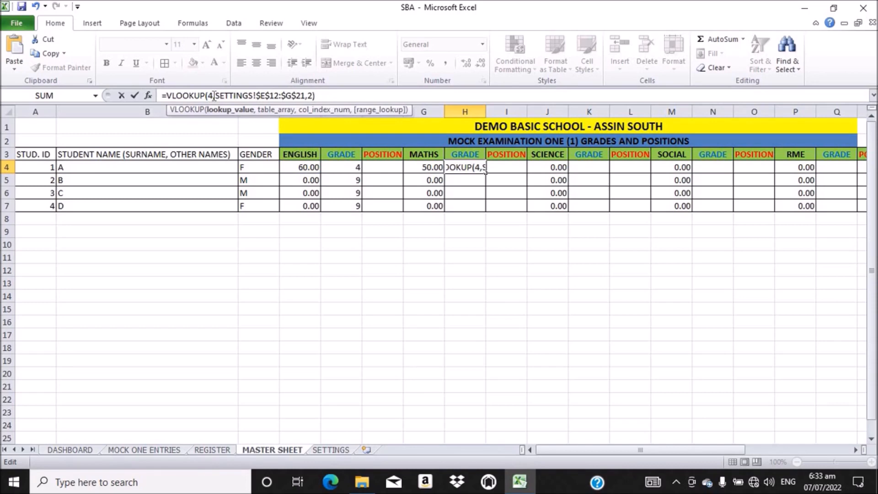
text(G)
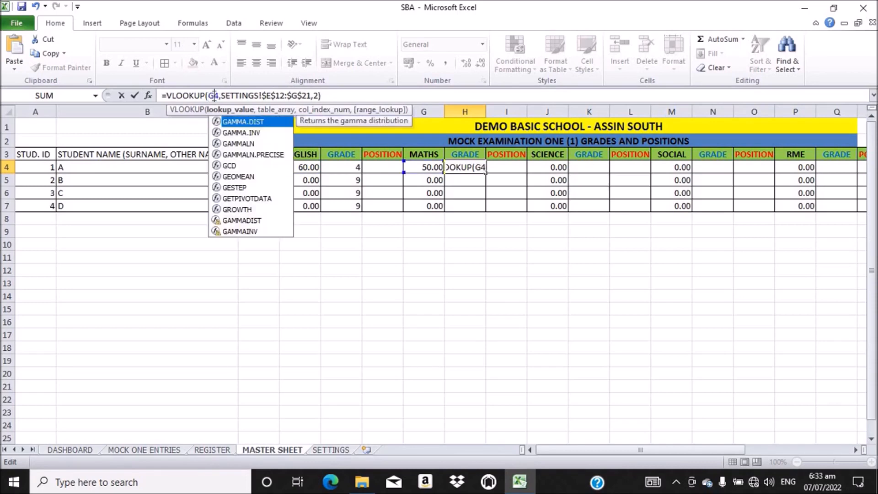
key(Return)
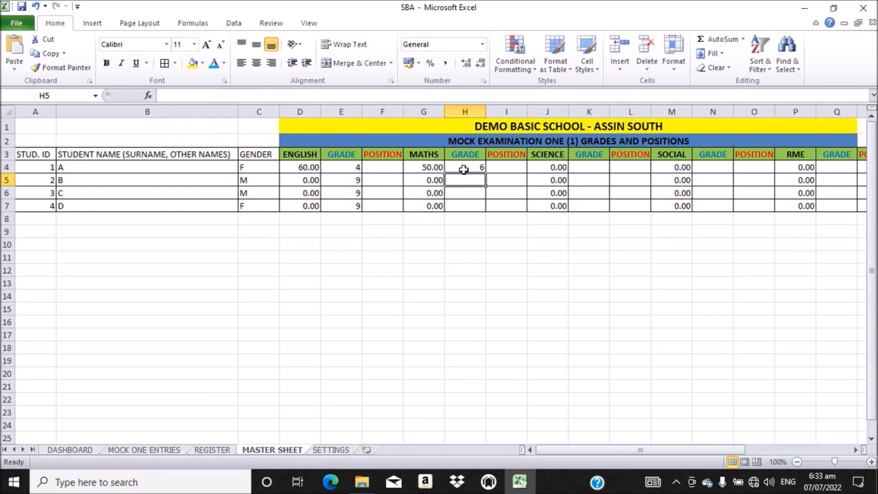
Step: Copy the Maths grade formula down to H7 and compare with the SETTINGS grading table
click(462, 168)
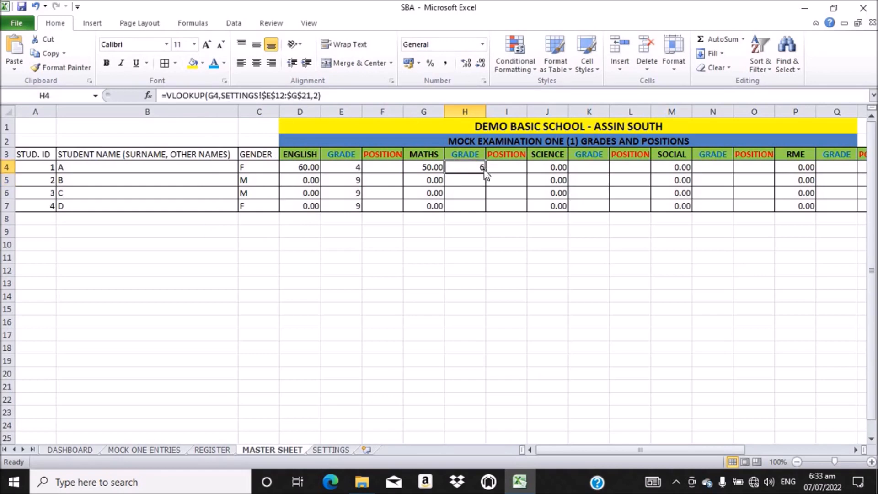
drag(484, 171, 484, 209)
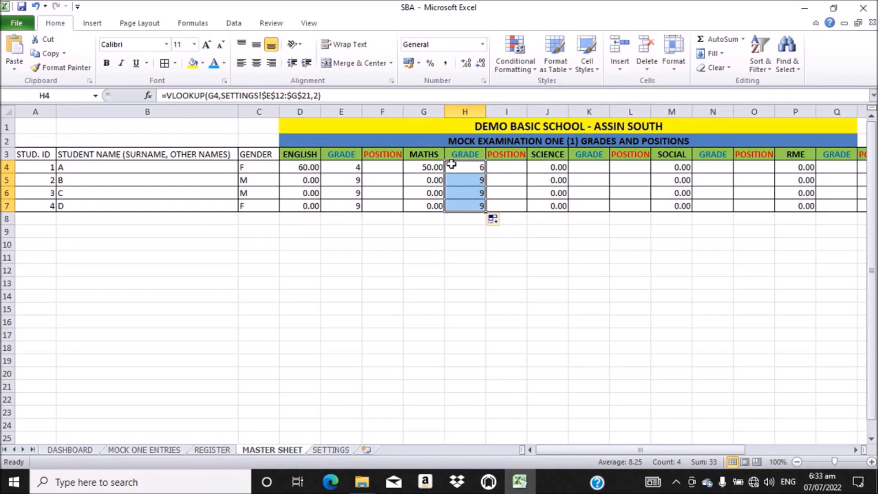
click(331, 450)
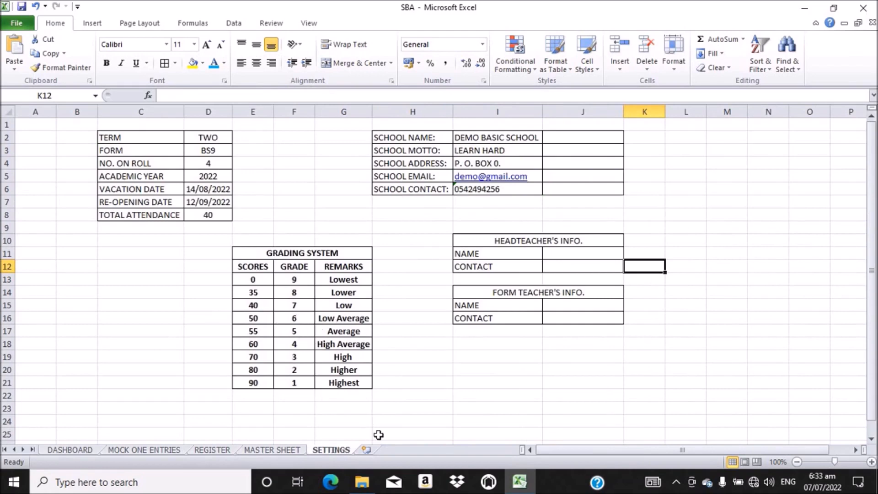
click(279, 452)
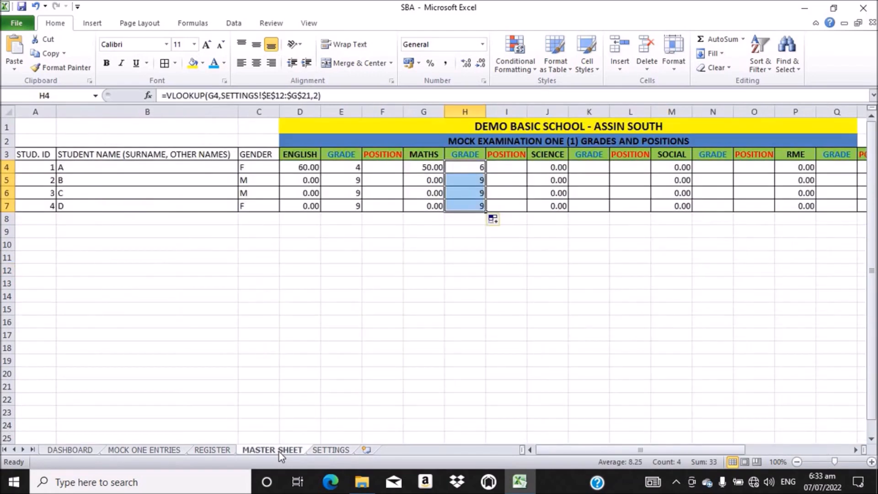
Step: Enter the grade VLOOKUP in K4 using J4 as the lookup value and fill it down to K7
click(592, 168)
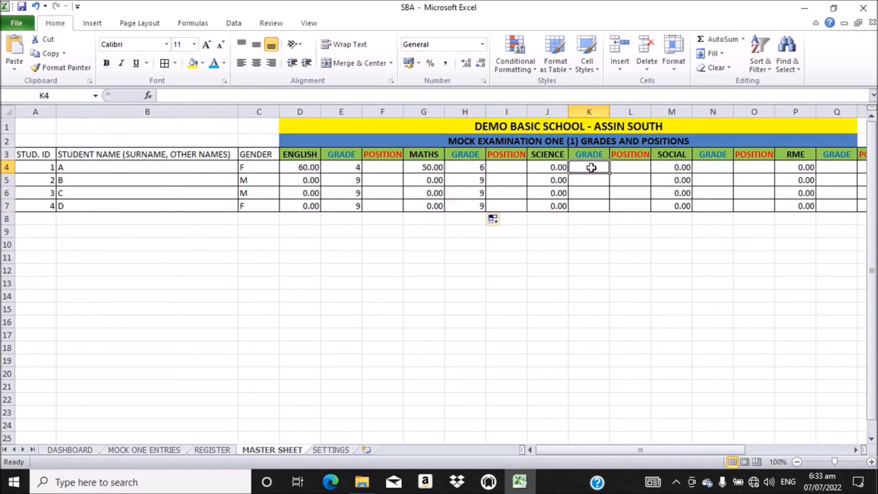
click(268, 95)
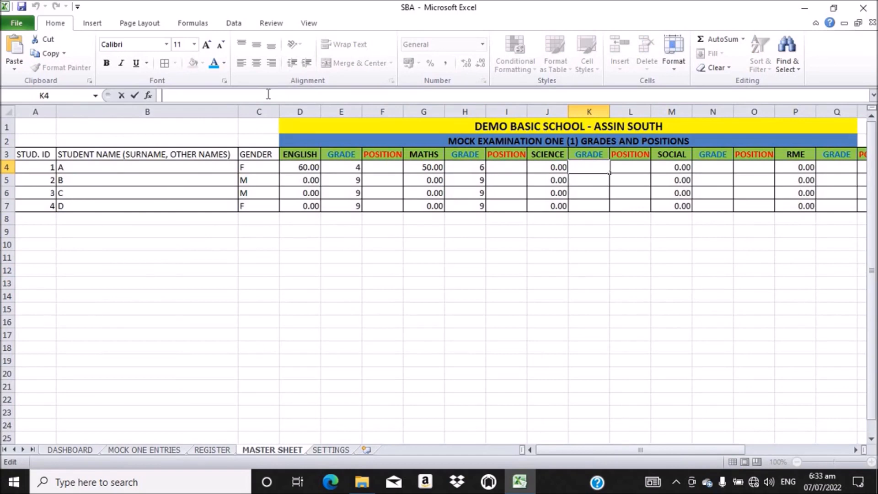
key(ctrl+v)
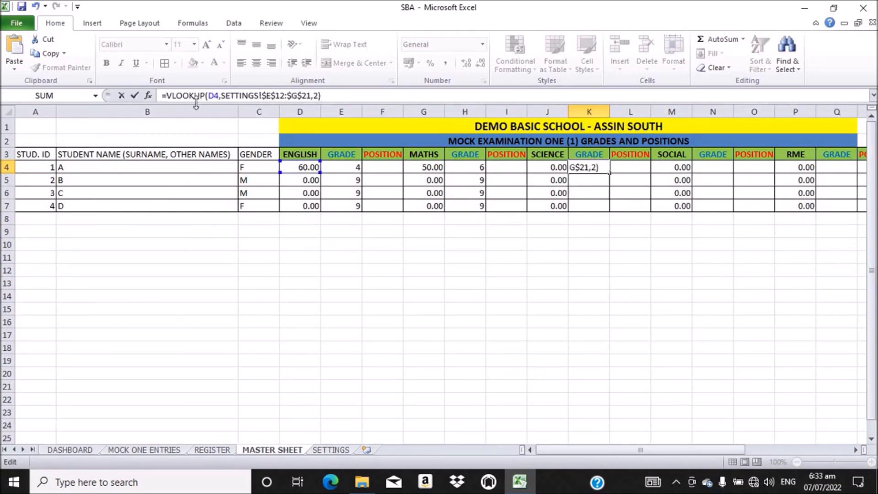
click(214, 96)
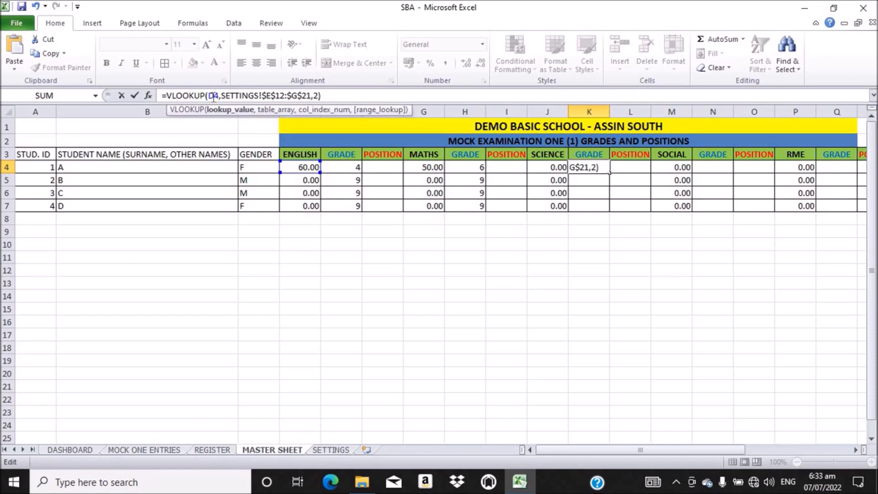
key(BackSpace)
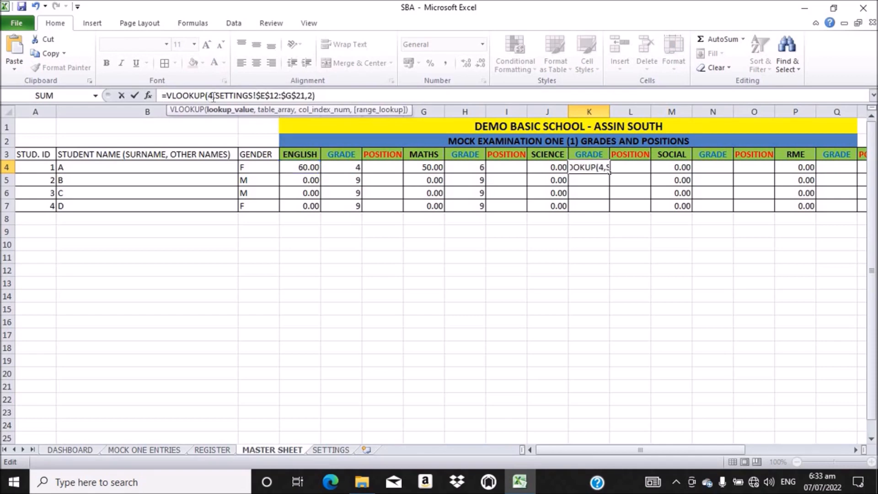
text(J)
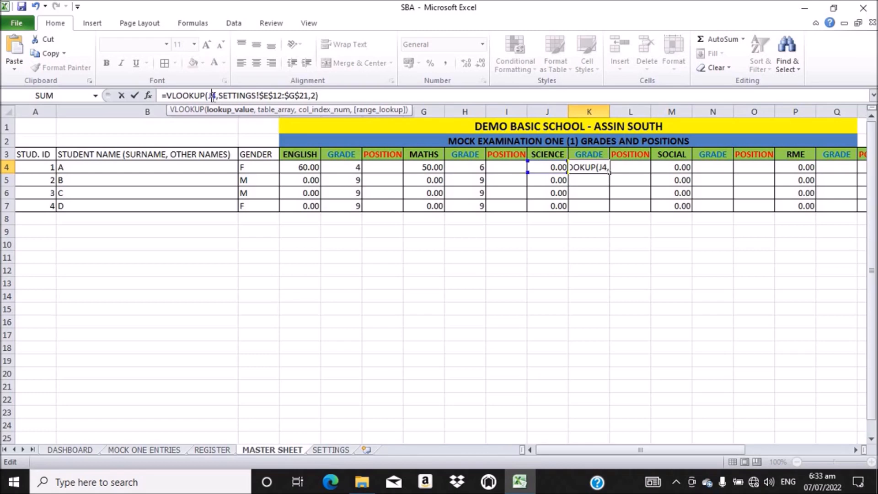
key(Return)
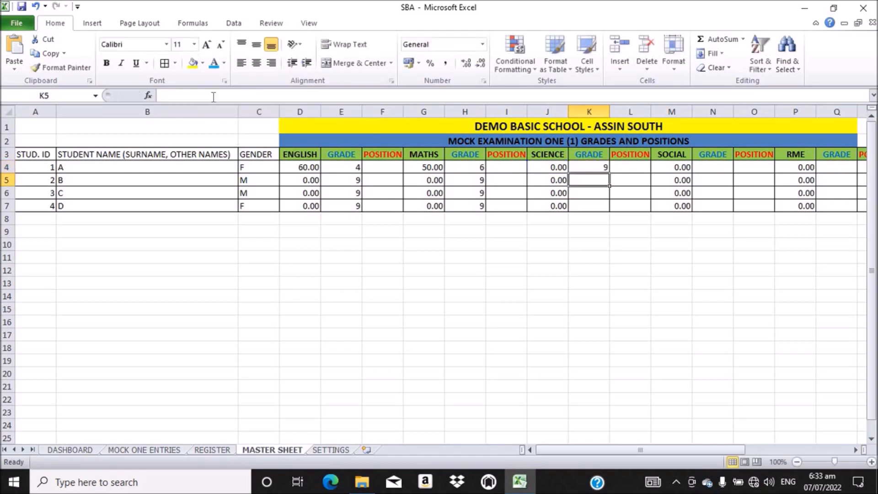
mouse_move(595, 166)
mouse_down()
mouse_move(613, 171)
mouse_move(606, 182)
mouse_move(606, 168)
mouse_up()
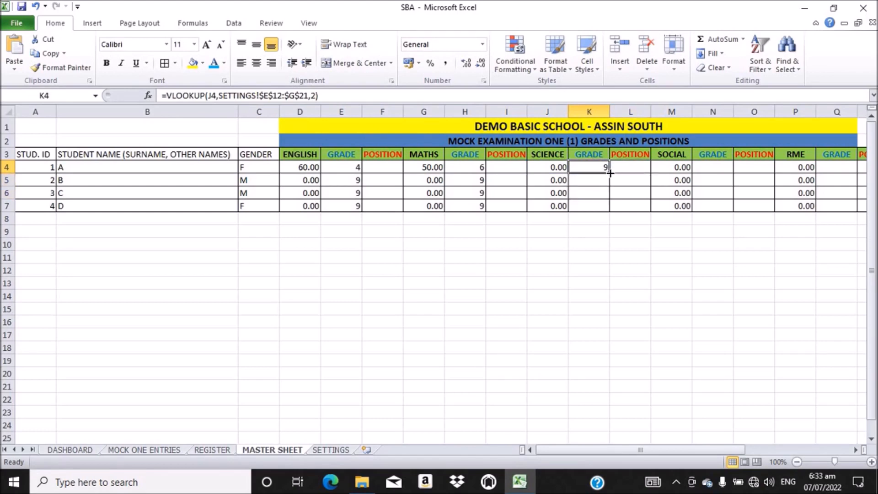
double_click(608, 173)
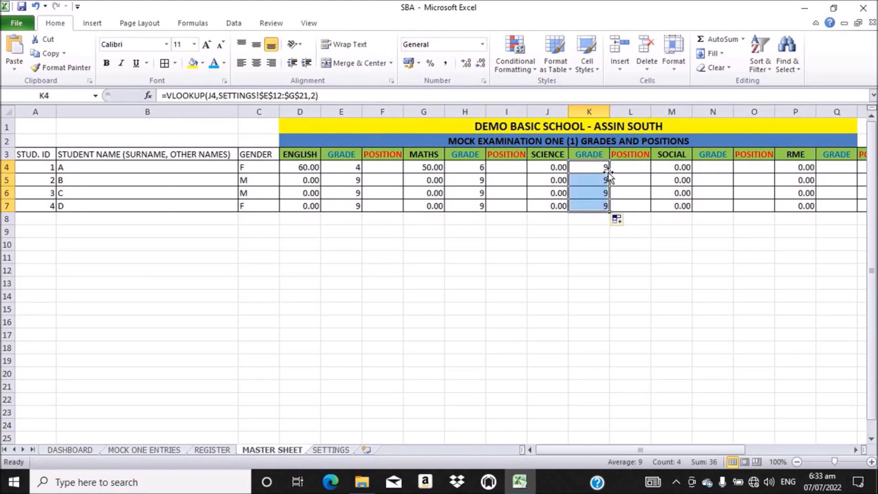
Step: Enter the grade VLOOKUP in N4 using M4 as the lookup value and fill it down to N7
click(713, 166)
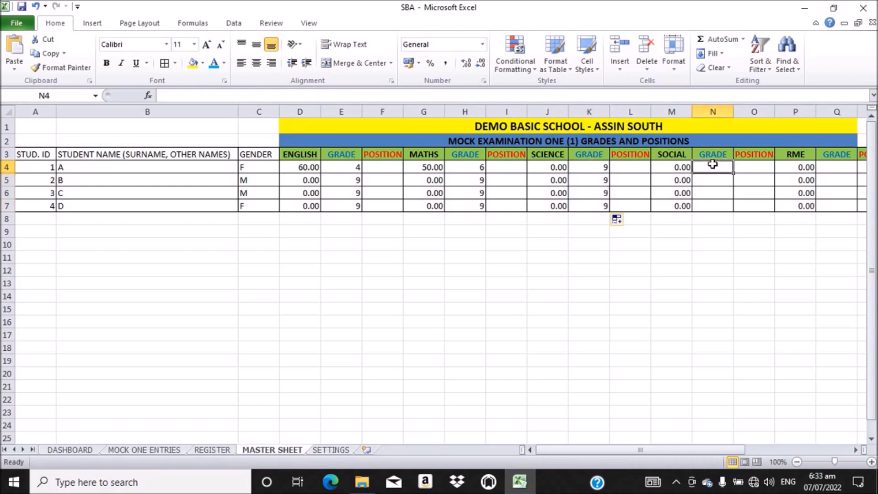
click(188, 94)
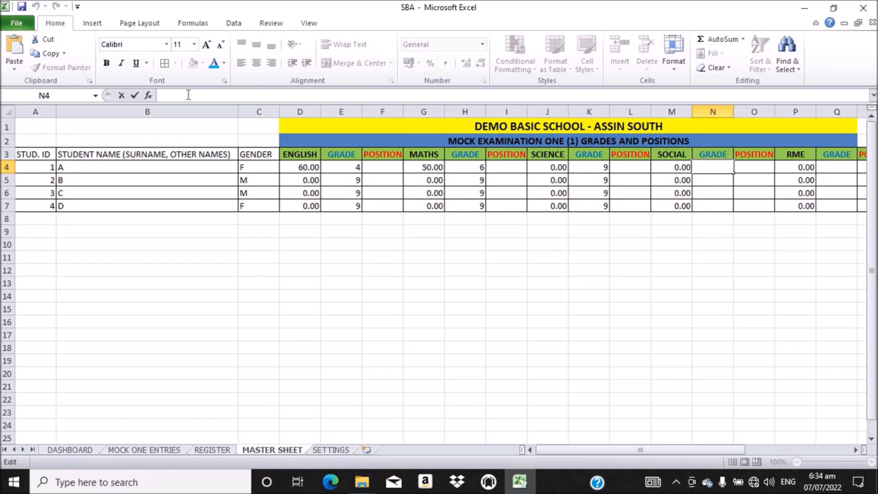
text(=VLOOKUP(D4,SETTINGS!$E$12:$G$21,2))
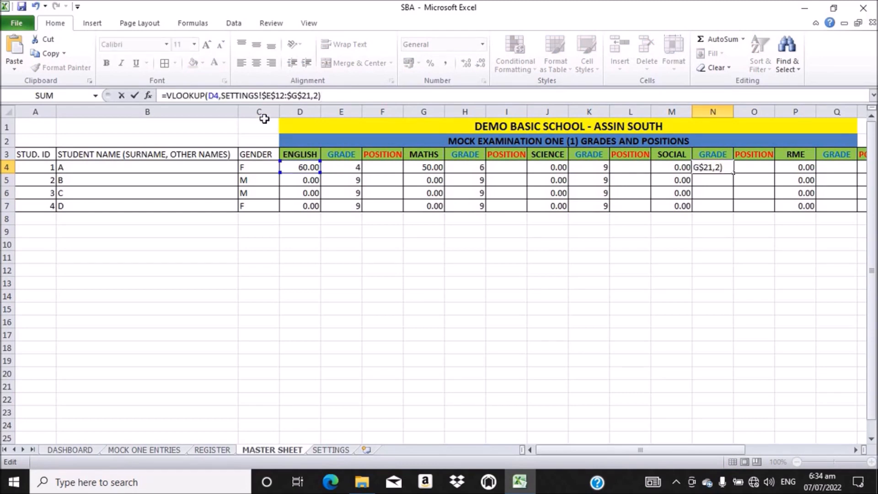
click(215, 96)
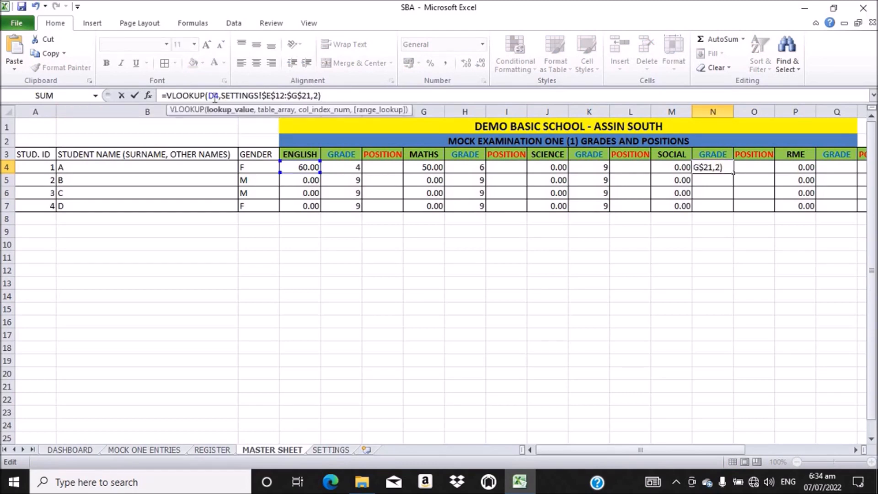
key(BackSpace)
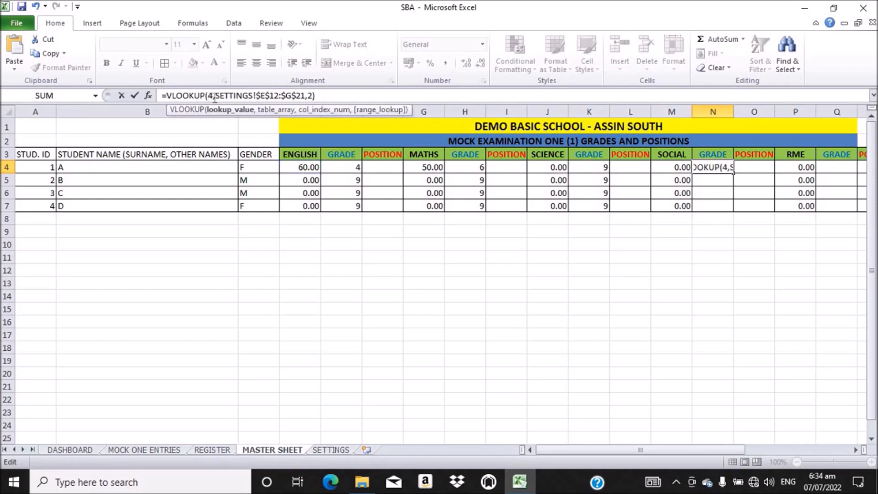
text(M)
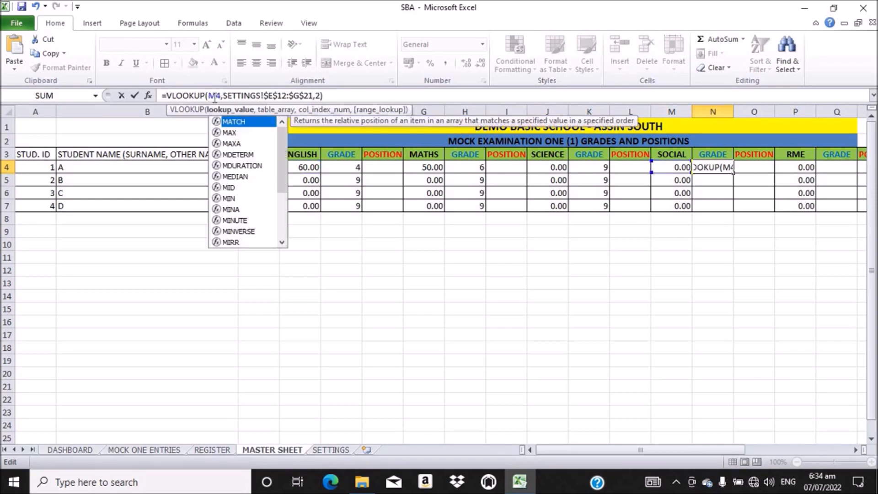
key(Return)
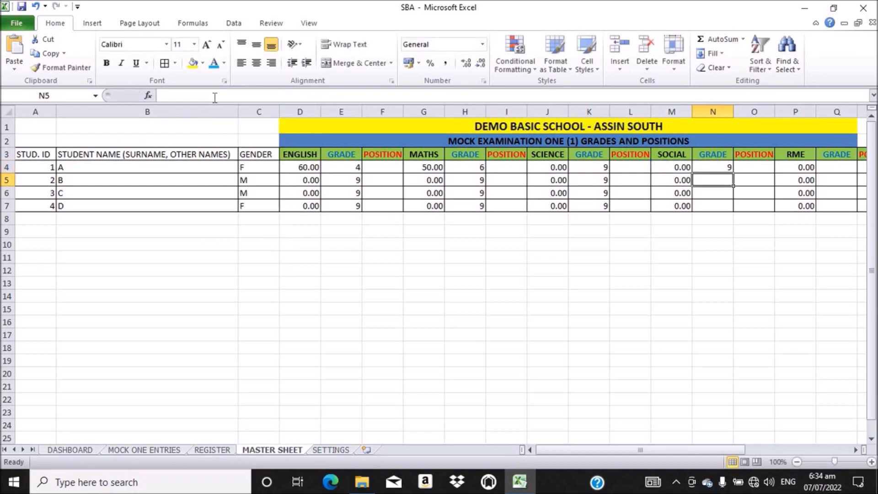
click(721, 167)
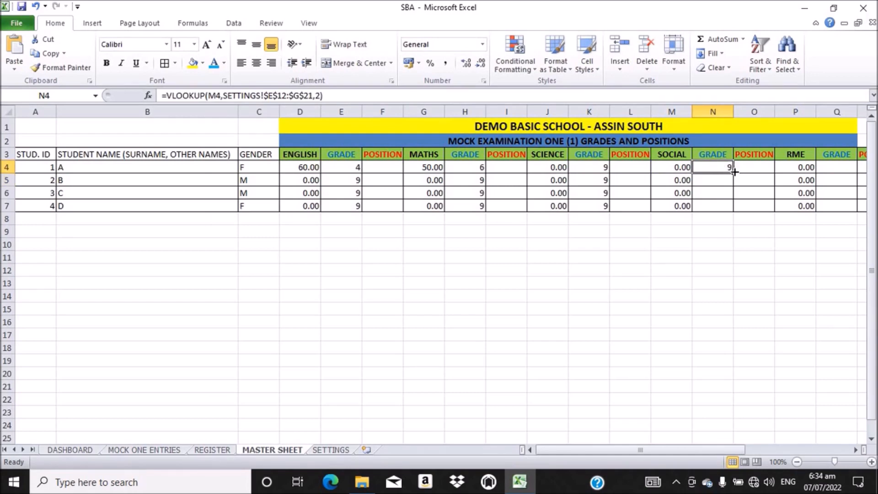
double_click(734, 171)
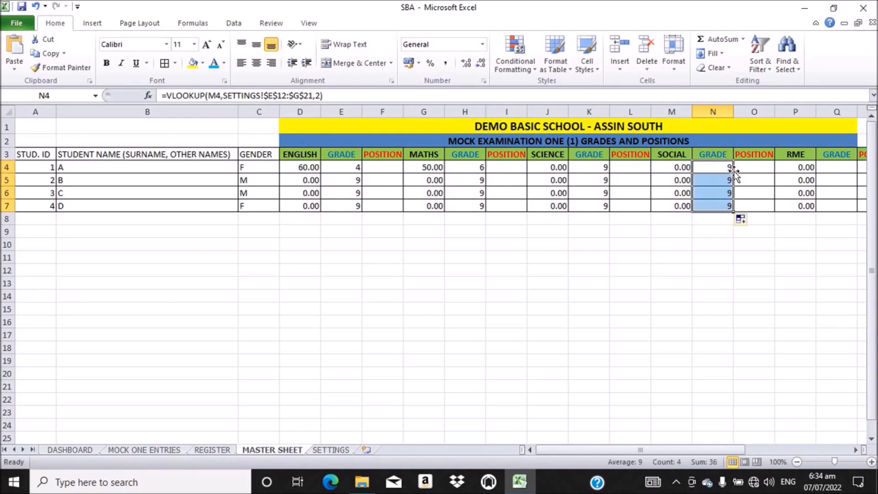
Step: Enter the grade VLOOKUP in Q4 using P4 as the lookup value and copy it down to Q7
click(837, 168)
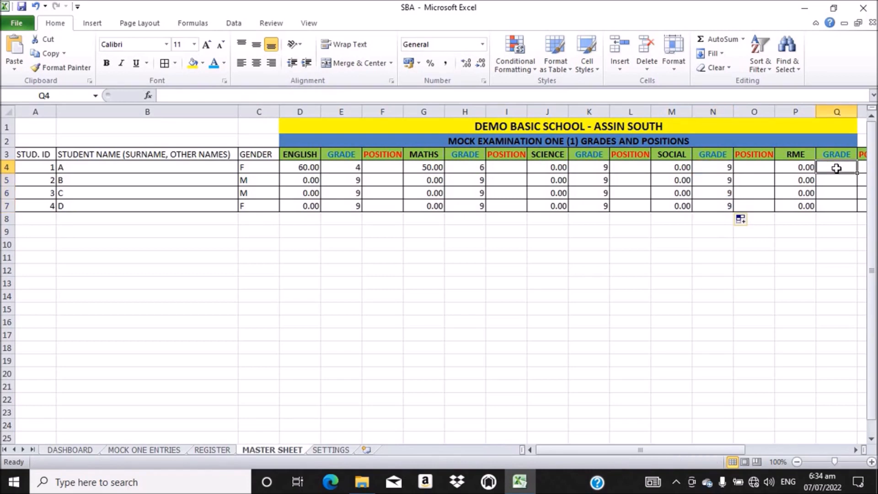
click(198, 94)
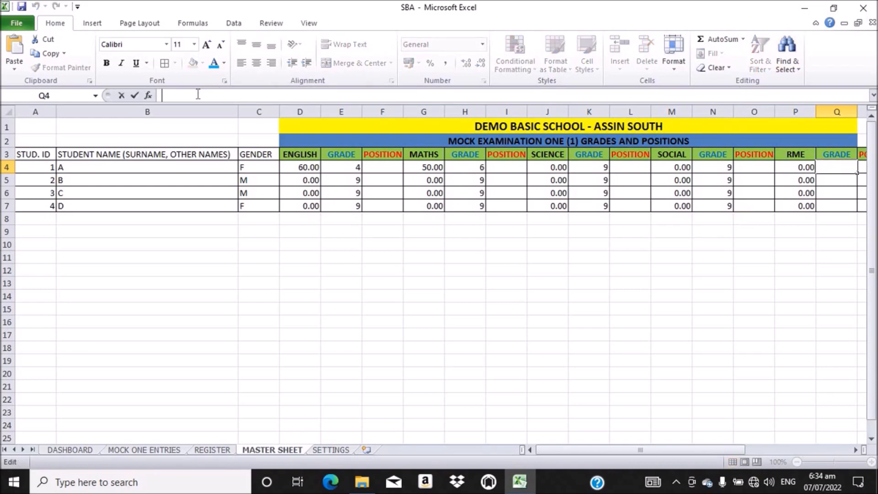
text(=VLOOKUP(D4,SETTINGS!$E$12:$G$21,2))
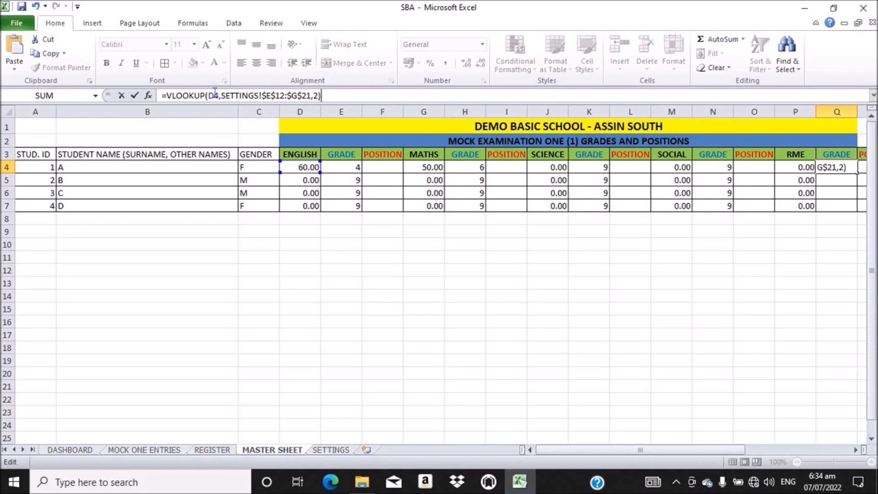
click(214, 94)
key(BackSpace)
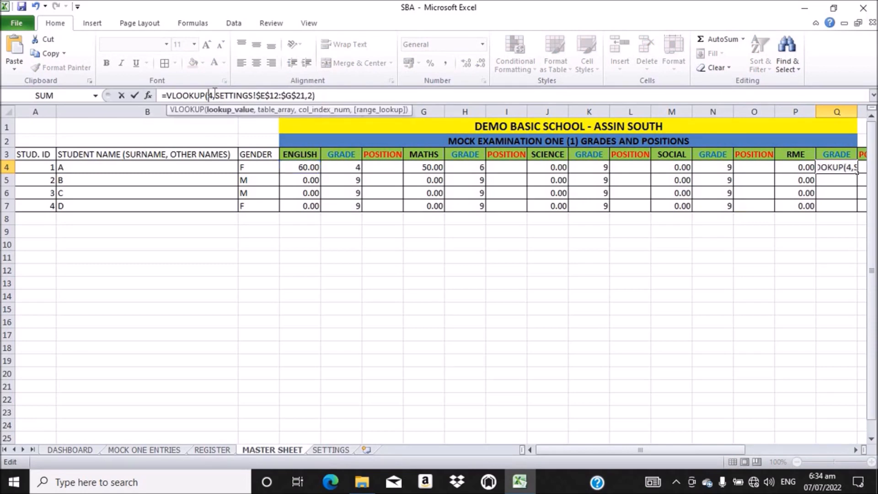
text(P)
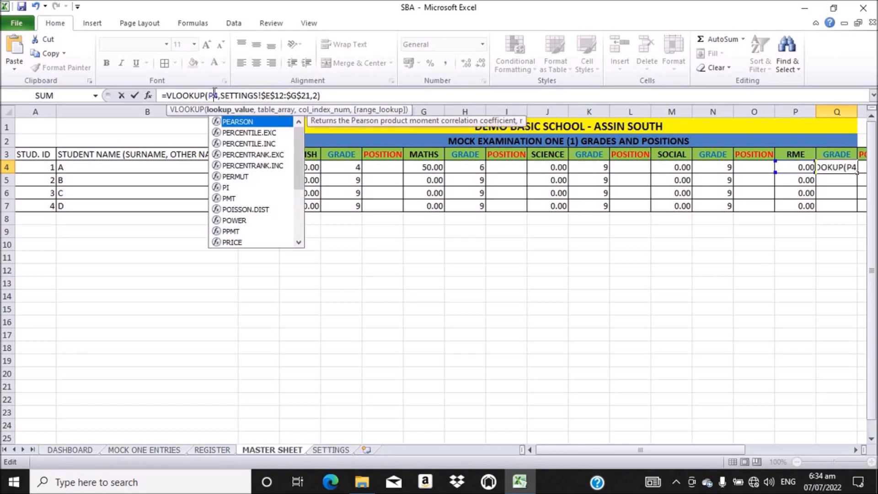
click(328, 95)
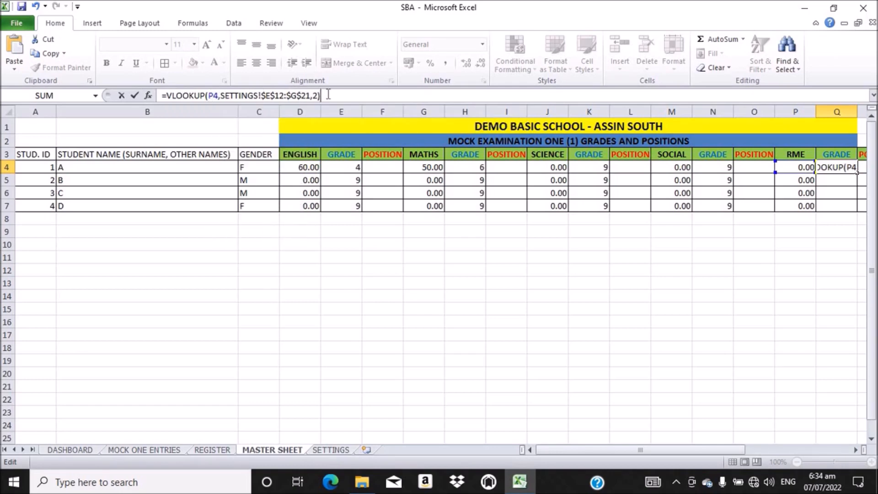
key(Return)
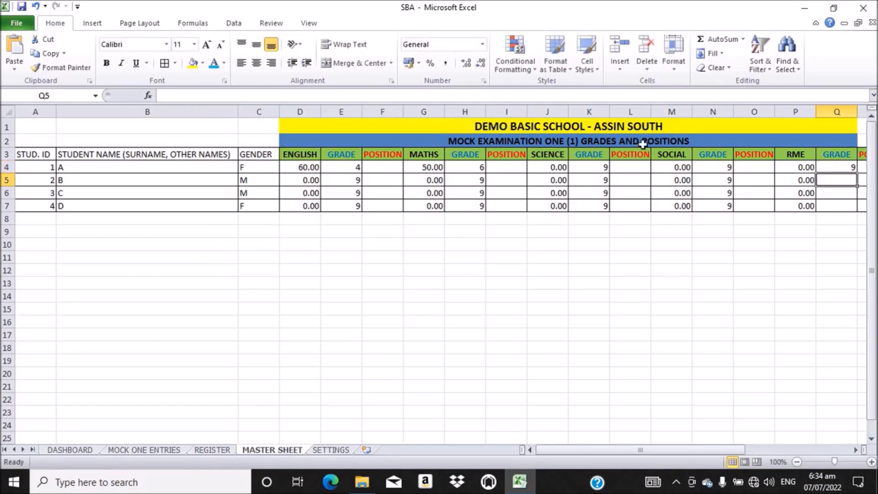
click(835, 168)
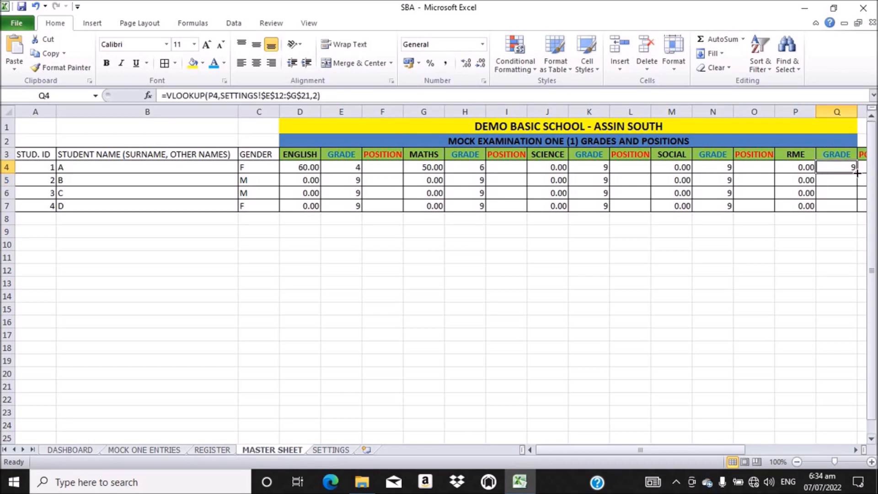
drag(858, 174, 856, 209)
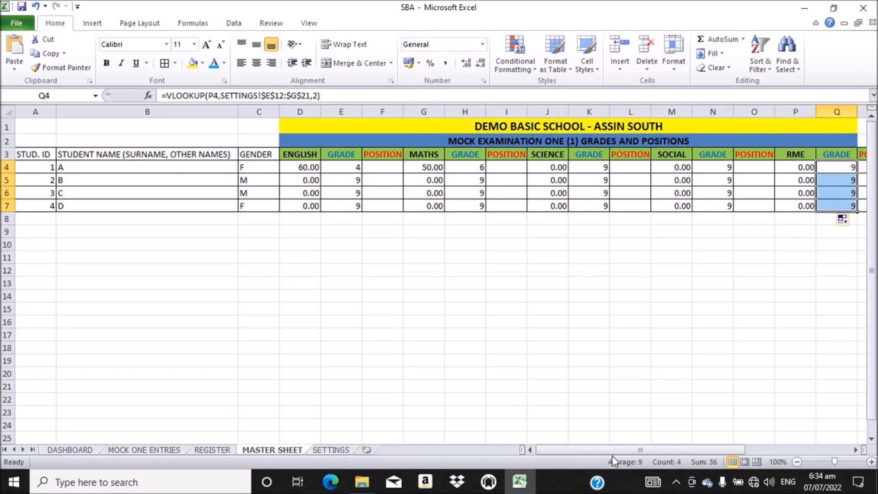
drag(608, 451, 682, 454)
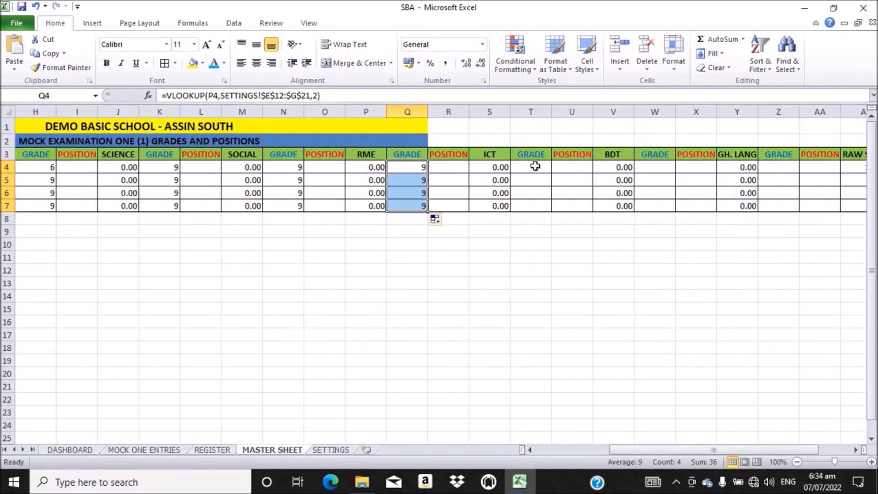
Step: Enter the grade VLOOKUP in T4 using S4 as the lookup value and fill it down to T7
click(535, 166)
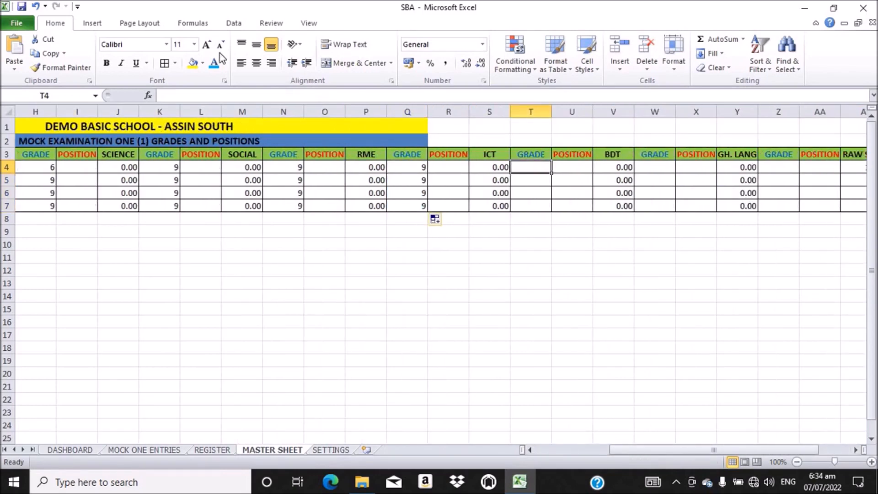
click(183, 94)
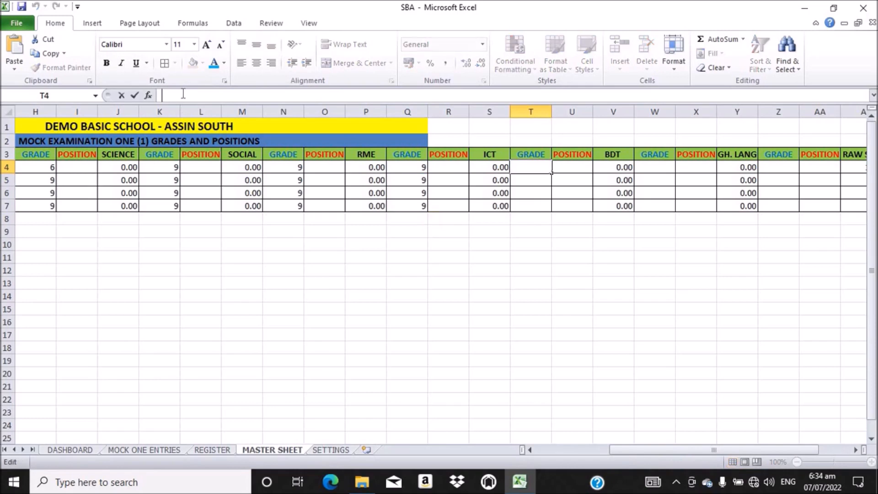
text(=VLOOKUP(D4,SETTINGS!$E$12:$G$21,2))
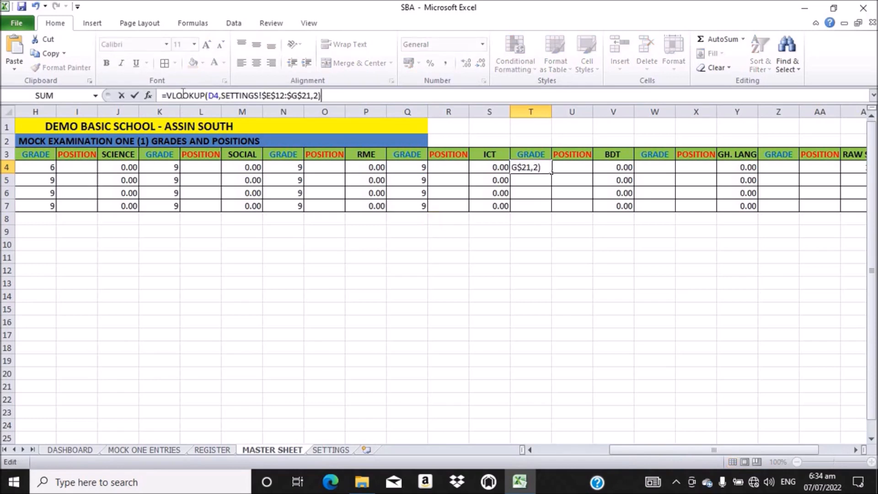
click(216, 96)
key(BackSpace)
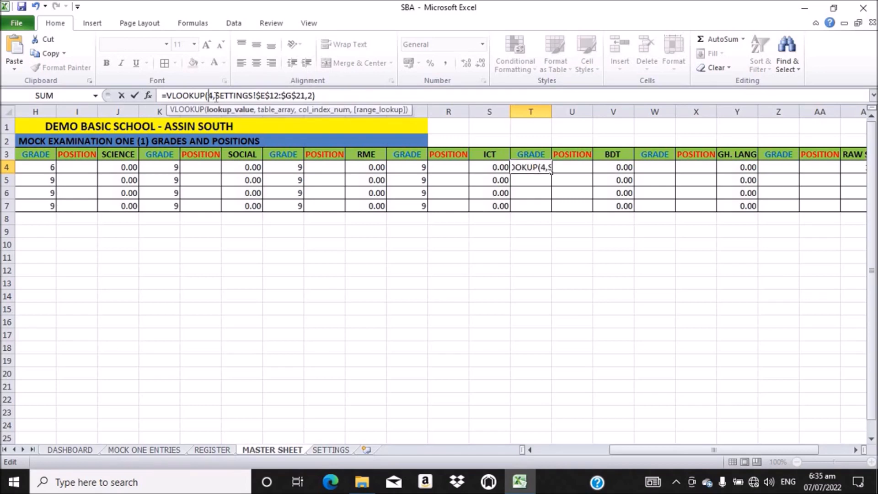
text(S)
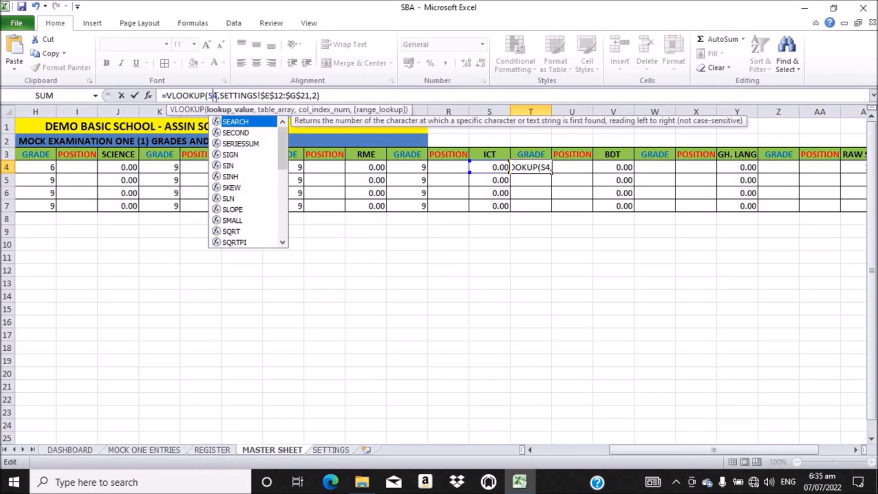
key(Return)
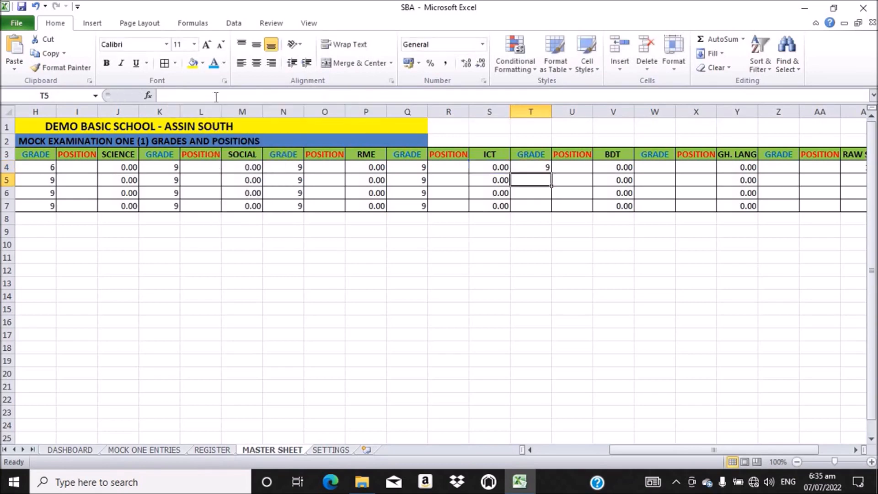
click(540, 171)
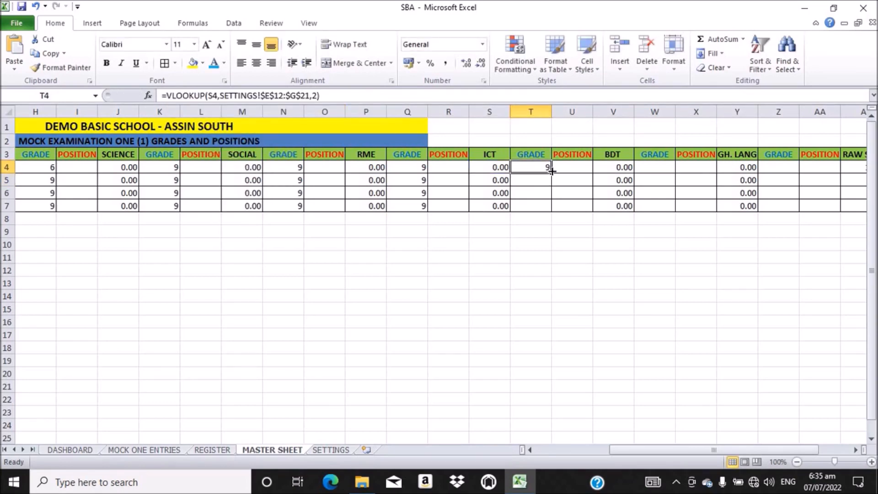
double_click(551, 171)
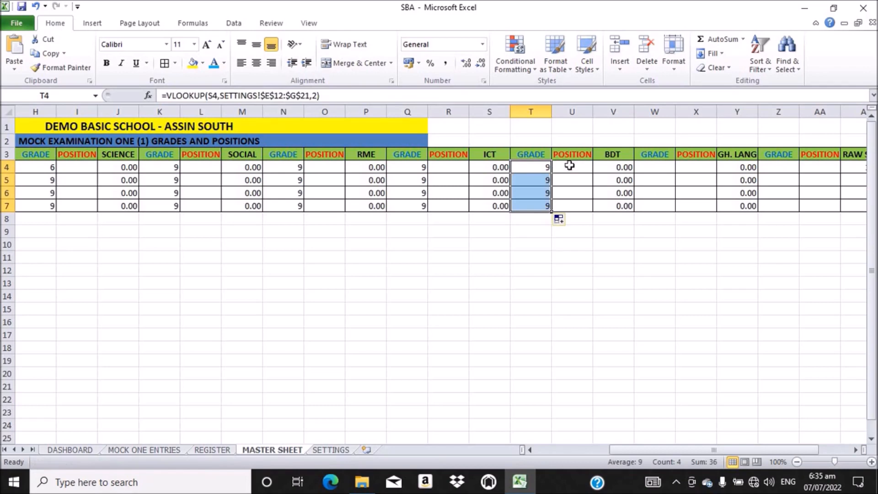
click(651, 167)
Step: Enter the grade VLOOKUP in W4 using V4 as the lookup value and fill it down to W7
click(215, 96)
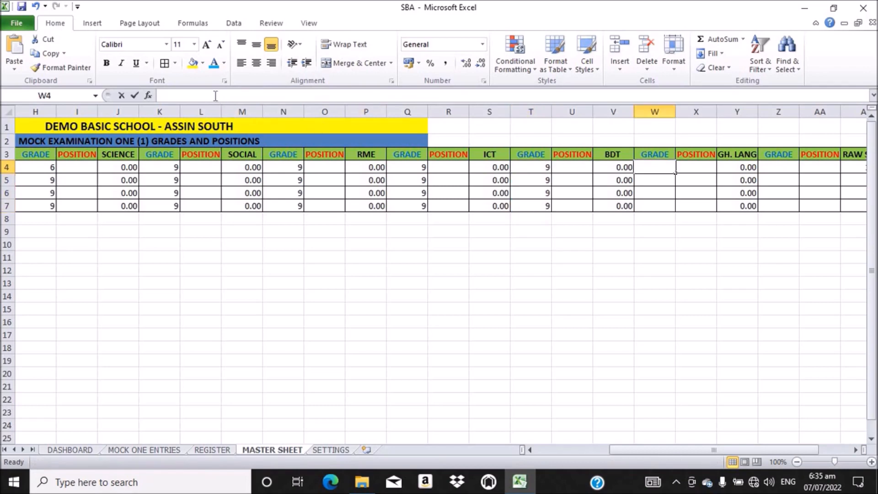
text(=VLOOKUP(D4,SETTINGS!$E$12:$G$21,2))
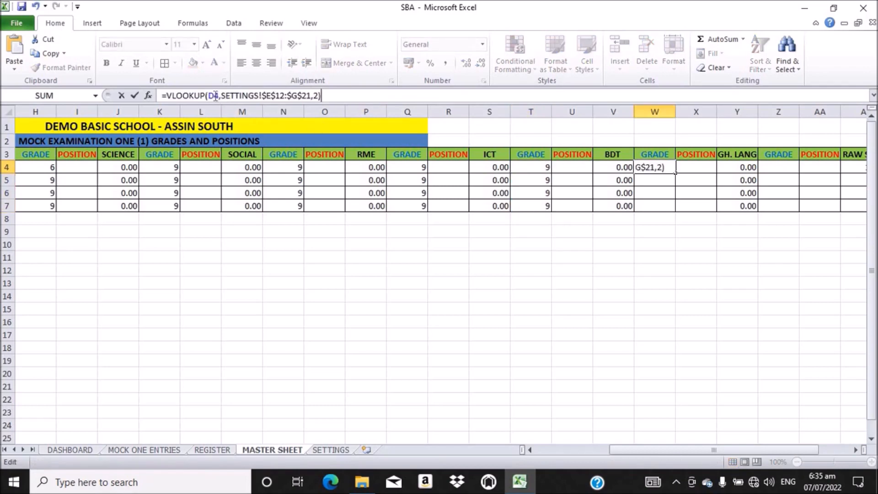
click(213, 96)
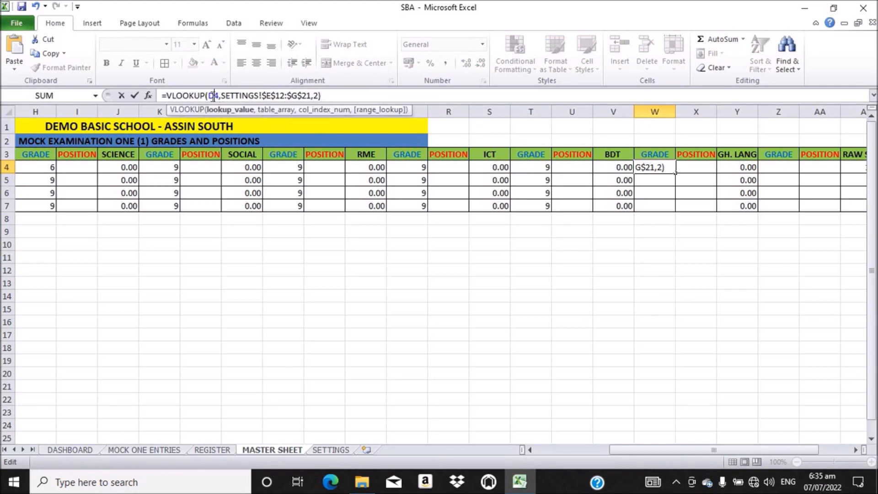
key(BackSpace)
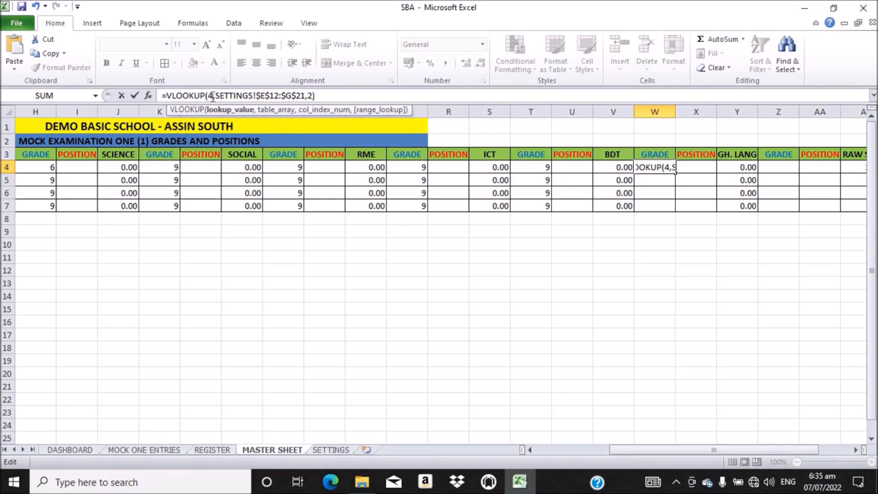
text(V)
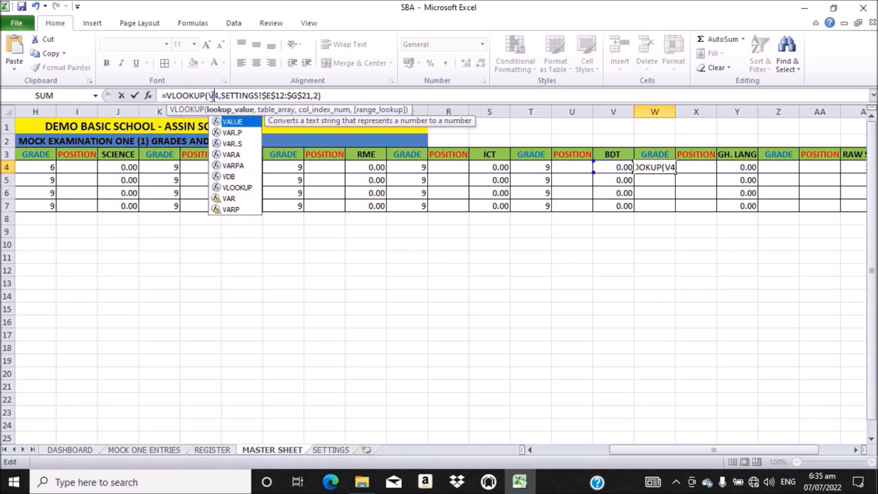
key(Return)
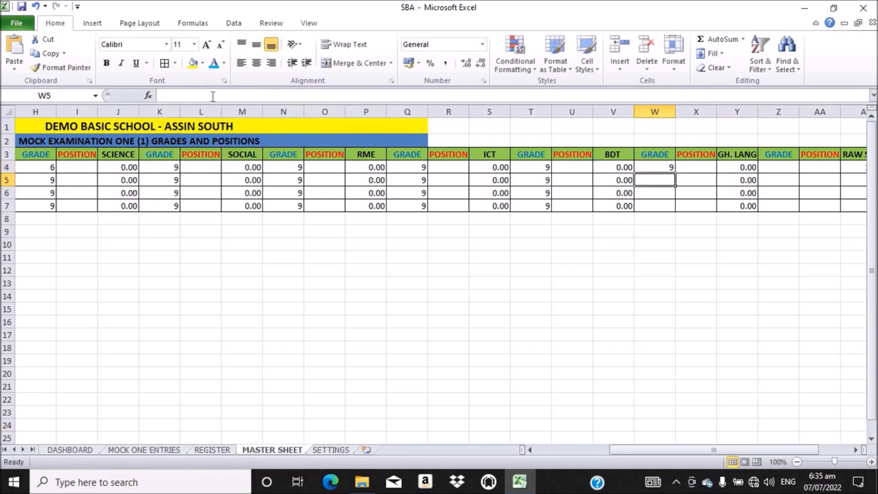
click(667, 168)
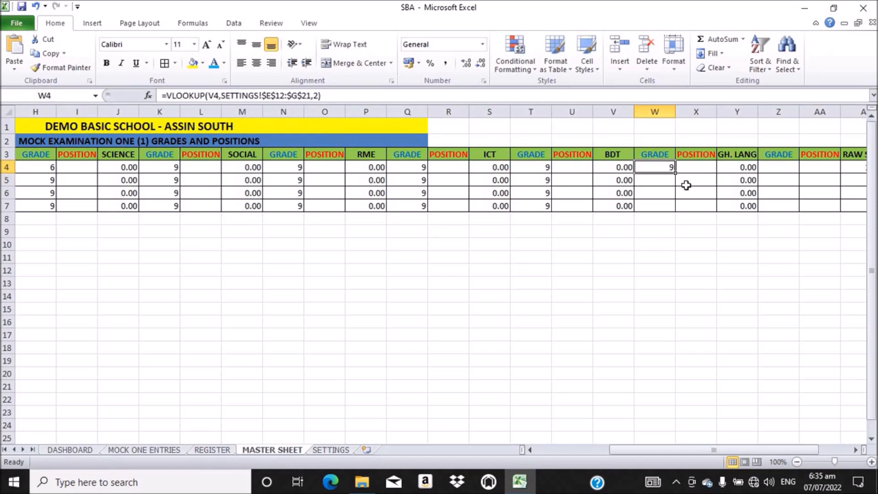
double_click(674, 173)
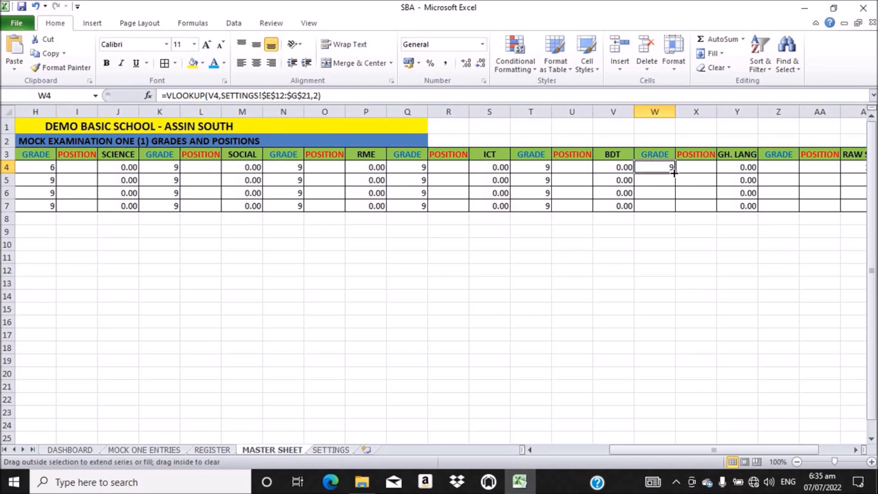
click(779, 165)
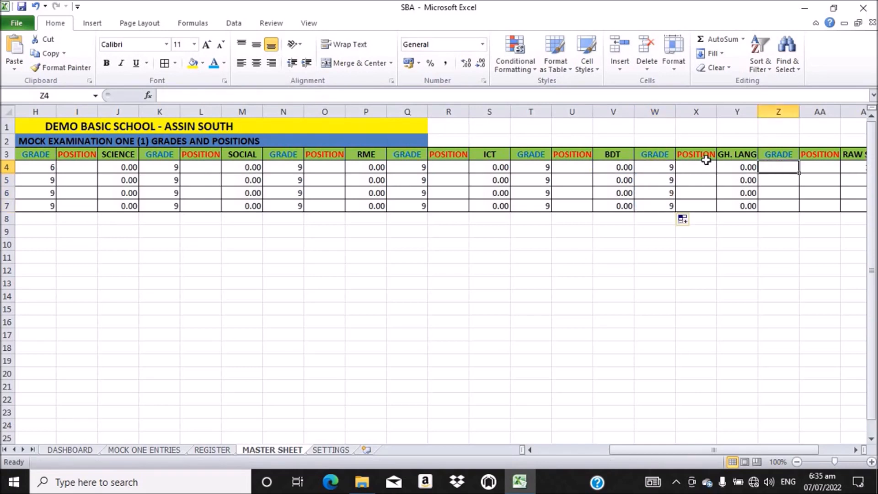
Step: Enter the grade VLOOKUP in Z4 using Y4 as the lookup value and fill it down to Z7
click(286, 94)
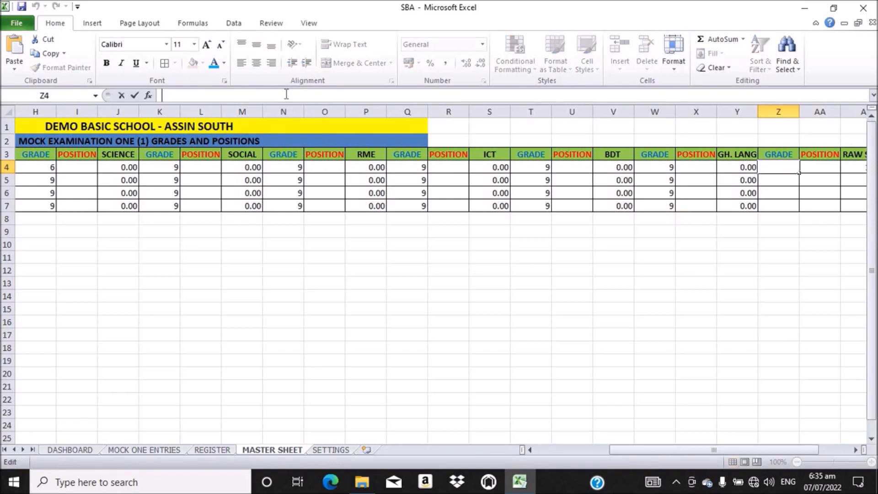
text(=VLOOKUP(D4,SETTINGS!$E$12:$G$21,2))
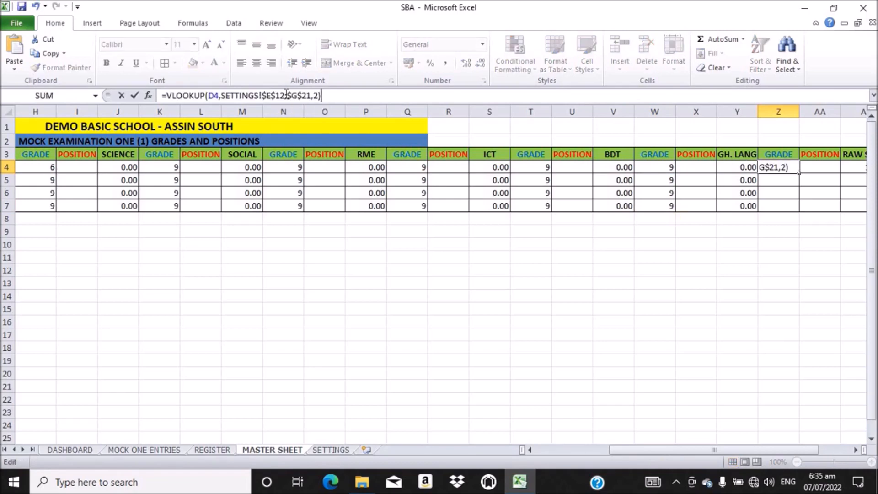
click(214, 97)
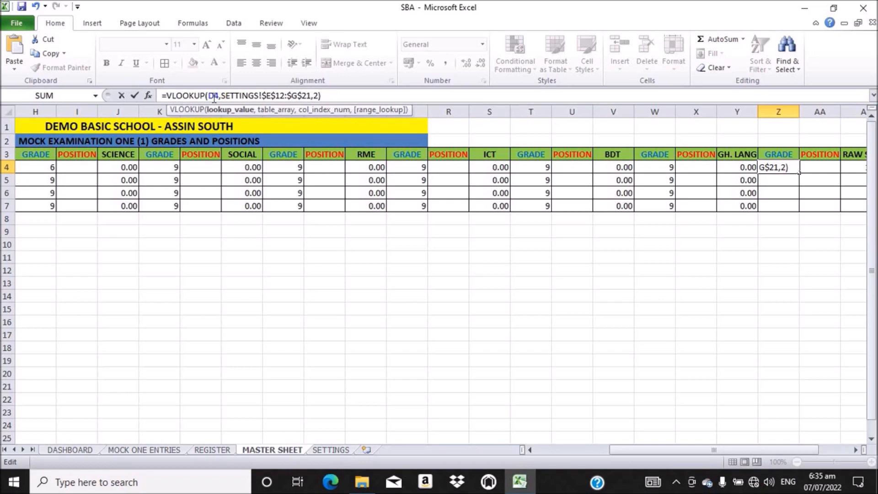
key(BackSpace)
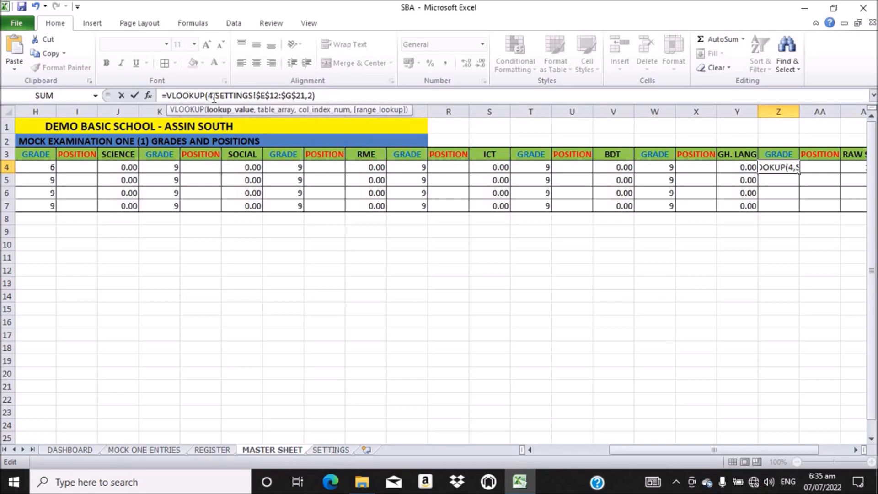
text(Y)
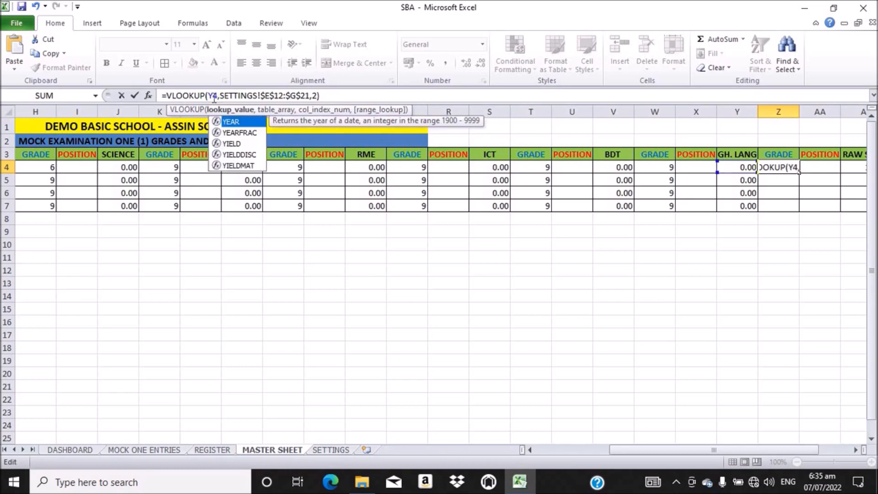
key(Return)
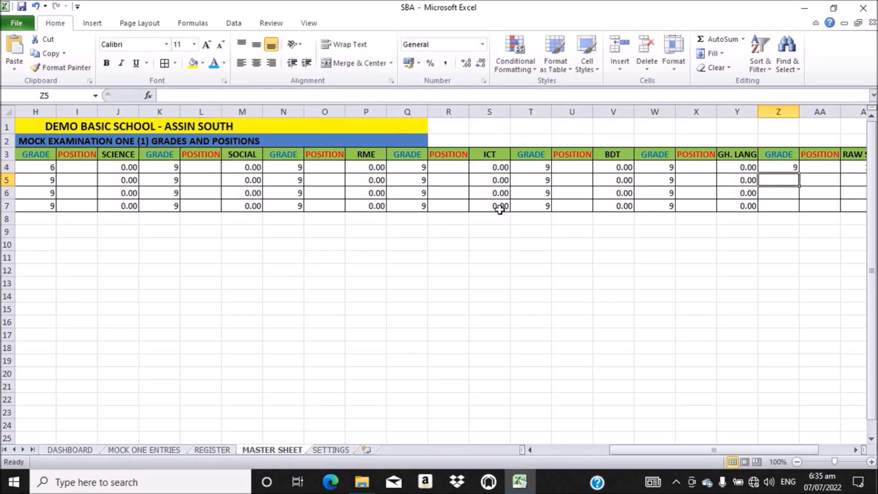
click(785, 166)
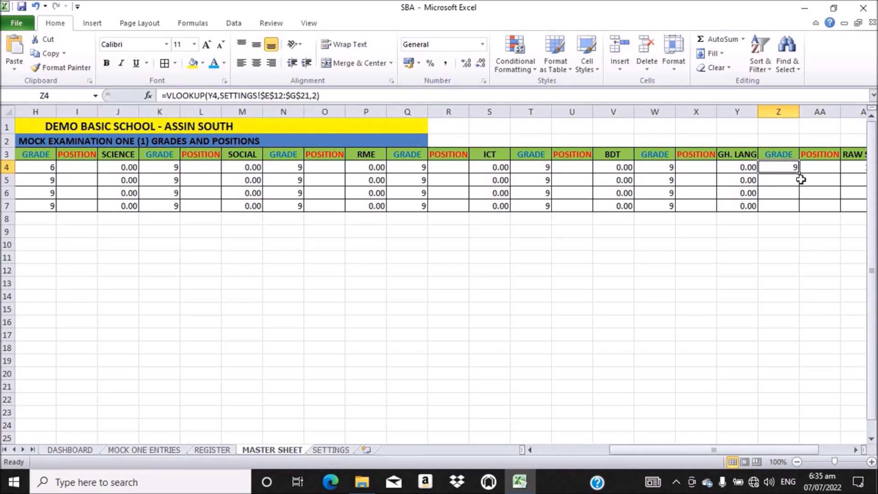
double_click(800, 172)
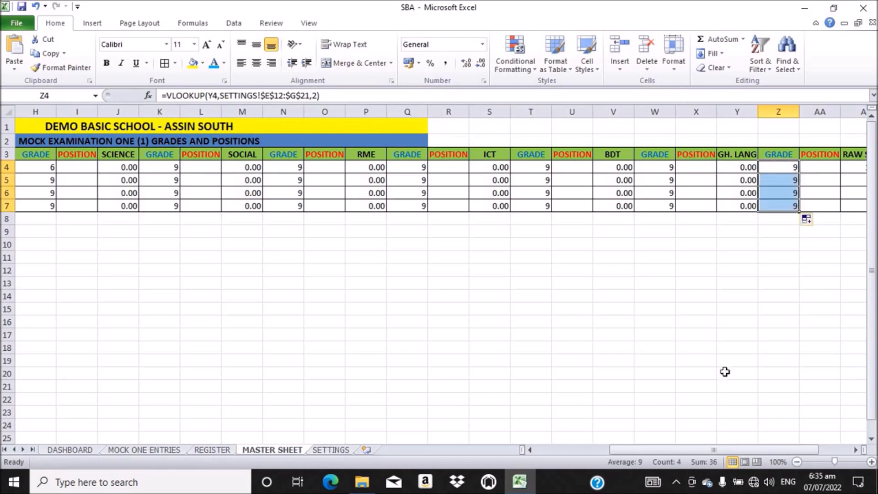
drag(707, 451, 743, 450)
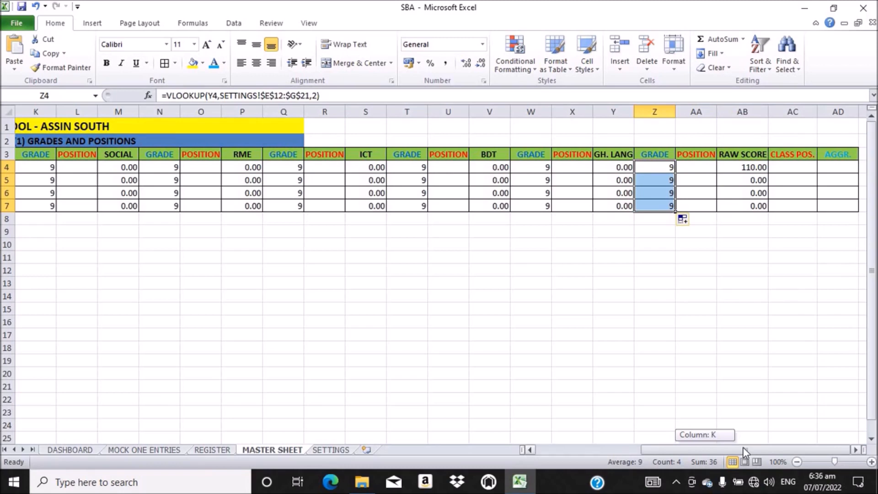
Step: Scroll back to column A and select the first student's English POSITION cell, F4
drag(743, 446, 581, 451)
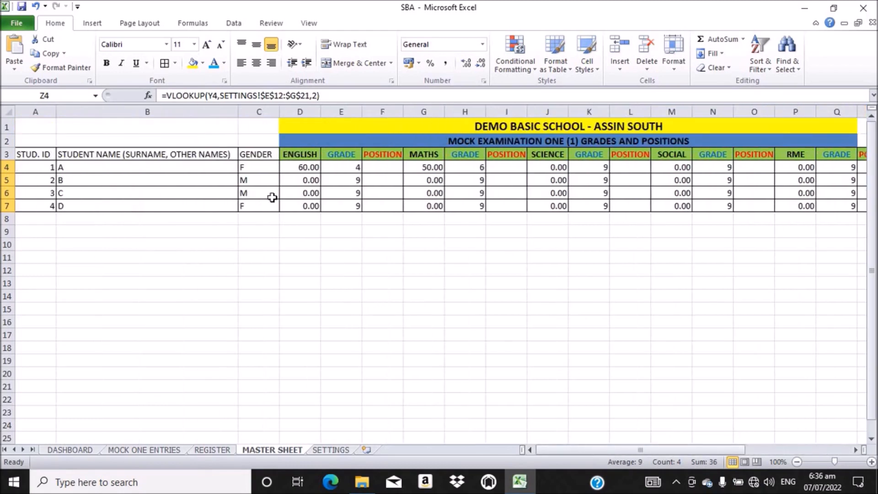
click(381, 166)
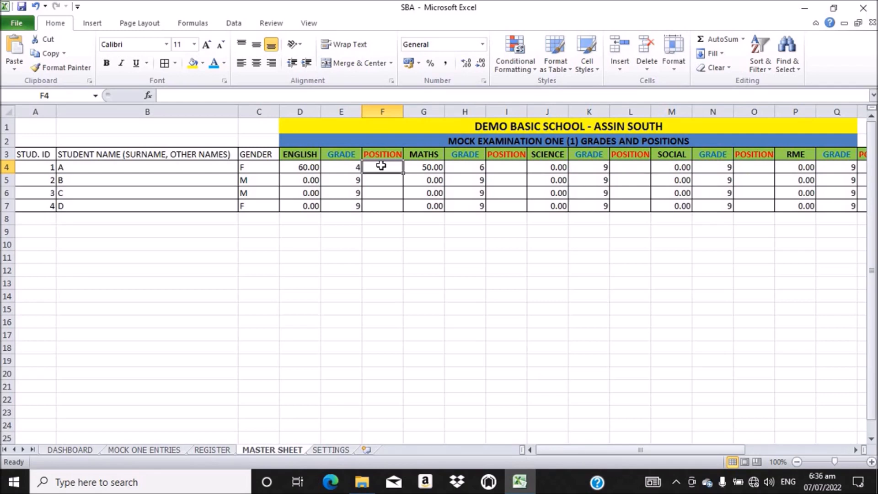
Step: Enter =RANK(D4,D4:D7) in F4 to rank student A's English score, giving 1
text(=)
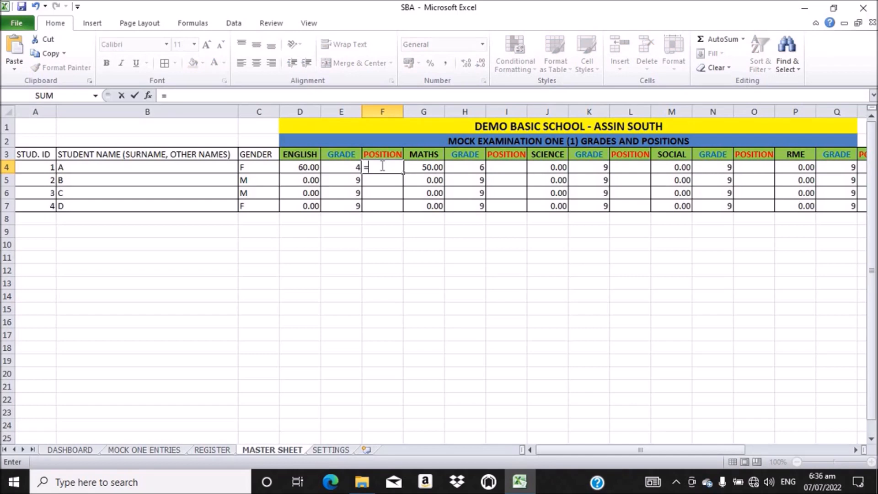
text(RA)
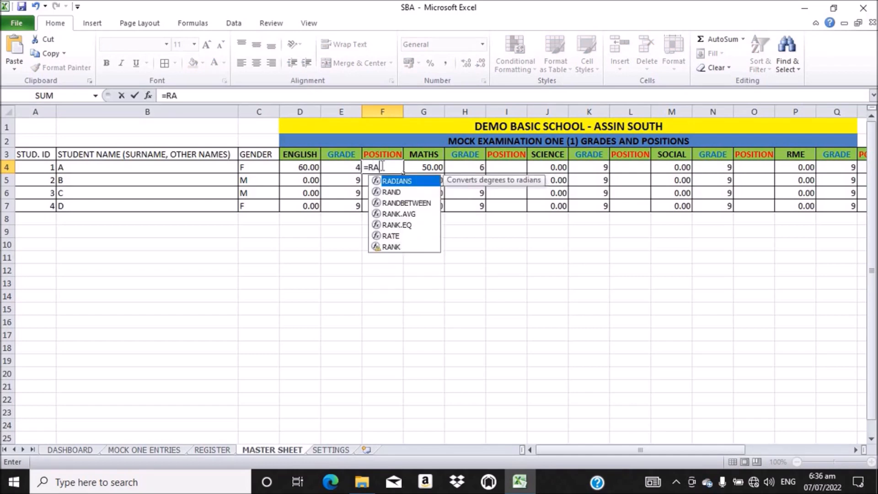
text(NK)
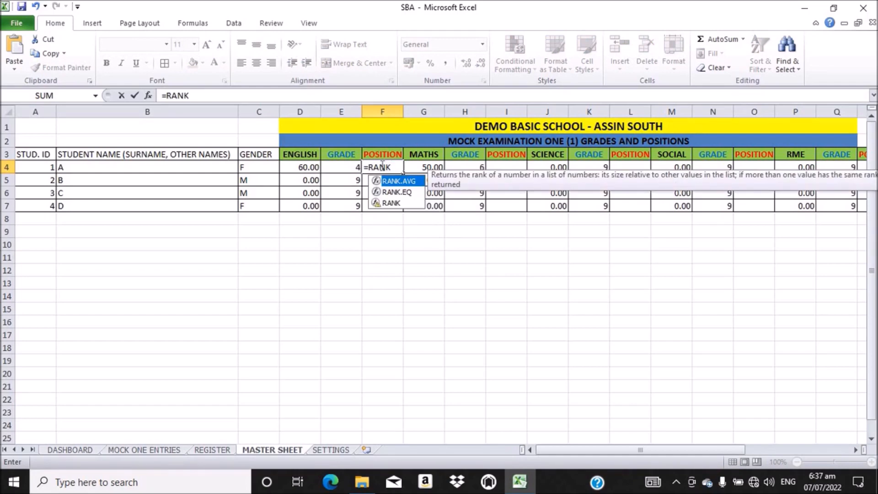
double_click(392, 203)
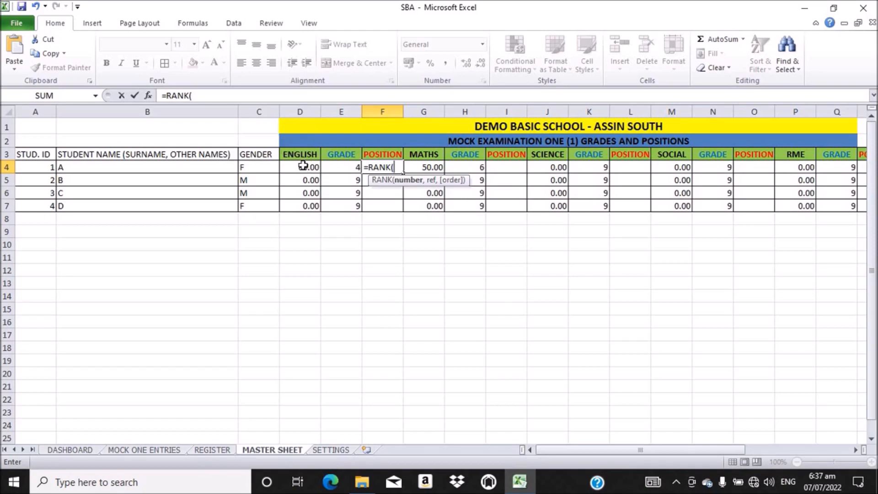
drag(302, 166, 301, 202)
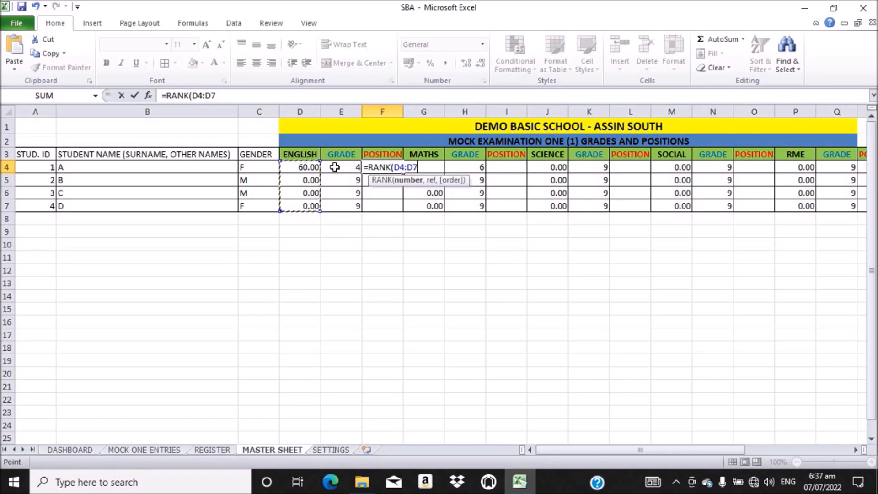
click(314, 167)
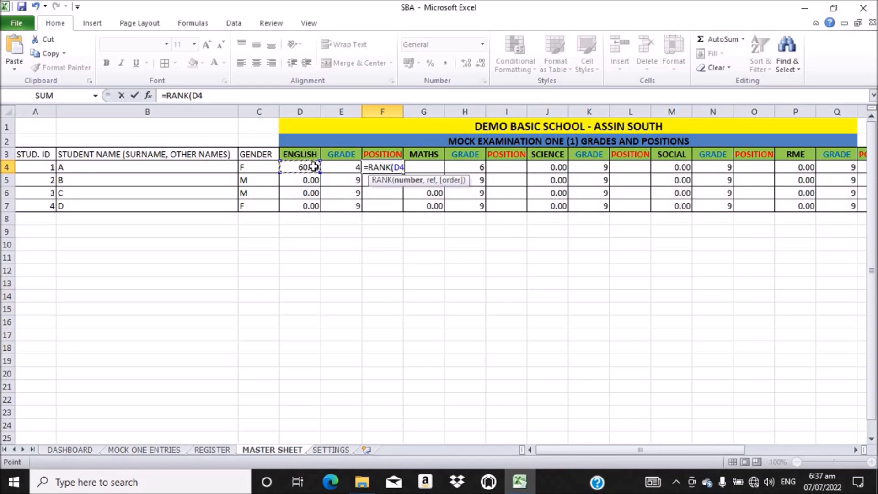
text(,)
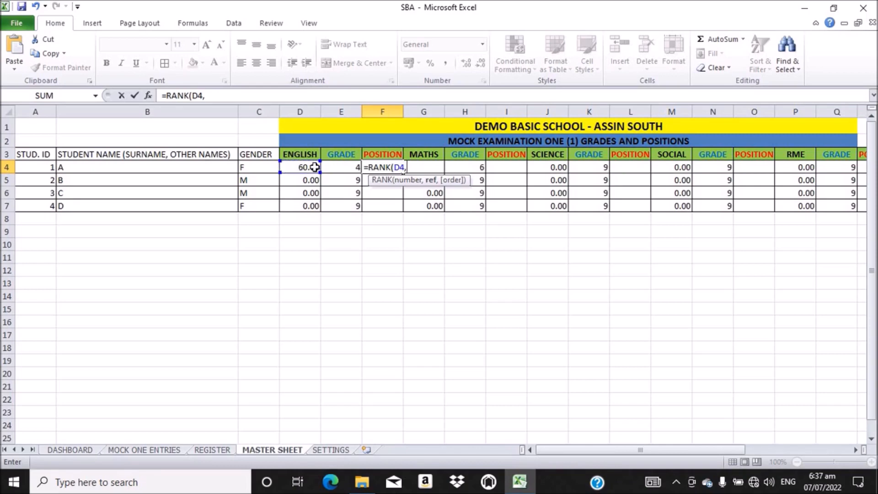
drag(307, 167, 310, 208)
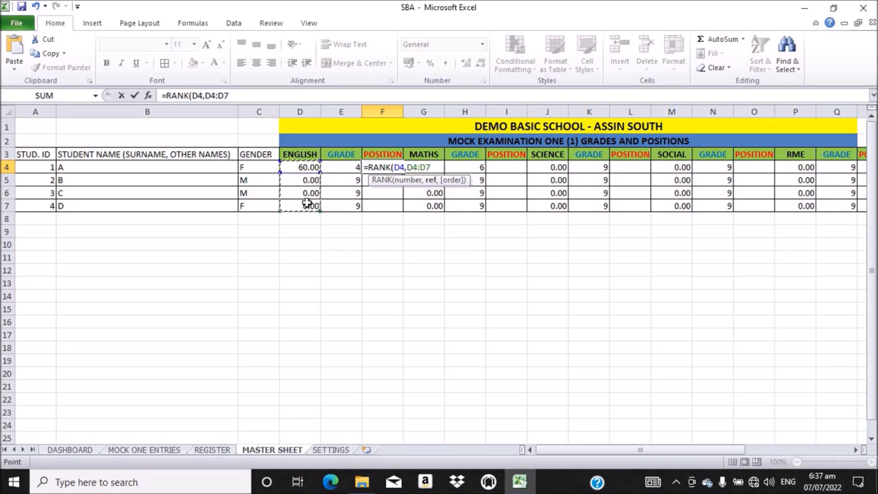
text())
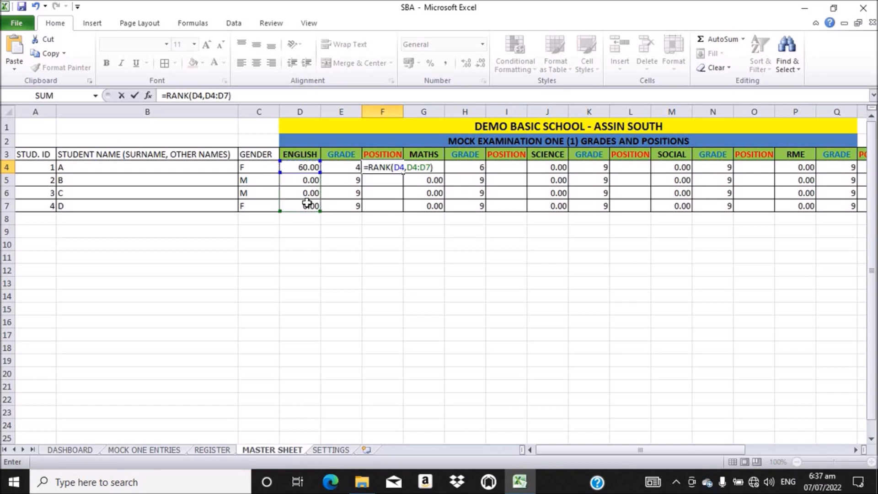
key(Return)
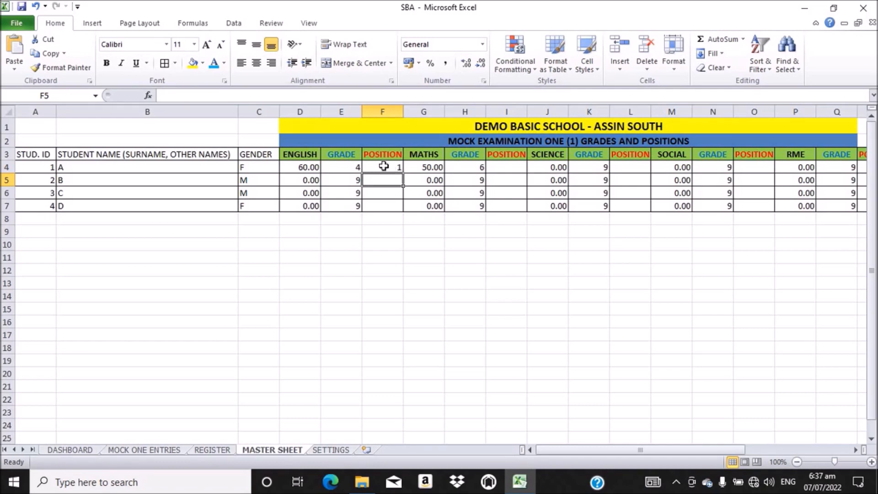
mouse_move(384, 166)
mouse_down()
mouse_move(400, 170)
mouse_move(378, 135)
mouse_move(398, 166)
mouse_up()
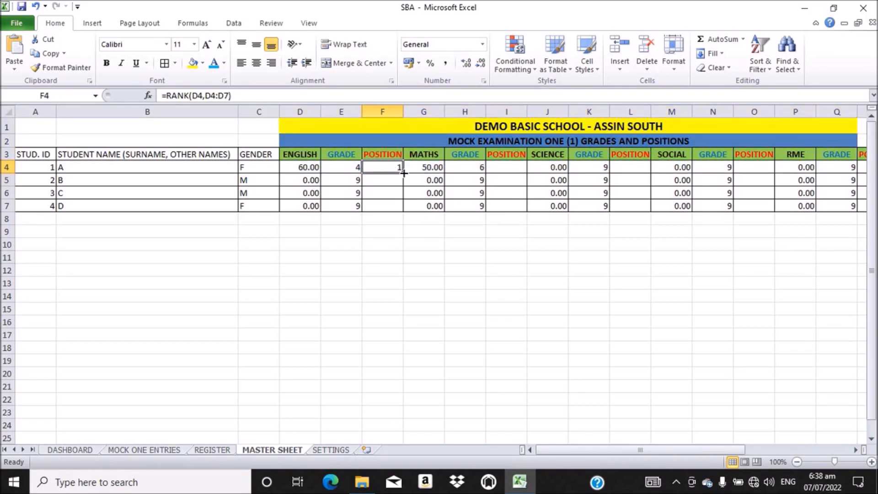
Step: Fill the RANK formula down to F5:F7 and compare the shifted ranges in F5 and F4
double_click(404, 173)
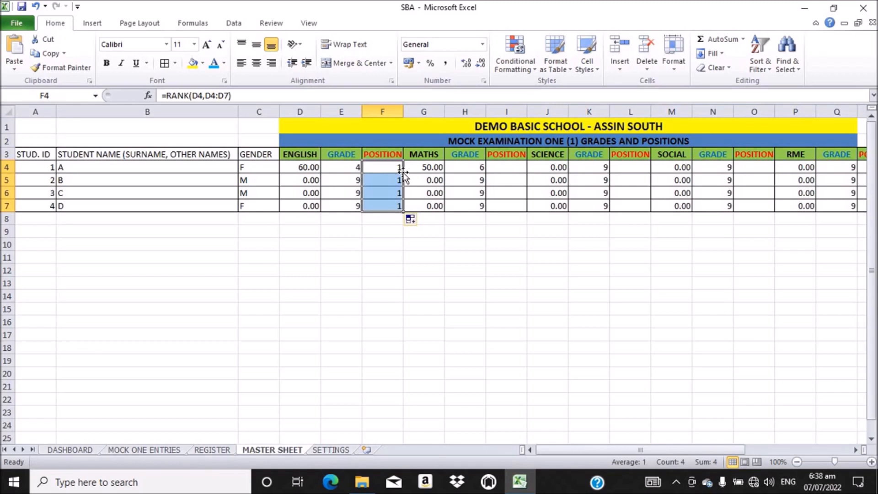
click(381, 179)
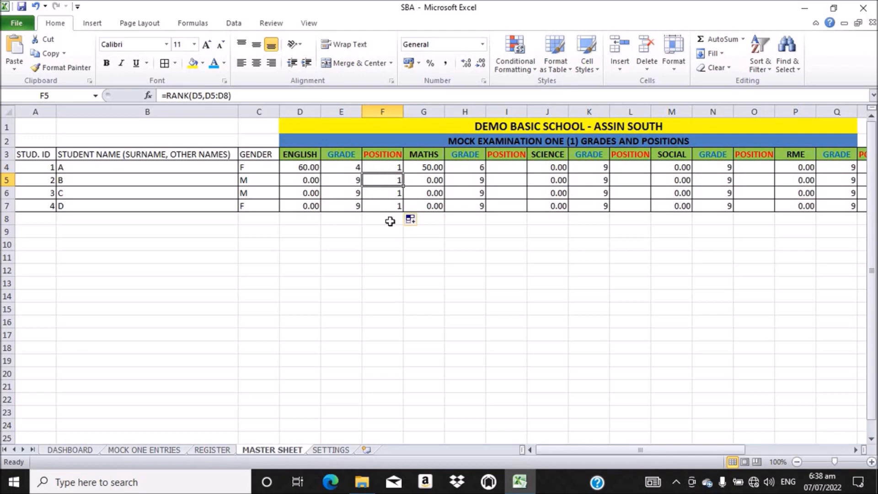
click(390, 170)
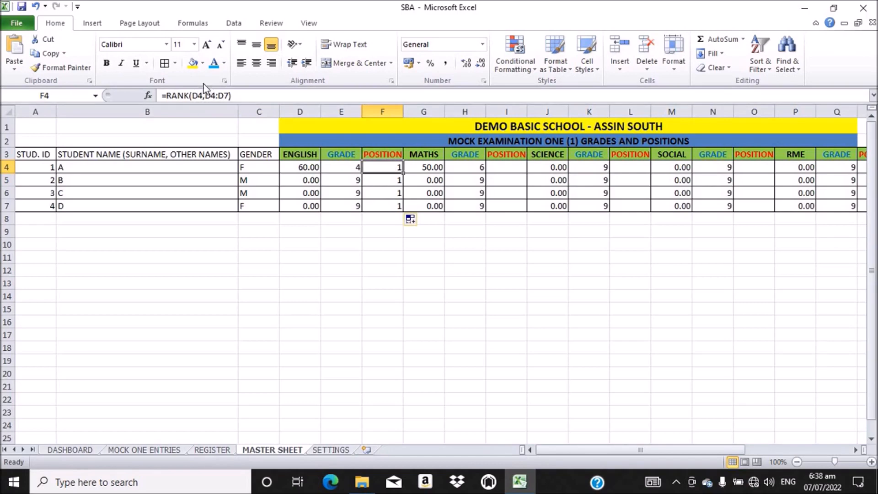
Step: Make the ranking range $D$4:$D$7 in F4 and refill F5:F7, giving ranks 1, 2, 2, 2
drag(230, 96, 206, 95)
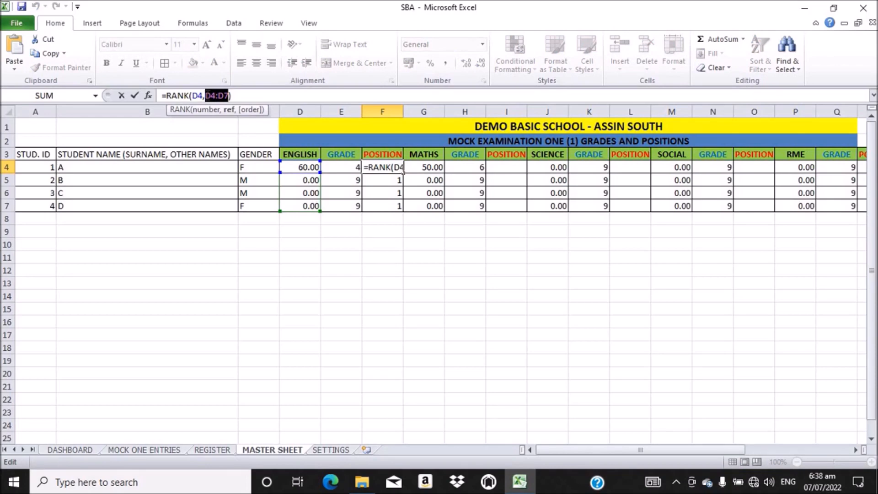
key(F4)
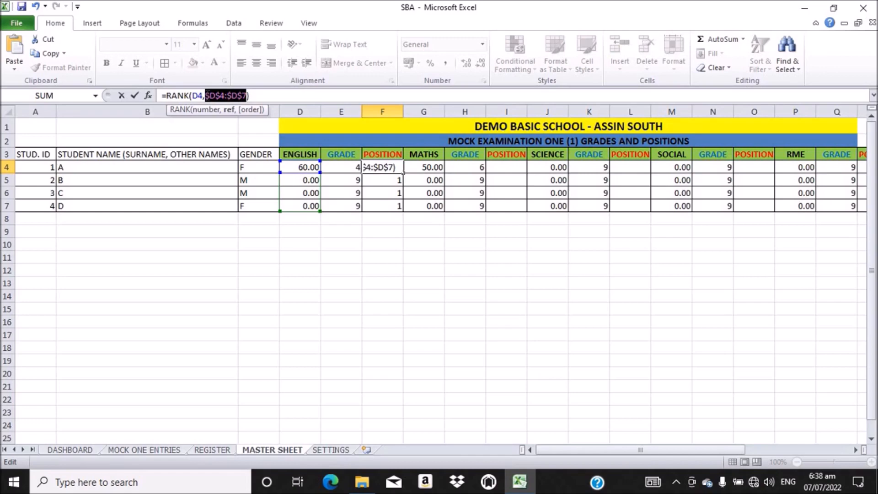
click(276, 95)
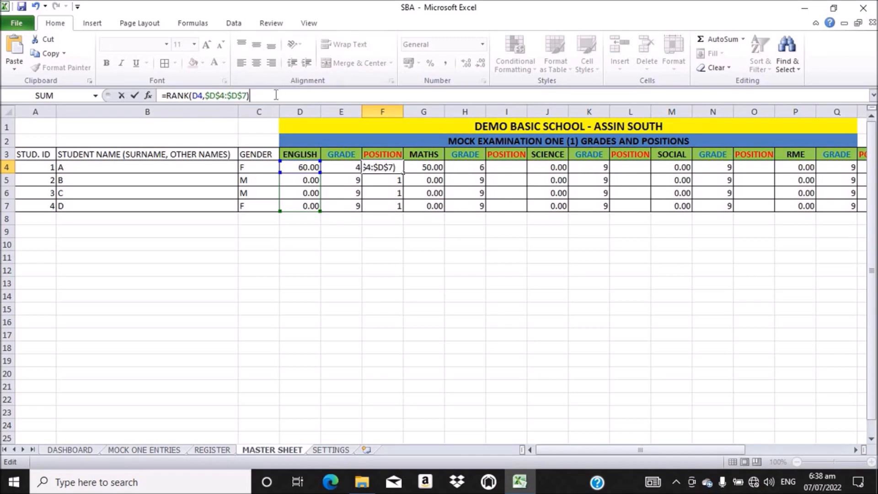
key(Return)
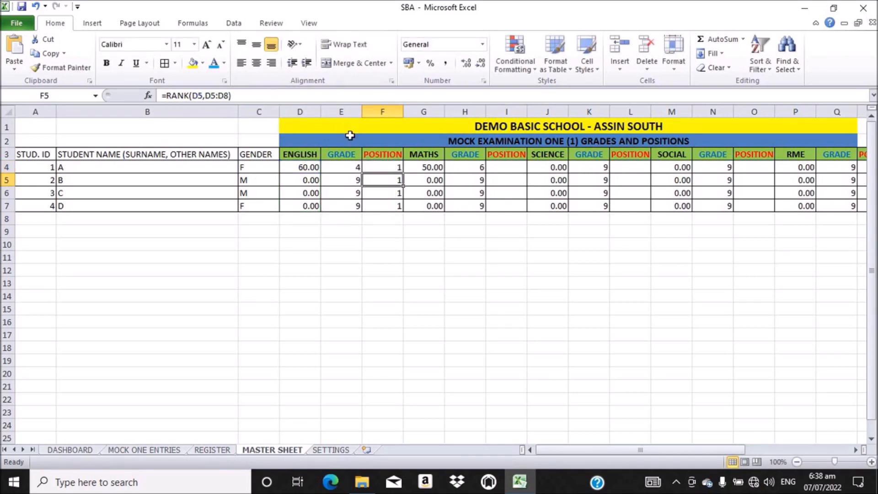
click(396, 167)
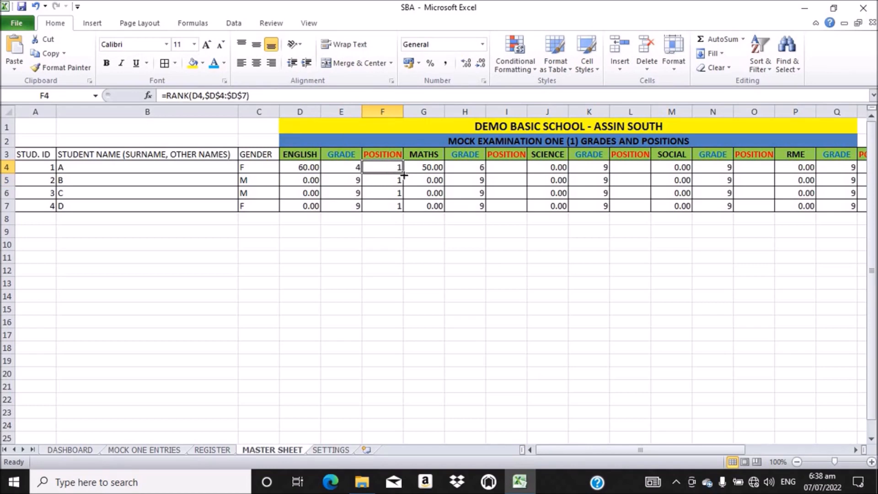
double_click(403, 172)
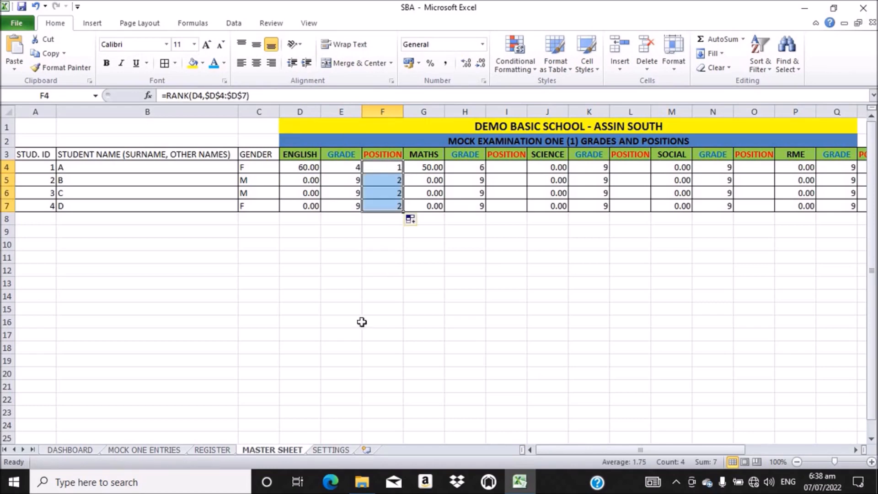
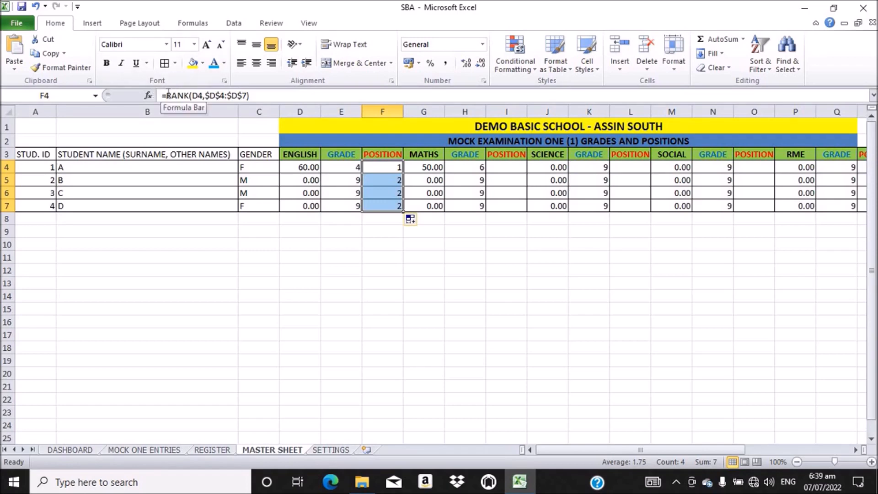
Step: Wrap F4's RANK(D4,$D$4:$D$7) formula in CHOOSE and begin the first label "1"
click(167, 95)
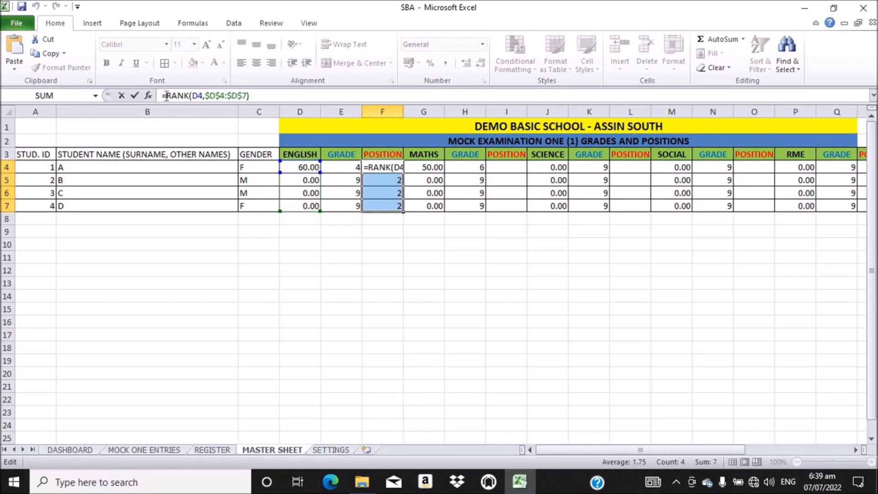
text(CH)
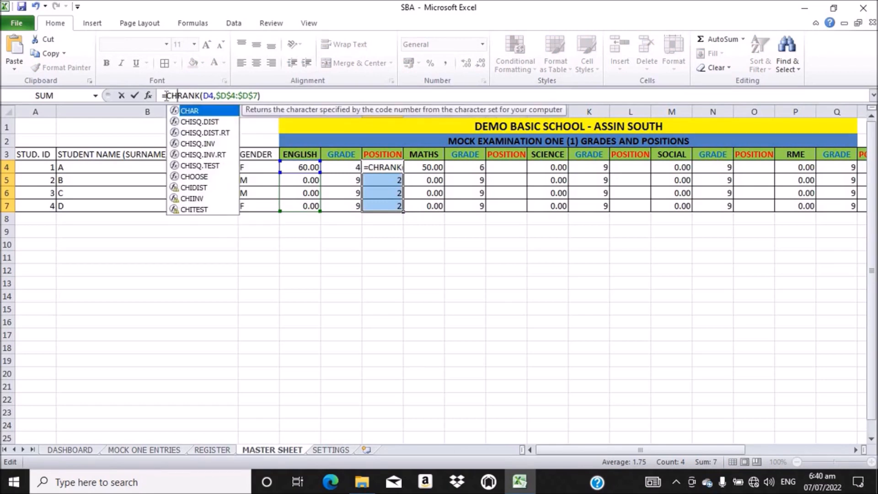
text(O)
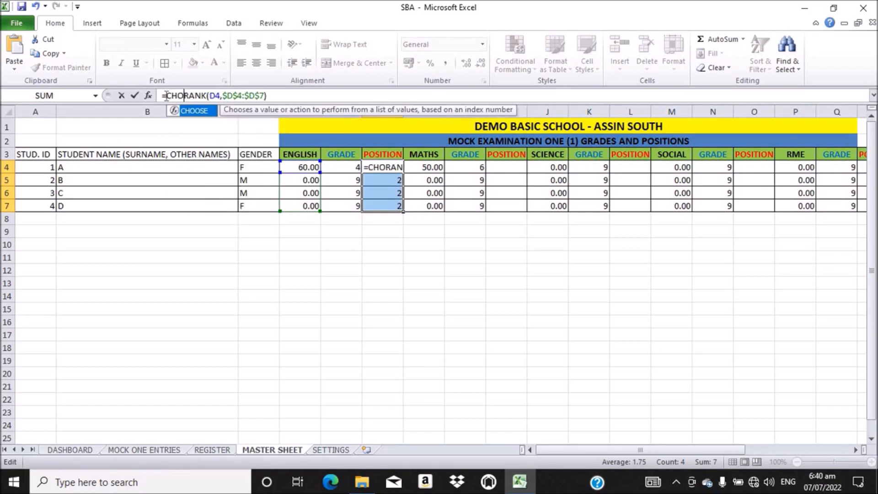
key(Tab)
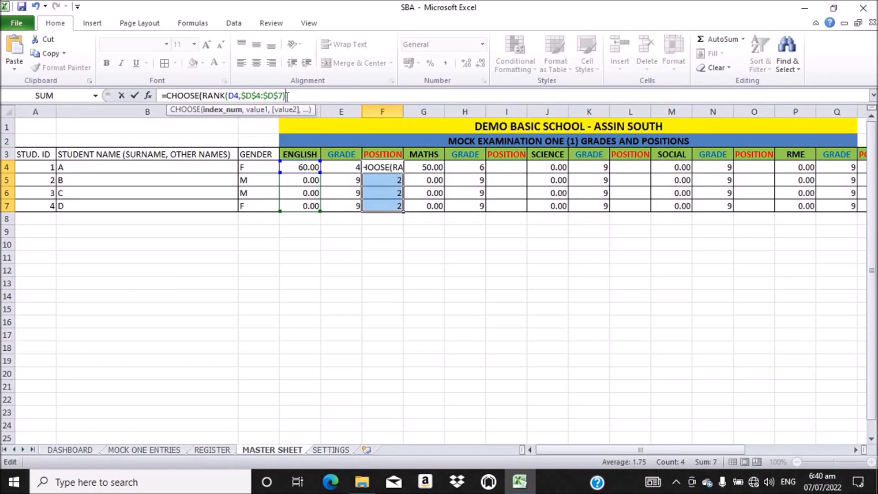
text(,)
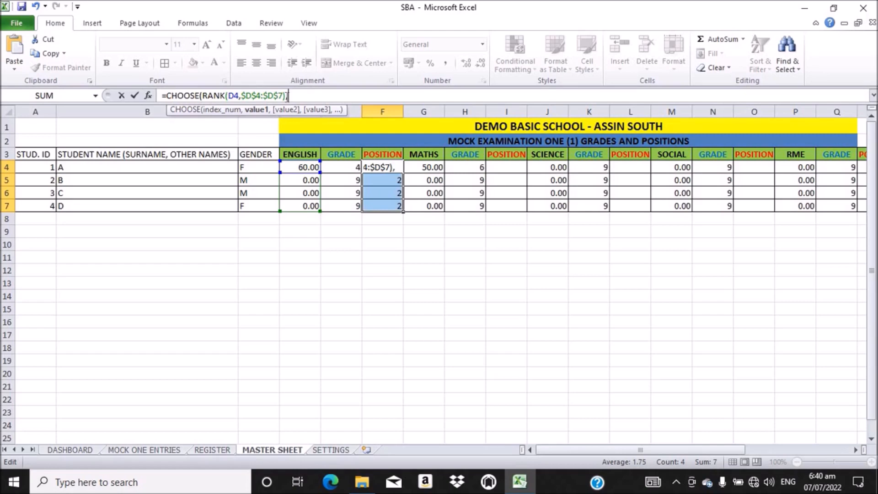
text("")
text(1)
text(ST)
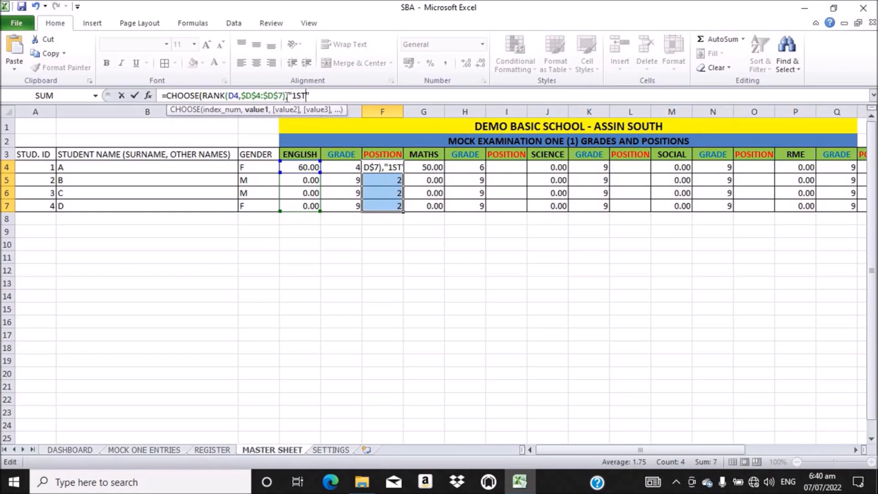
key(BackSpace)
key(BackSpace)
Step: Finish the CHOOSE labels "1st","2nd","3rd","4th", close the parenthesis and commit F4, showing 1st
text(st",)
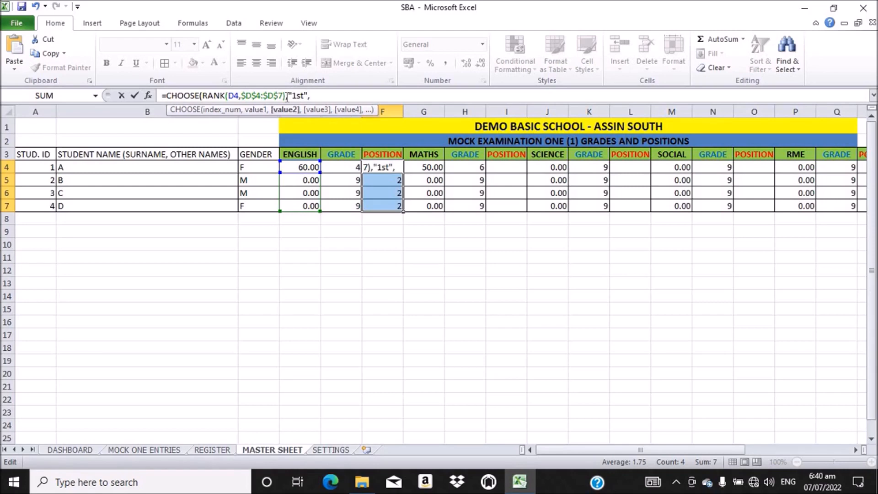
text("")
key(Left)
text(2nd)
text(,)
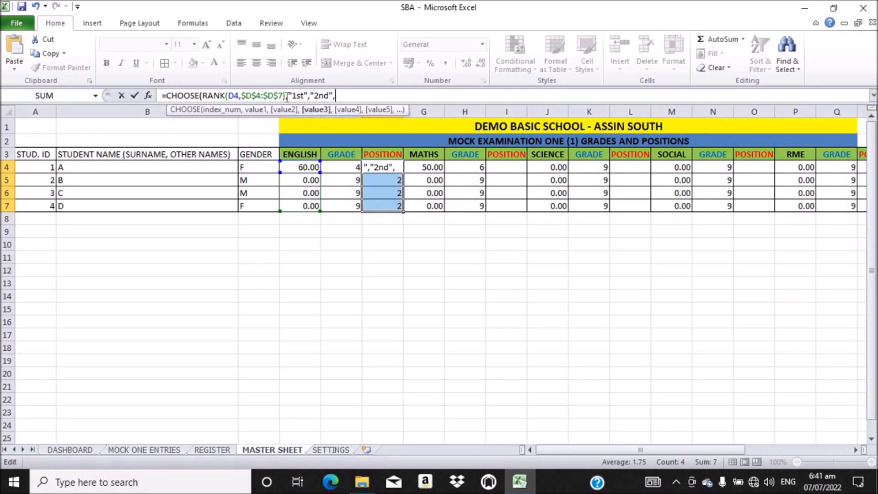
text("2nd","3rd)
key(Right)
text(,)
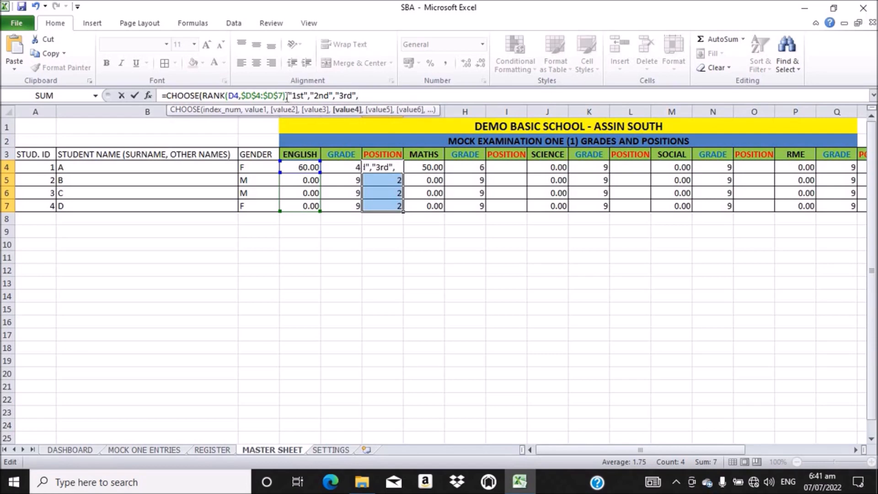
text("")
key(Left)
text(4th)
key(Right)
text())
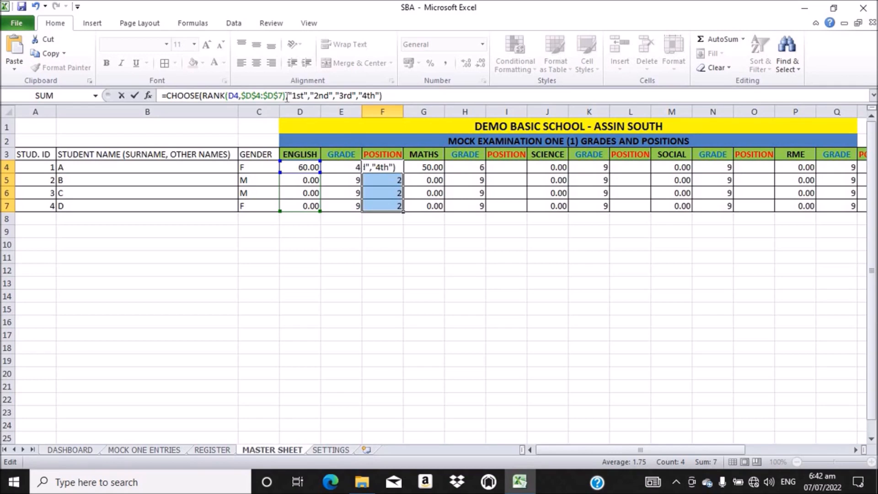
key(Return)
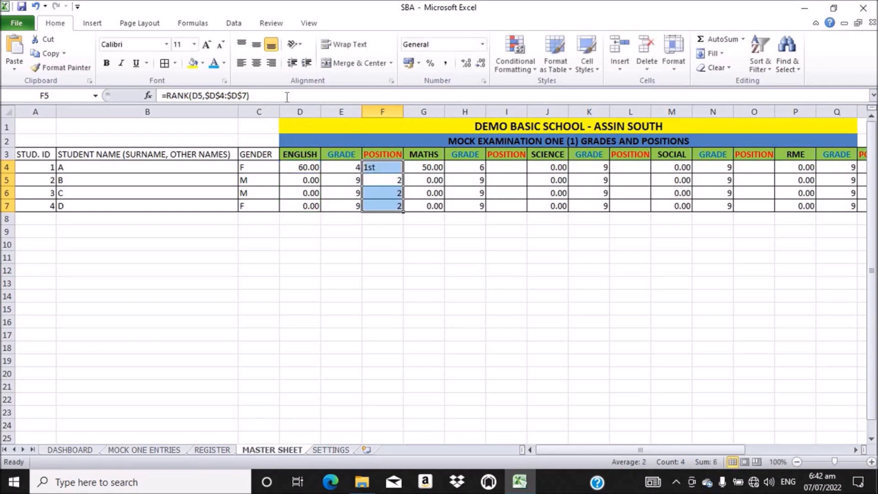
Step: Fill F4's ordinal formula down to F7 (1st, 2nd, 2nd, 2nd) and centre the values
click(393, 166)
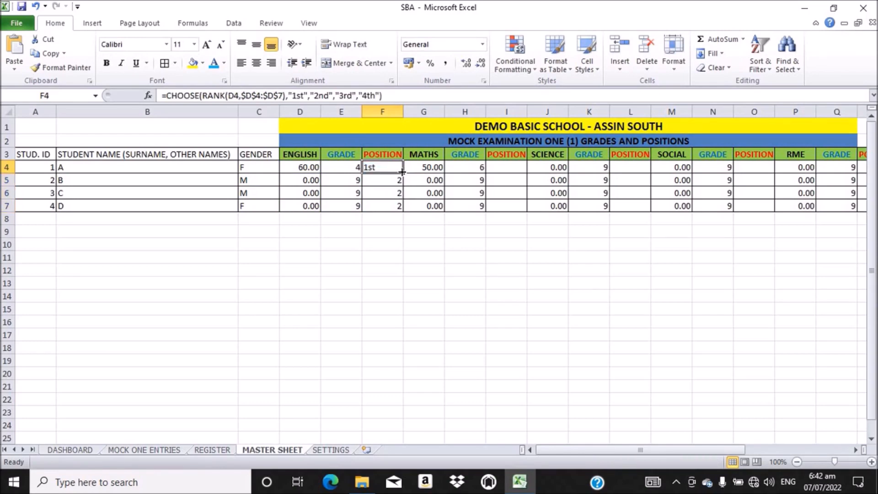
double_click(402, 173)
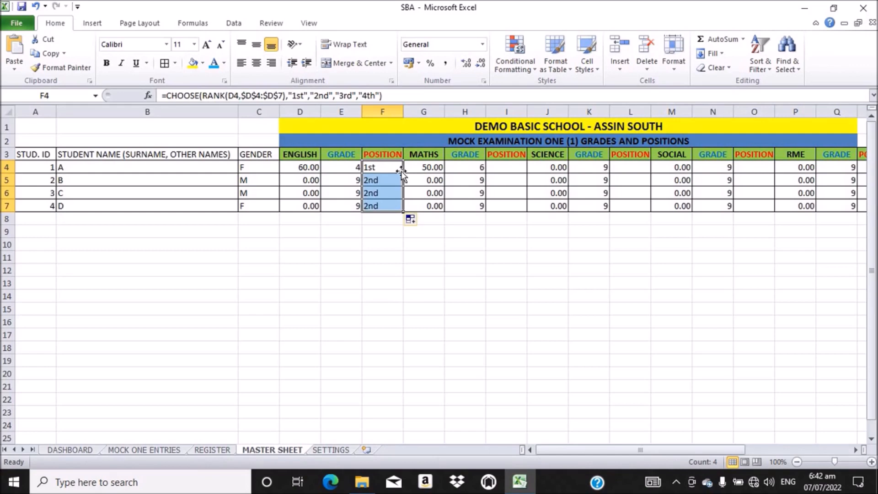
click(256, 43)
click(257, 63)
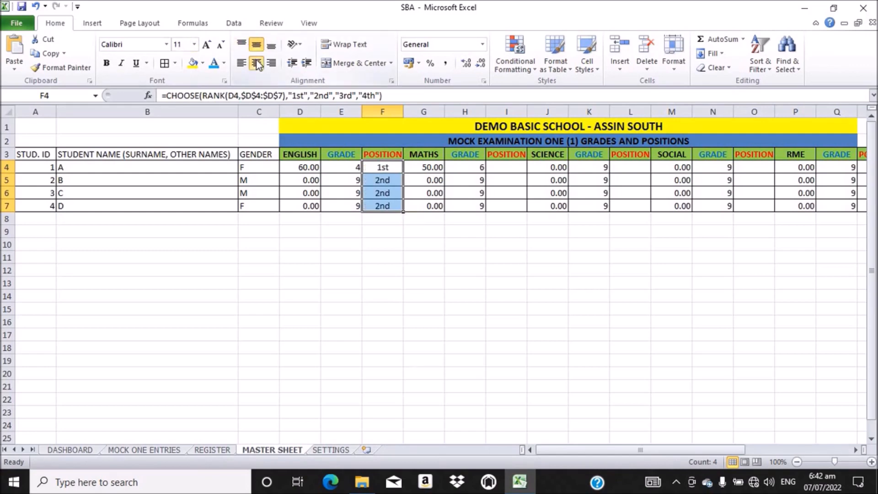
click(411, 234)
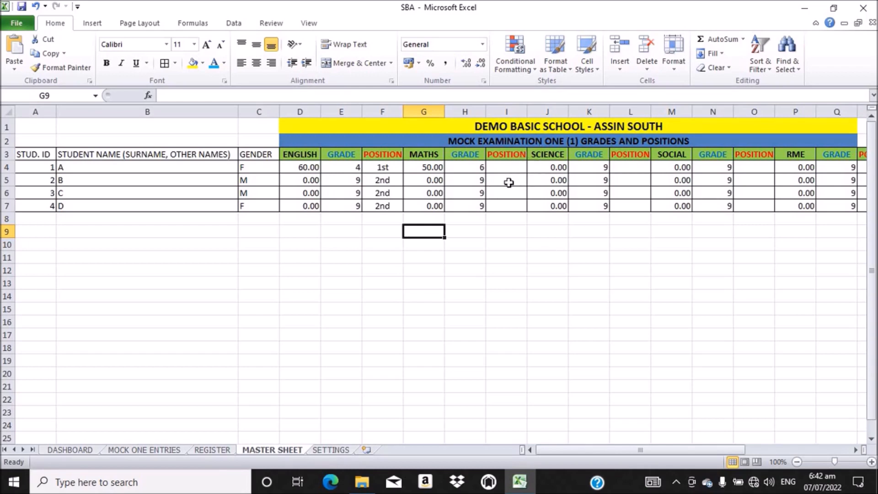
Step: Copy the full CHOOSE(RANK) formula text from F4, leaving F4 unchanged
click(382, 165)
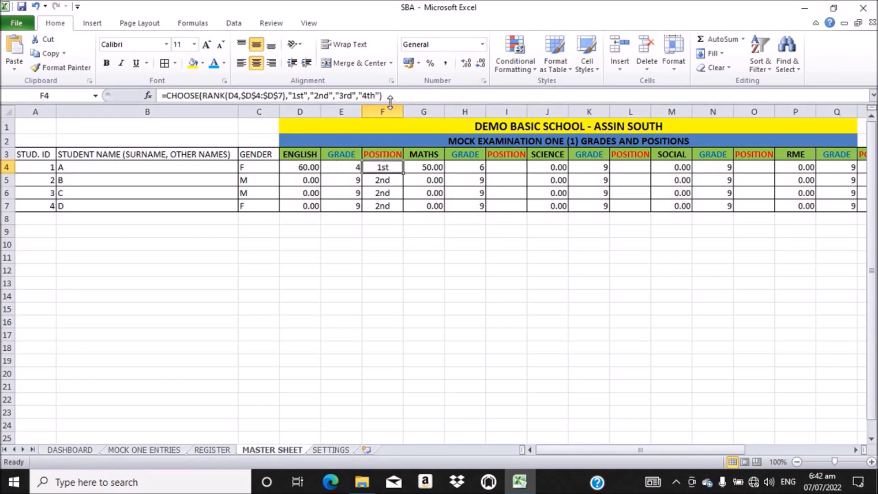
drag(387, 95, 162, 95)
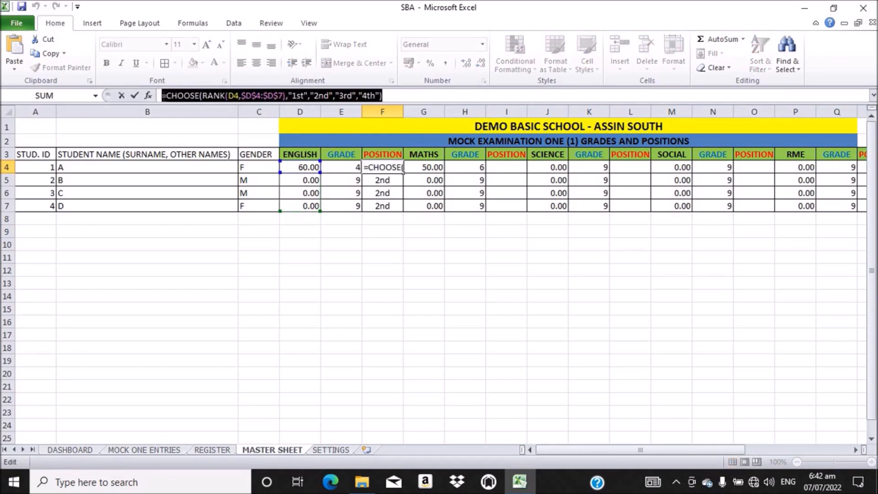
key(ctrl+c)
click(396, 98)
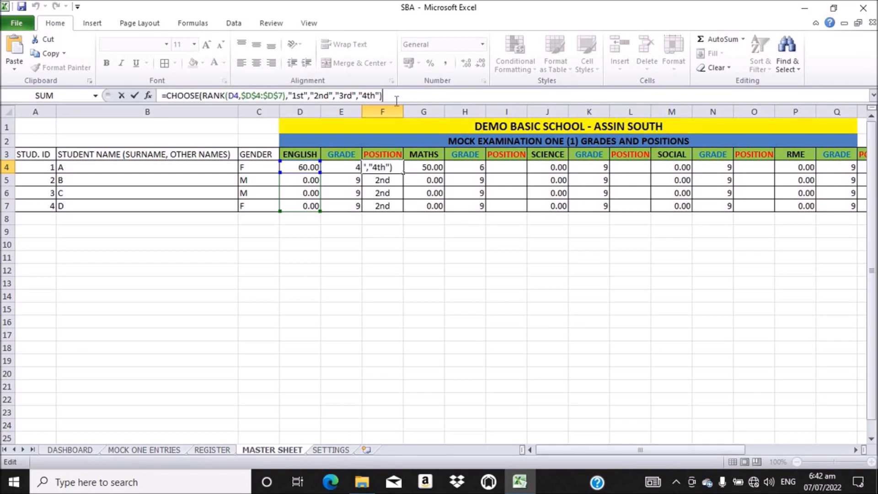
key(Return)
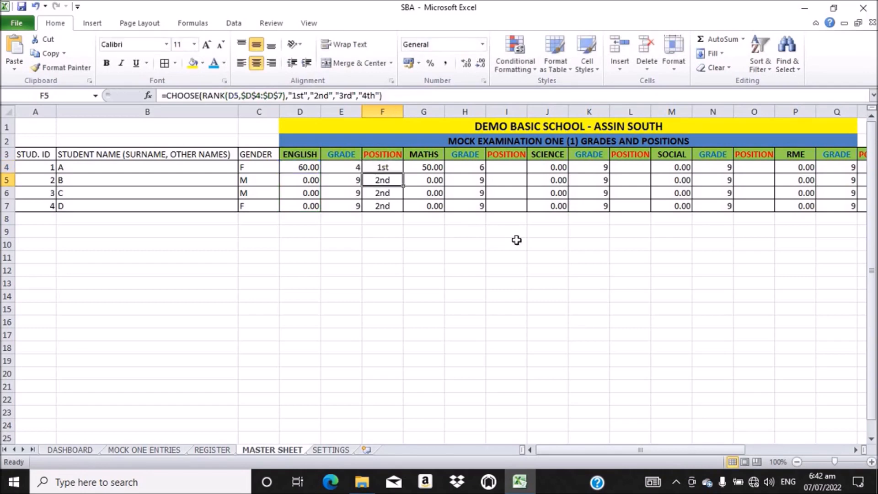
Step: Paste the formula into I4 and change it to rank G4 within $G$4:$G$7
click(508, 167)
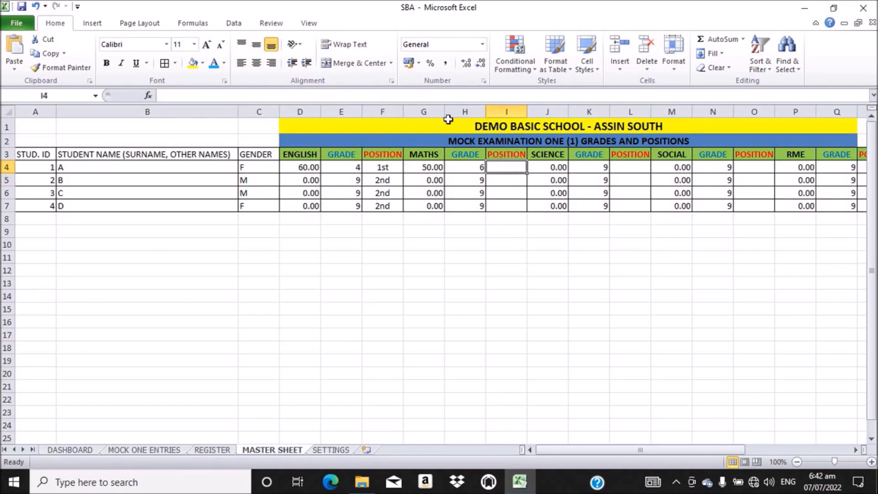
click(256, 92)
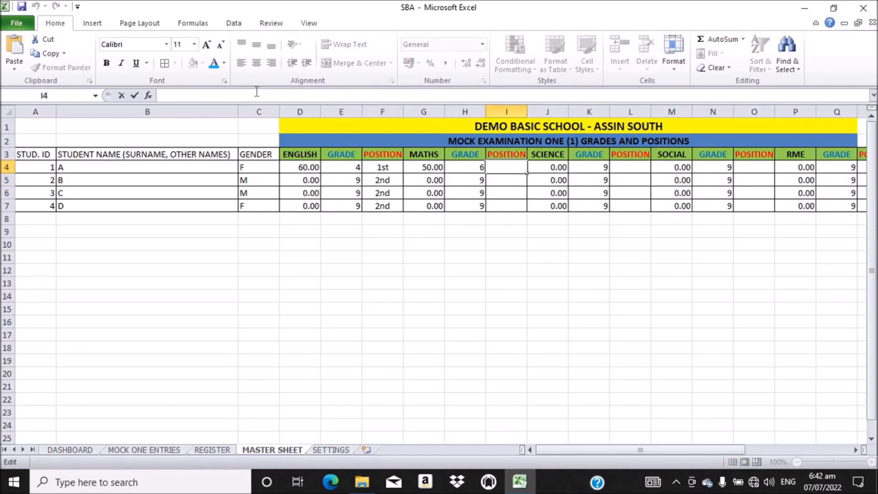
key(ctrl+v)
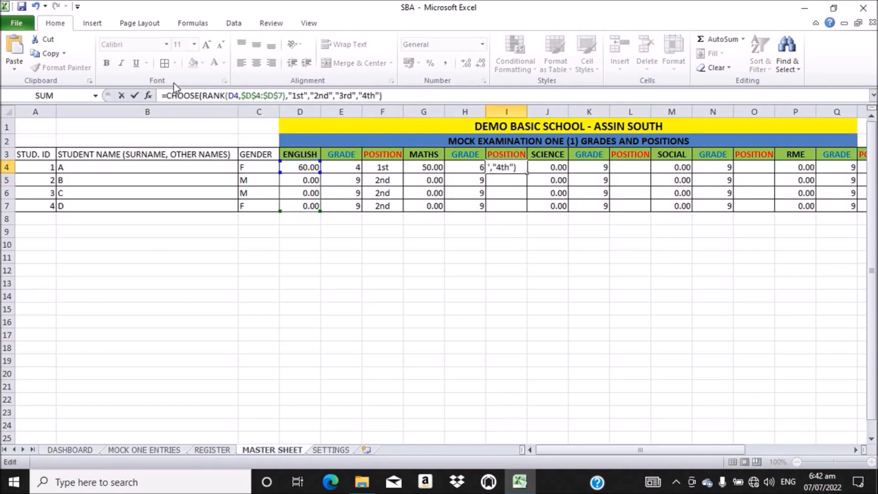
click(235, 96)
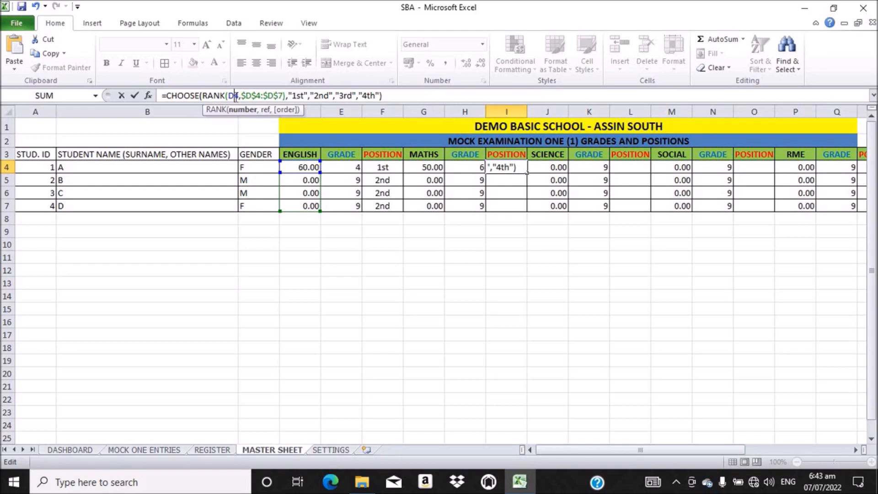
key(BackSpace)
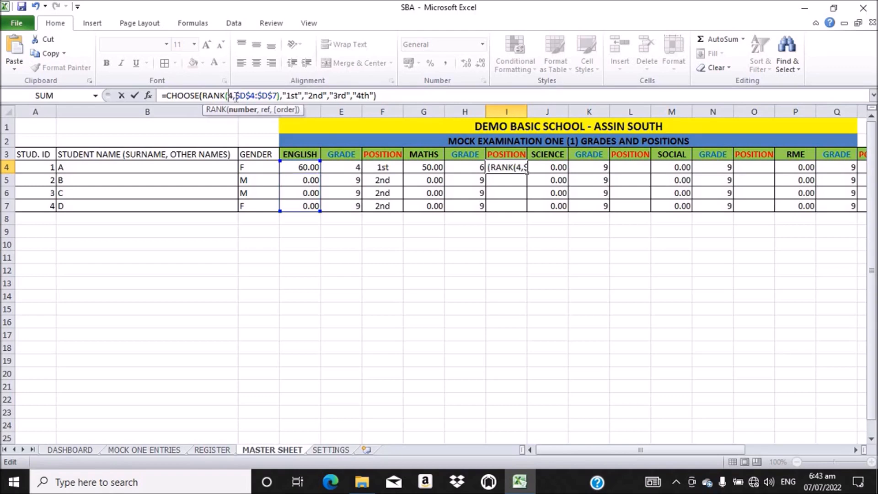
text(G)
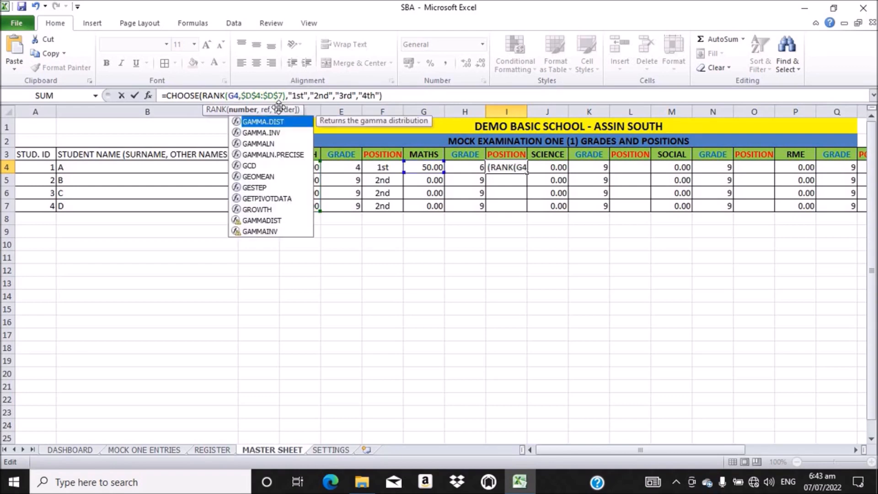
click(252, 96)
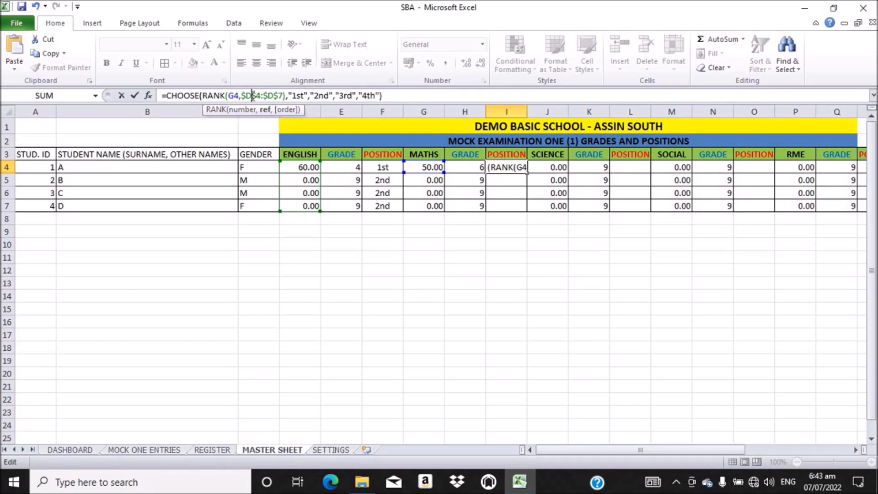
key(BackSpace)
text(G)
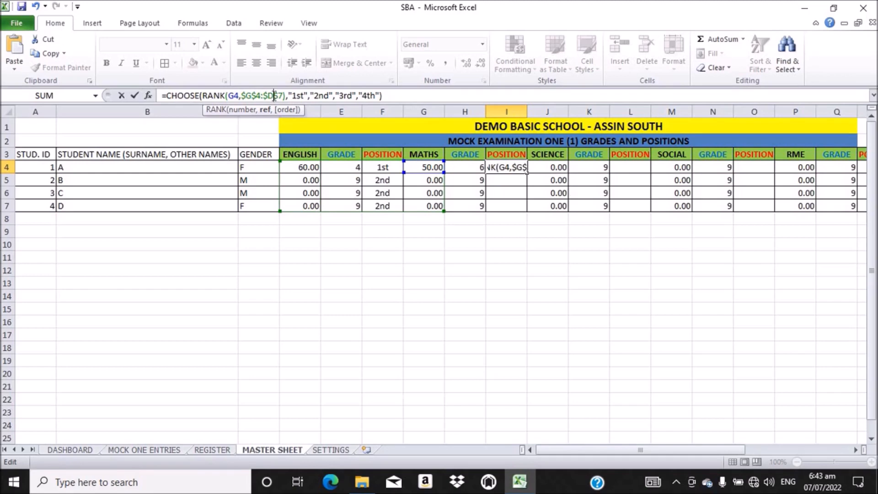
click(274, 96)
key(BackSpace)
text(G)
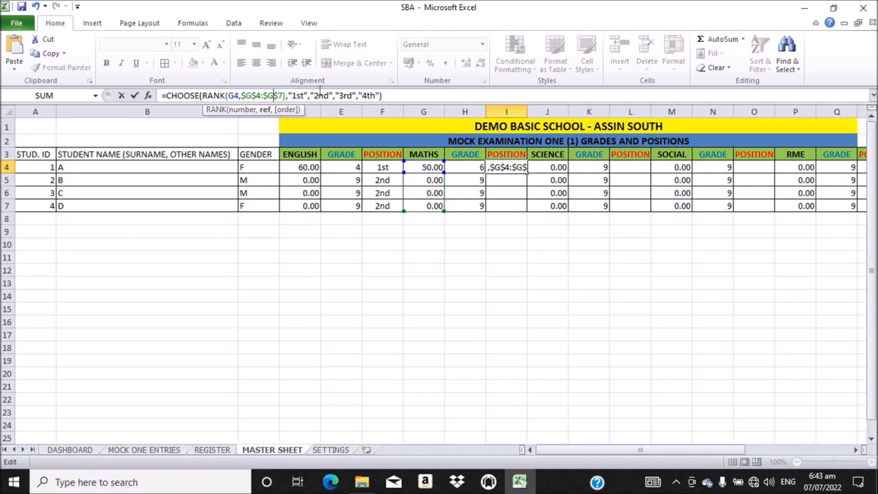
key(Return)
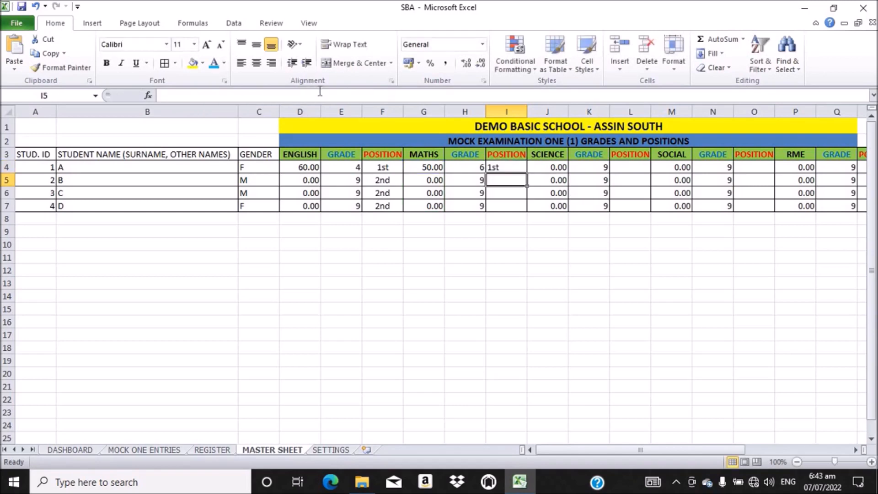
Step: Fill the Maths ordinal formula from I4 down to I7, giving 1st, 2nd, 2nd, 2nd
click(506, 168)
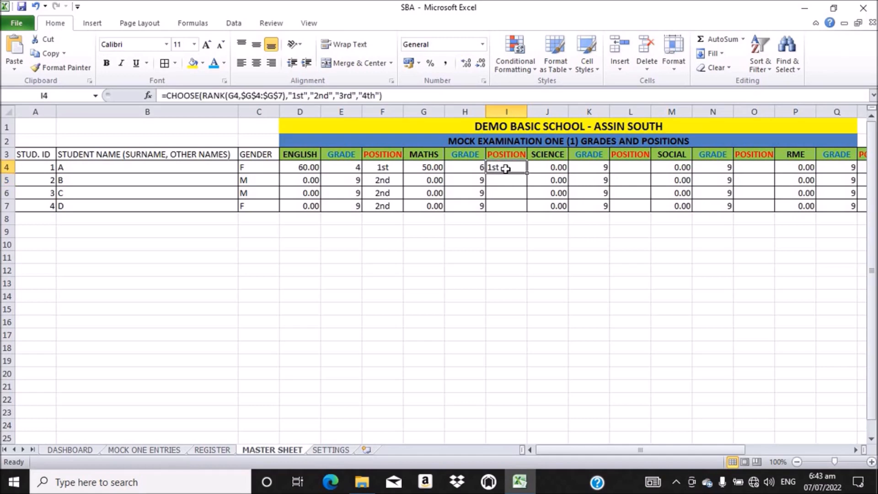
double_click(529, 174)
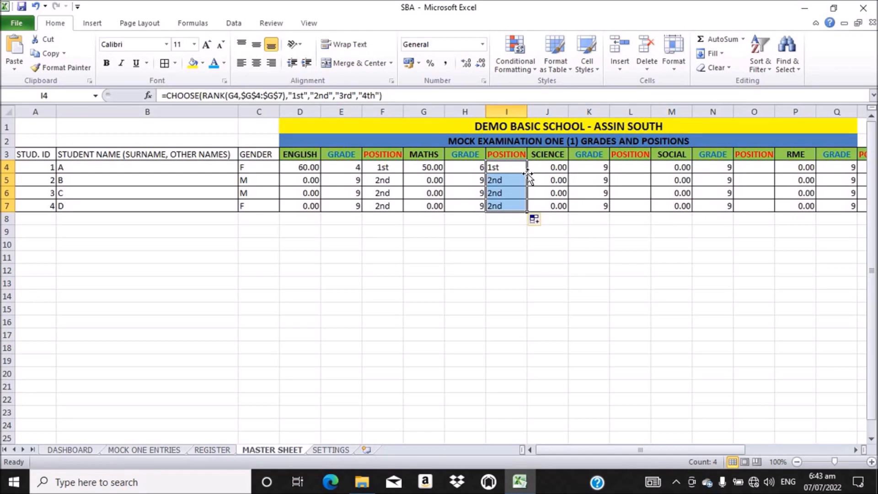
click(627, 168)
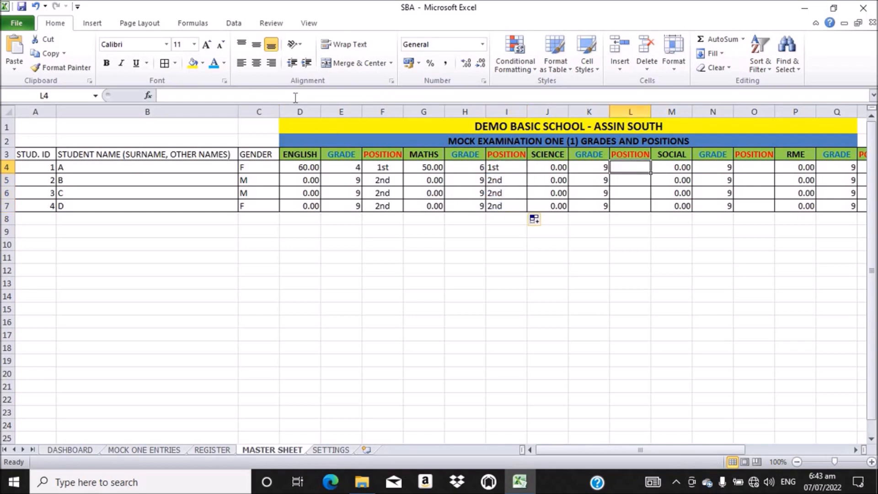
Step: Paste the ordinal formula into L4 and change it to rank J4 within $J$4:$J$7
click(245, 95)
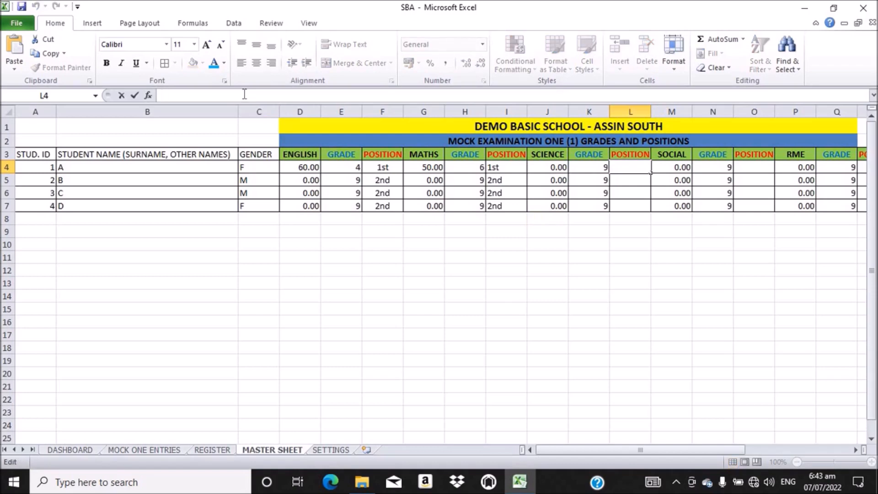
text(=CHOOSE(RANK(D4,$D$4:$D$7),"1st","2nd","3rd","4th"))
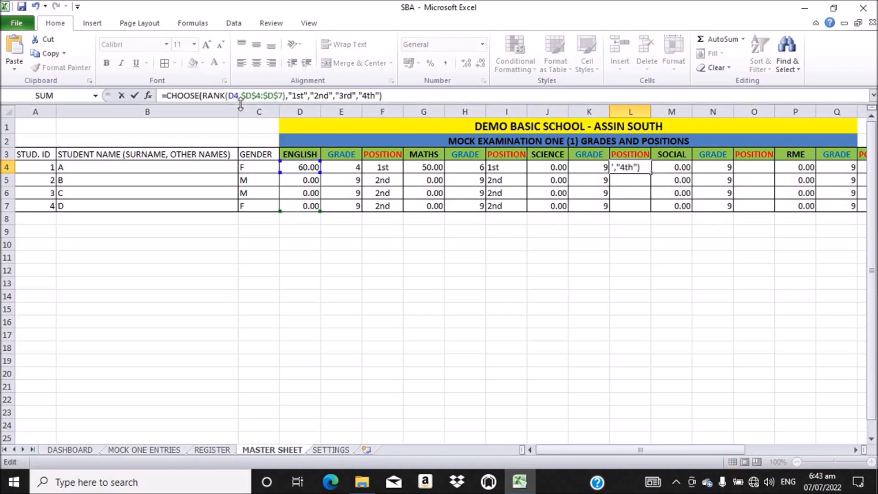
click(235, 94)
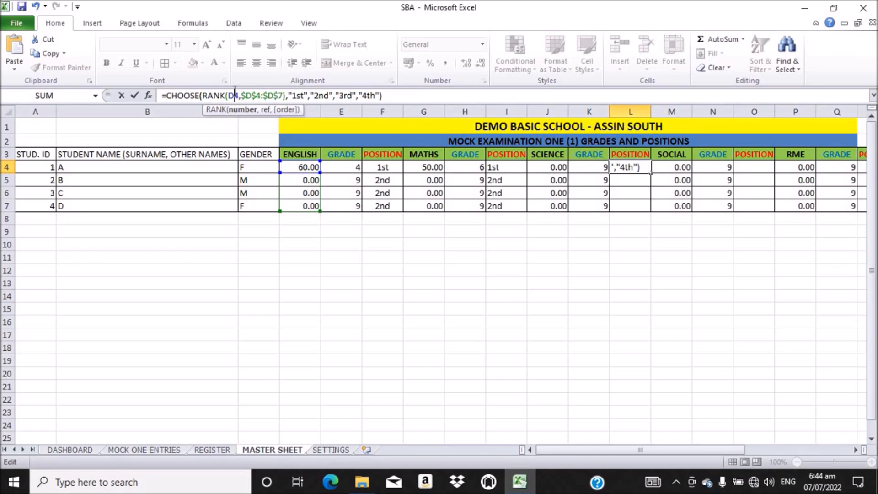
key(BackSpace)
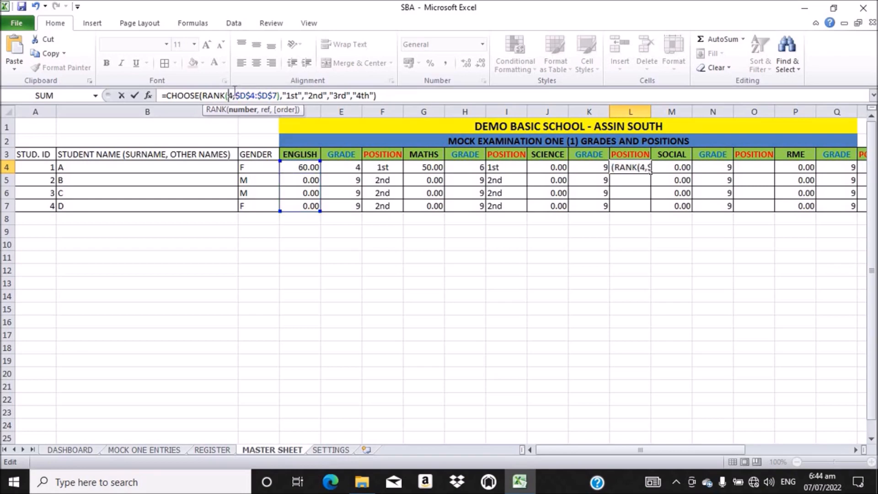
text(J)
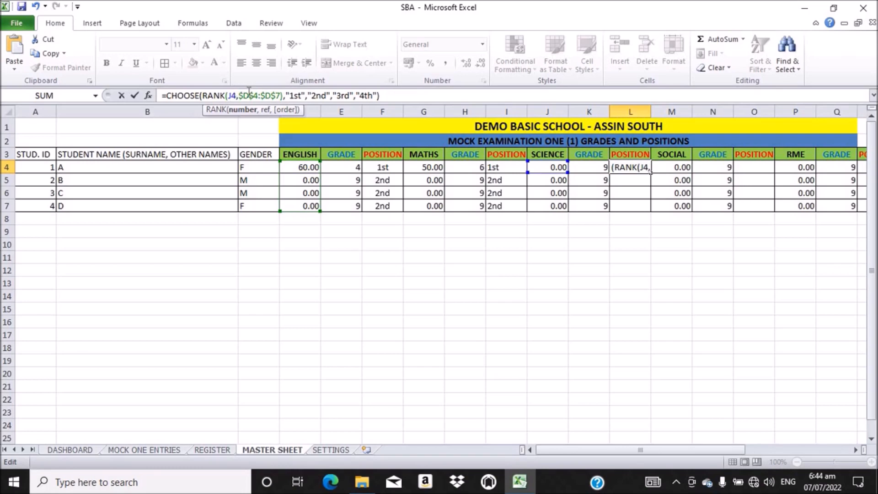
click(250, 96)
key(BackSpace)
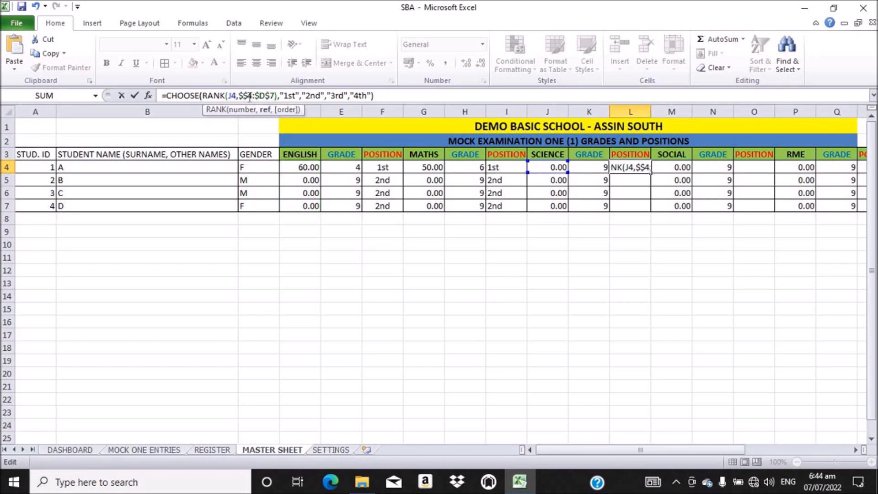
text(J)
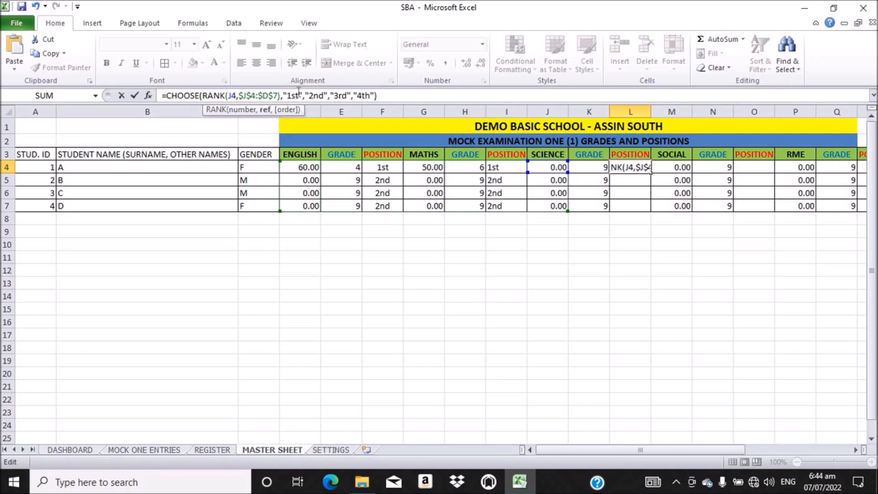
click(268, 95)
key(BackSpace)
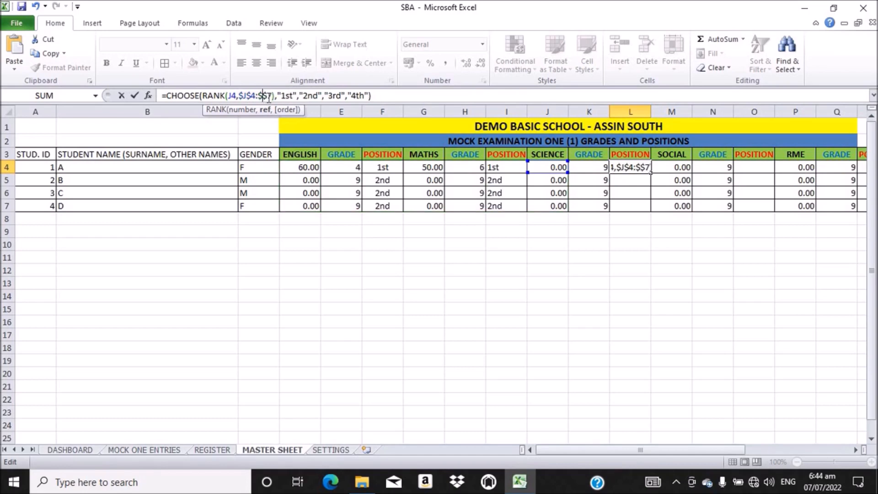
text(J)
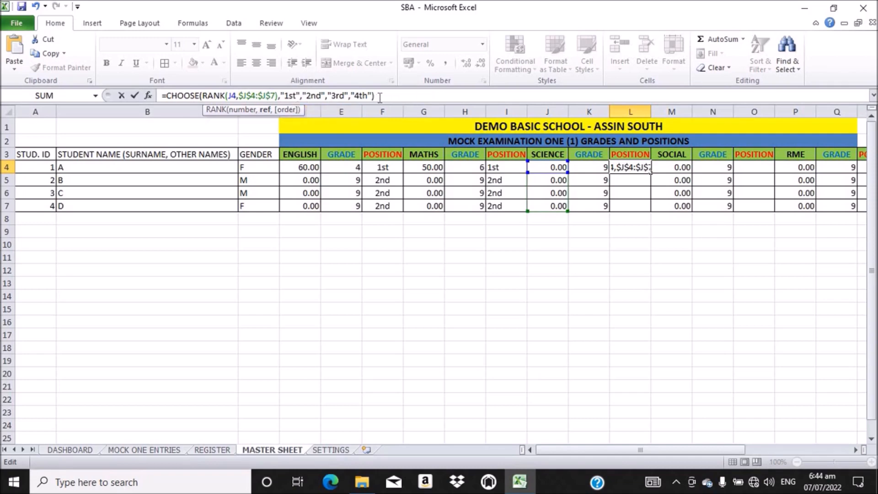
key(Return)
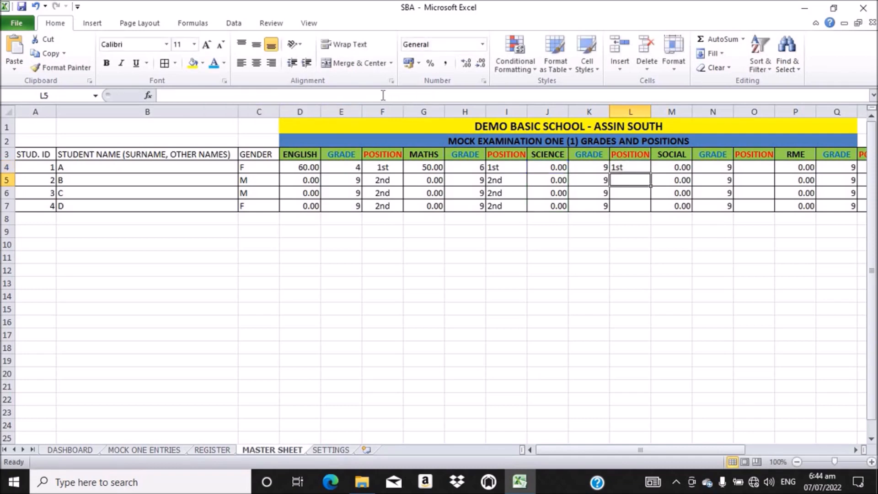
Step: Fill the Science position formula from L4 down to L7
click(624, 168)
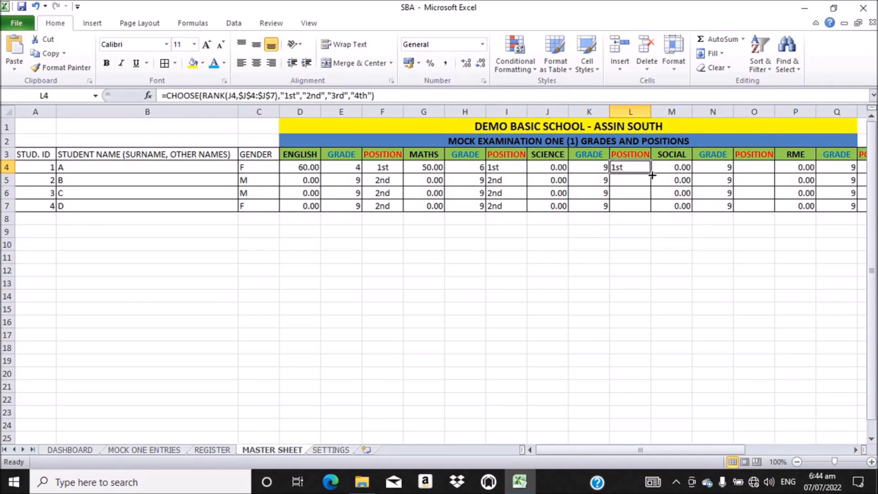
double_click(649, 173)
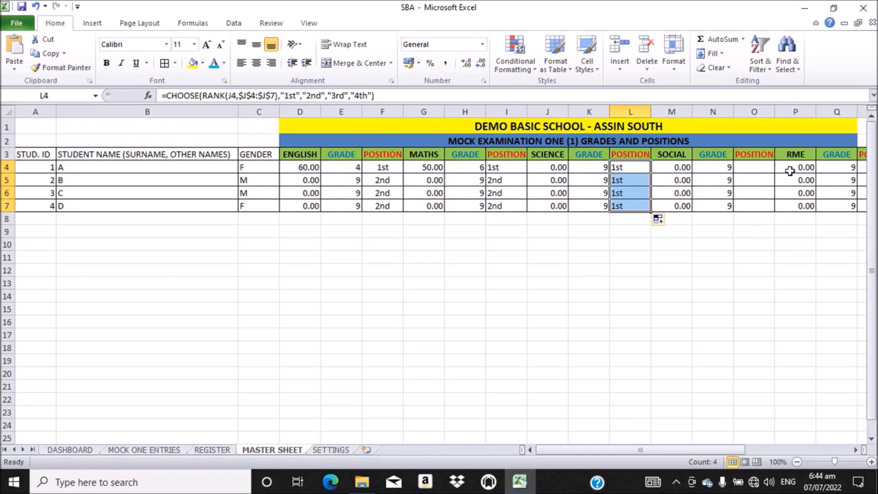
click(753, 168)
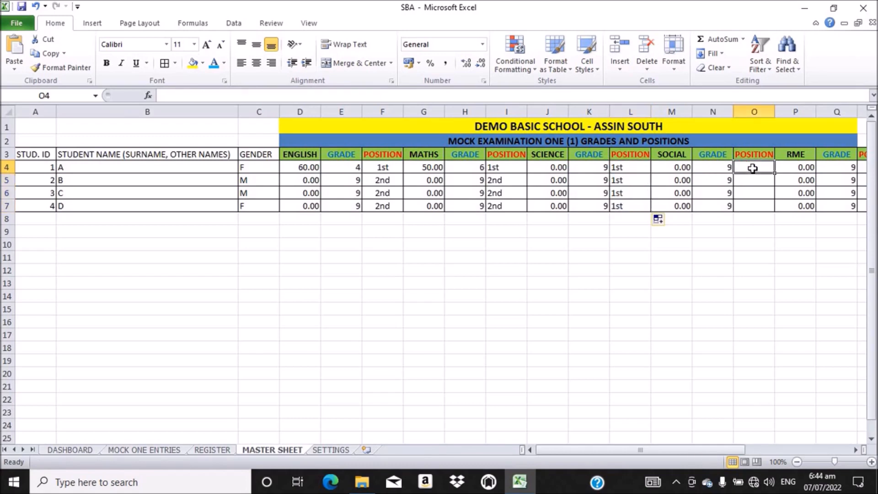
Step: Paste the ordinal formula into O4, rank M4 within $M$4:$M$7, and fill it to O7
click(227, 97)
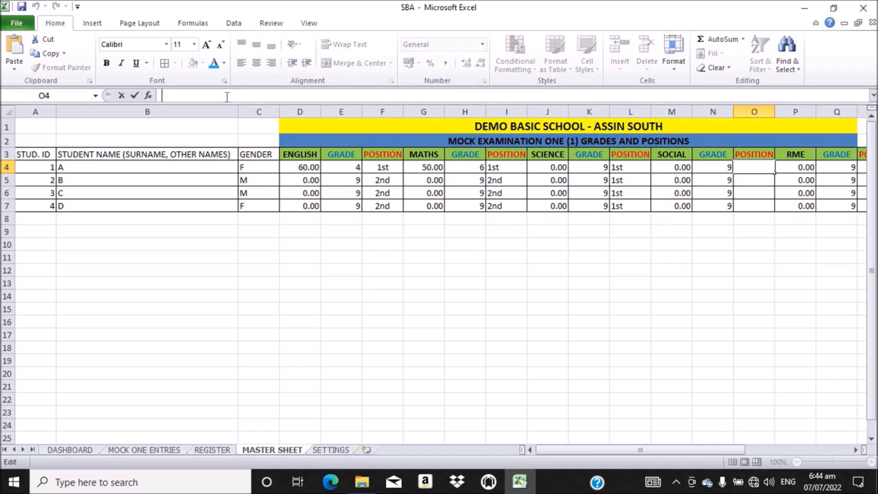
text(=CHOOSE(RANK(D4,$D$4:$D$7),"1st","2nd","3rd","4th"))
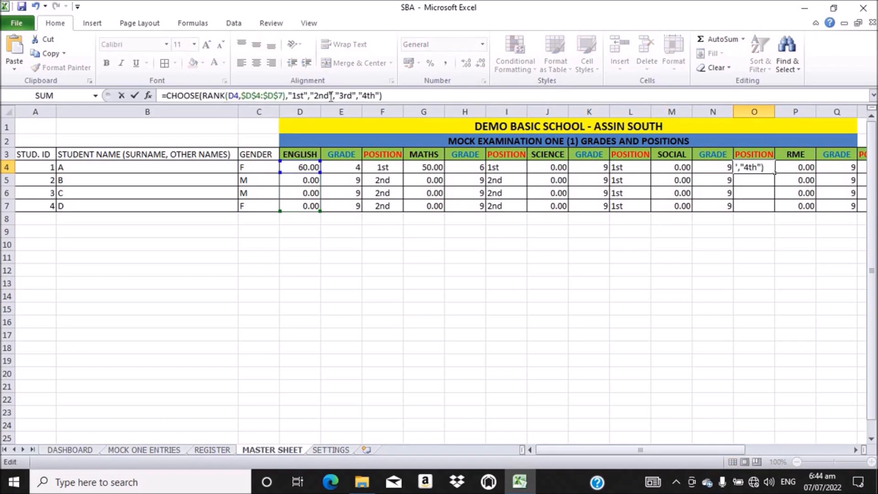
click(235, 97)
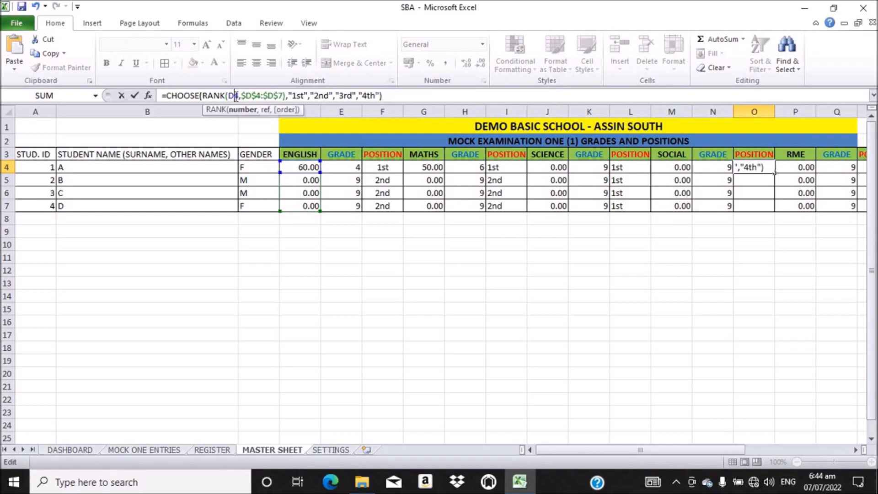
key(BackSpace)
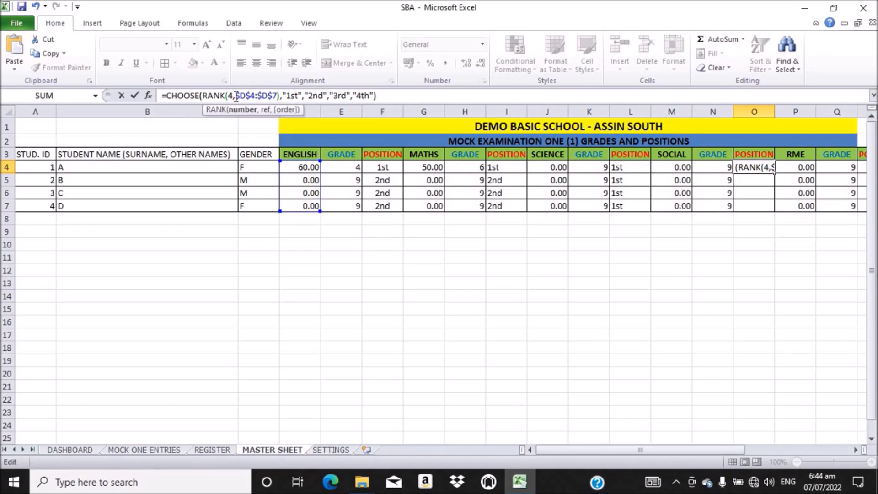
text(M)
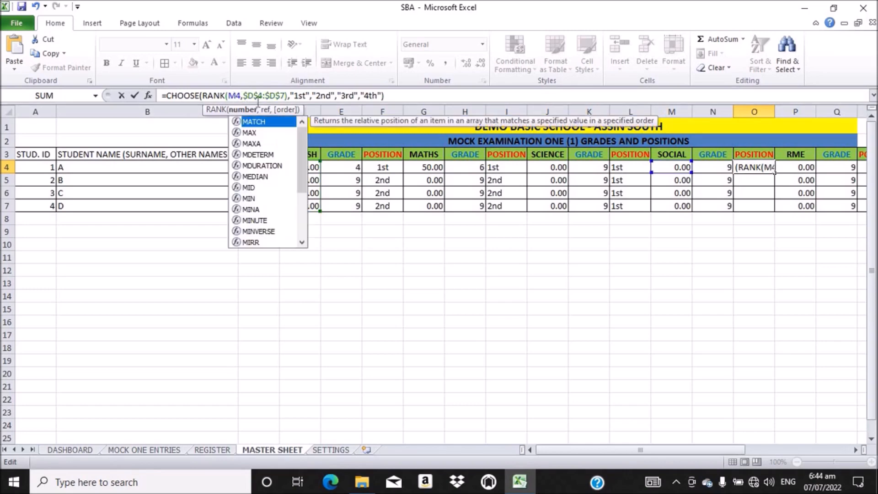
click(255, 96)
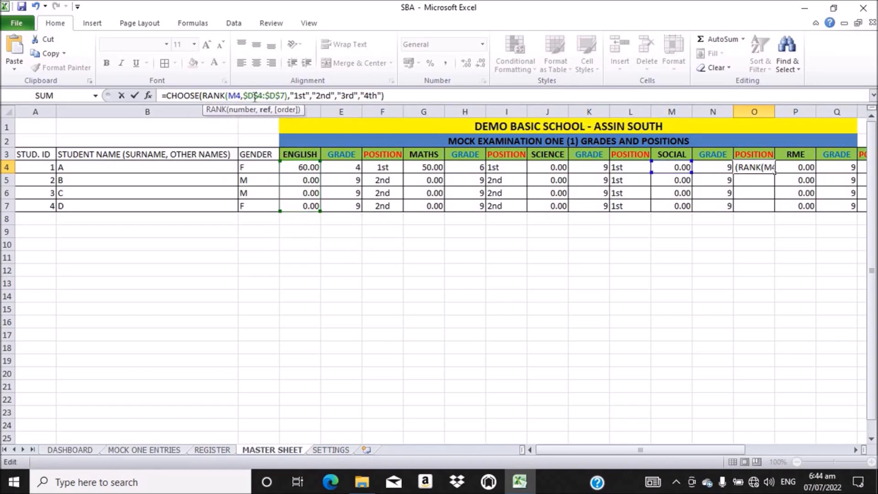
key(BackSpace)
text(M)
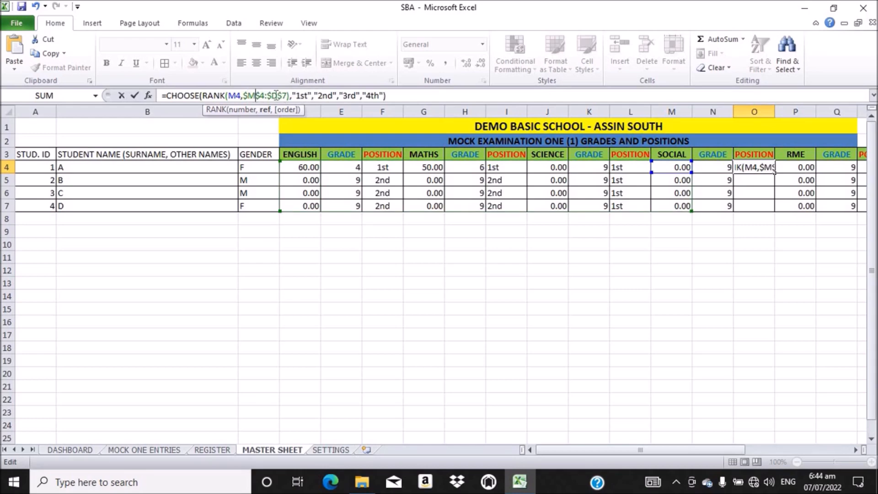
click(277, 95)
key(BackSpace)
text(M)
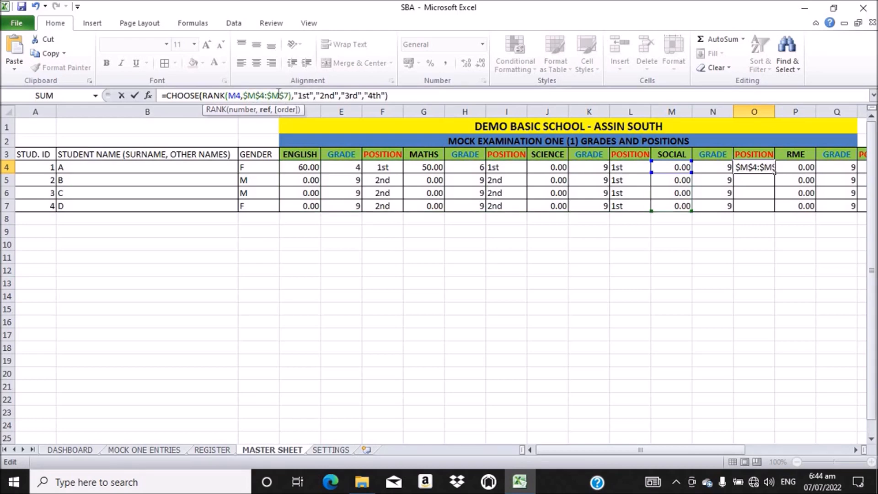
key(Return)
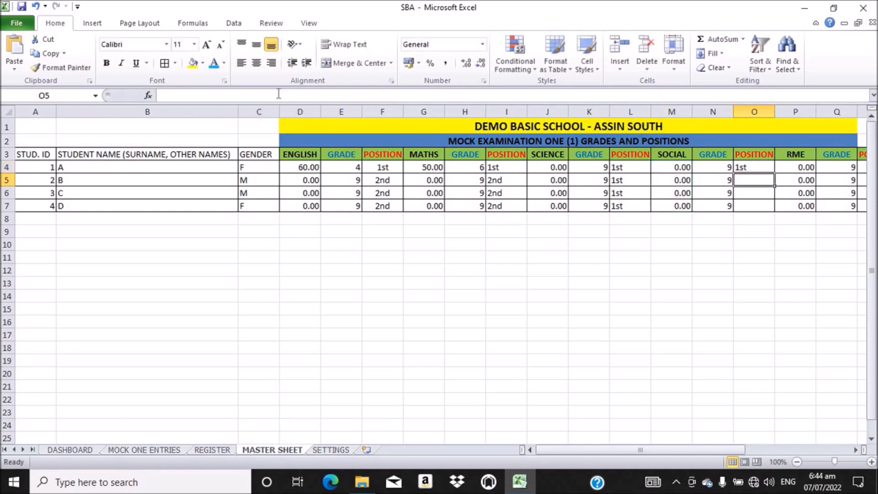
click(747, 165)
double_click(776, 172)
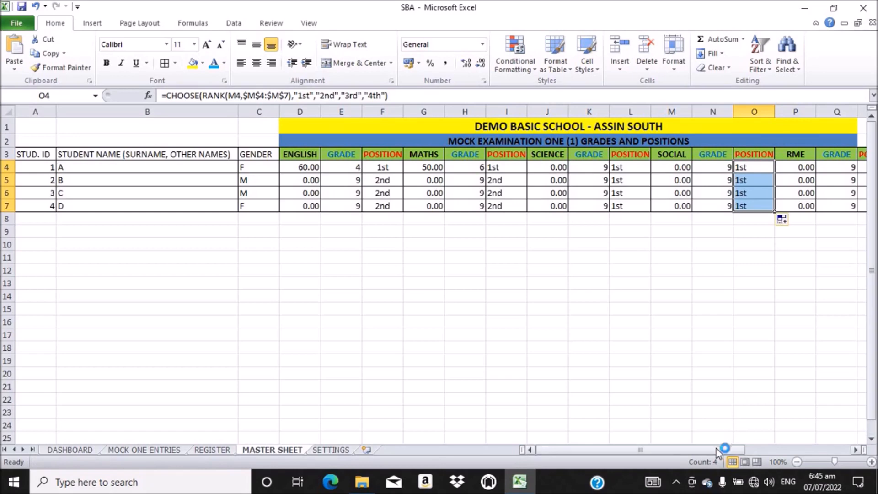
Step: Paste the copied CHOOSE/RANK ordinal formula into cell R4
drag(716, 453, 744, 455)
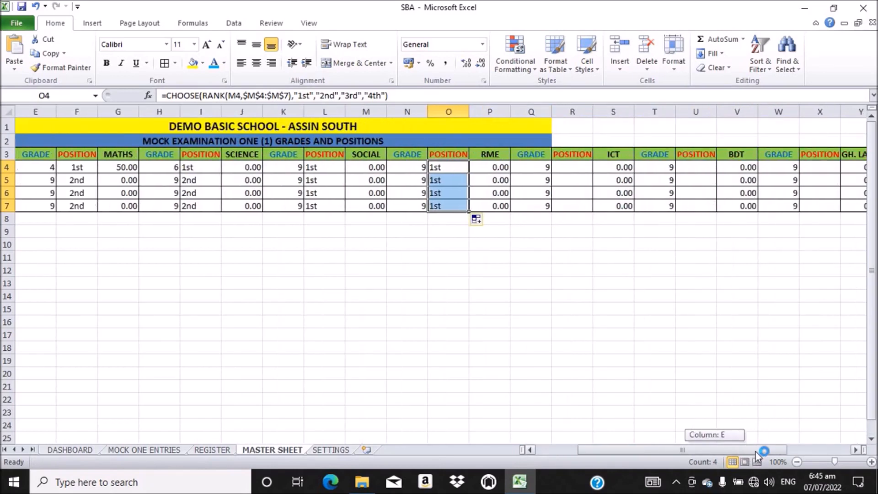
drag(756, 451, 756, 451)
click(574, 168)
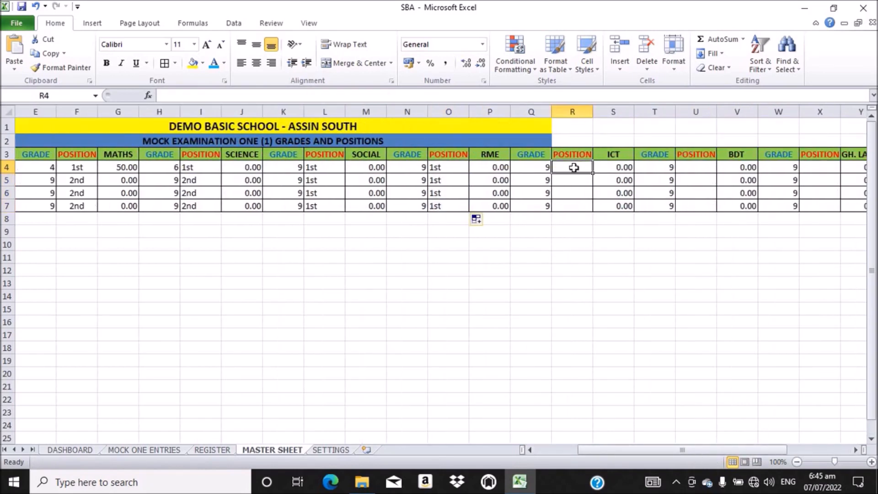
click(207, 95)
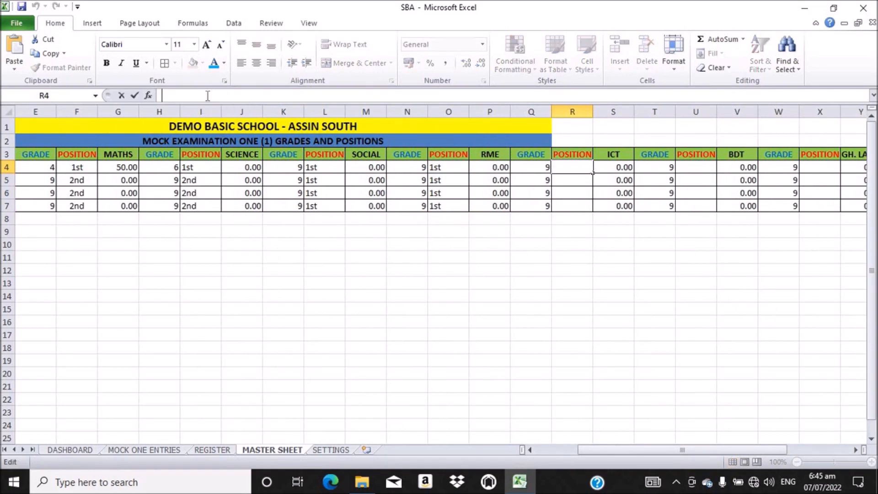
text(=CHOOSE(RANK(D4,$D$4:$D$7),"1st","2nd","3rd","4th"))
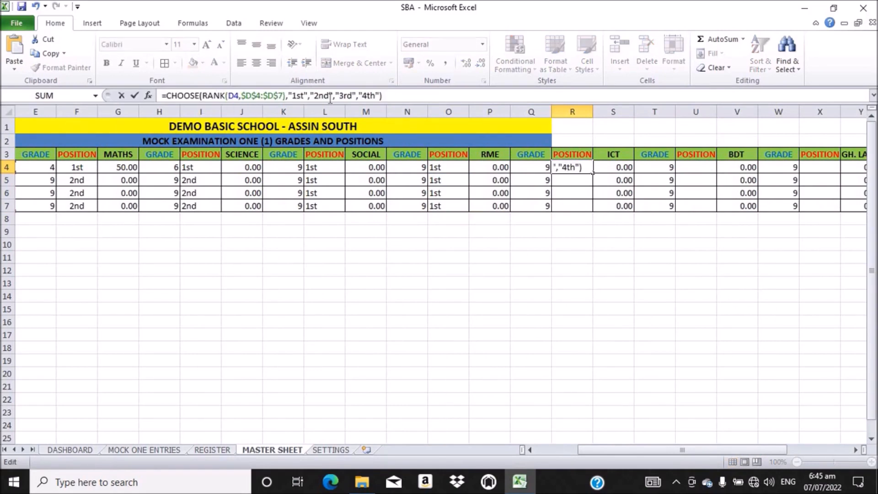
Step: Change R4 to rank P4 within $P$4:$P$7 and fill it down to R7
click(234, 97)
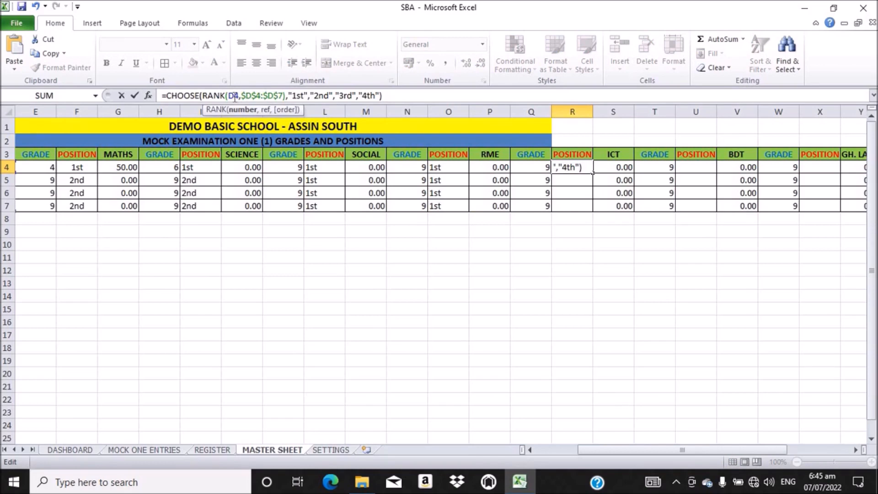
key(BackSpace)
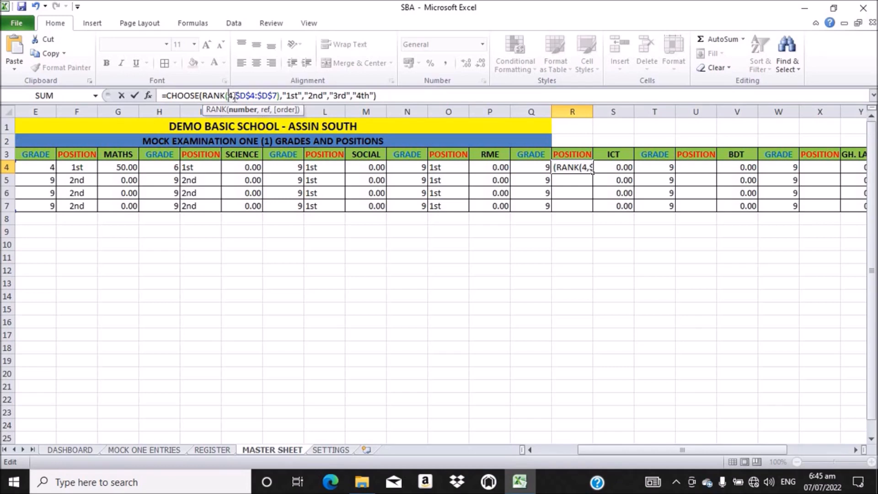
text(P)
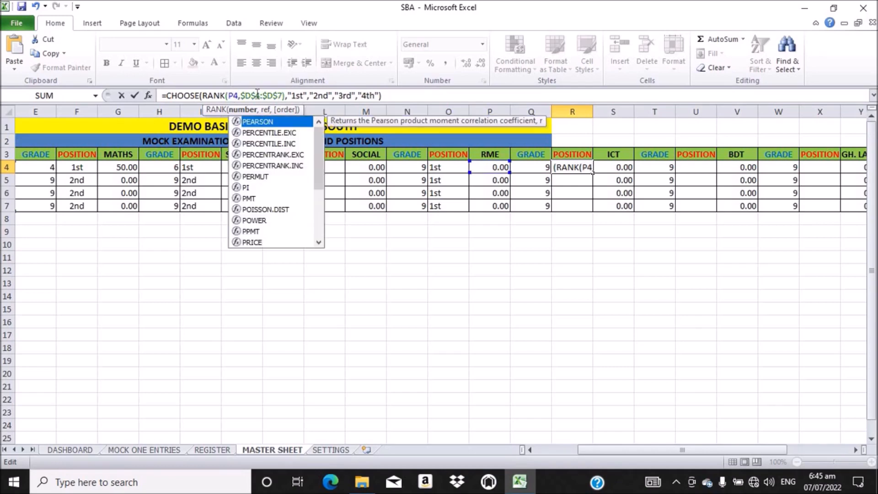
click(251, 95)
key(BackSpace)
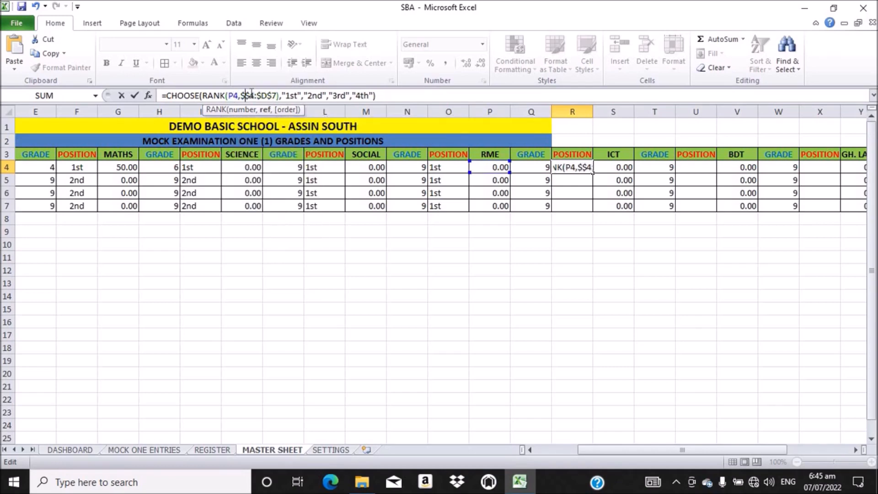
text(P)
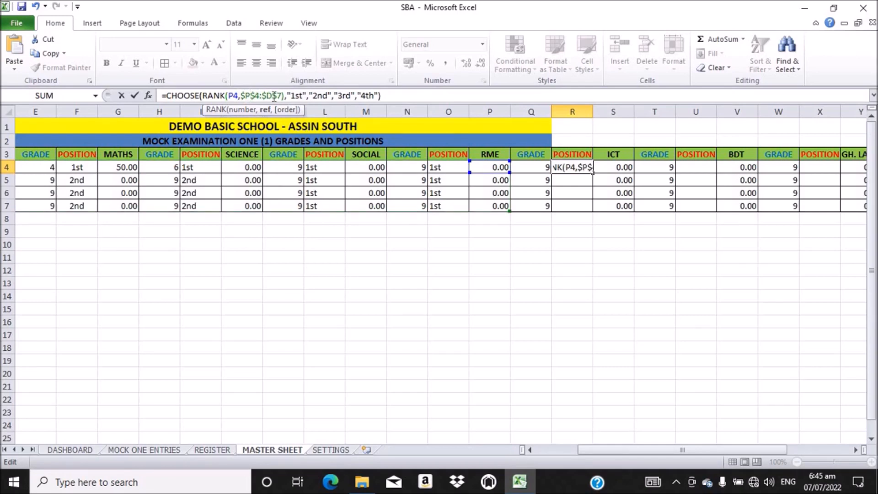
key(BackSpace)
text(P)
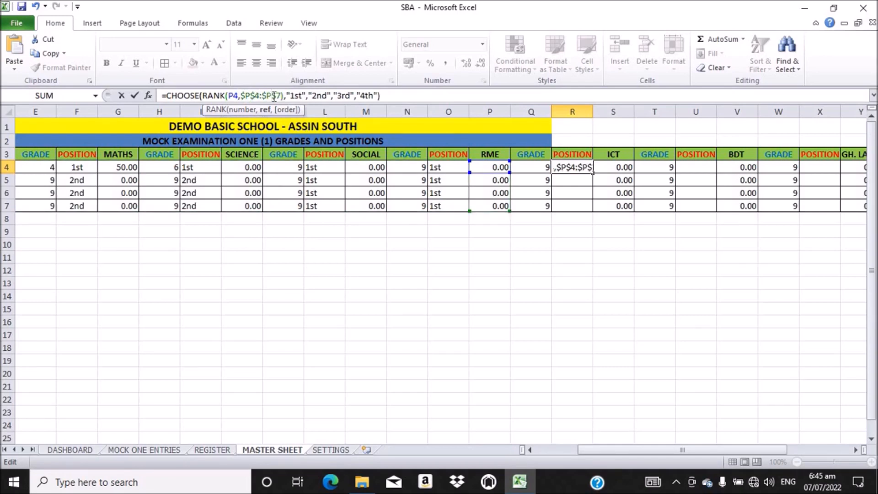
key(Return)
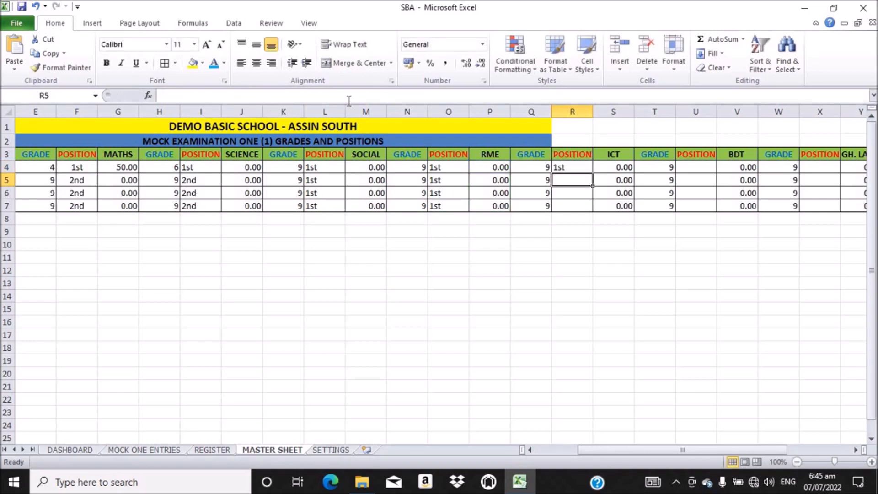
click(570, 168)
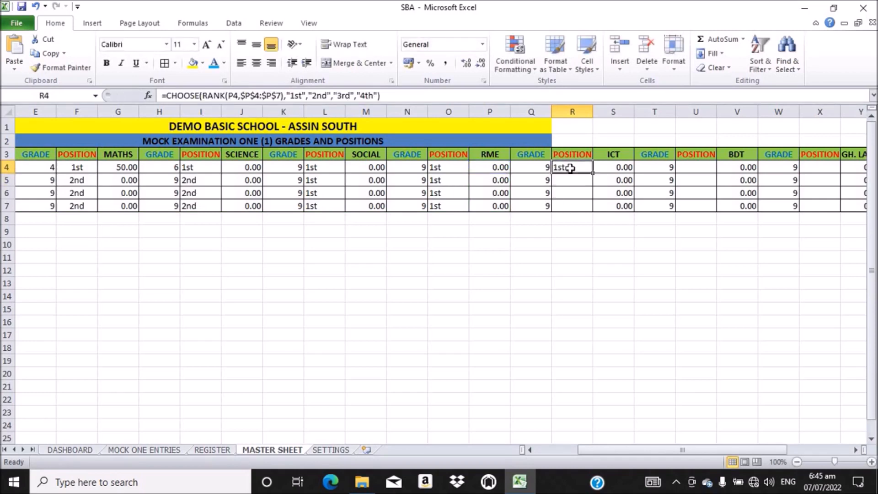
double_click(593, 173)
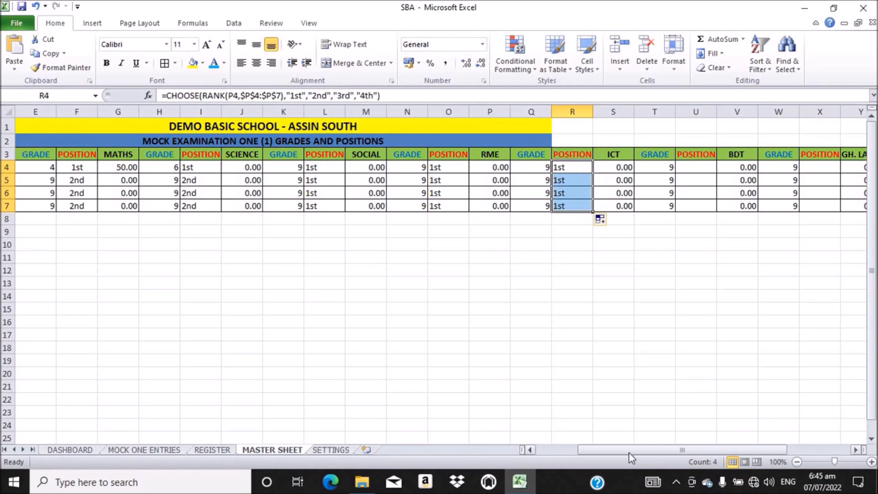
Step: Scroll right to the RAW SCORE and CLASS POS. columns and select the first CLASS POS. cell
drag(628, 450, 693, 450)
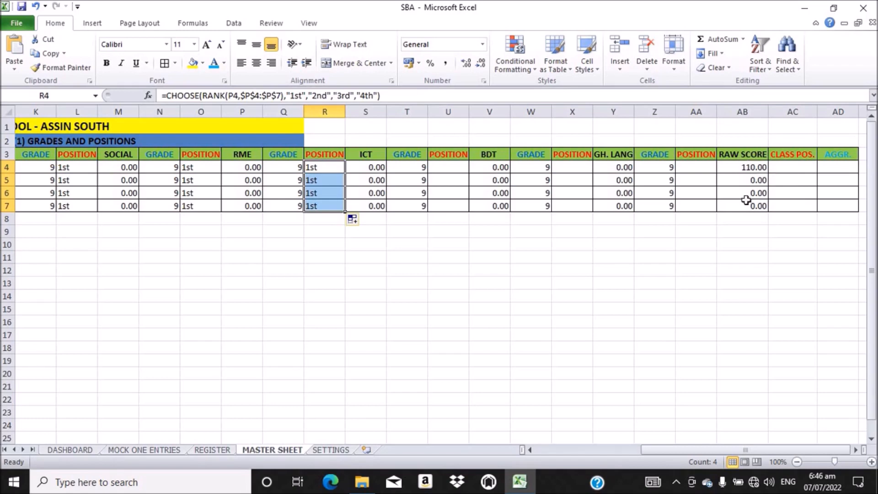
click(791, 165)
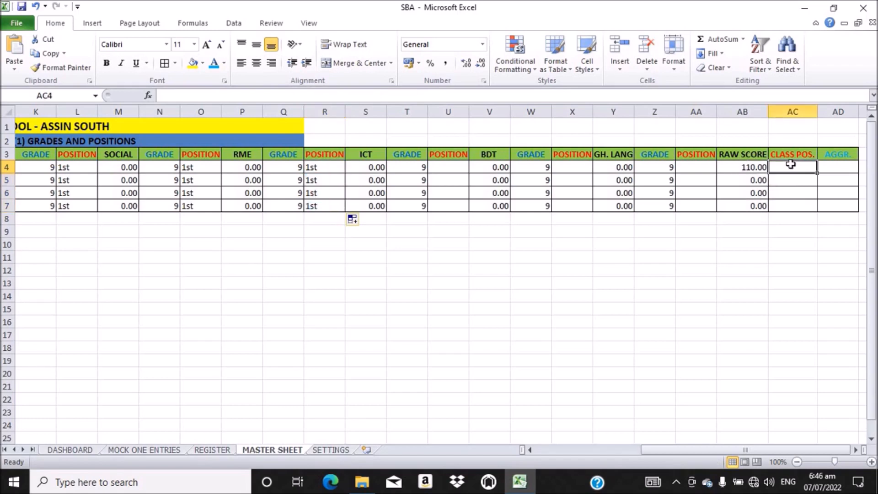